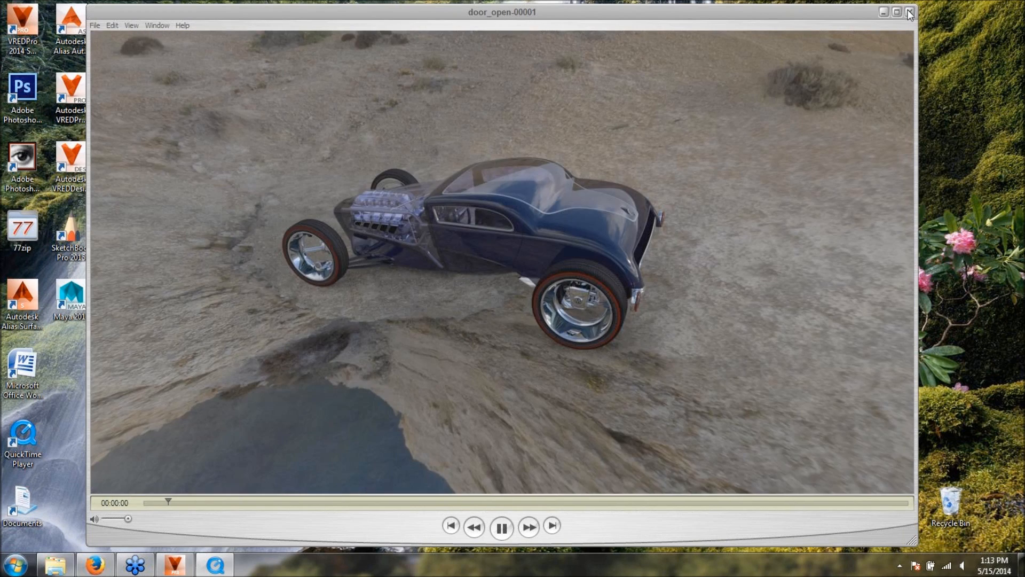
# - Close the video player and open Generic_Sportcar_ext_level2.fbx in VRED Professional with the default import options
pyautogui.click(910, 12)
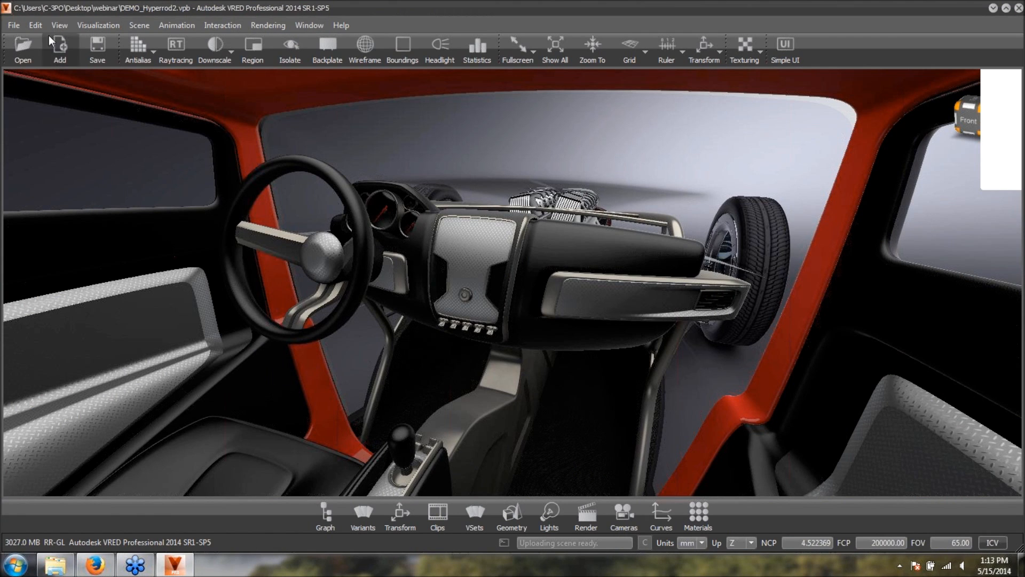
pyautogui.click(13, 25)
pyautogui.click(30, 54)
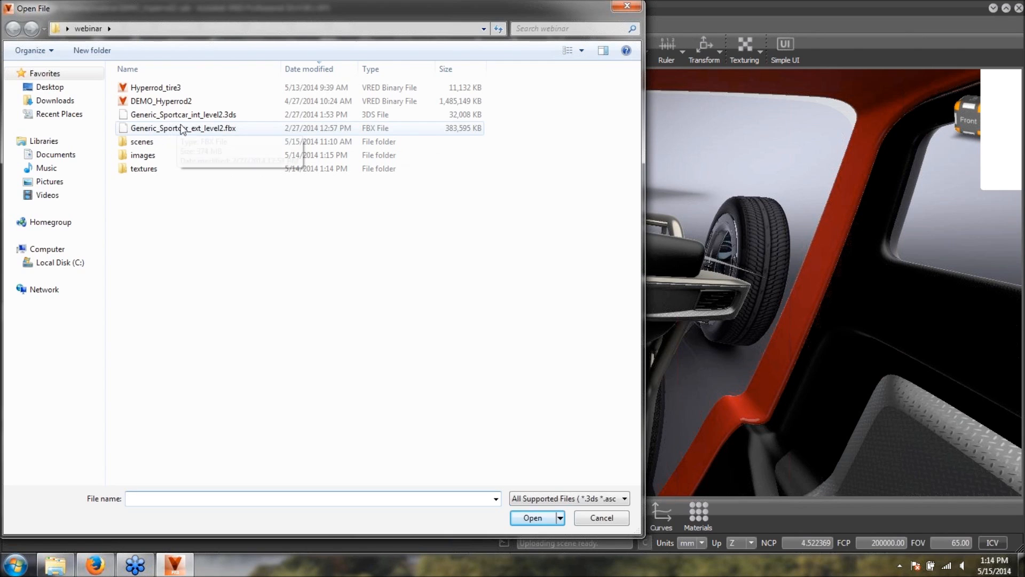
pyautogui.click(203, 128)
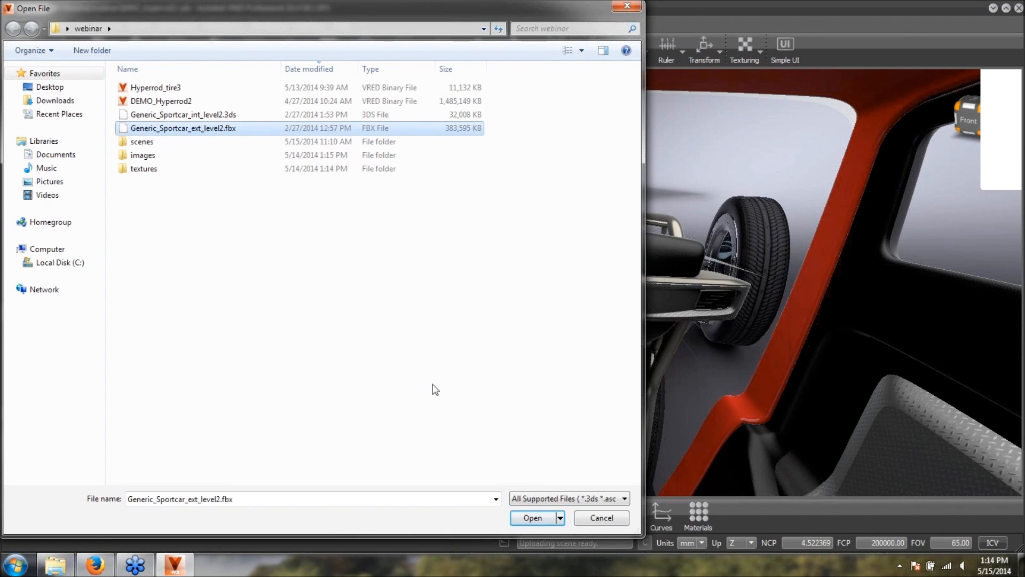
pyautogui.click(621, 497)
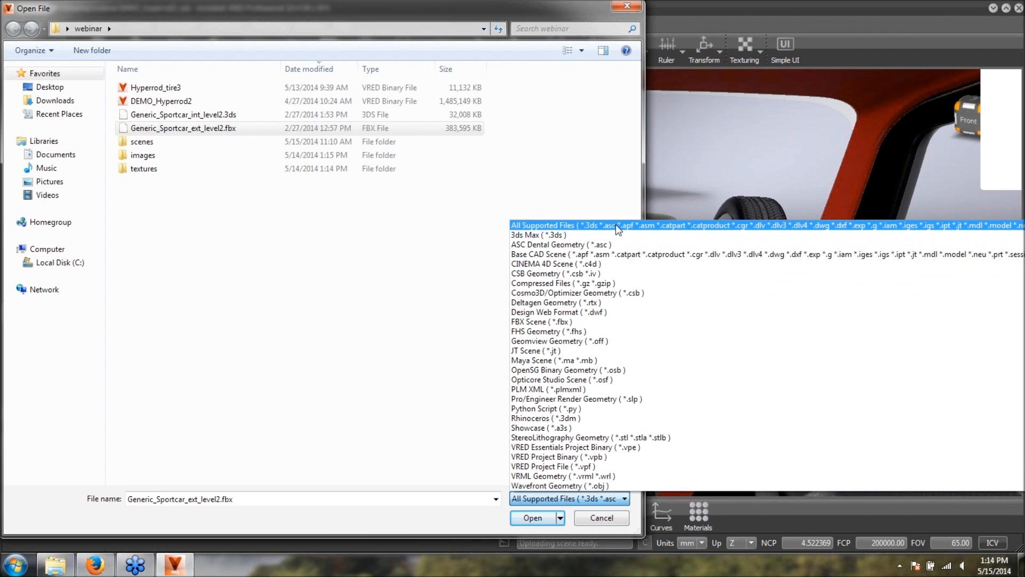
pyautogui.click(538, 516)
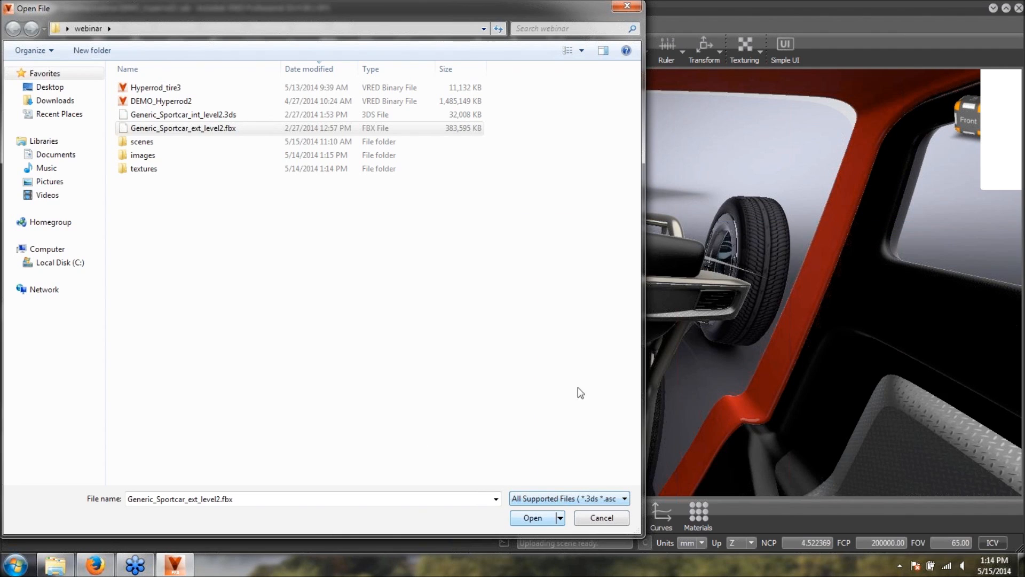
pyautogui.click(533, 517)
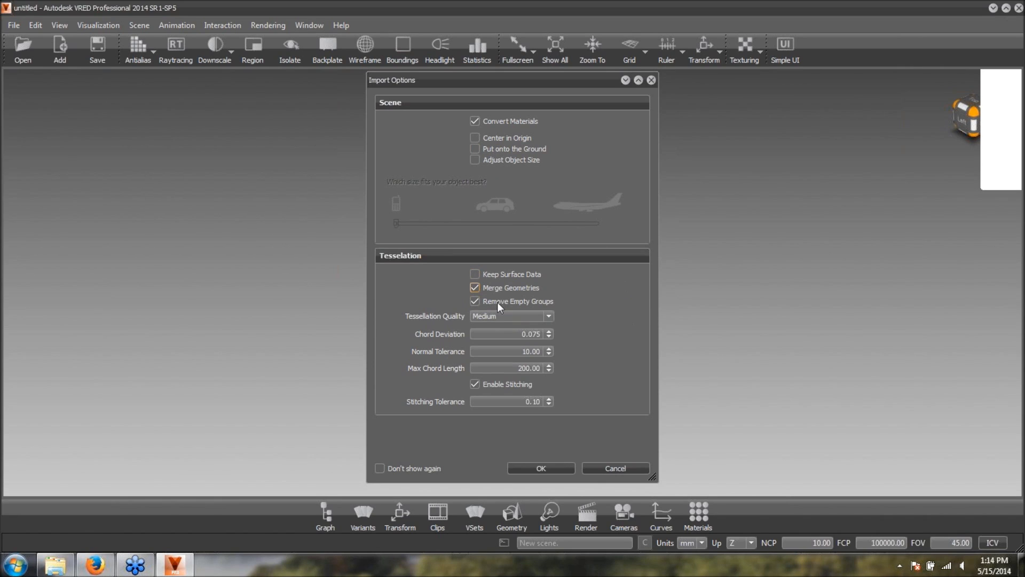
pyautogui.click(541, 469)
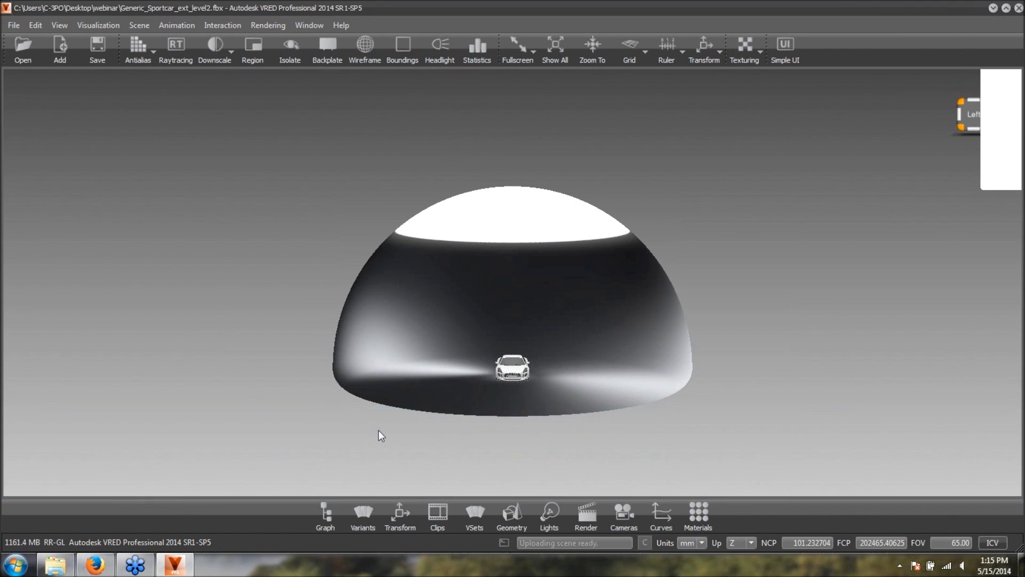
# - Show the scenegraph, expand the imported RootNode, and frame the sports car in a three-quarter view
pyautogui.click(325, 513)
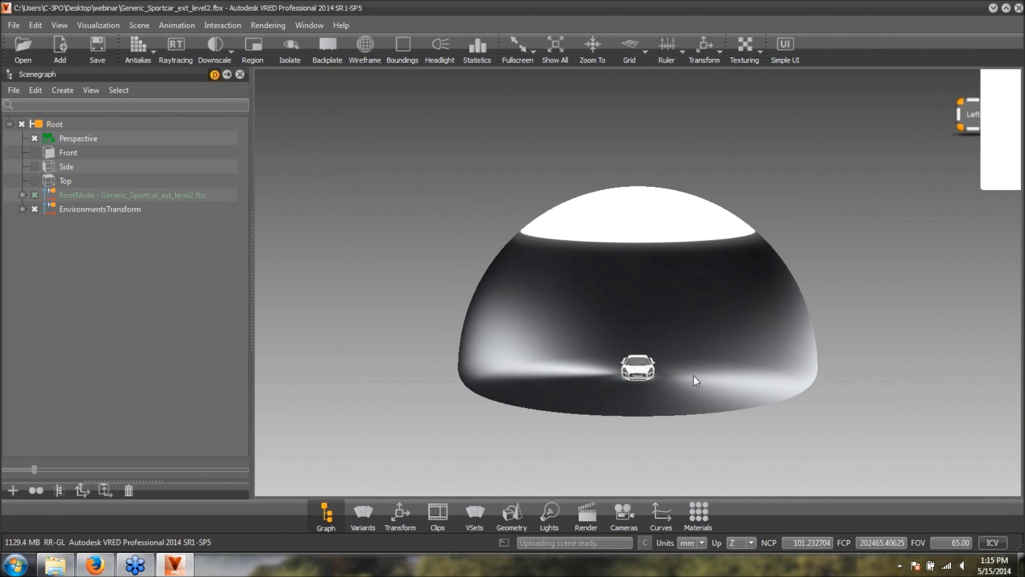
pyautogui.click(22, 195)
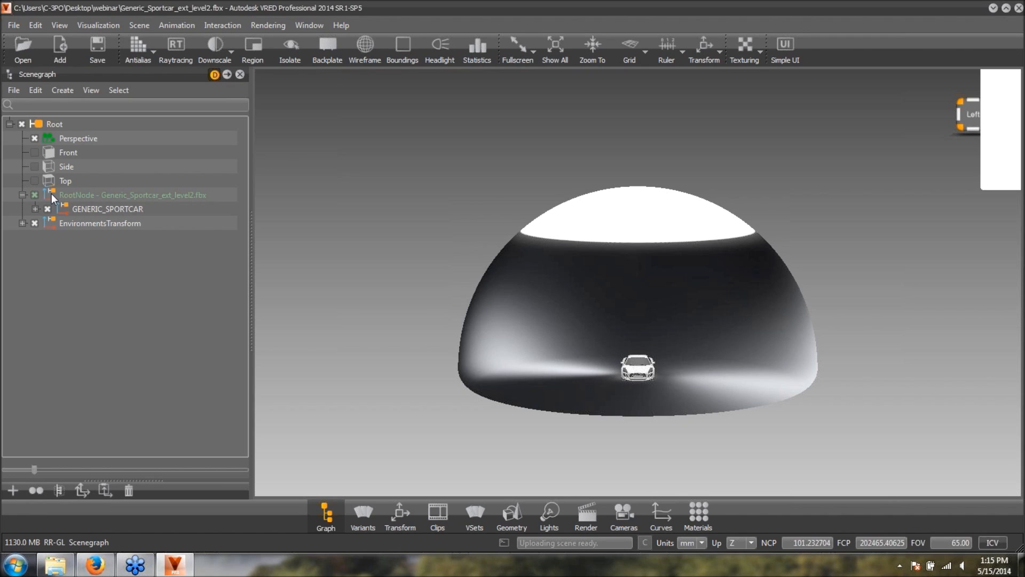
pyautogui.click(68, 194)
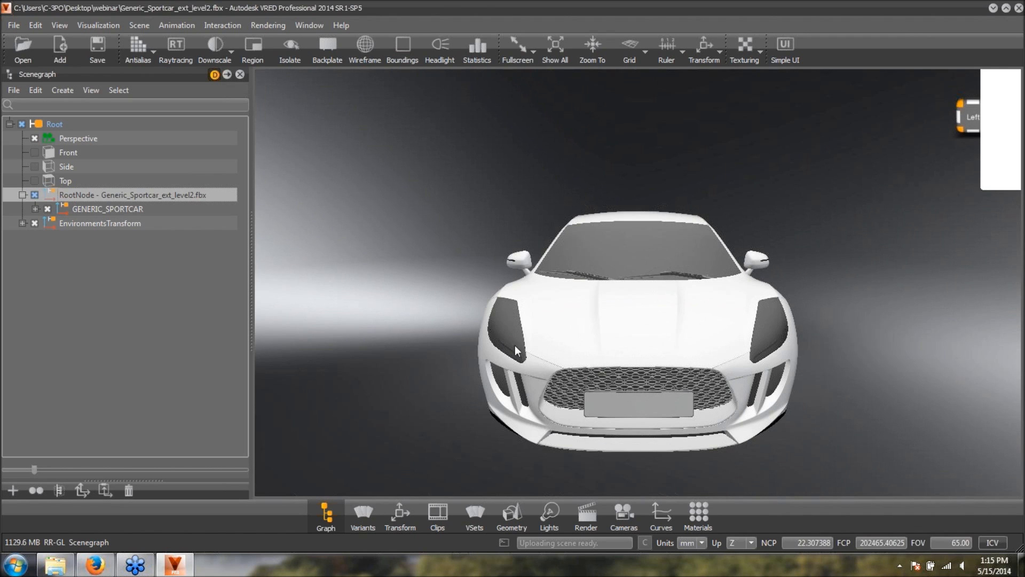
pyautogui.moveTo(684, 355); pyautogui.dragTo(823, 361)
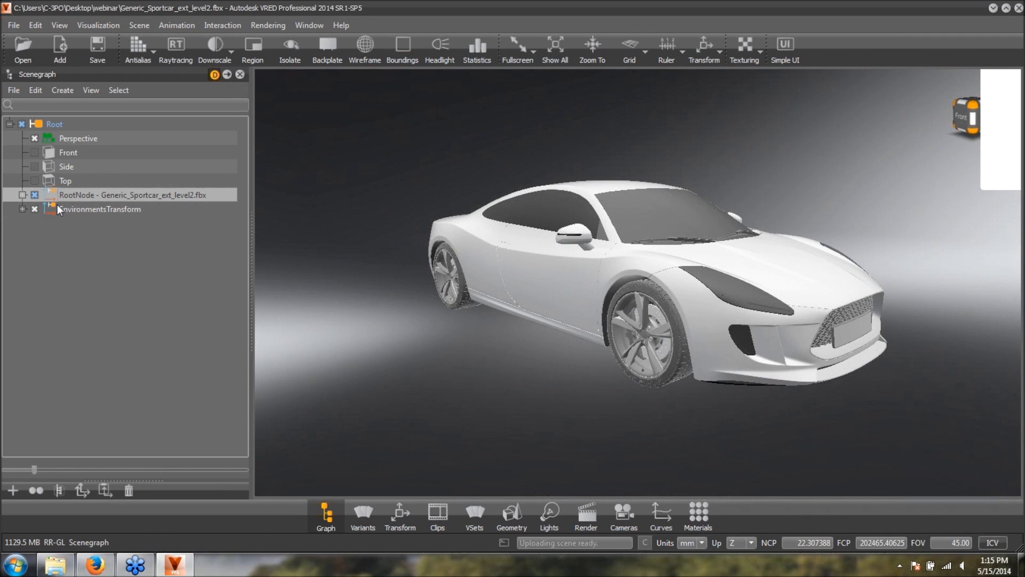
# - Add Generic_Sportcar_int_level2.3ds under the GENERIC_SPORTCAR node with the default import options
pyautogui.click(92, 208)
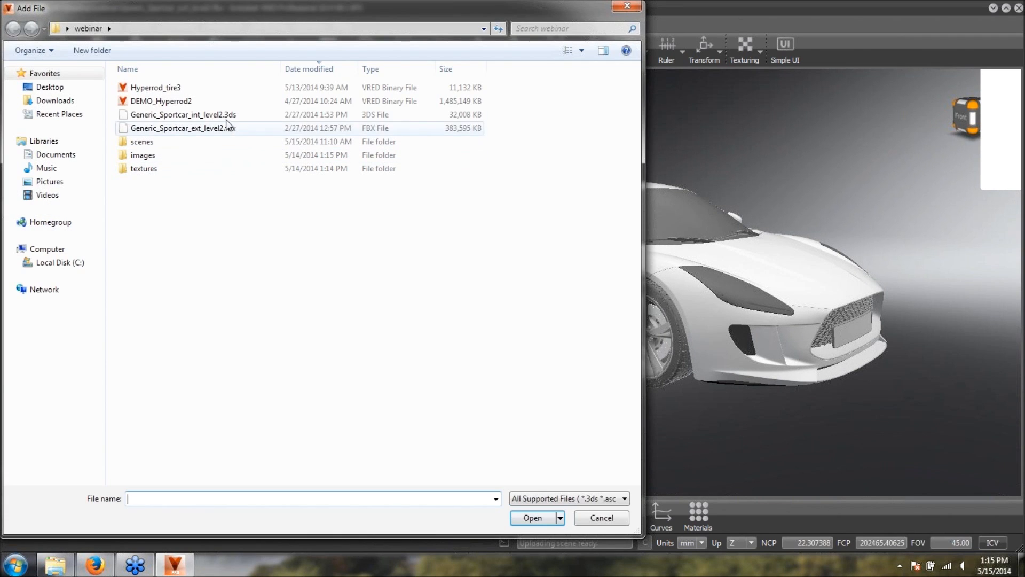
pyautogui.click(230, 116)
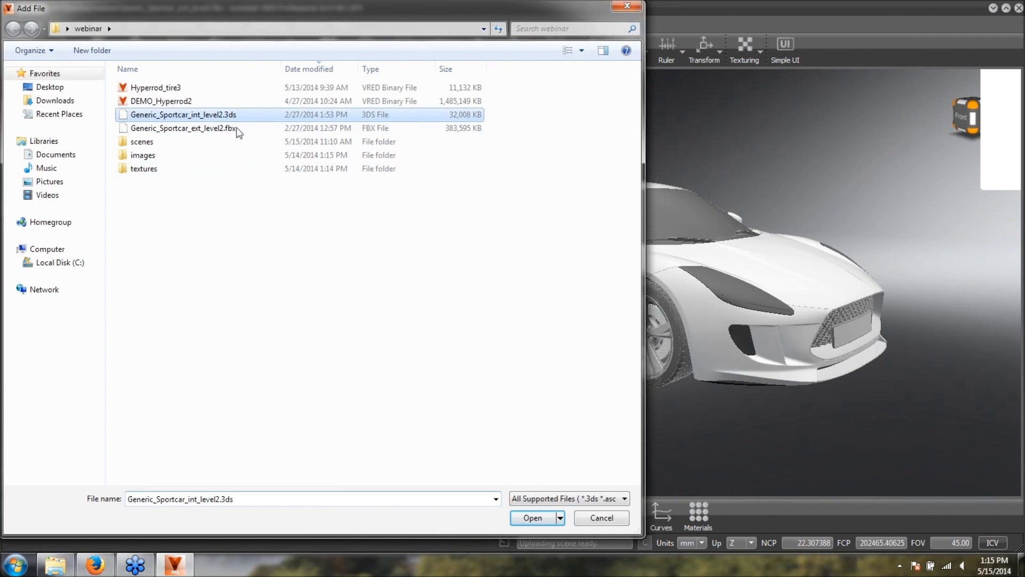
pyautogui.click(532, 515)
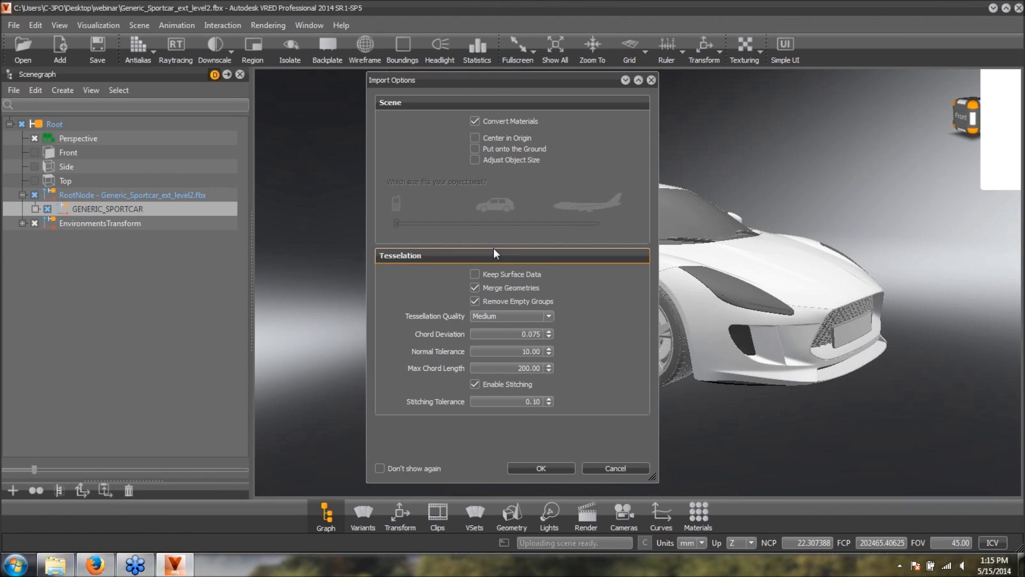
pyautogui.click(547, 468)
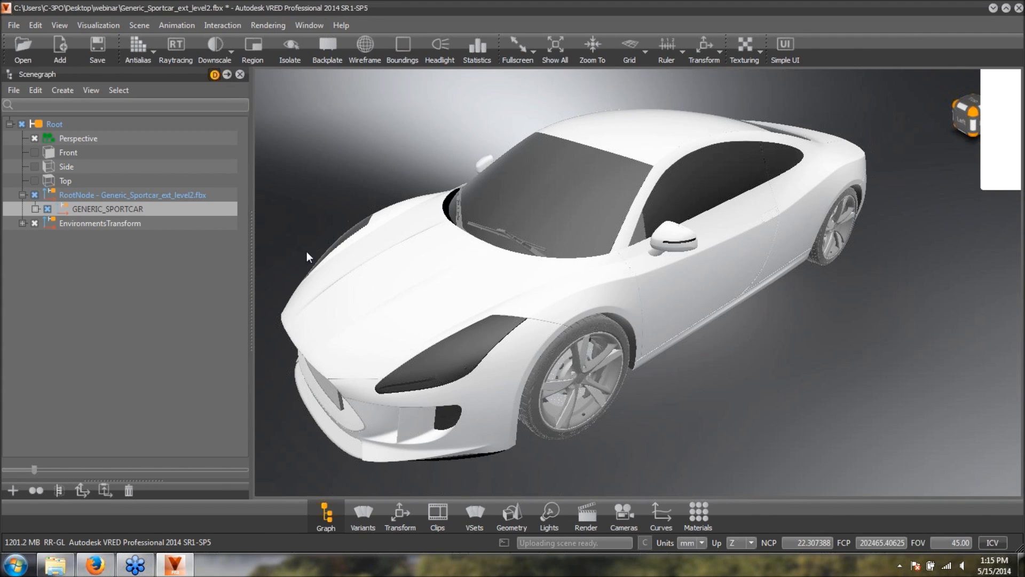
# - Expand the GENERIC_SPORTCAR and EXTERIOR nodes, isolate the added interior node to check it, and return to the full scene
pyautogui.click(35, 210)
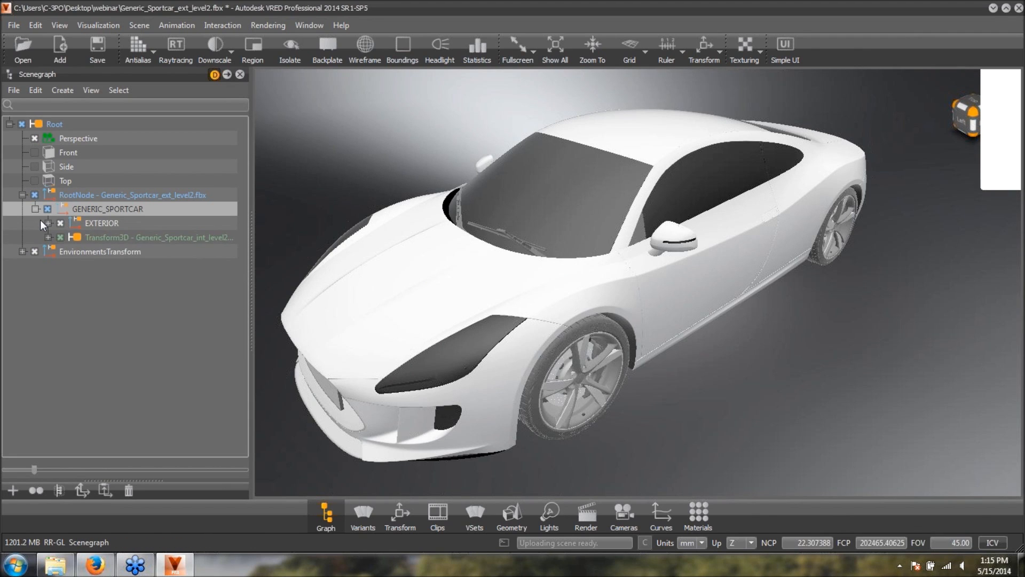
pyautogui.click(48, 223)
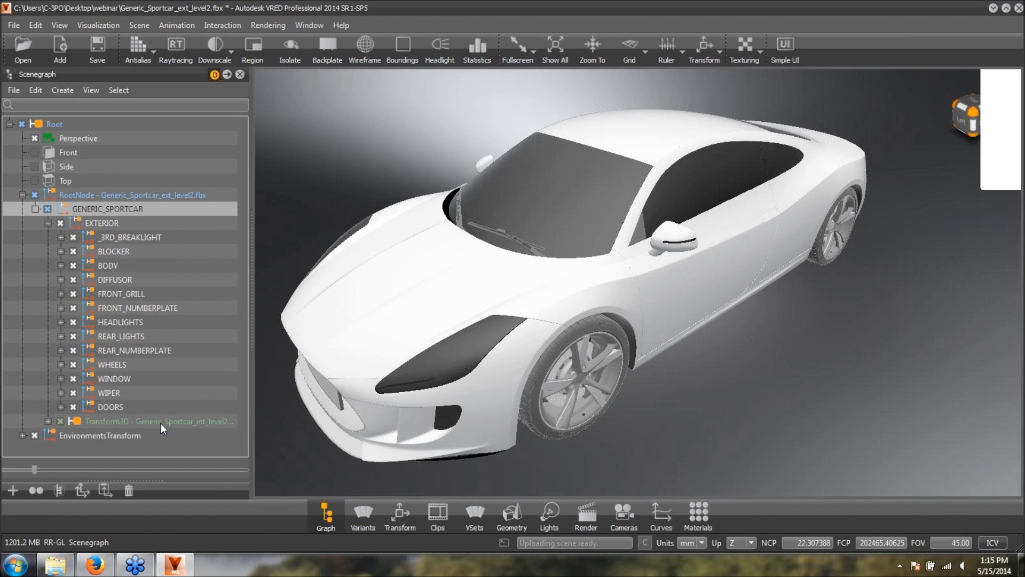
pyautogui.click(186, 422)
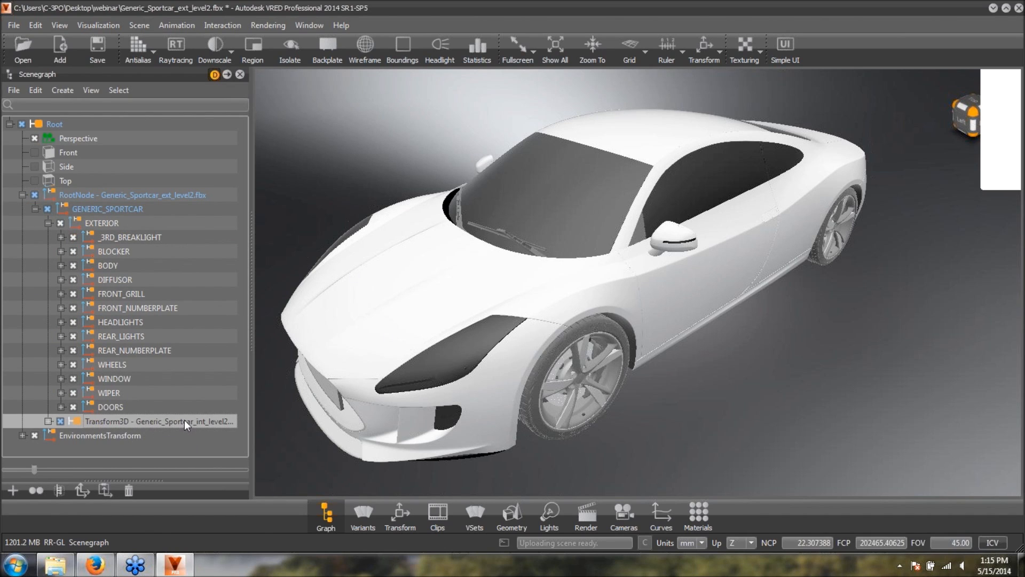
pyautogui.press('i')
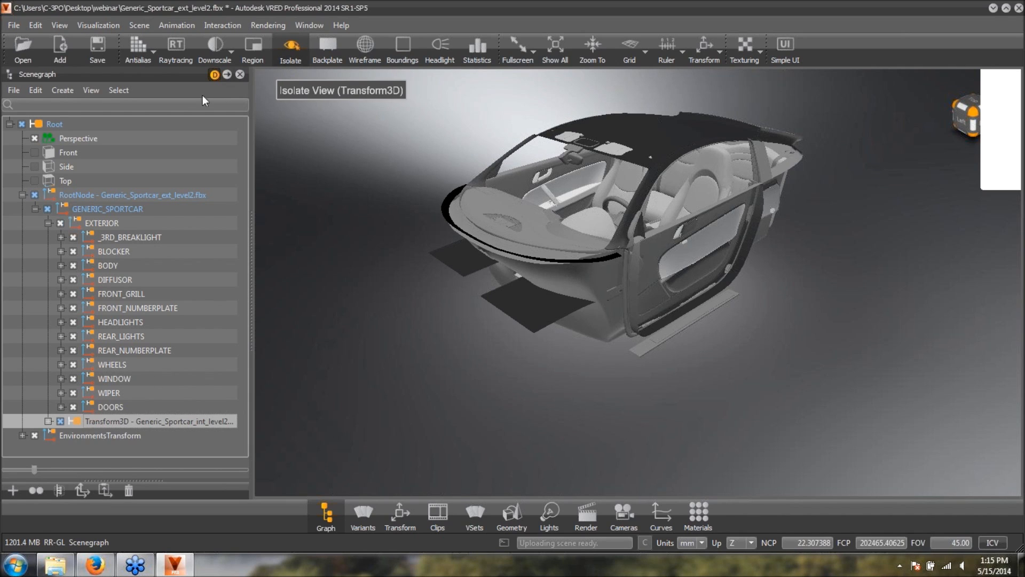
pyautogui.click(160, 125)
pyautogui.press('i')
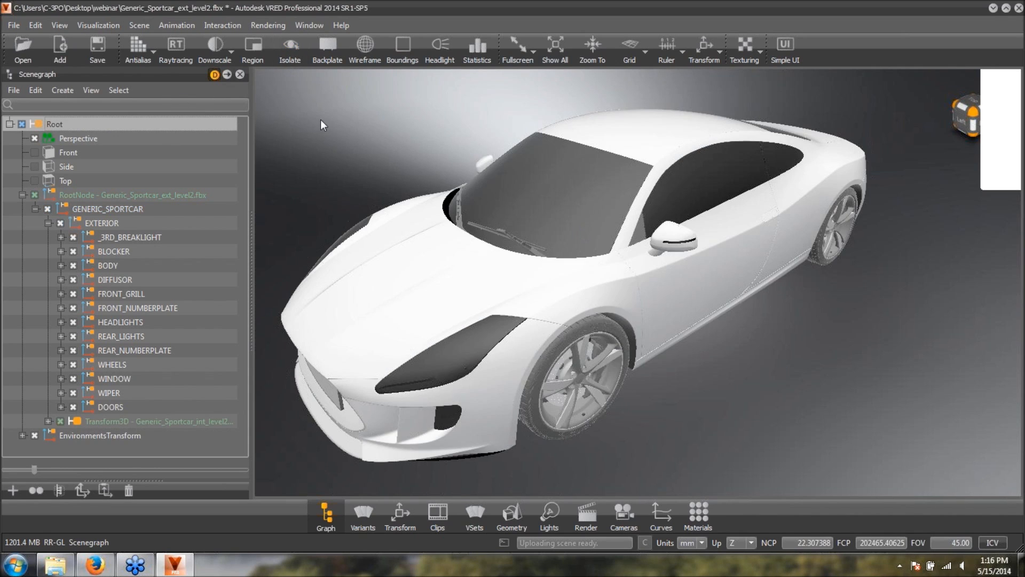
# - Isolate the interior node again to inspect it from another angle, and bring back the complete car
pyautogui.click(133, 421)
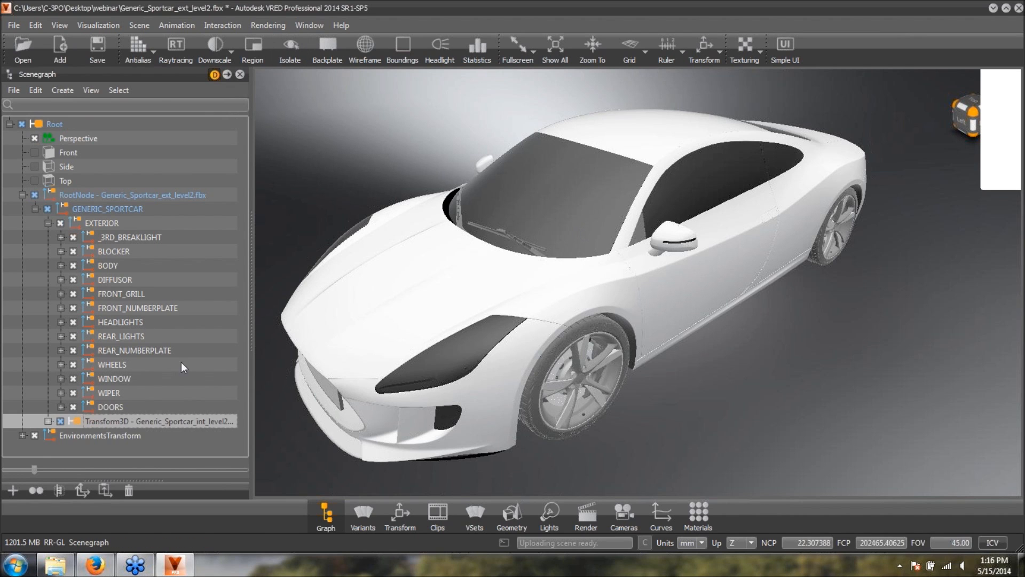
pyautogui.click(294, 56)
pyautogui.moveTo(770, 284); pyautogui.dragTo(696, 296)
pyautogui.moveTo(696, 296); pyautogui.dragTo(701, 368, button='right')
pyautogui.moveTo(701, 367); pyautogui.dragTo(719, 399, button='middle')
pyautogui.moveTo(719, 400); pyautogui.dragTo(759, 316, button='right')
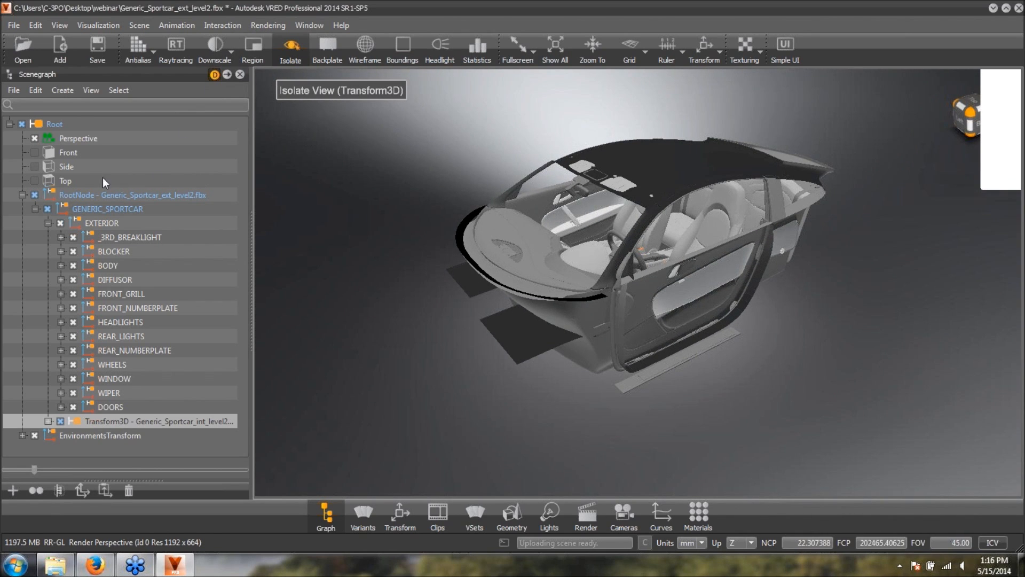
pyautogui.click(86, 126)
pyautogui.click(291, 48)
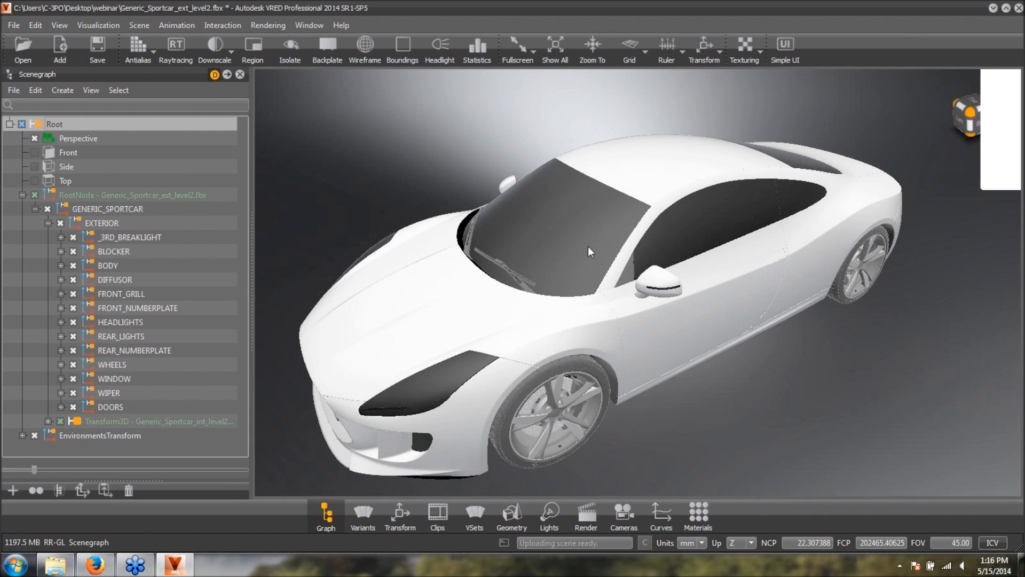
pyautogui.moveTo(659, 216); pyautogui.dragTo(616, 231)
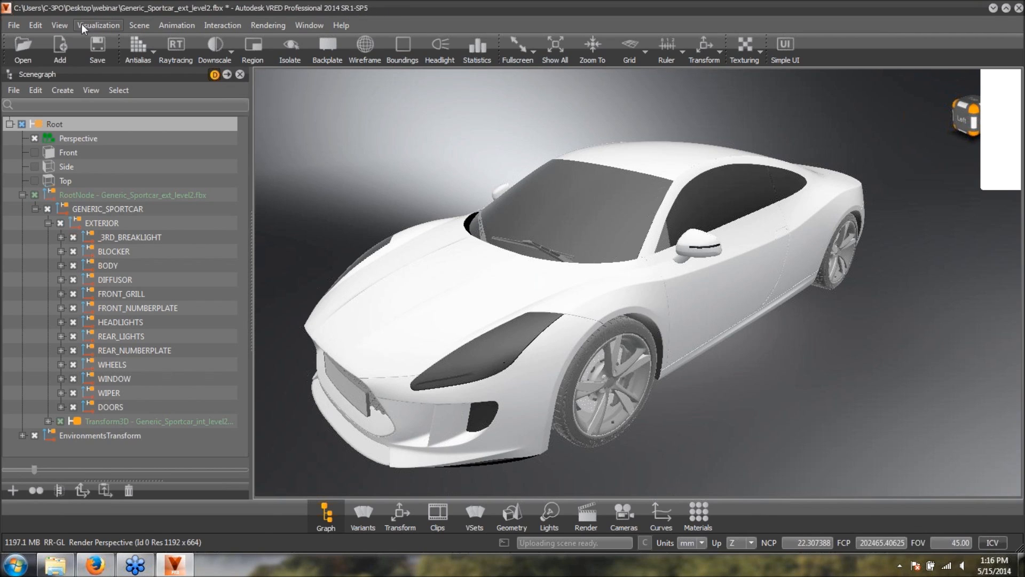
pyautogui.click(256, 24)
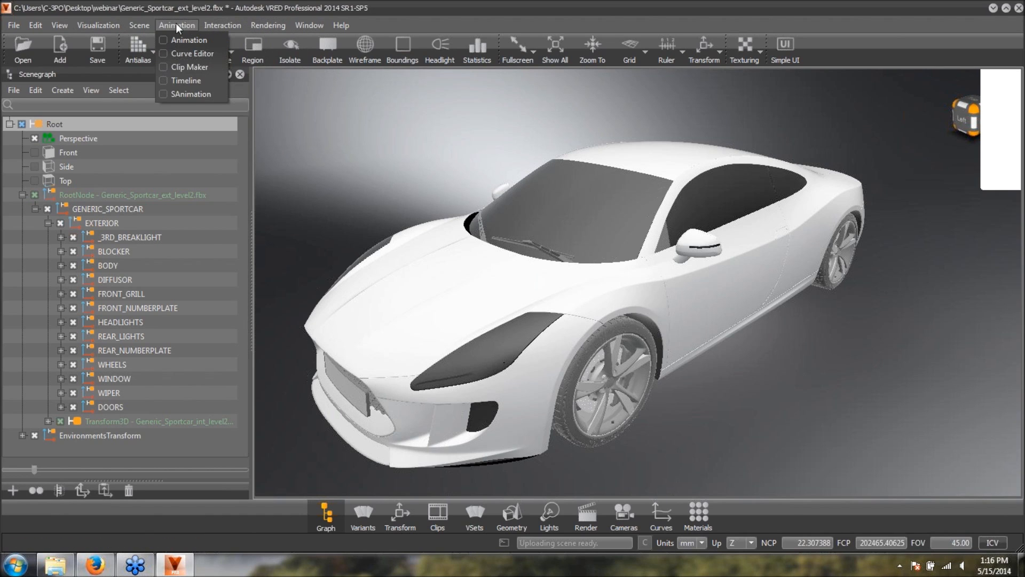
pyautogui.moveTo(81, 21)
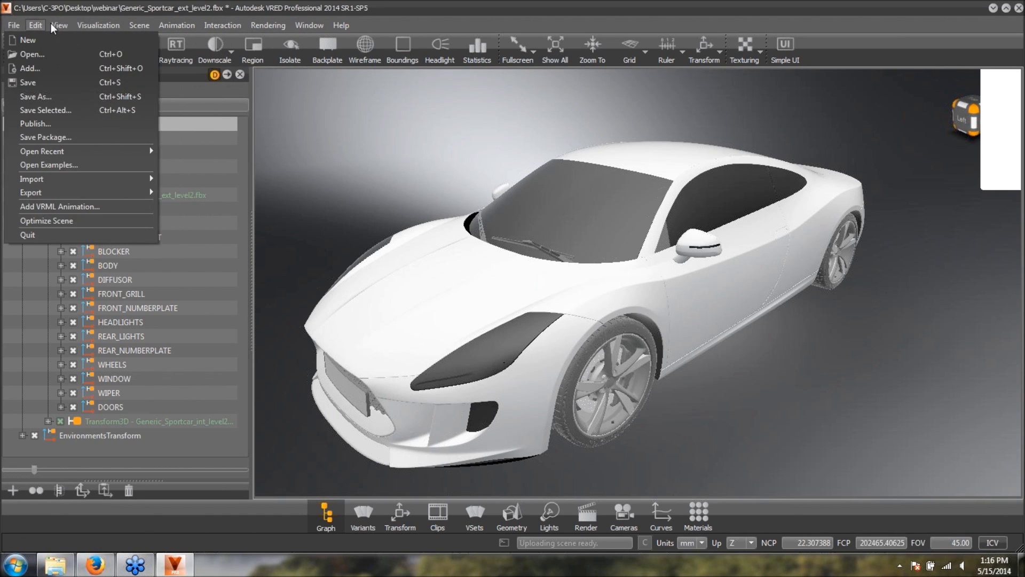
pyautogui.moveTo(287, 22)
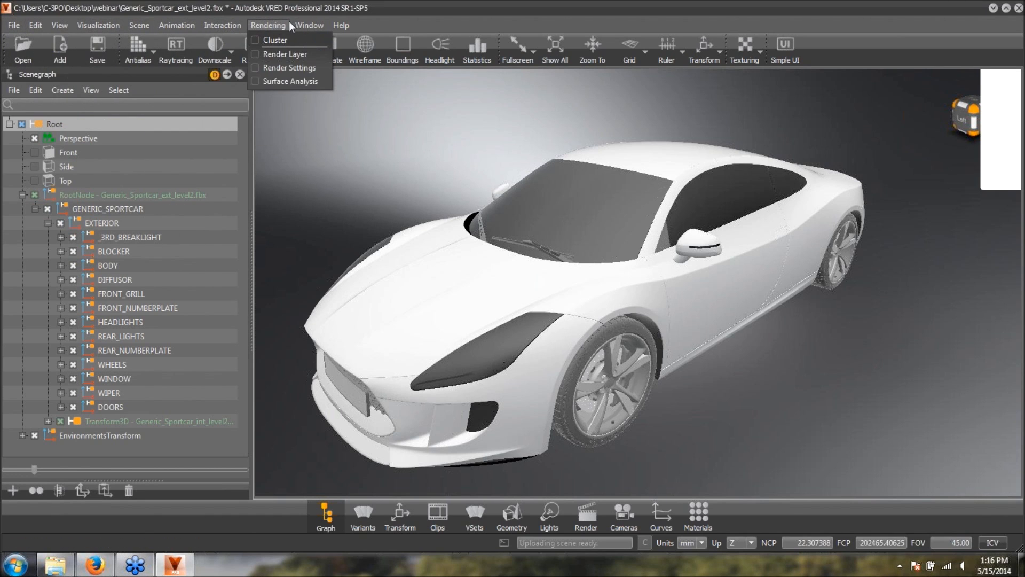
pyautogui.click(383, 17)
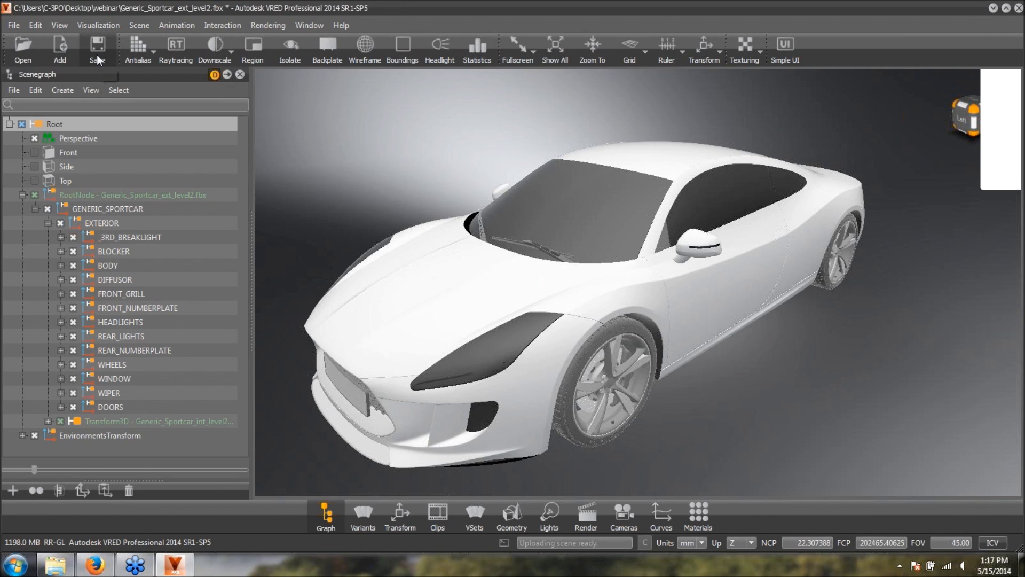
# - Close the scenegraph and display the car from a lower angle with antialiasing turned on
pyautogui.click(240, 74)
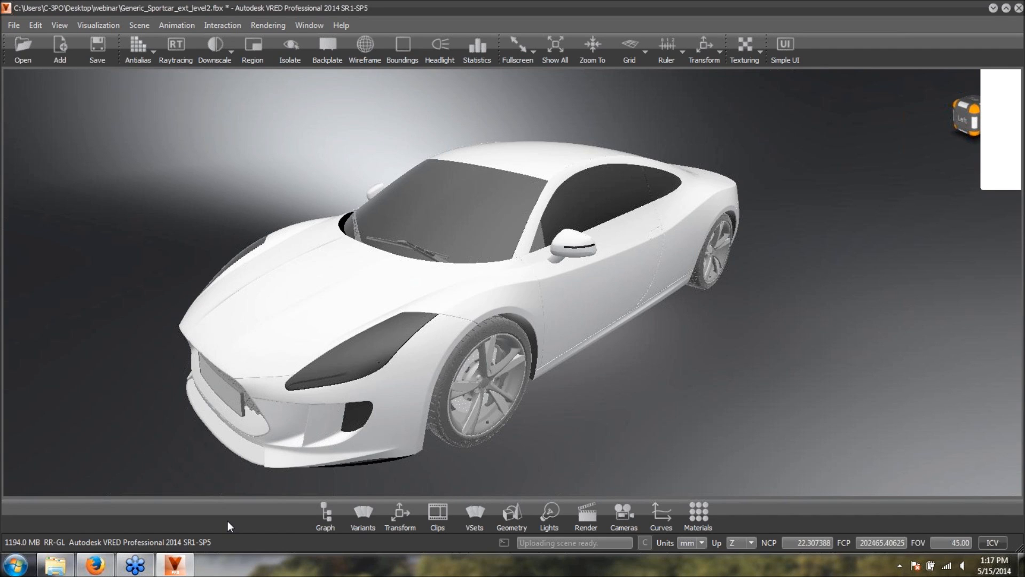
pyautogui.moveTo(290, 416); pyautogui.dragTo(202, 438)
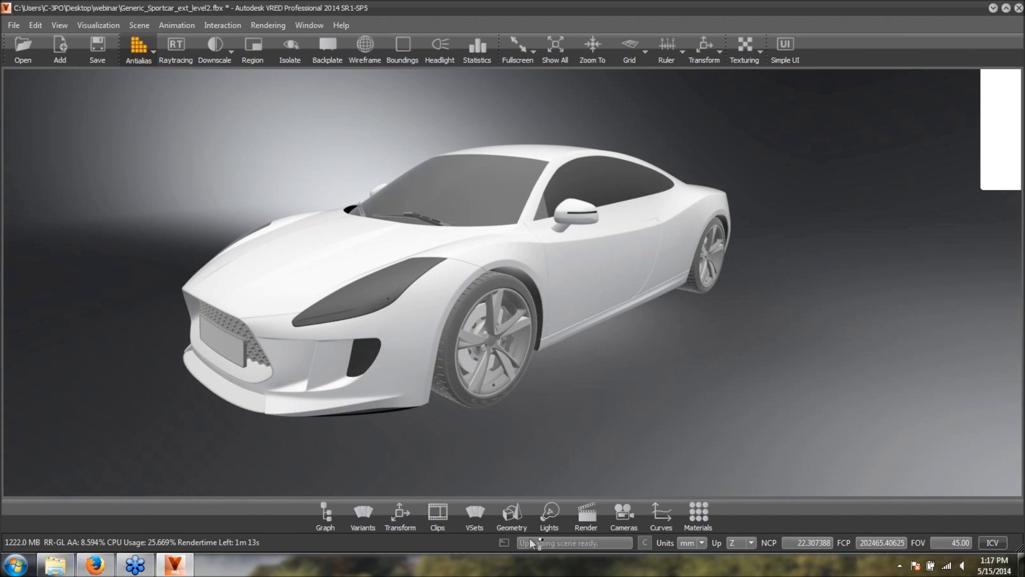
# - Review the loading messages in the terminal and examine the available scene units and up-axis options
pyautogui.click(504, 542)
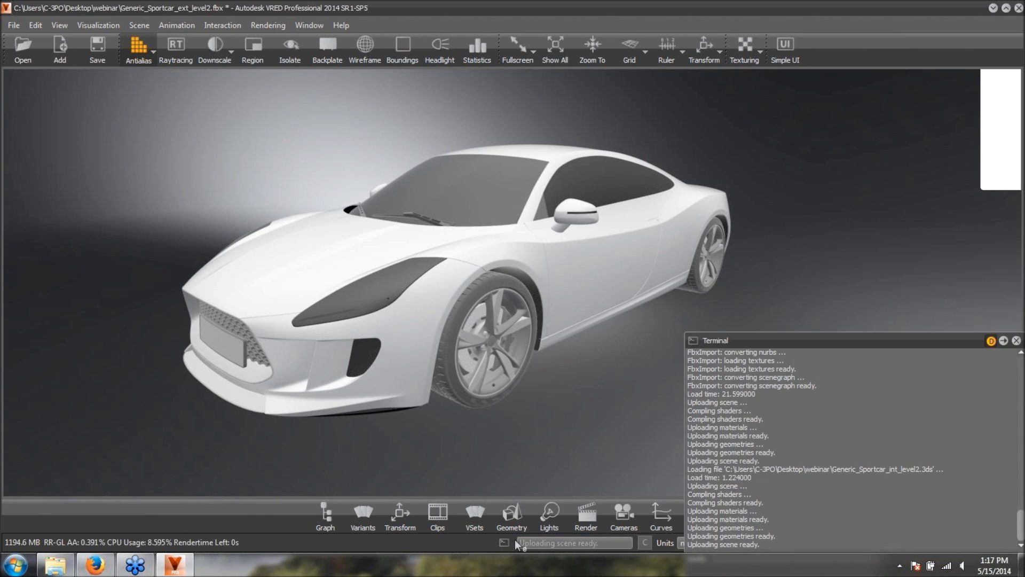
pyautogui.click(1017, 340)
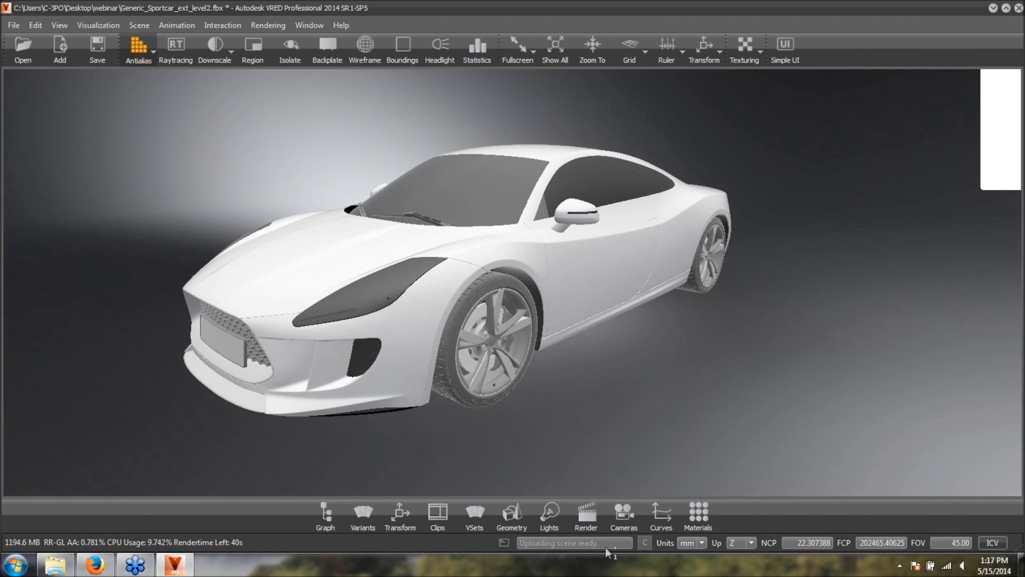
pyautogui.click(703, 543)
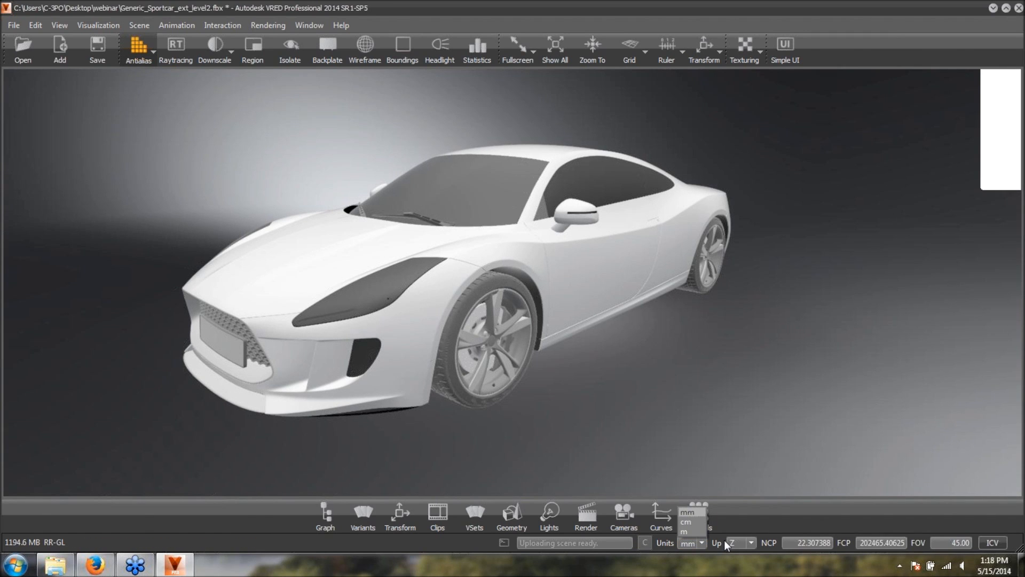
pyautogui.click(752, 542)
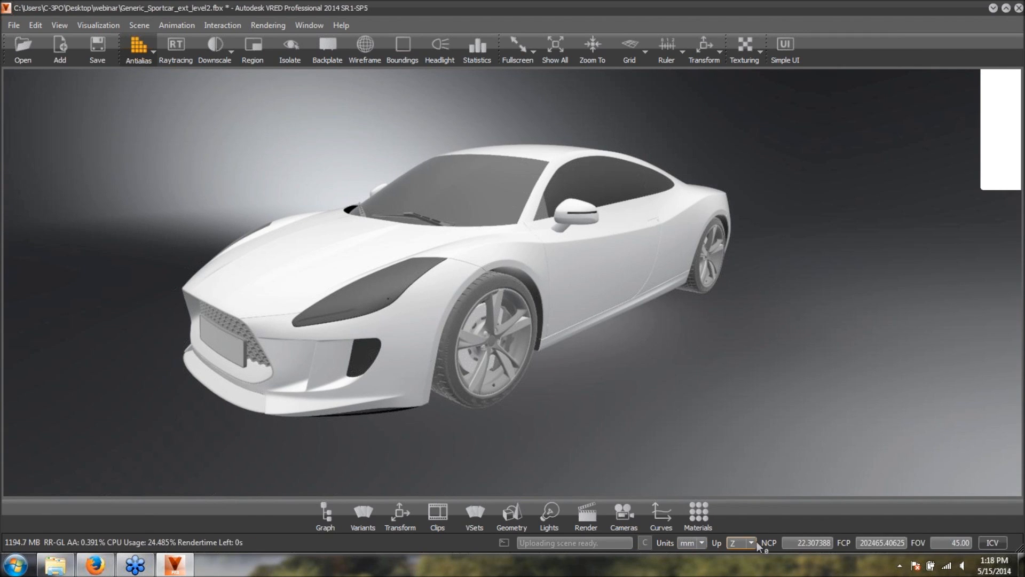
pyautogui.click(756, 542)
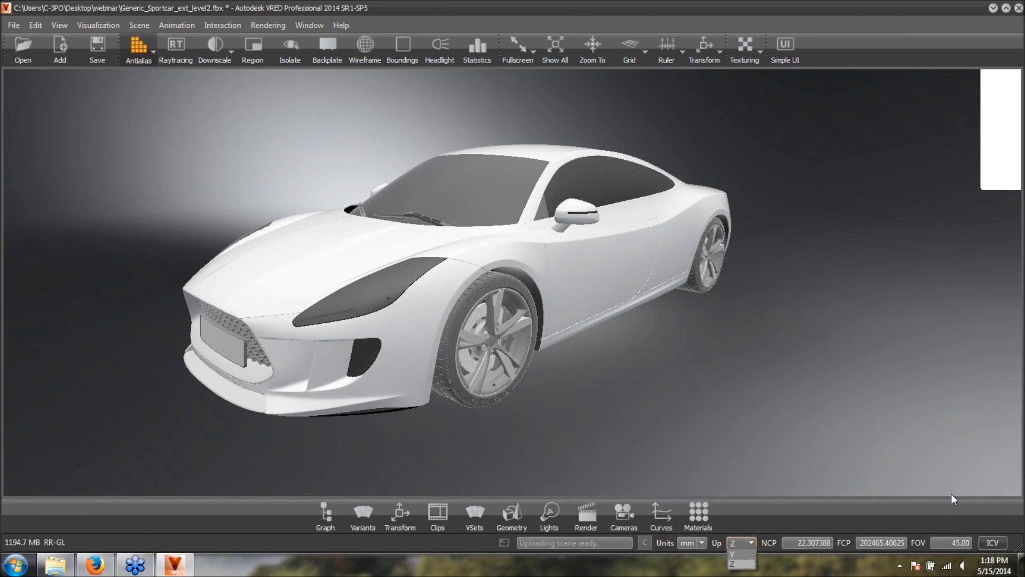
# - Try the Initial Camera View (ICV) setting and move the camera until the car is nearly out of the frame
pyautogui.click(983, 461)
pyautogui.click(993, 543)
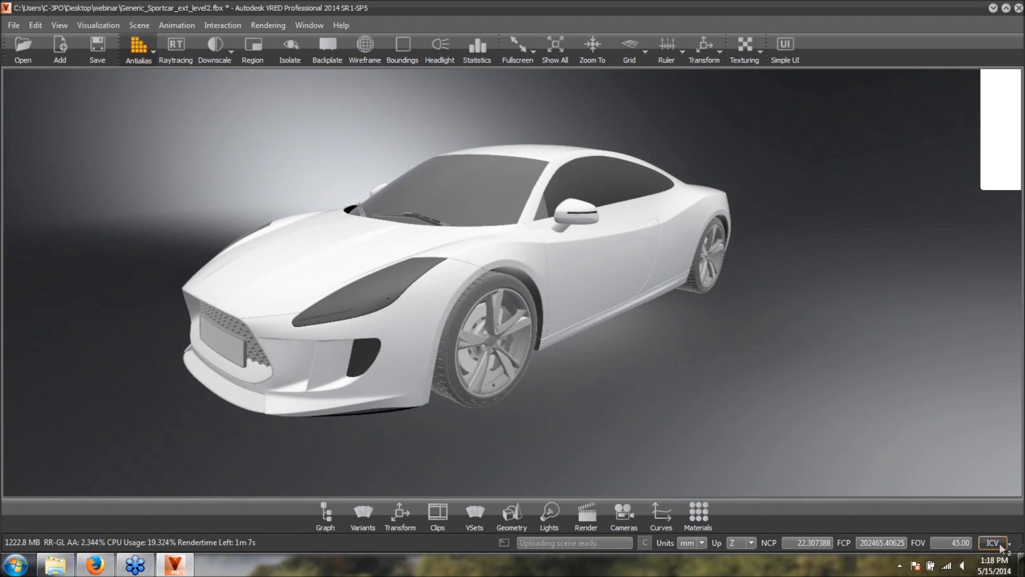
pyautogui.click(993, 543)
pyautogui.moveTo(729, 334); pyautogui.dragTo(642, 234)
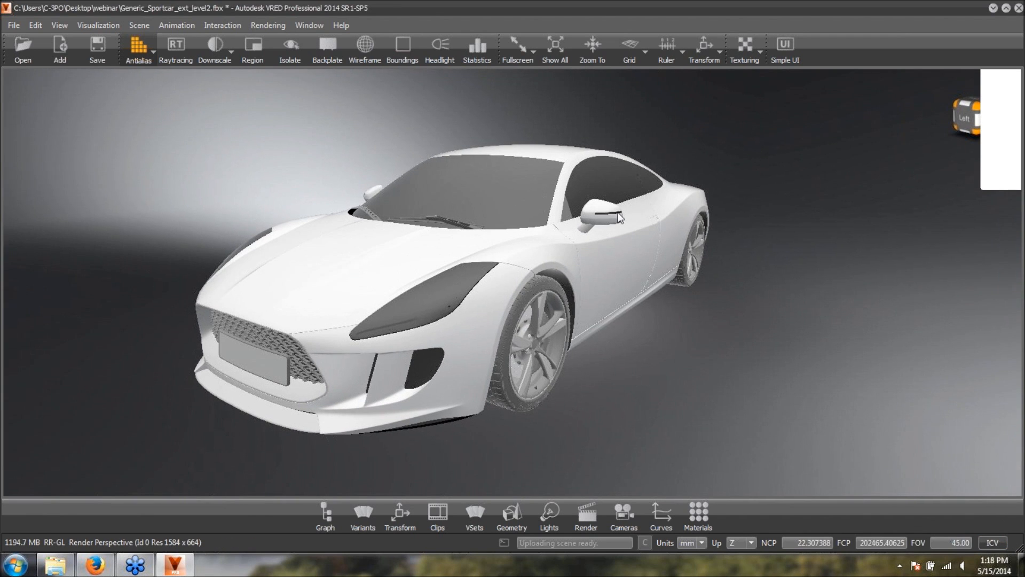
pyautogui.moveTo(642, 234); pyautogui.dragTo(617, 274, button='right')
pyautogui.moveTo(462, 155); pyautogui.dragTo(398, 108, button='middle')
pyautogui.moveTo(398, 109); pyautogui.dragTo(481, 207)
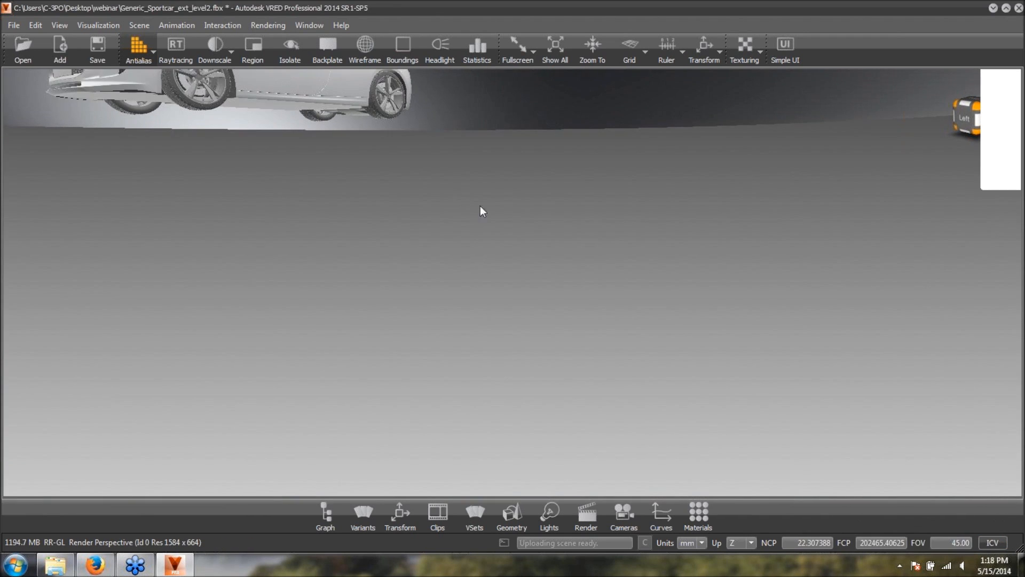
# - Bring the whole car back into a front three-quarter view and store it as the Initial Camera View (ICV)
pyautogui.moveTo(545, 240); pyautogui.dragTo(499, 203)
pyautogui.moveTo(323, 137); pyautogui.dragTo(711, 367)
pyautogui.moveTo(710, 361); pyautogui.dragTo(637, 338, button='right')
pyautogui.moveTo(637, 338); pyautogui.dragTo(671, 336)
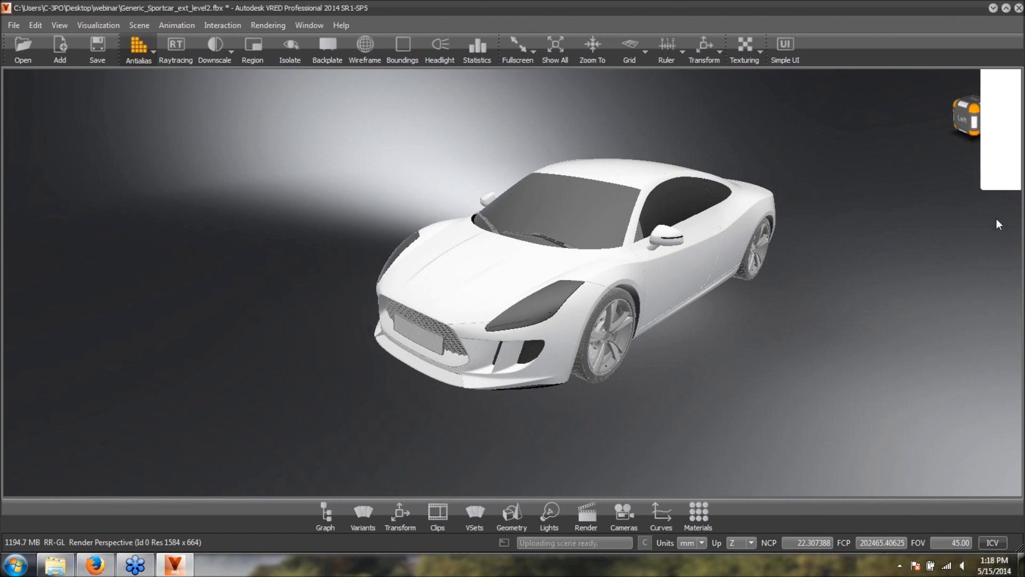
pyautogui.click(992, 543)
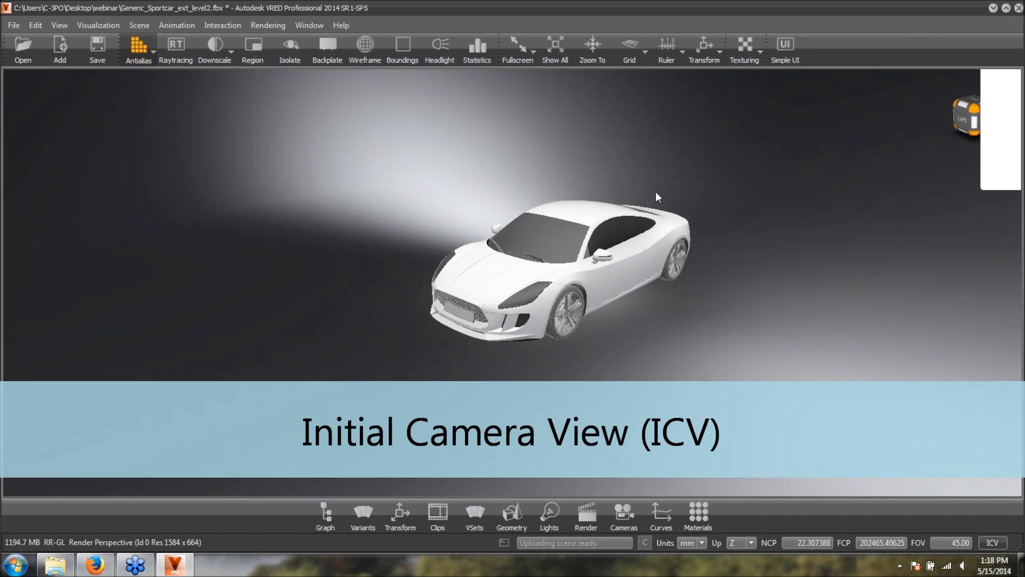
pyautogui.scroll(5, 838, 297)
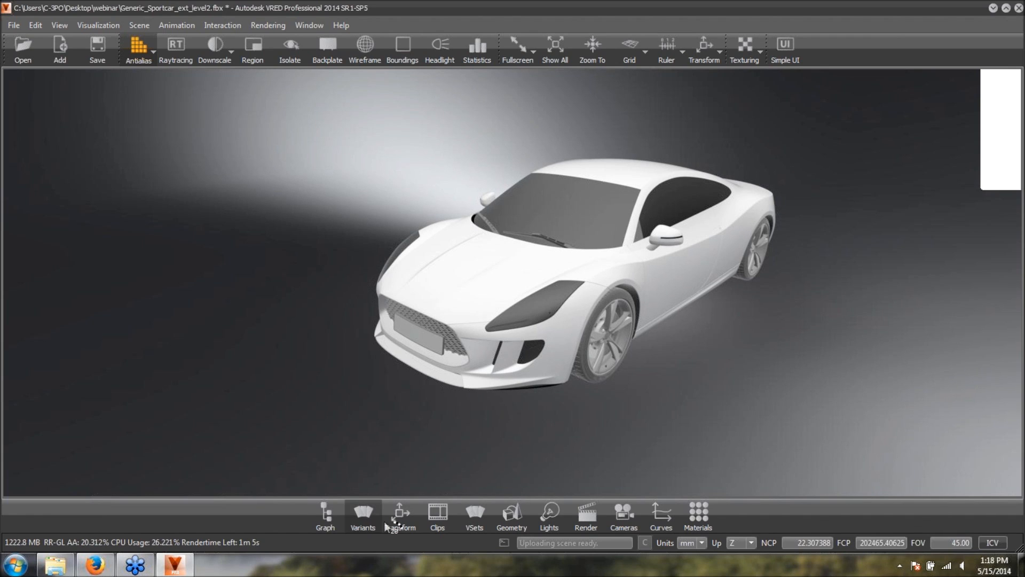
# - Open the Material Editor to look over the scene materials and its window options, and close it again
pyautogui.click(699, 513)
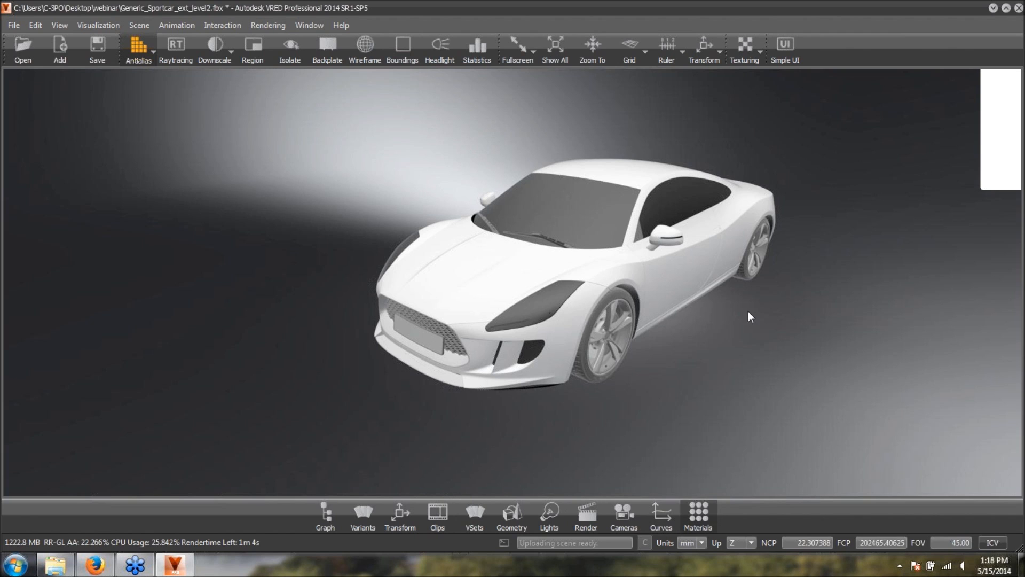
pyautogui.click(638, 66)
pyautogui.click(659, 89)
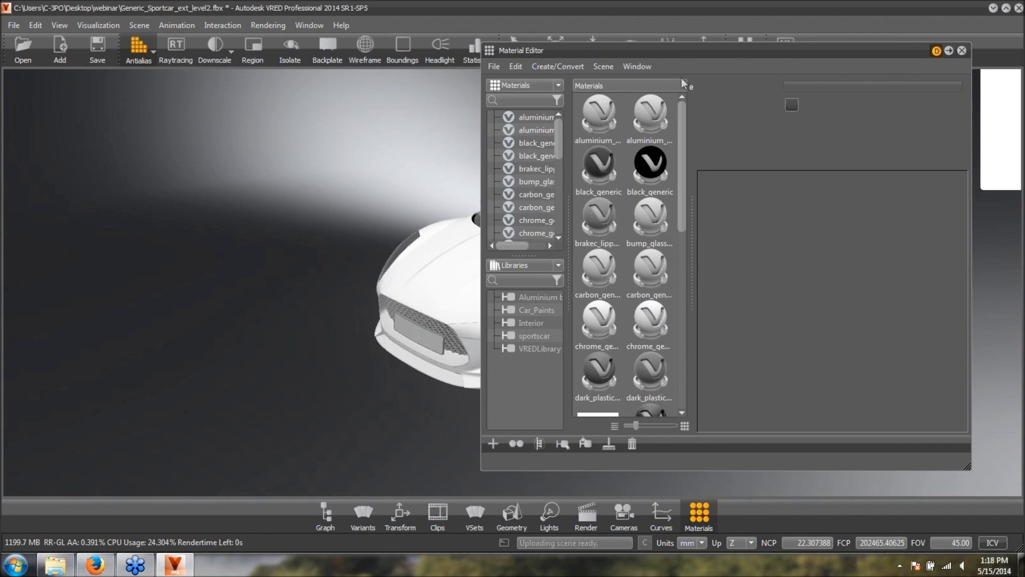
pyautogui.moveTo(698, 55); pyautogui.dragTo(658, 74)
pyautogui.click(924, 70)
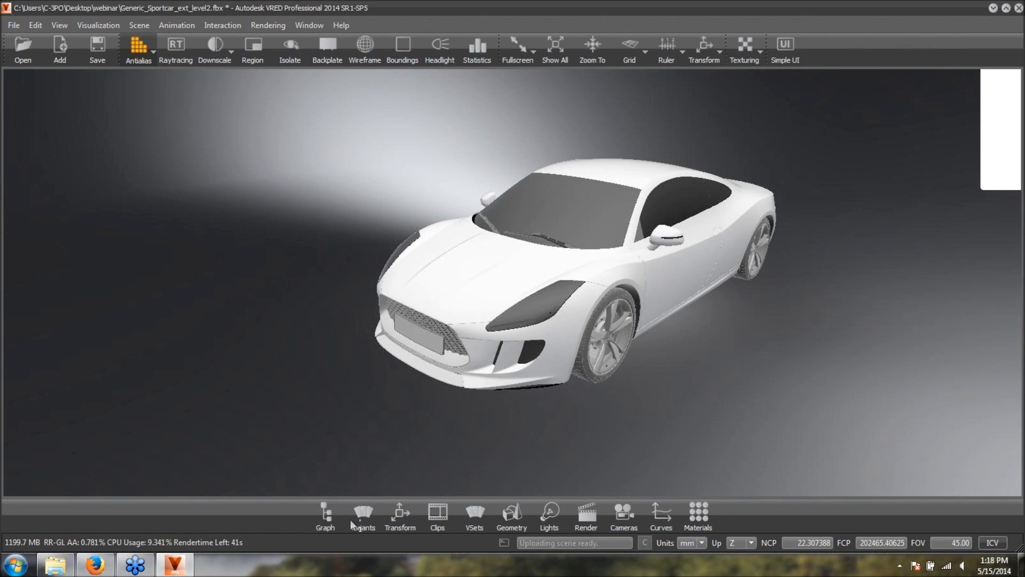
# - Open the scenegraph, collapse the hierarchy down to the GENERIC_SPORTCAR level, and select the RootNode of Generic_Sportcar_ext_level2.fbx
pyautogui.click(327, 517)
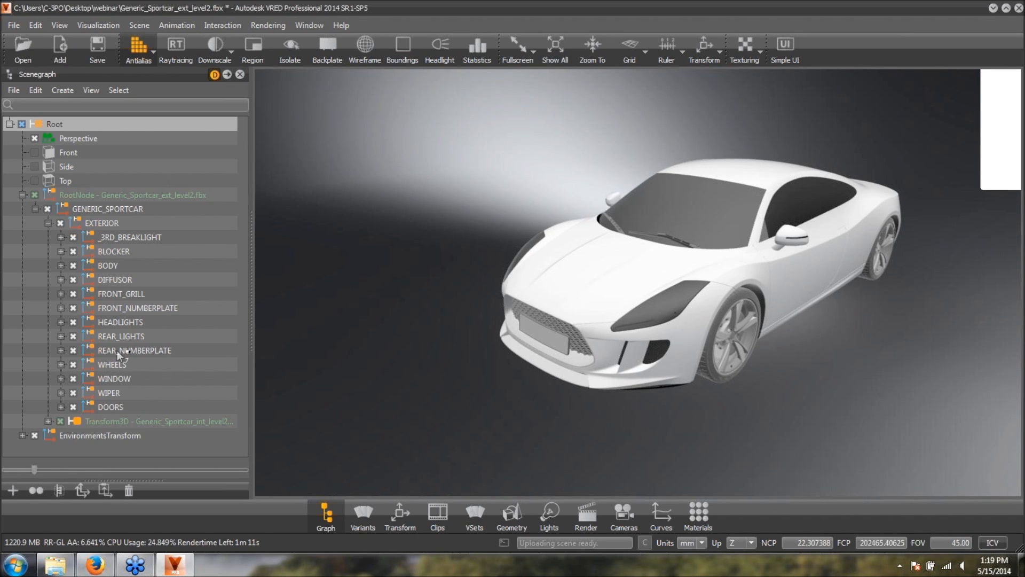
pyautogui.moveTo(21, 472); pyautogui.dragTo(64, 471)
pyautogui.click(110, 198)
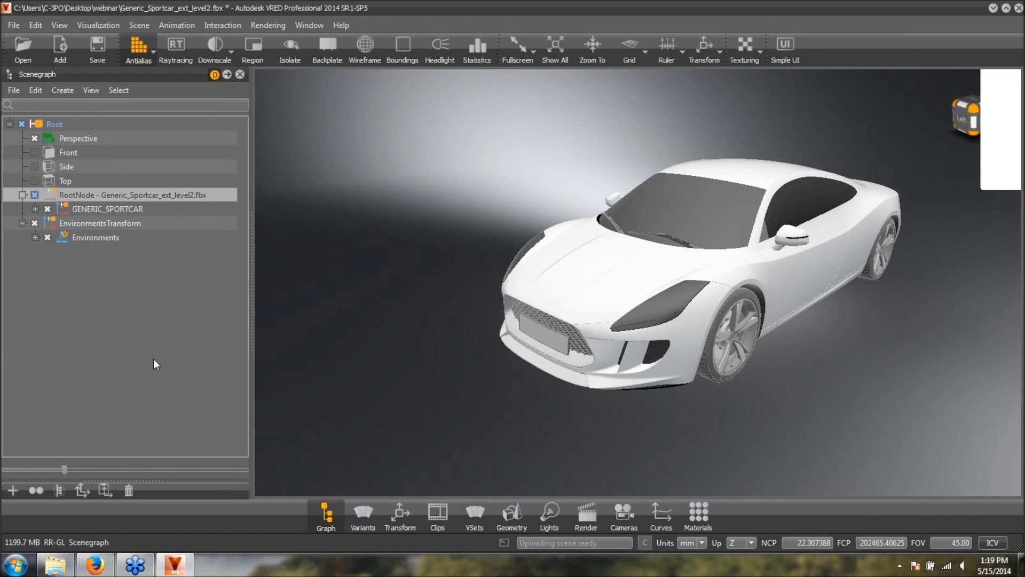
# - Turn on the wireframe and bounding box displays for the selected node and examine the car's front up close
pyautogui.click(365, 46)
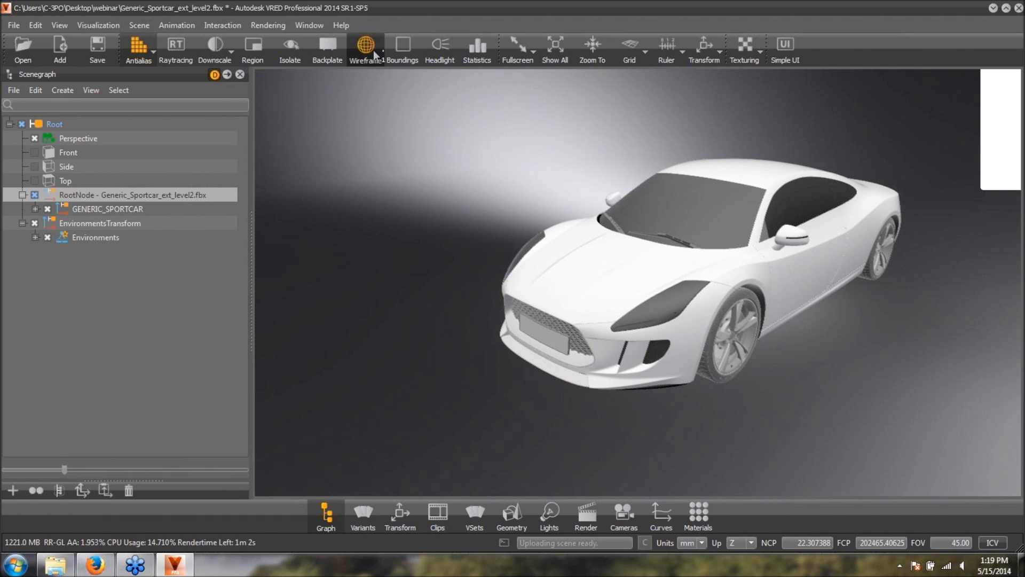
pyautogui.click(404, 46)
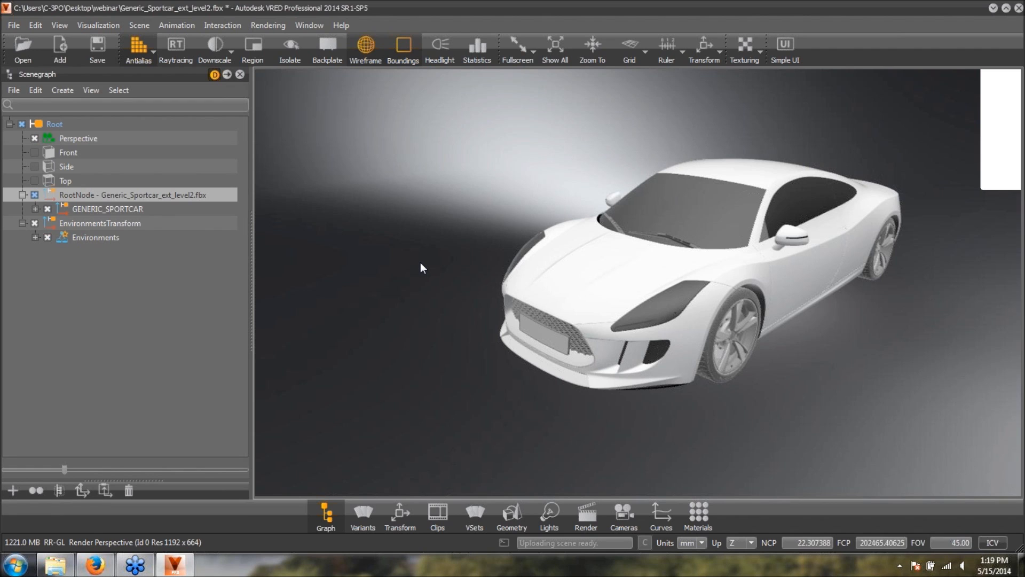
pyautogui.moveTo(421, 262); pyautogui.dragTo(412, 213, button='right')
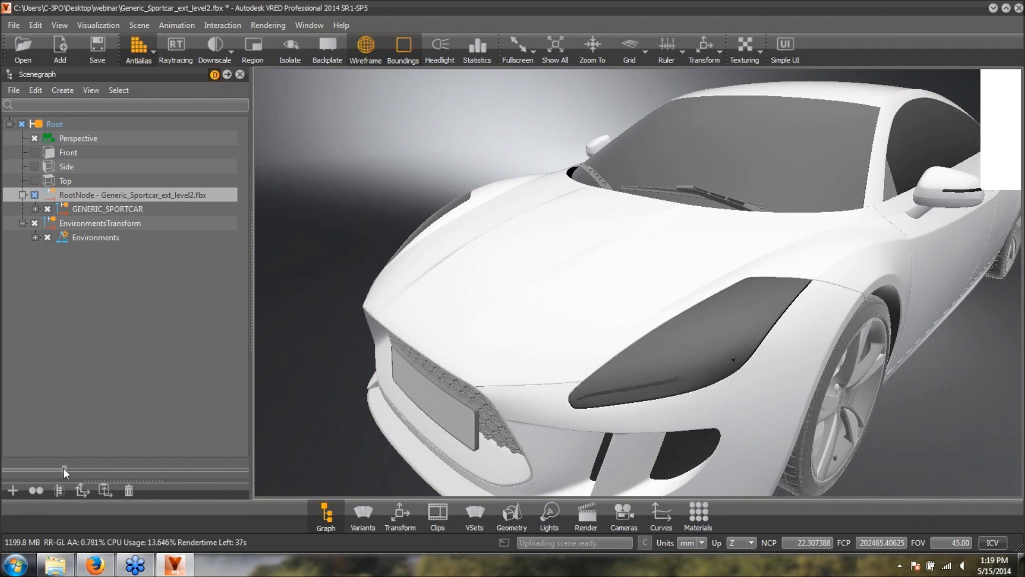
# - Compare different expansion depths of the scenegraph and leave the EXTERIOR part groups from _3RD_BREAKLIGHT to DOORS listed
pyautogui.moveTo(64, 469); pyautogui.dragTo(192, 470)
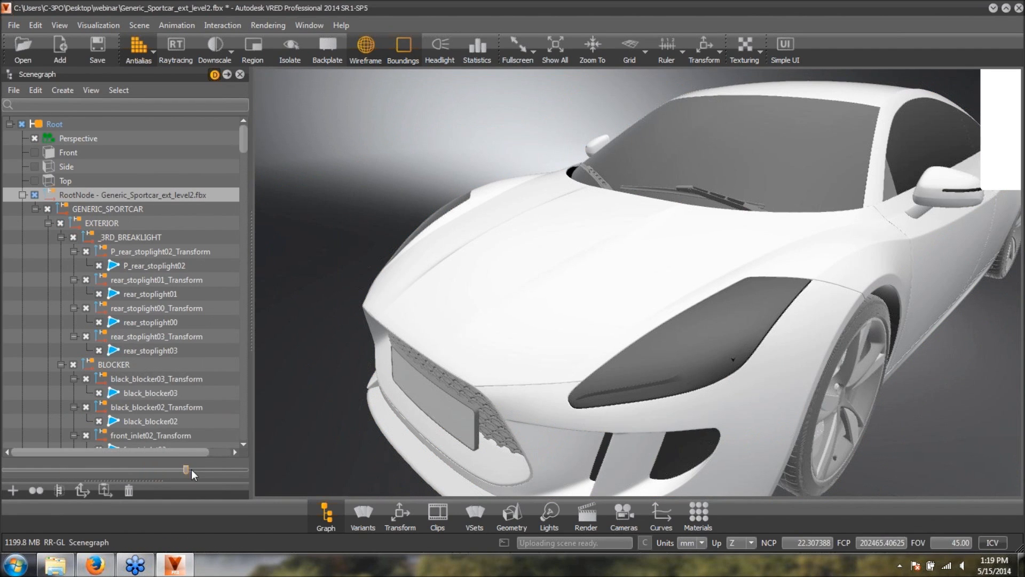
pyautogui.click(137, 472)
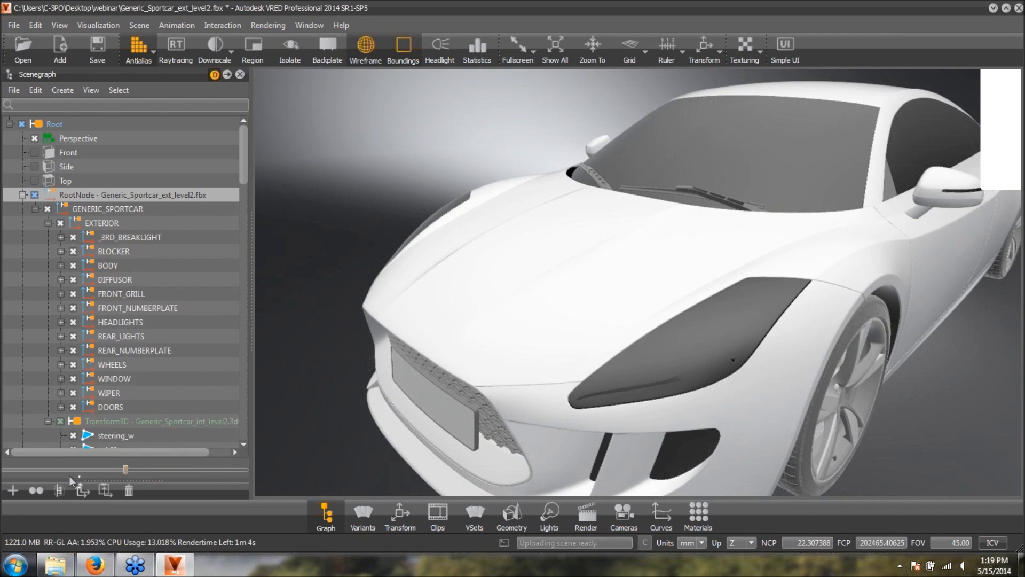
pyautogui.click(69, 473)
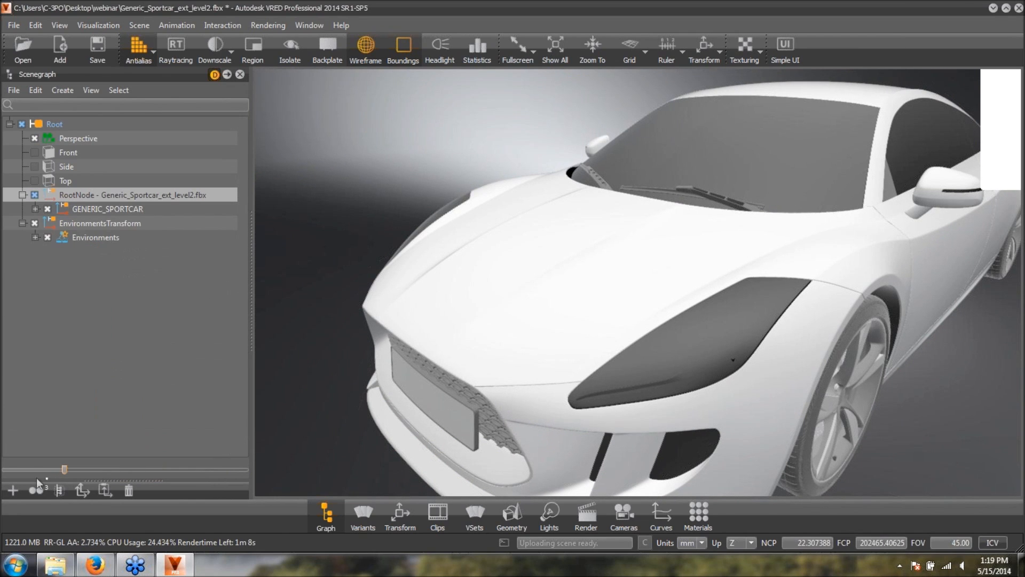
pyautogui.click(116, 470)
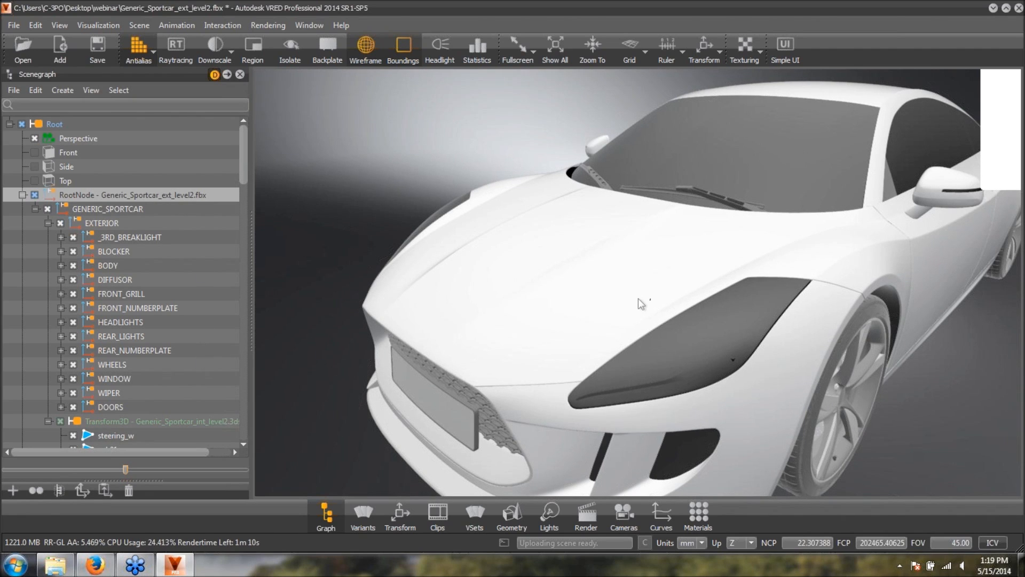
# - Show the whole car again and turn off the bounding box and wireframe displays
pyautogui.keyDown('alt'); pyautogui.moveTo(713, 250); pyautogui.dragTo(770, 417, button='right'); pyautogui.keyUp('alt')
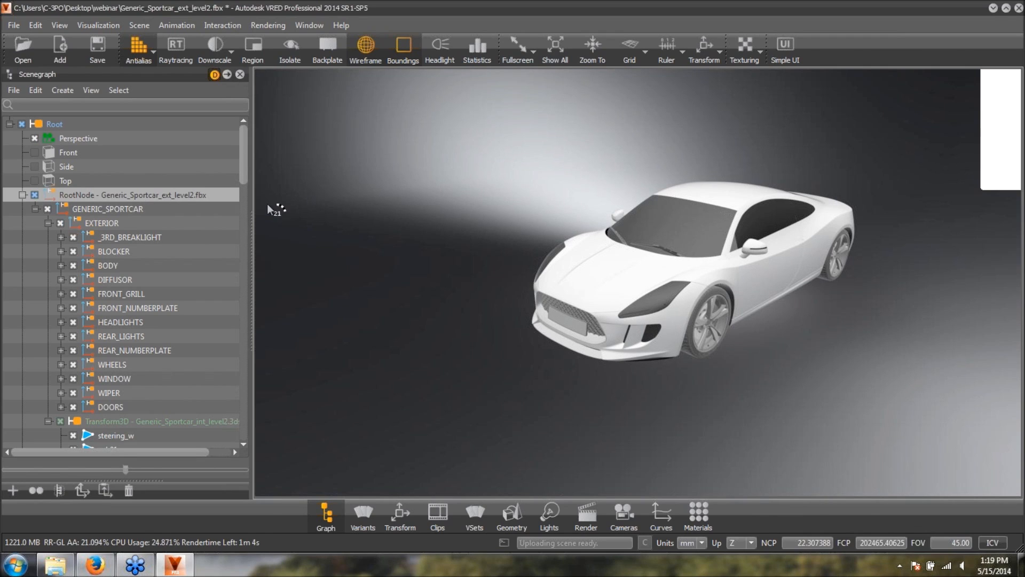
pyautogui.click(396, 46)
pyautogui.click(376, 51)
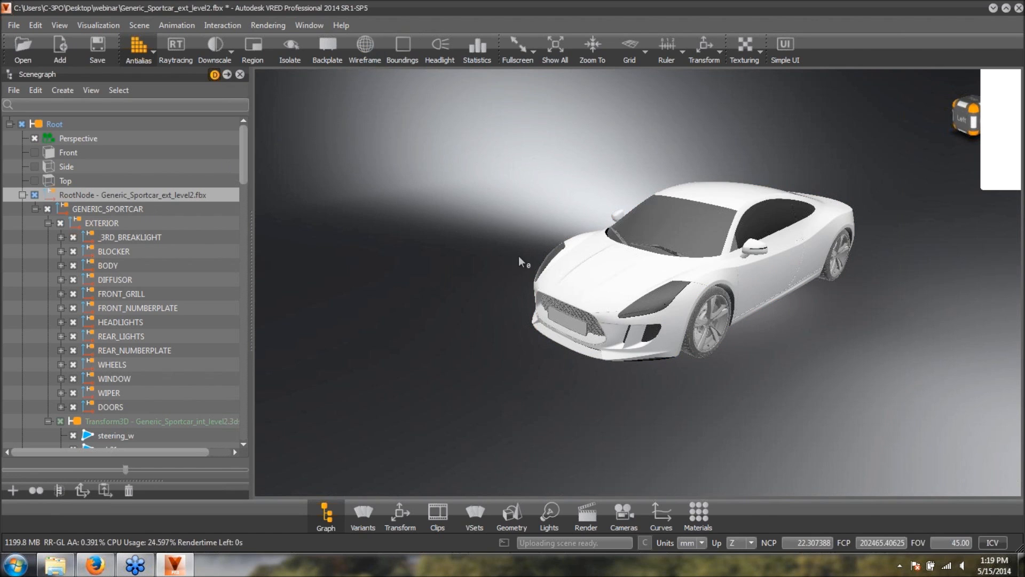
# - Turn on wireframe display for a close look at the hood, and open the Optimize module for the selected RootNode
pyautogui.moveTo(443, 258); pyautogui.dragTo(449, 98, button='right')
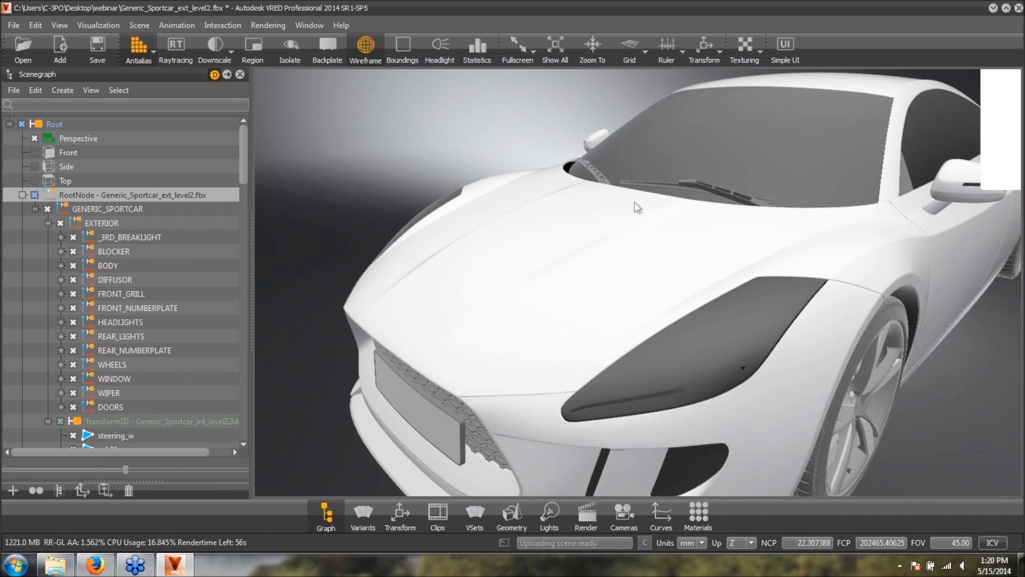
pyautogui.moveTo(657, 299); pyautogui.dragTo(194, 194, button='right')
pyautogui.rightClick(194, 193)
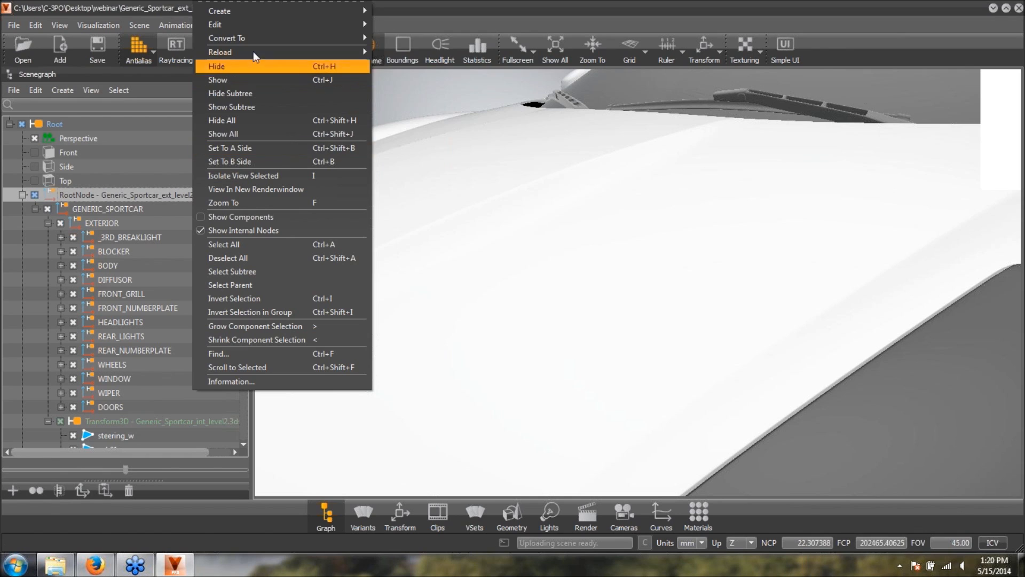
pyautogui.moveTo(260, 22)
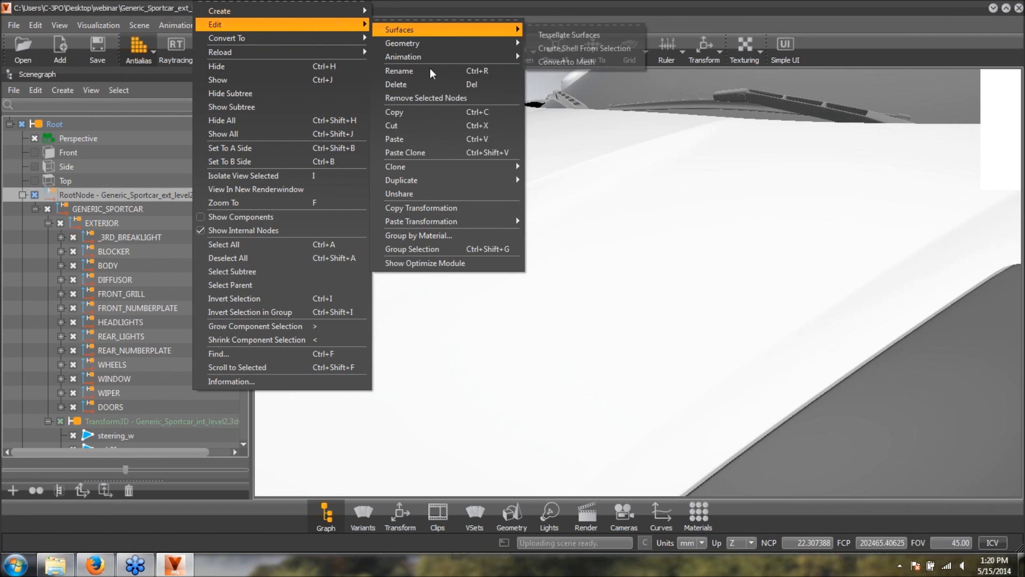
pyautogui.click(446, 263)
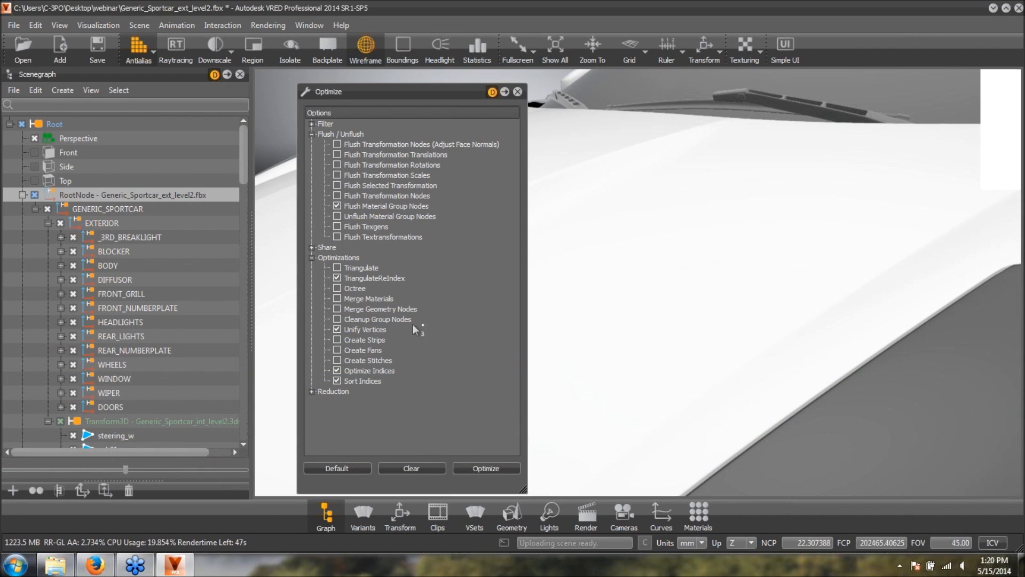
# - Optimize the RootNode with Cleanup Group Nodes and Flush Transformation Nodes added to the enabled options, and close the Optimize module
pyautogui.click(347, 319)
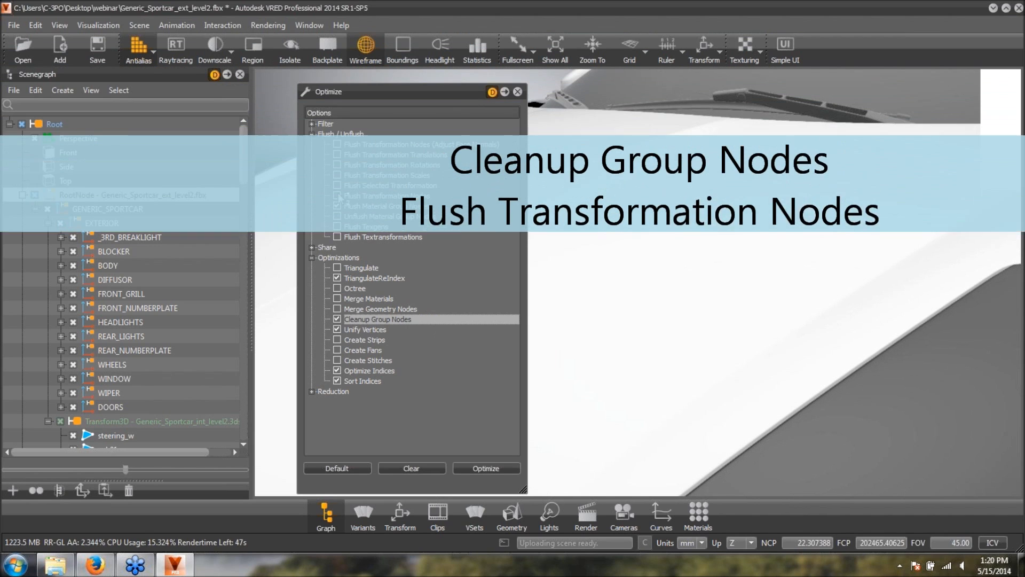
pyautogui.click(337, 196)
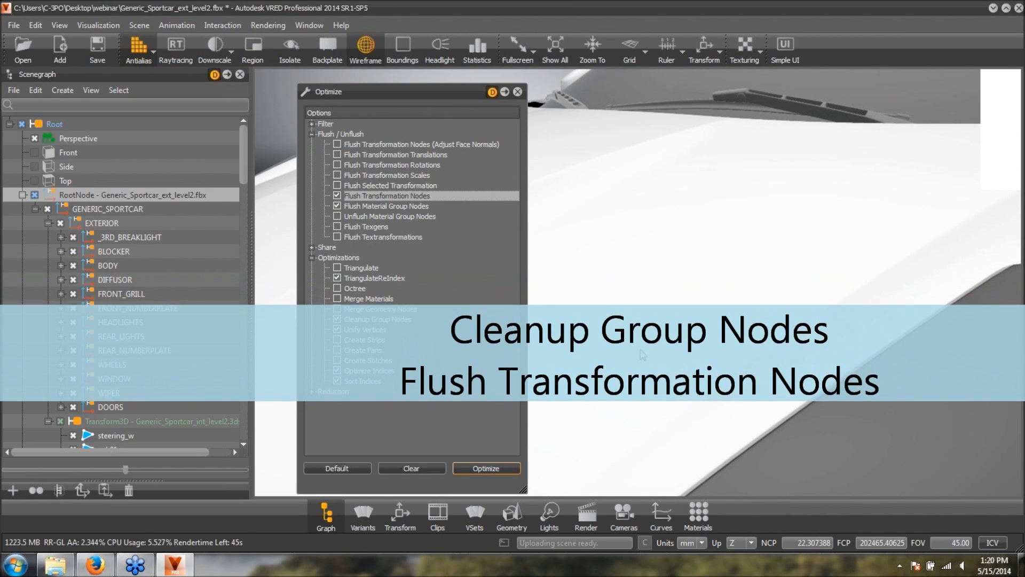
pyautogui.click(485, 468)
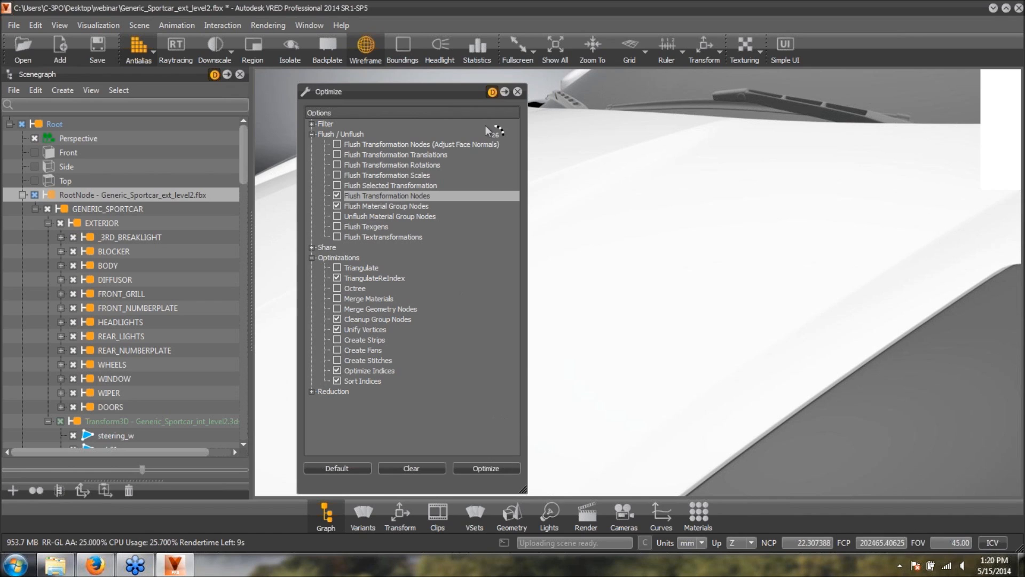
pyautogui.click(518, 91)
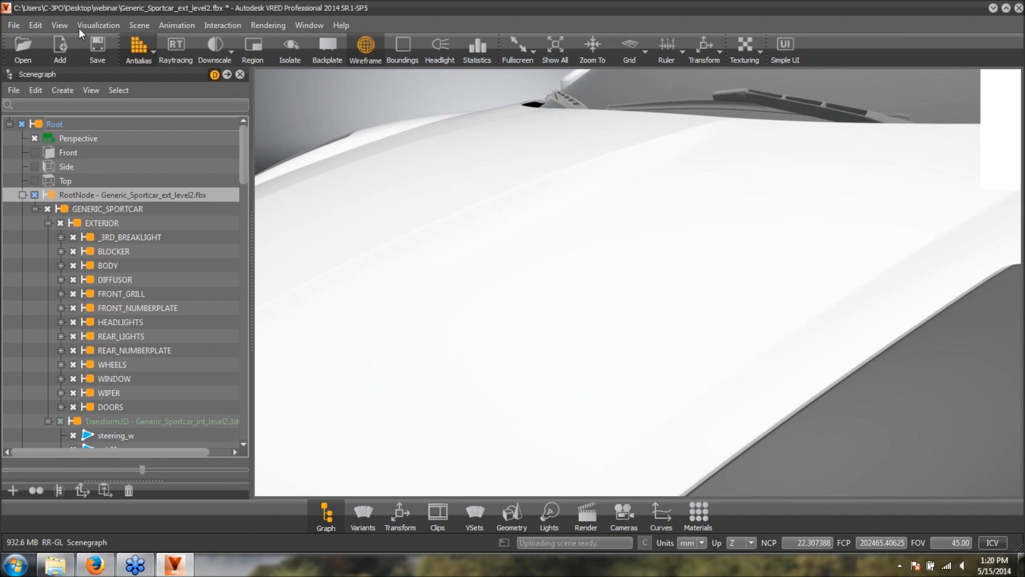
# - Optimize the entire scene using the Merge/Optimize/Share Geometries option and dismiss the summary
pyautogui.click(13, 25)
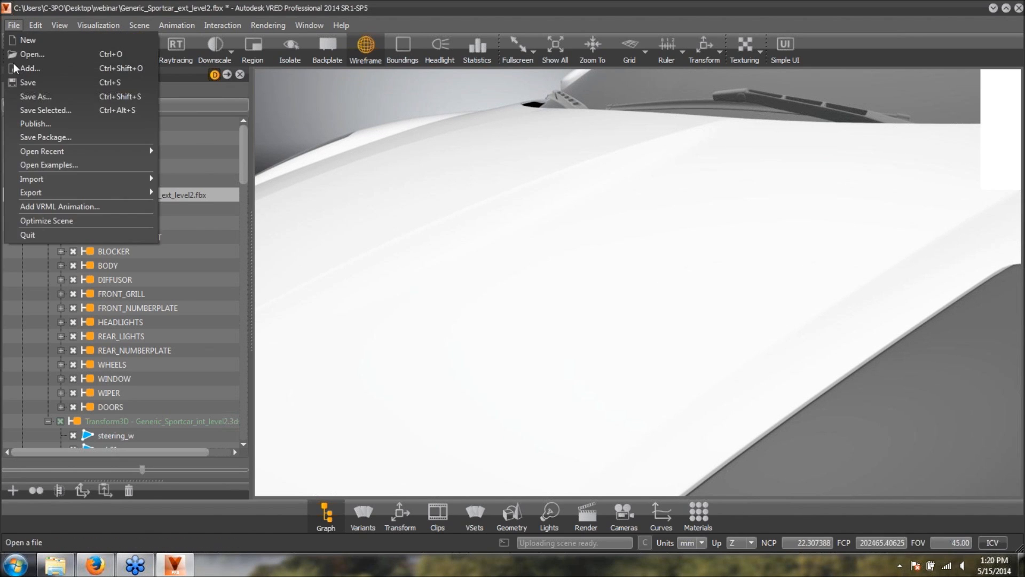
pyautogui.click(34, 220)
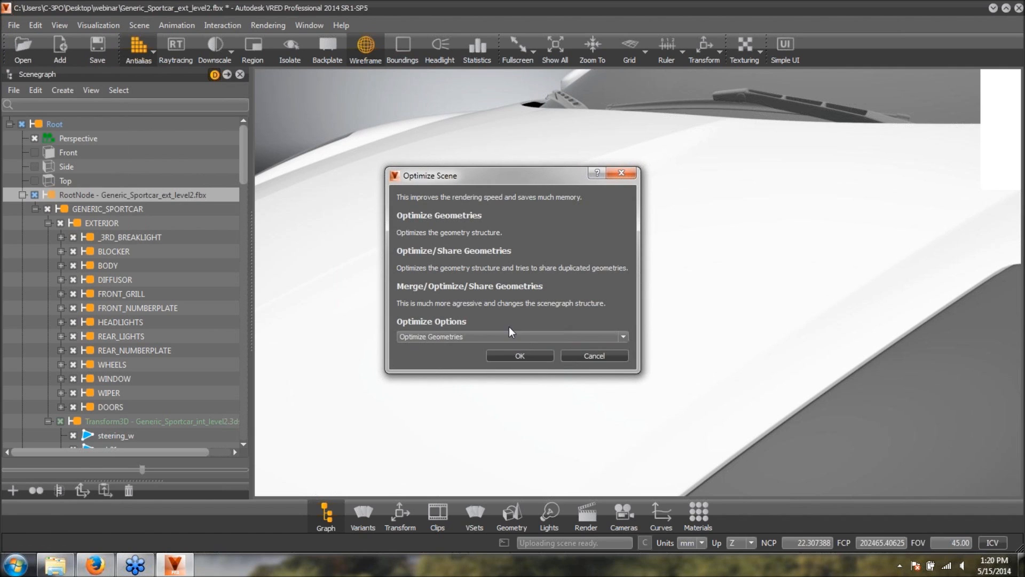
pyautogui.click(624, 337)
pyautogui.click(594, 363)
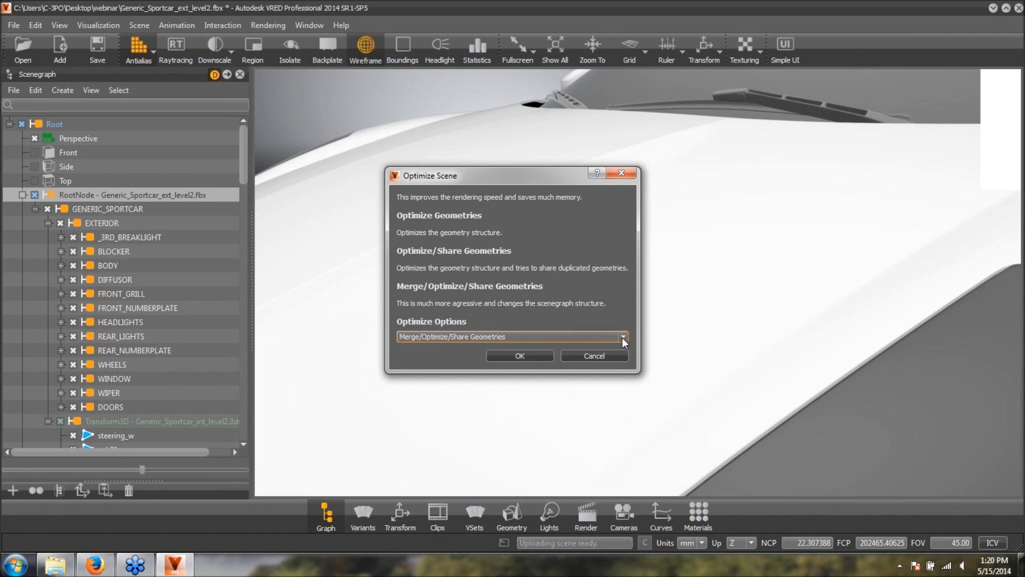
pyautogui.click(624, 336)
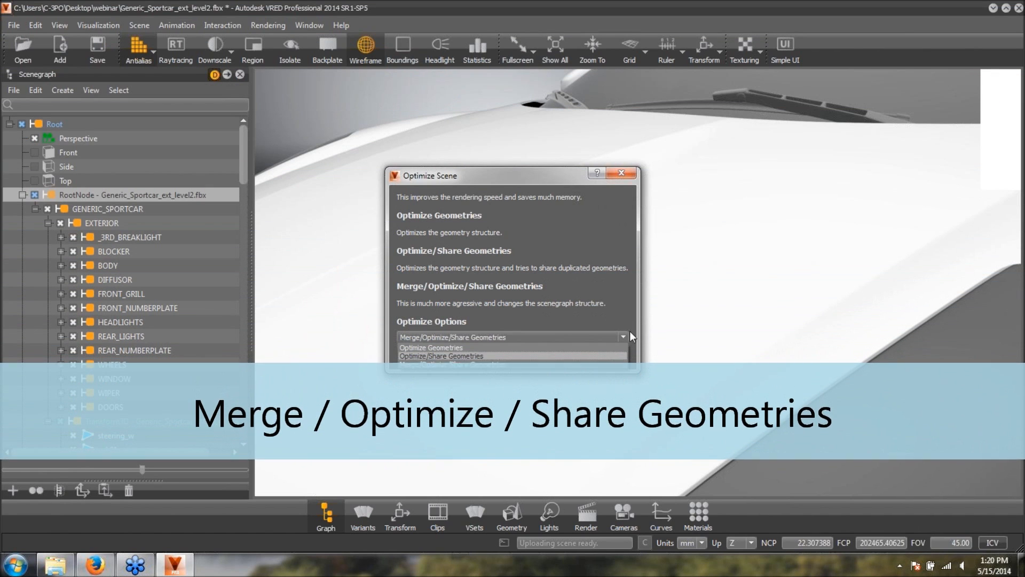
pyautogui.click(607, 365)
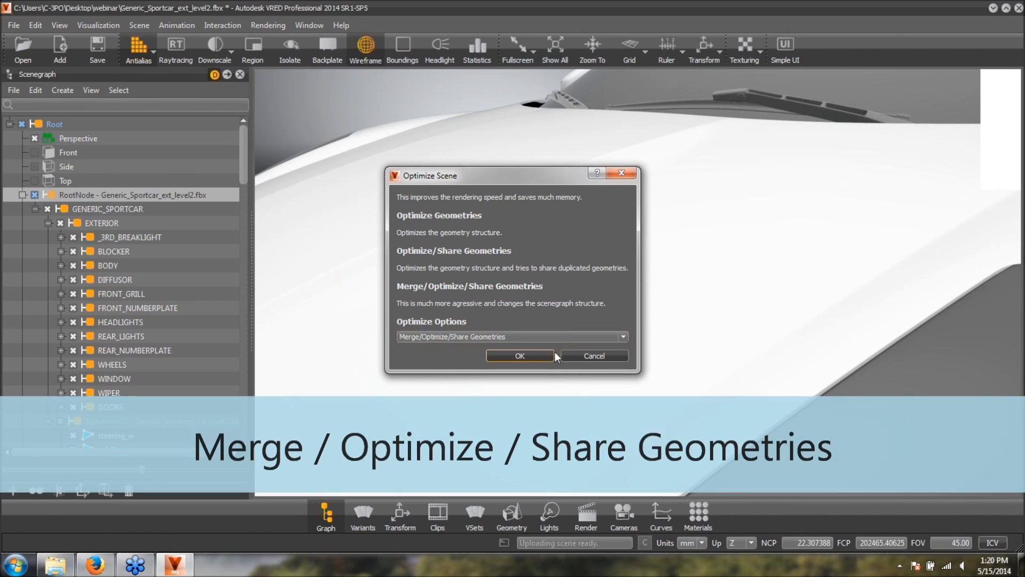
pyautogui.click(537, 357)
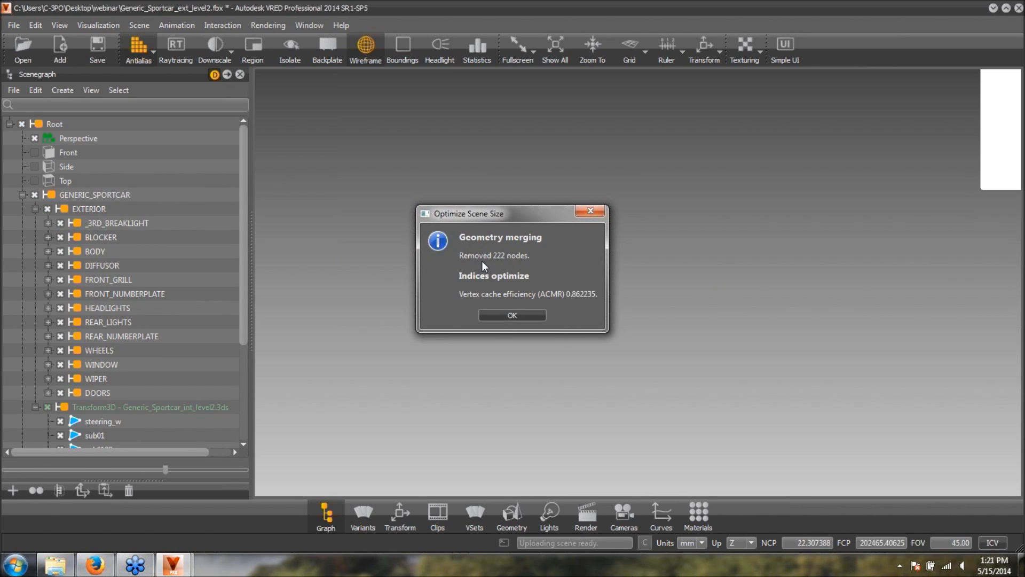
pyautogui.click(512, 315)
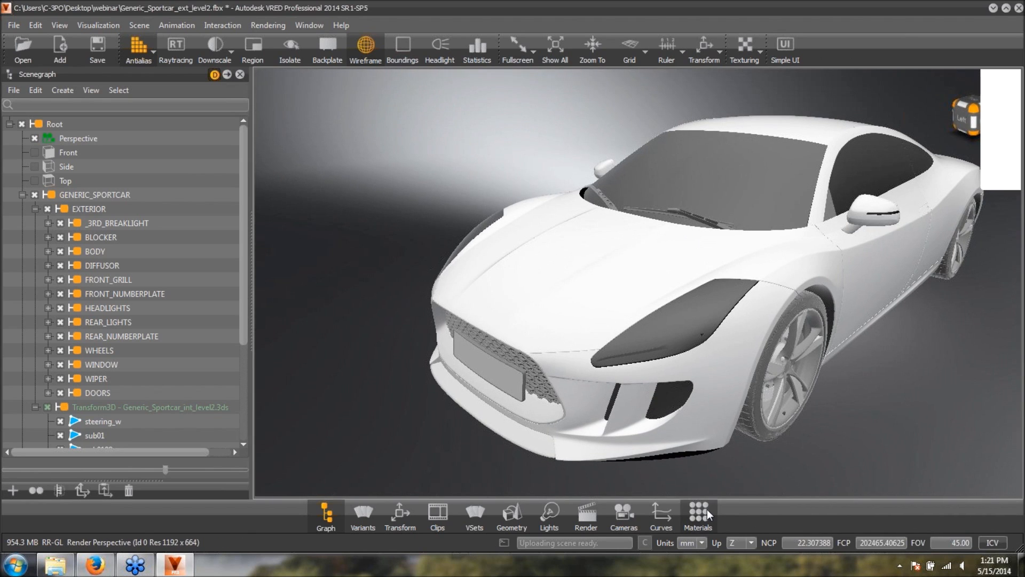
# - Optimize the scene's materials and textures in the Material Editor, and close the editor
pyautogui.click(700, 512)
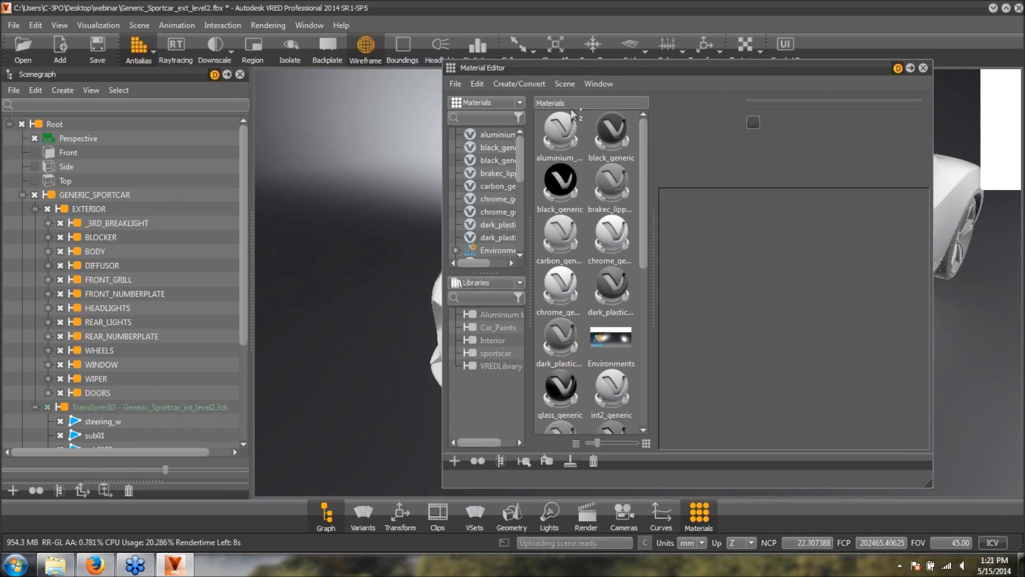
pyautogui.click(477, 84)
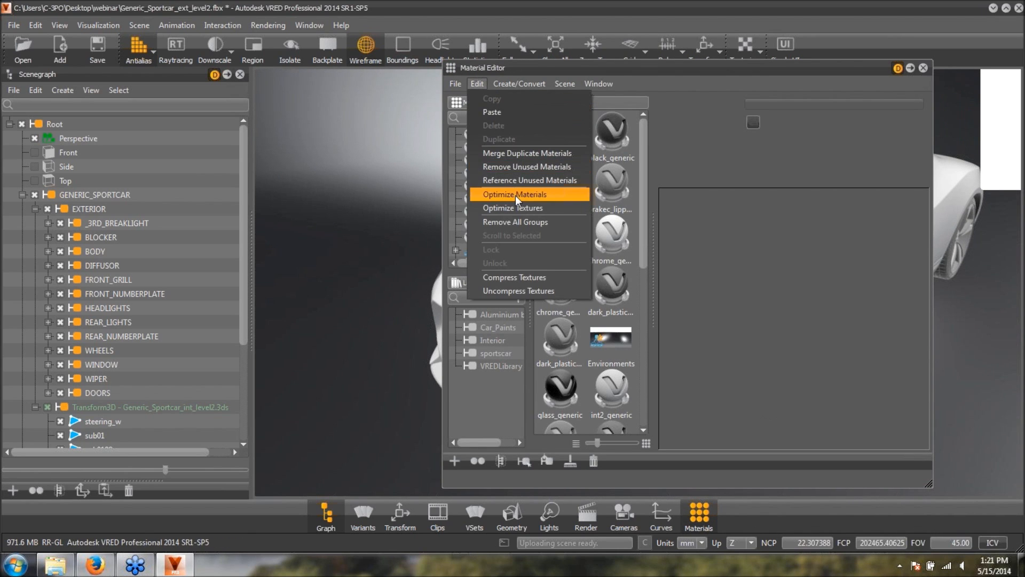
pyautogui.click(515, 195)
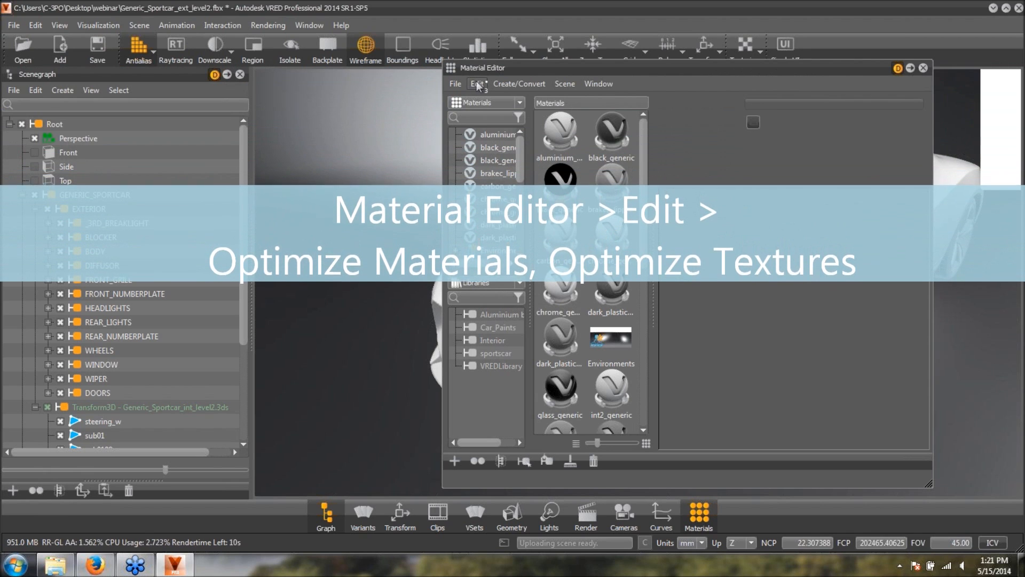
pyautogui.click(477, 84)
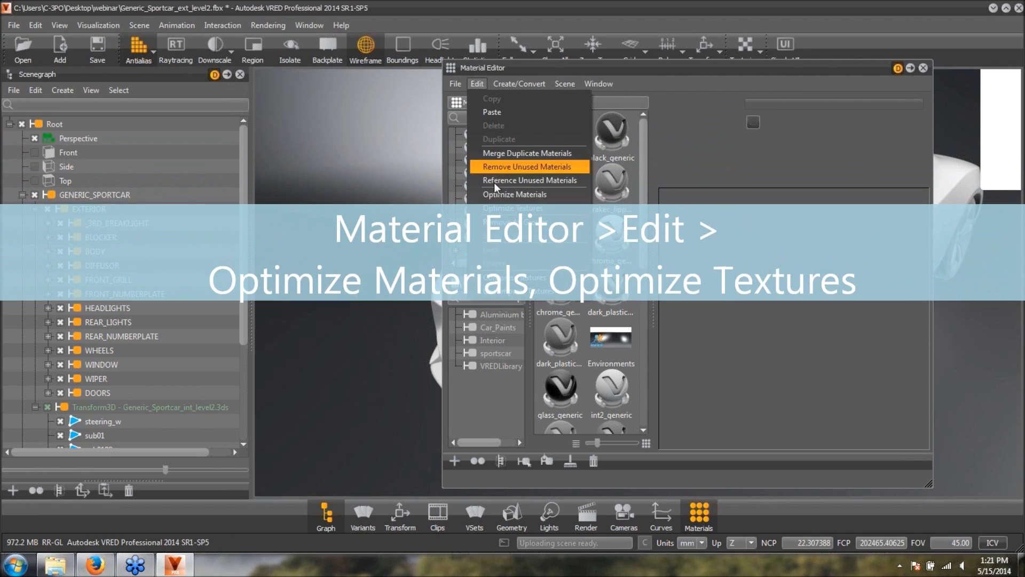
pyautogui.click(504, 209)
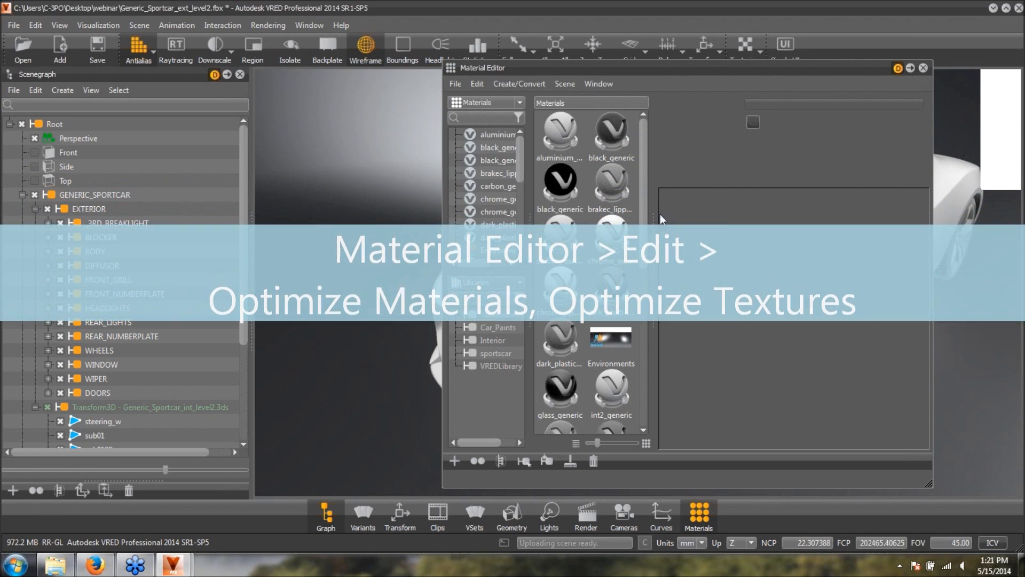
pyautogui.click(530, 294)
pyautogui.click(924, 68)
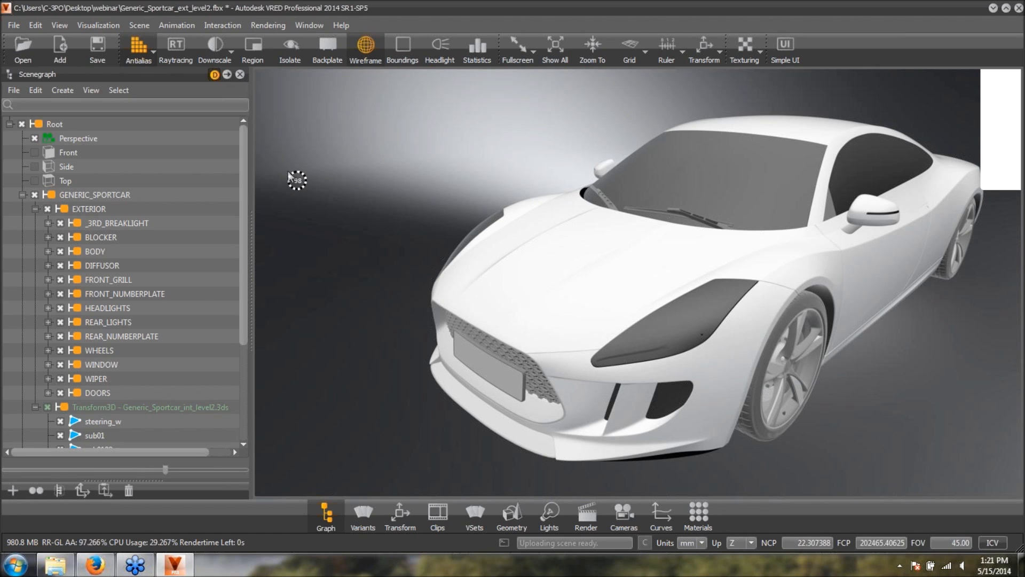
# - Close the Scenegraph and turn on Vertex/Face Normal Rendering for the whole car
pyautogui.moveTo(473, 188); pyautogui.dragTo(537, 187)
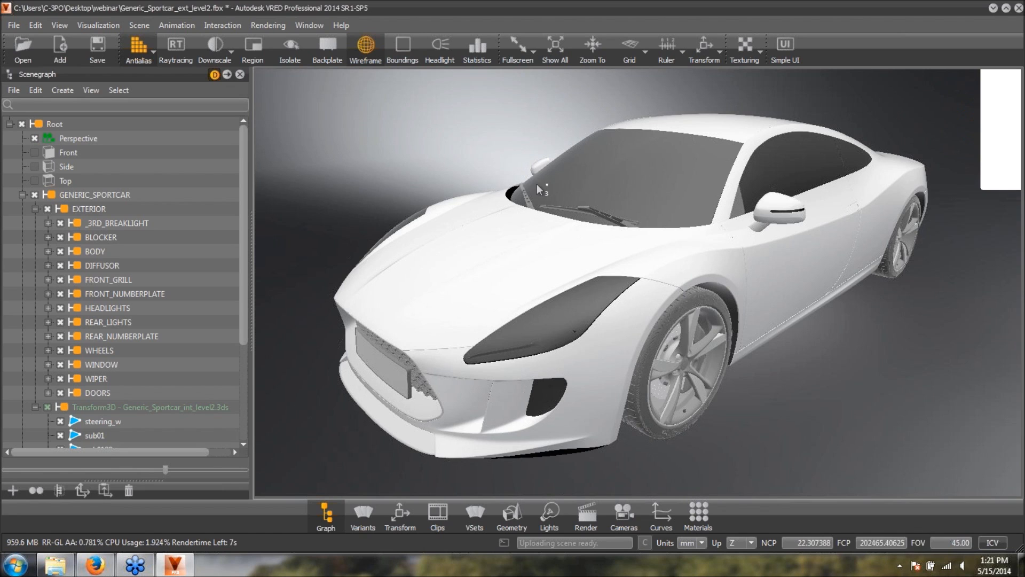
pyautogui.click(241, 75)
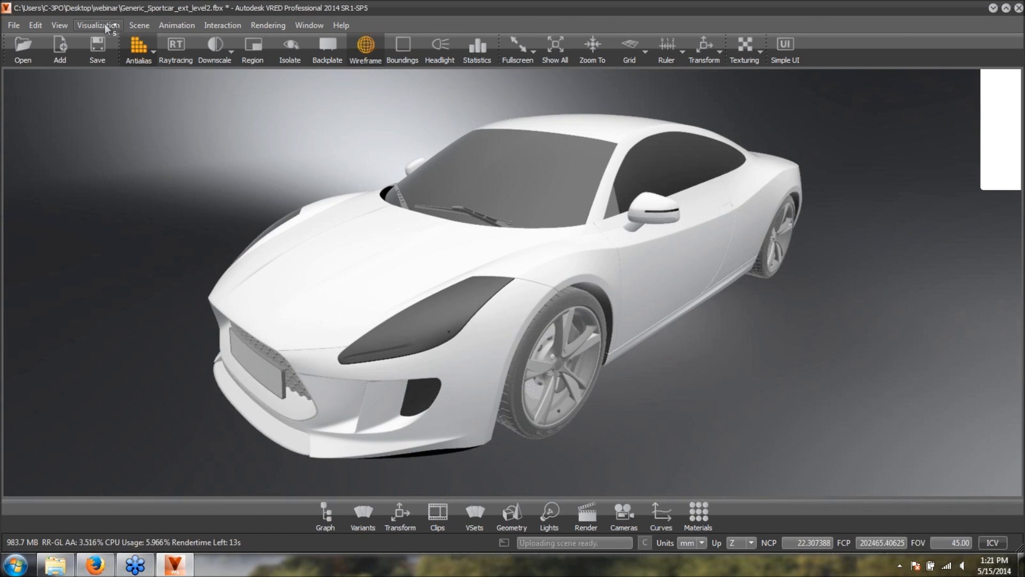
pyautogui.click(105, 24)
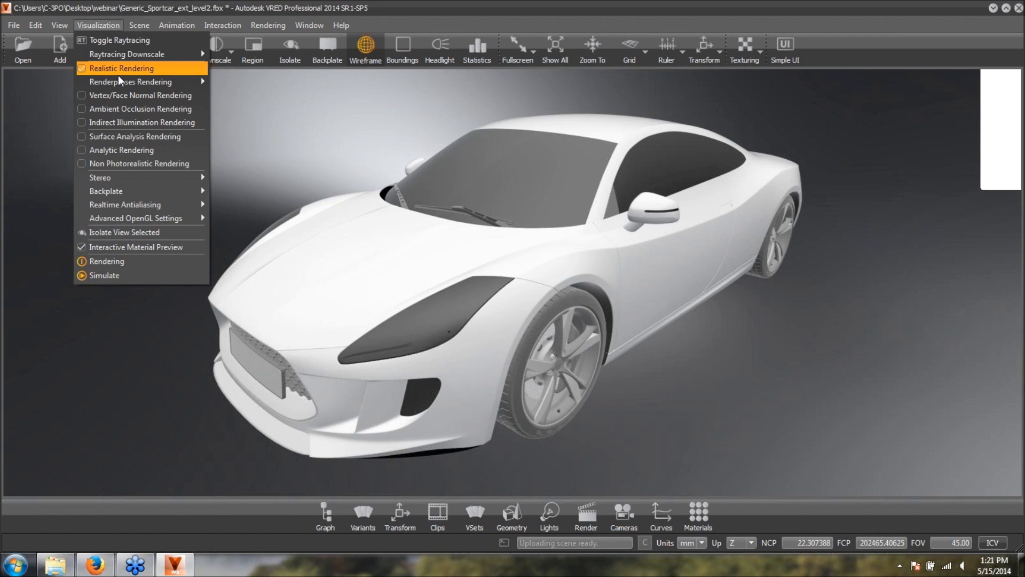
pyautogui.click(84, 98)
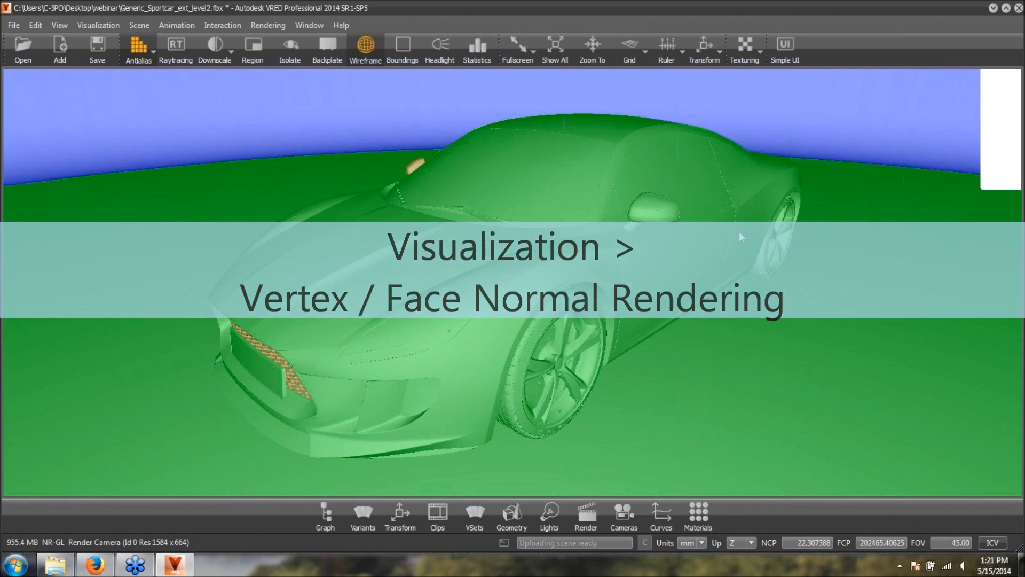
# - Flip the inverted normals of the side window, door handle and mirror on the car's opposite side
pyautogui.moveTo(718, 218); pyautogui.dragTo(624, 226, button='right')
pyautogui.moveTo(500, 226); pyautogui.dragTo(687, 258)
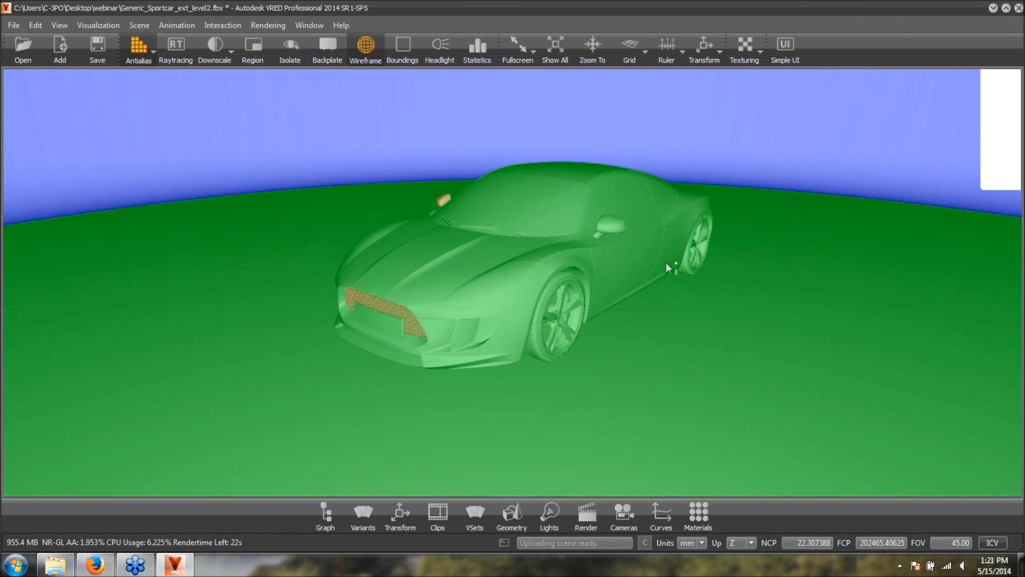
pyautogui.moveTo(608, 265); pyautogui.dragTo(572, 310)
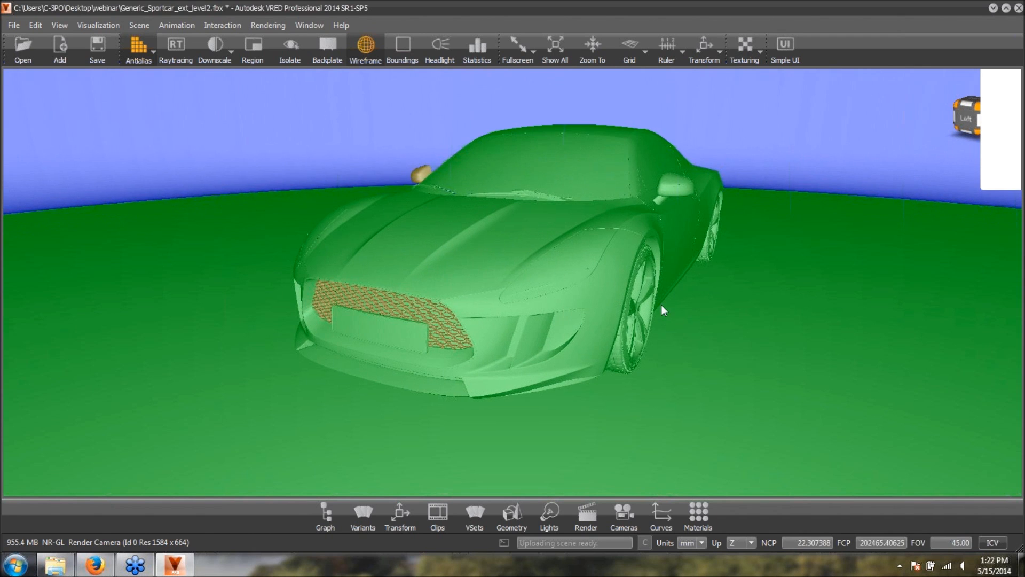
pyautogui.moveTo(662, 305); pyautogui.dragTo(507, 298)
pyautogui.moveTo(506, 294); pyautogui.dragTo(636, 294, button='right')
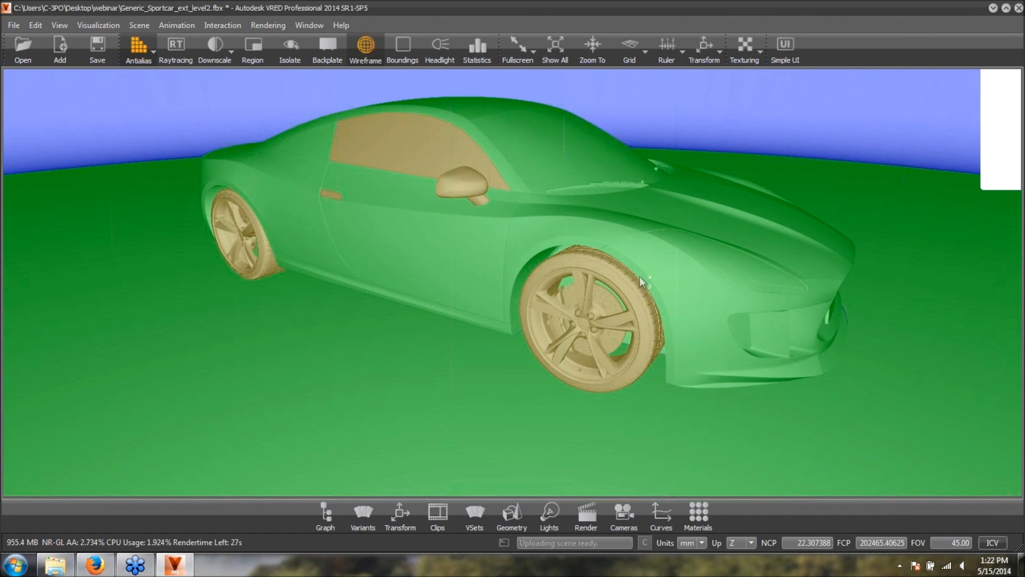
pyautogui.click(419, 189)
pyautogui.click(494, 178)
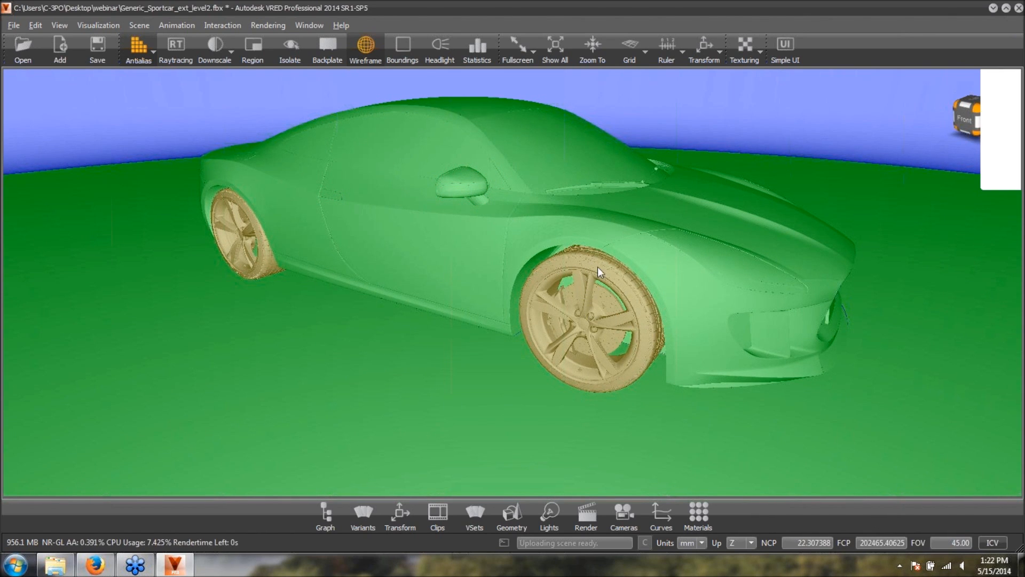
# - Flip the inverted normals of the front wheel's tire, rim and brake parts, and check the valve up close
pyautogui.click(626, 280)
pyautogui.moveTo(659, 385); pyautogui.dragTo(551, 256, button='right')
pyautogui.moveTo(540, 231); pyautogui.dragTo(485, 232)
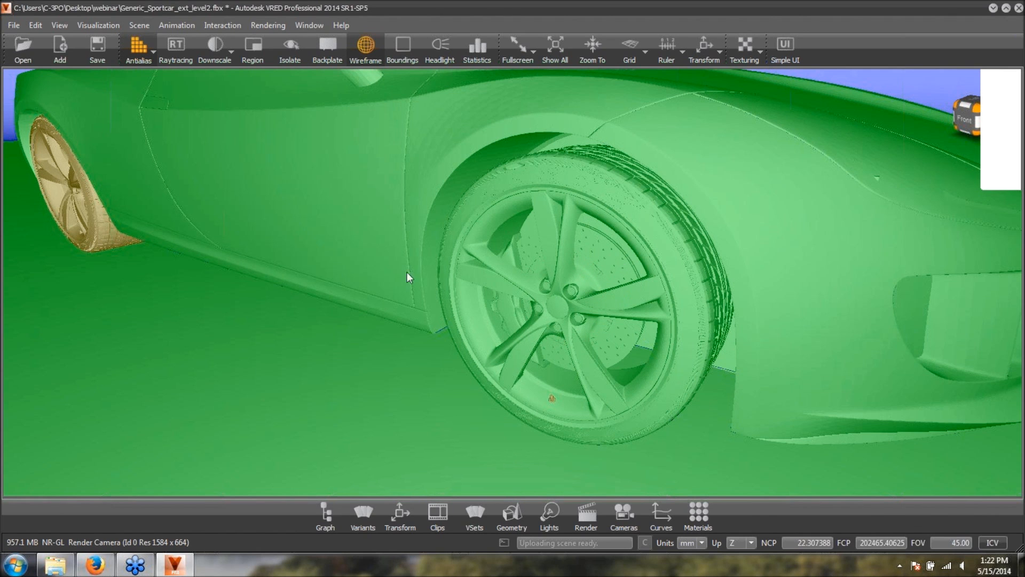
pyautogui.moveTo(572, 277); pyautogui.dragTo(608, 231, button='middle')
pyautogui.scroll(5, 627, 335)
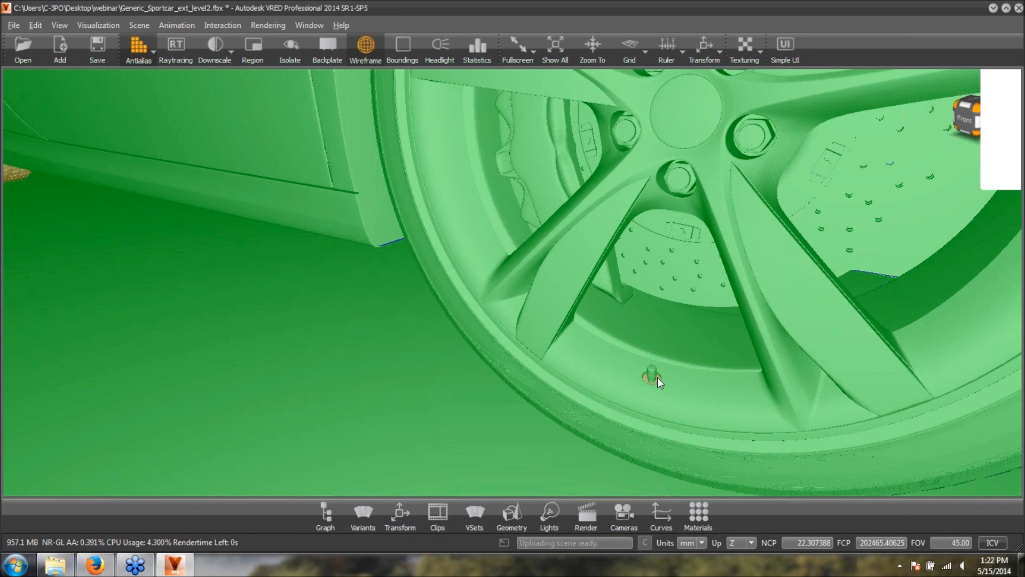
# - Flip the normals of the rear bumper, trunk lid and sill surfaces and back again, and flip those of the rear quarter panel
pyautogui.moveTo(537, 251); pyautogui.dragTo(400, 208, button='right')
pyautogui.moveTo(401, 209); pyautogui.dragTo(654, 271, button='middle')
pyautogui.moveTo(470, 267); pyautogui.dragTo(507, 277)
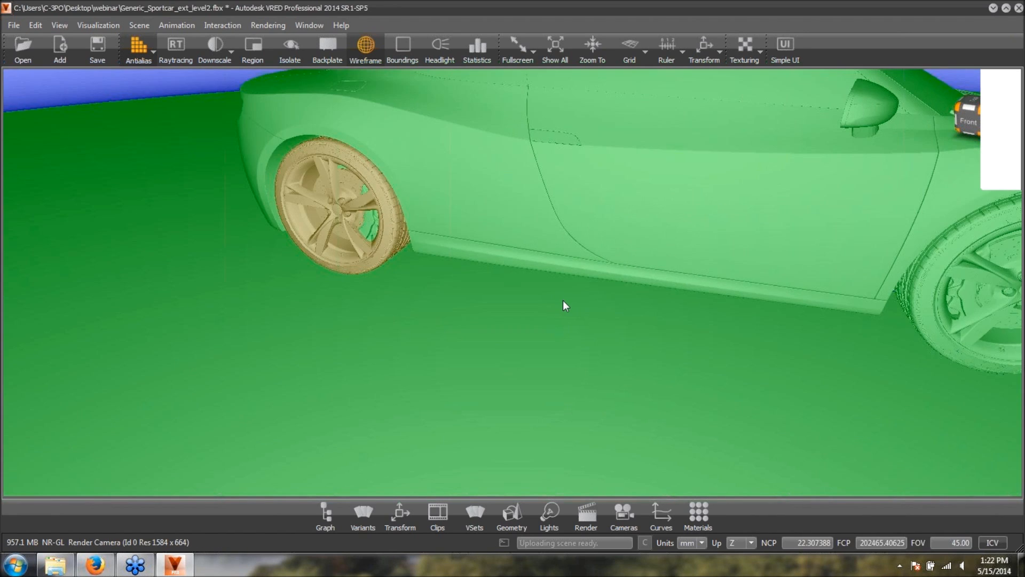
pyautogui.moveTo(563, 300); pyautogui.dragTo(579, 331, button='middle')
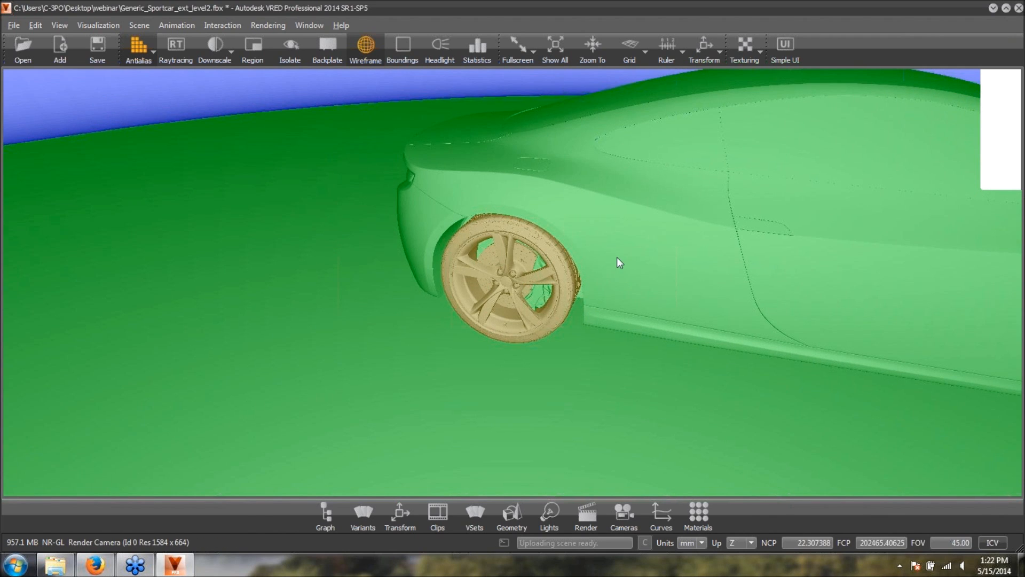
pyautogui.press('n')
pyautogui.press('n')
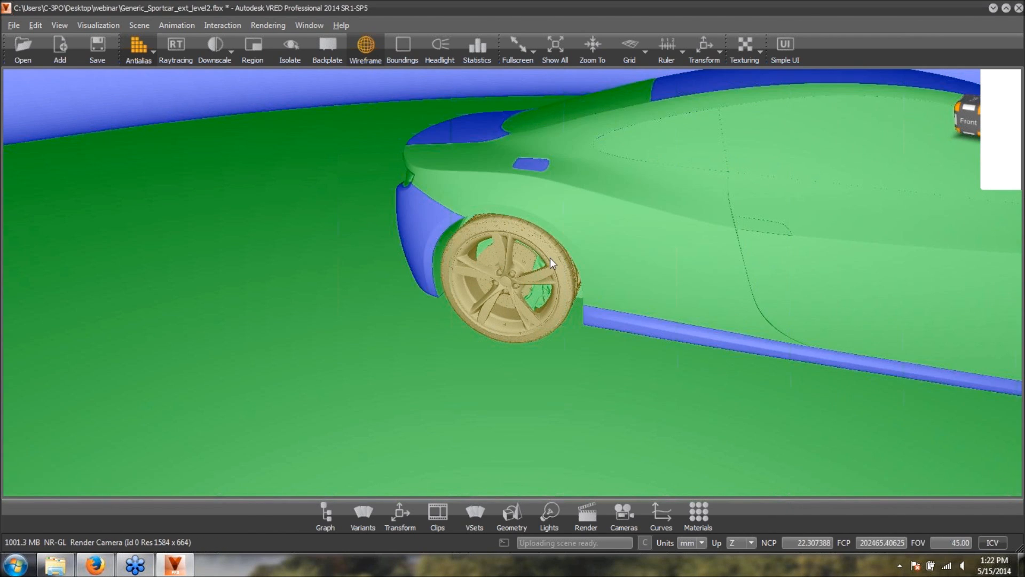
pyautogui.press('n')
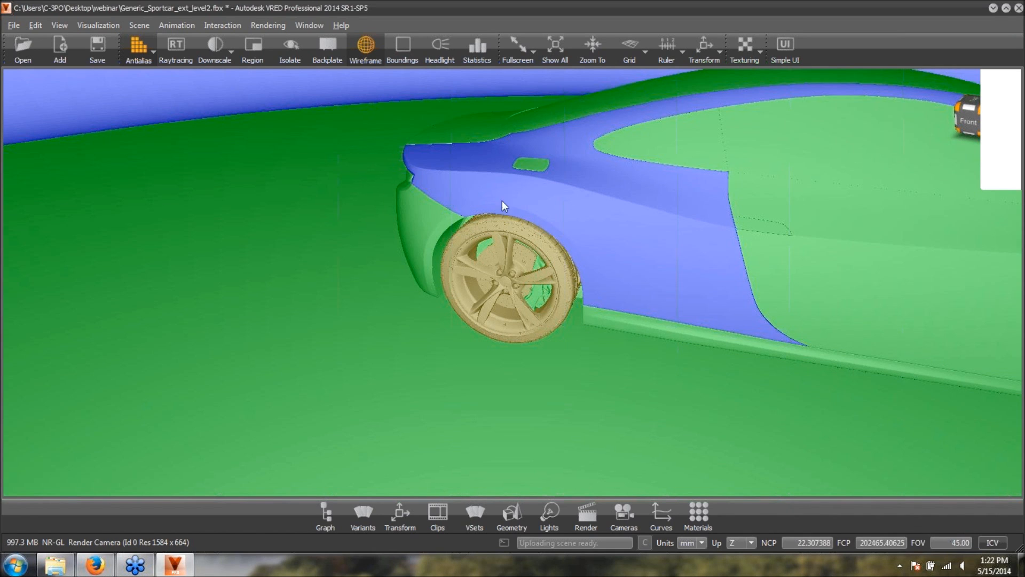
# - Flip the inverted normals of the rear wheel's tire, rim, small brake disc details and valve
pyautogui.press('n')
pyautogui.press('n')
pyautogui.moveTo(590, 301); pyautogui.dragTo(574, 405, button='right')
pyautogui.moveTo(555, 123); pyautogui.dragTo(554, 190, button='right')
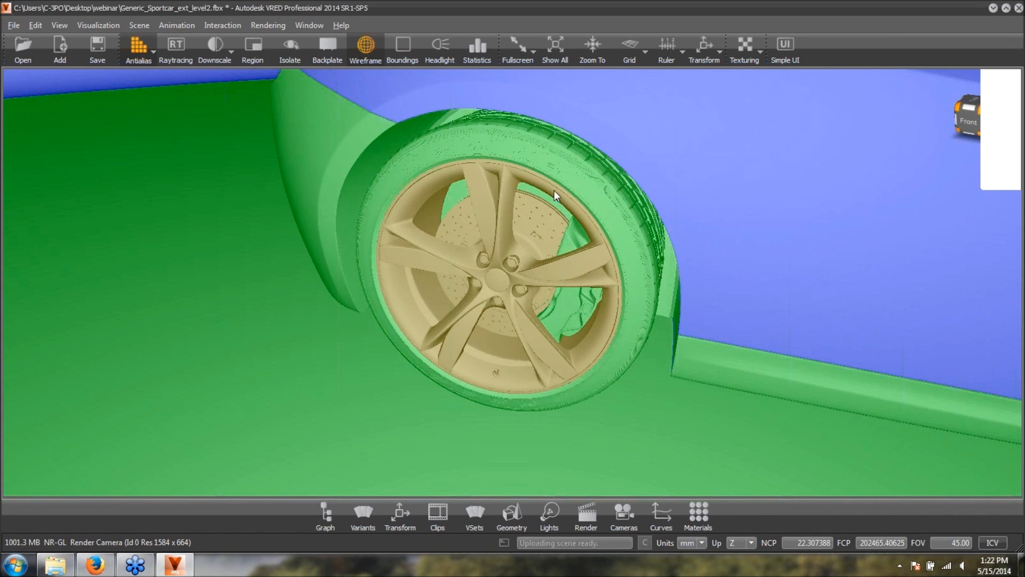
pyautogui.click(537, 225)
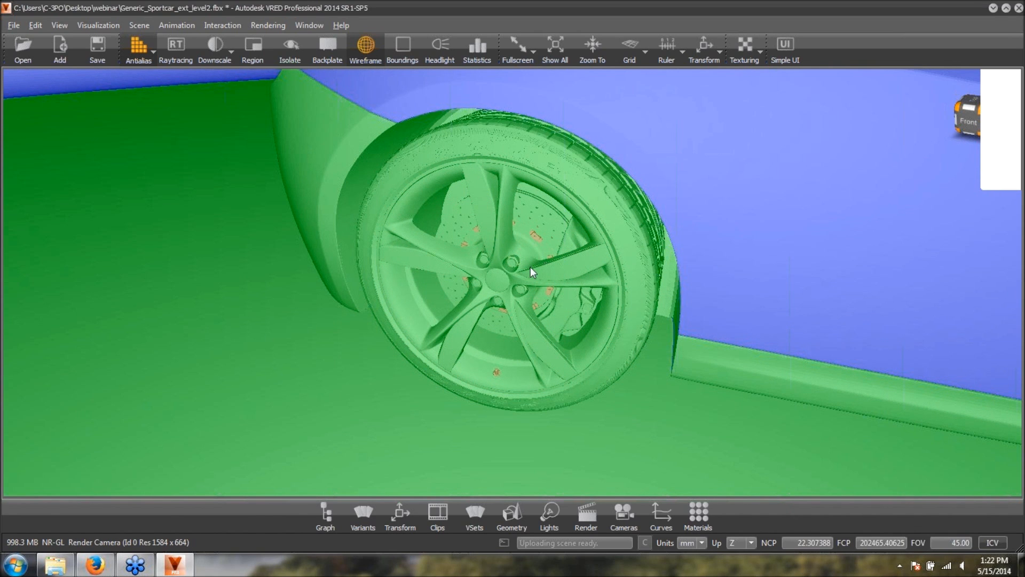
pyautogui.moveTo(573, 300); pyautogui.dragTo(575, 209, button='right')
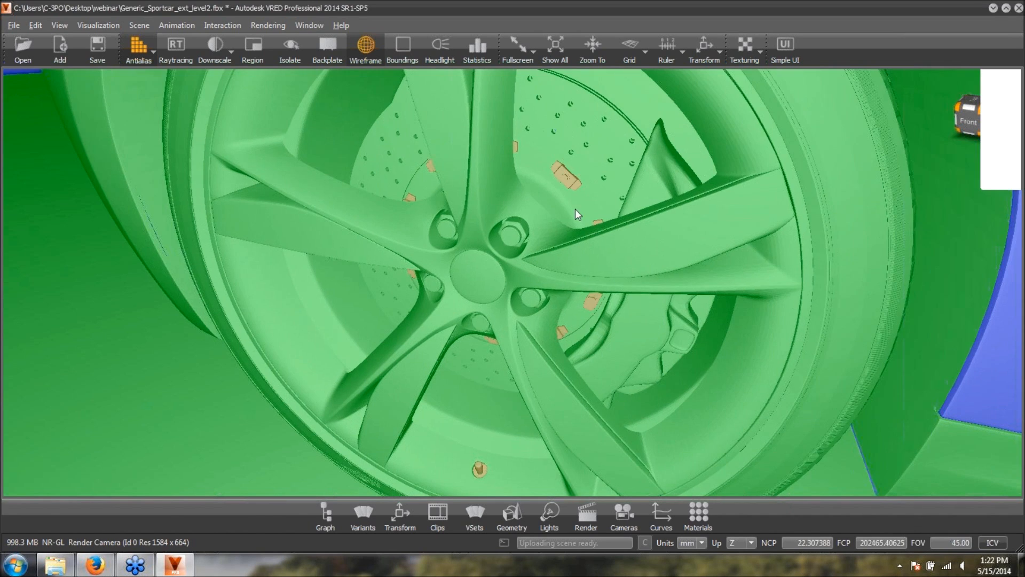
pyautogui.click(479, 470)
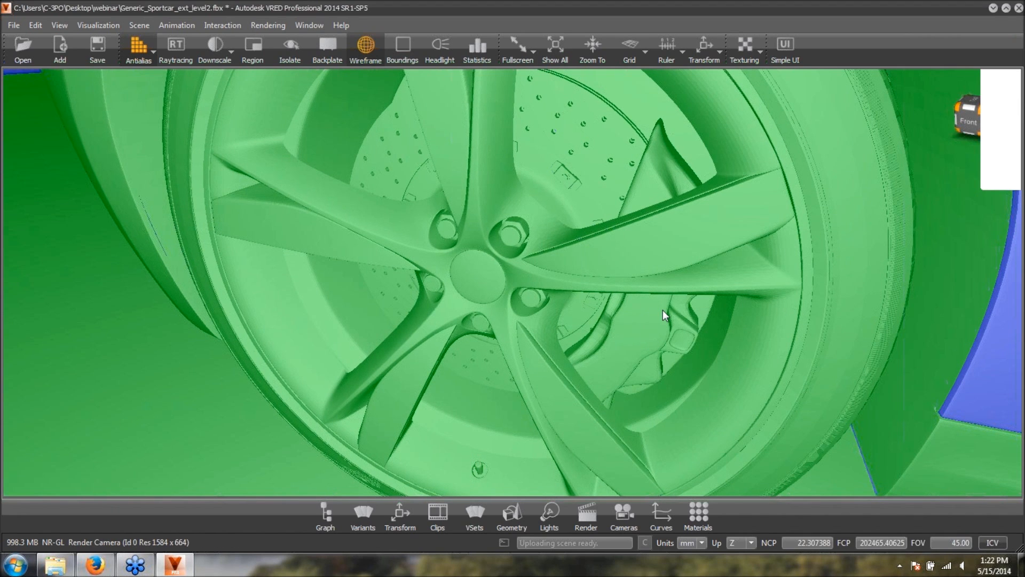
# - Flip the inverted normals of the rear brake caliper on the car's other side
pyautogui.moveTo(663, 310); pyautogui.dragTo(516, 213)
pyautogui.moveTo(516, 213); pyautogui.dragTo(605, 266, button='right')
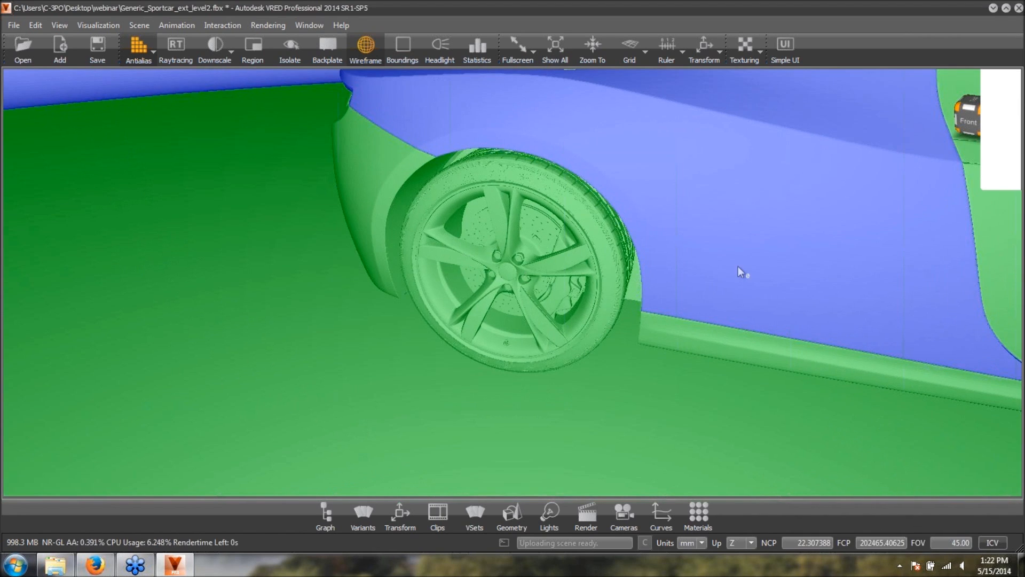
pyautogui.moveTo(663, 217); pyautogui.dragTo(651, 171, button='middle')
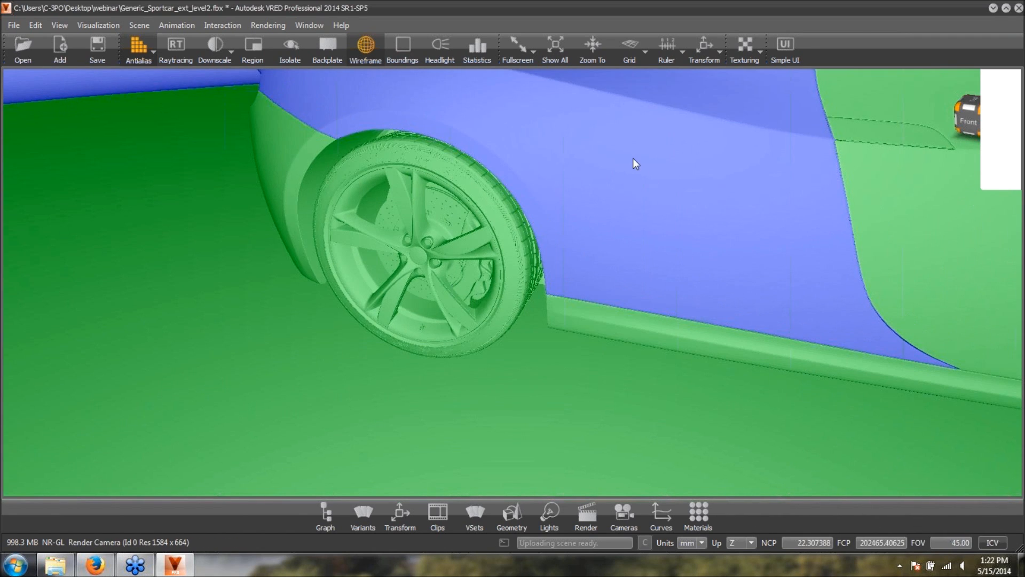
pyautogui.moveTo(633, 158); pyautogui.dragTo(469, 260, button='right')
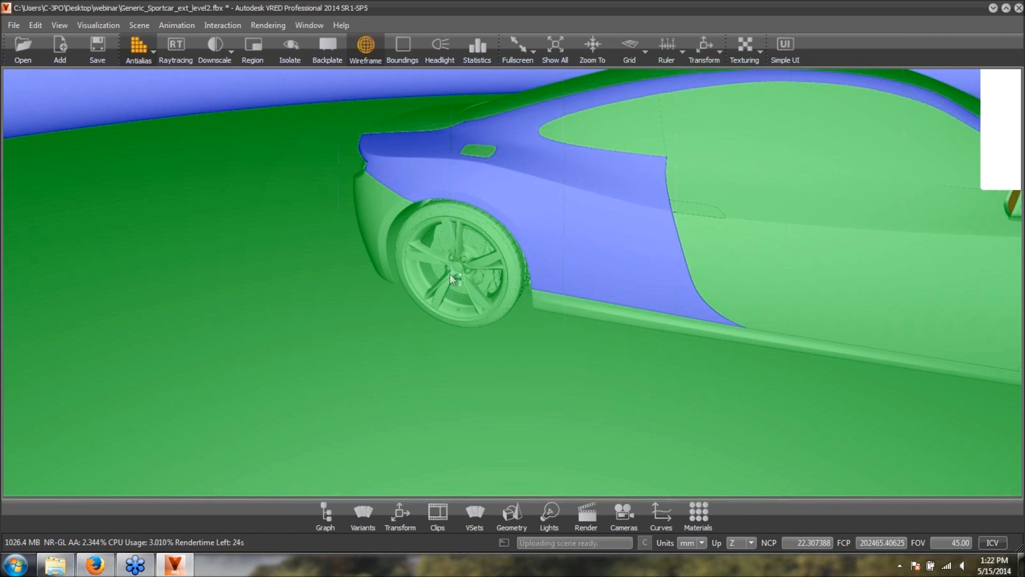
pyautogui.moveTo(450, 263); pyautogui.dragTo(511, 296, button='middle')
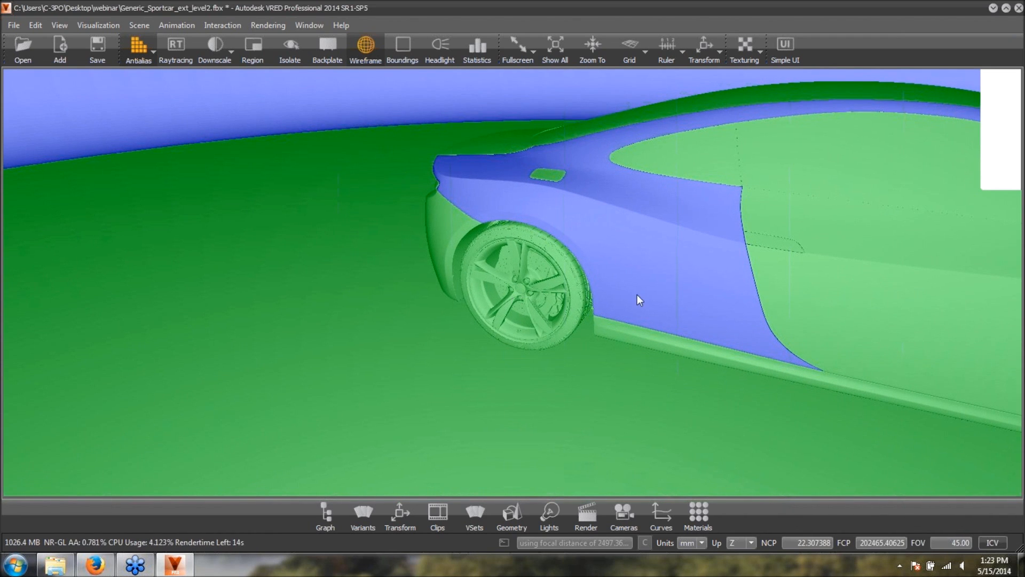
pyautogui.moveTo(871, 274); pyautogui.dragTo(509, 280)
pyautogui.moveTo(707, 286); pyautogui.dragTo(329, 305)
pyautogui.moveTo(500, 289); pyautogui.dragTo(748, 376)
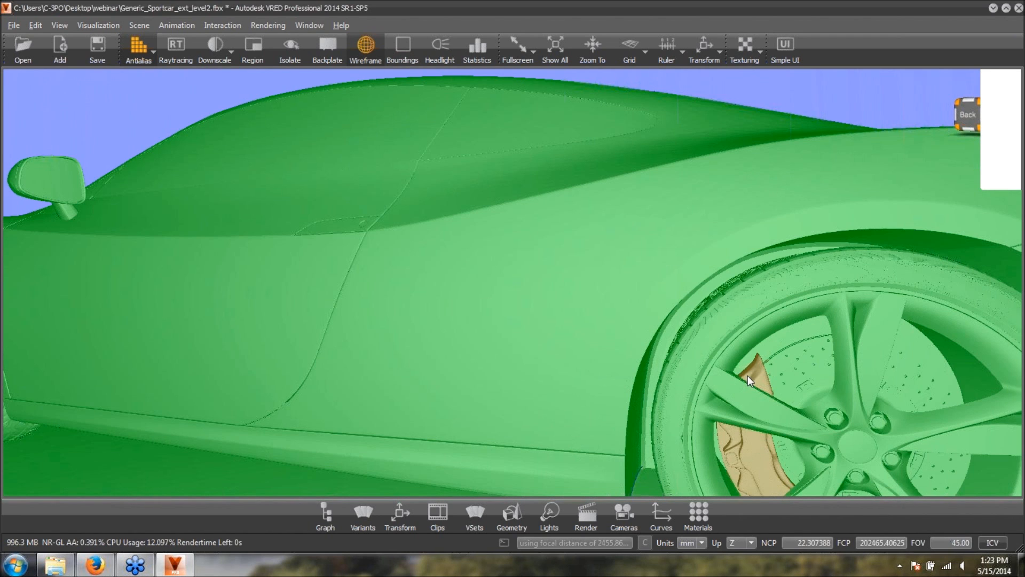
pyautogui.moveTo(732, 264); pyautogui.dragTo(745, 320, button='right')
# - Flip the inverted normals of the front grille mesh
pyautogui.moveTo(328, 337); pyautogui.dragTo(641, 401)
pyautogui.moveTo(600, 338); pyautogui.dragTo(645, 287, button='right')
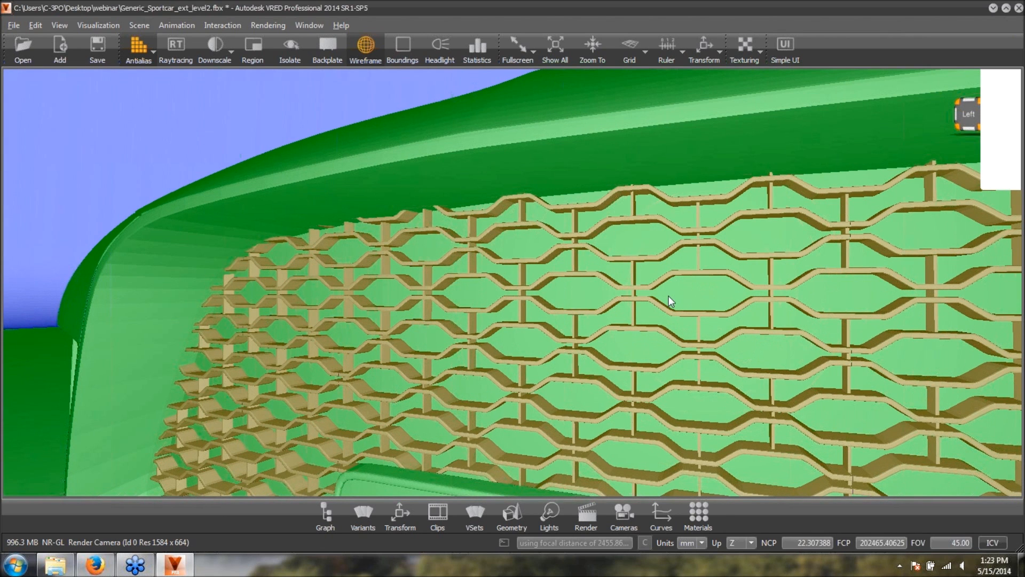
pyautogui.moveTo(535, 236); pyautogui.dragTo(445, 324, button='right')
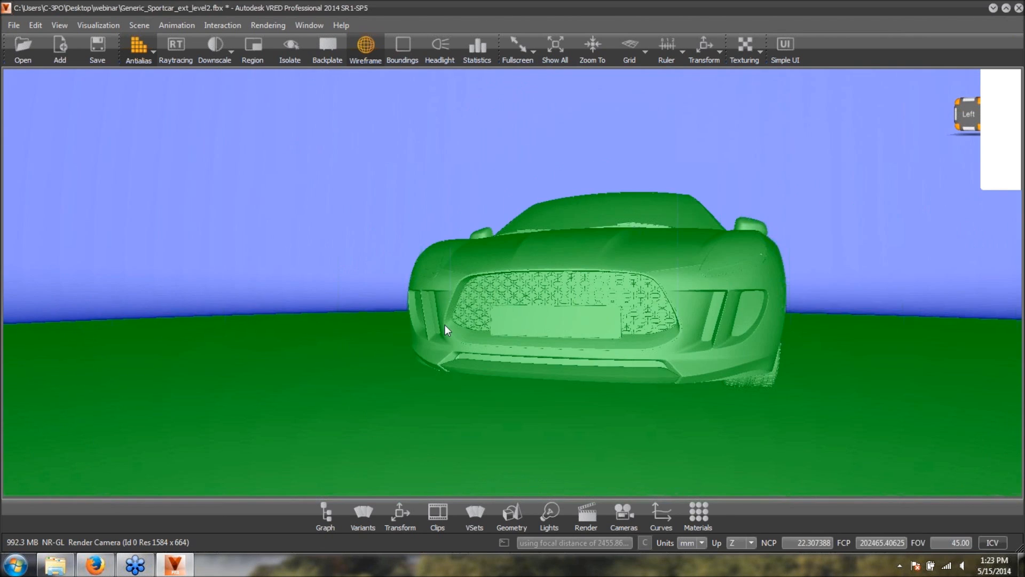
# - Examine the normals of the car's side and its cabin, including the door trim, seats, dashboard and center console
pyautogui.moveTo(668, 317); pyautogui.dragTo(580, 406)
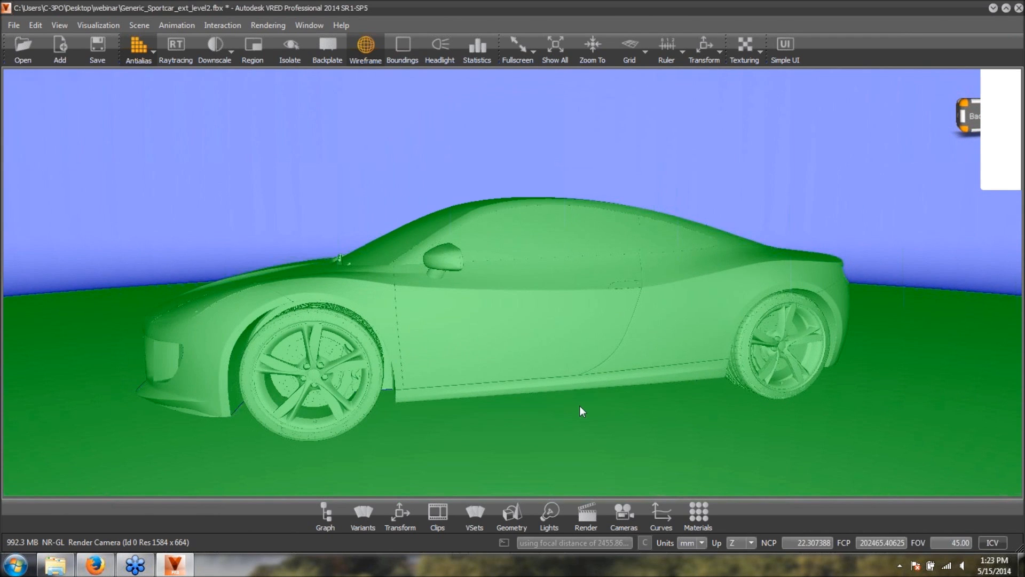
pyautogui.moveTo(579, 405); pyautogui.dragTo(468, 351, button='right')
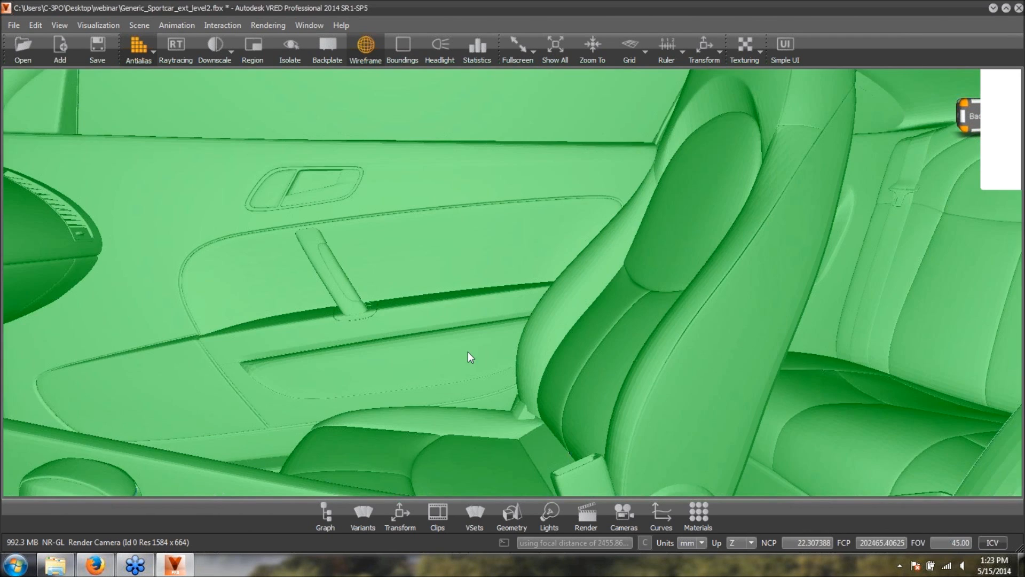
pyautogui.moveTo(296, 376); pyautogui.dragTo(522, 224)
pyautogui.moveTo(522, 224); pyautogui.dragTo(556, 231, button='right')
pyautogui.moveTo(555, 231); pyautogui.dragTo(623, 301)
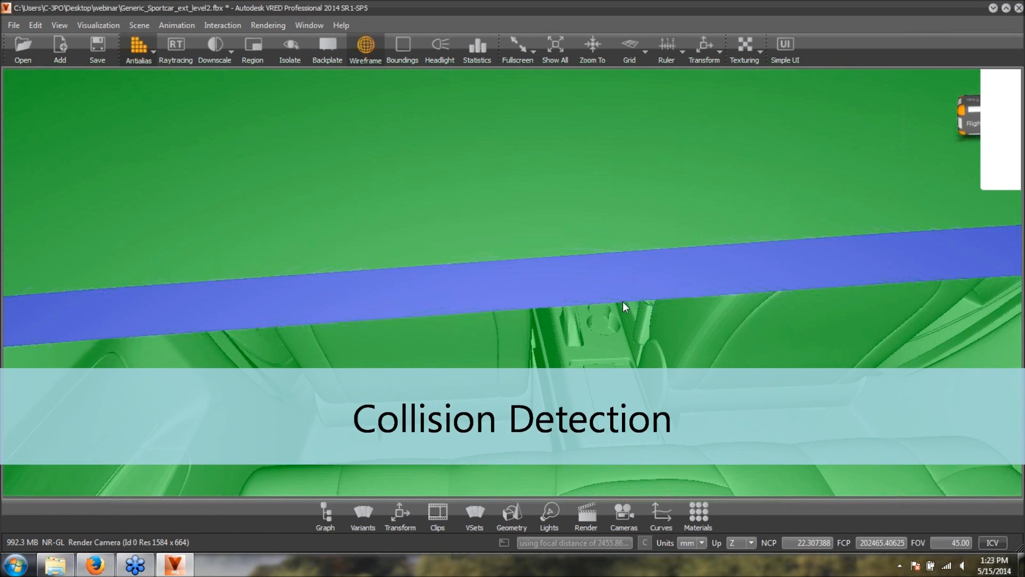
pyautogui.moveTo(623, 301); pyautogui.dragTo(621, 332, button='right')
pyautogui.moveTo(621, 332); pyautogui.dragTo(572, 179)
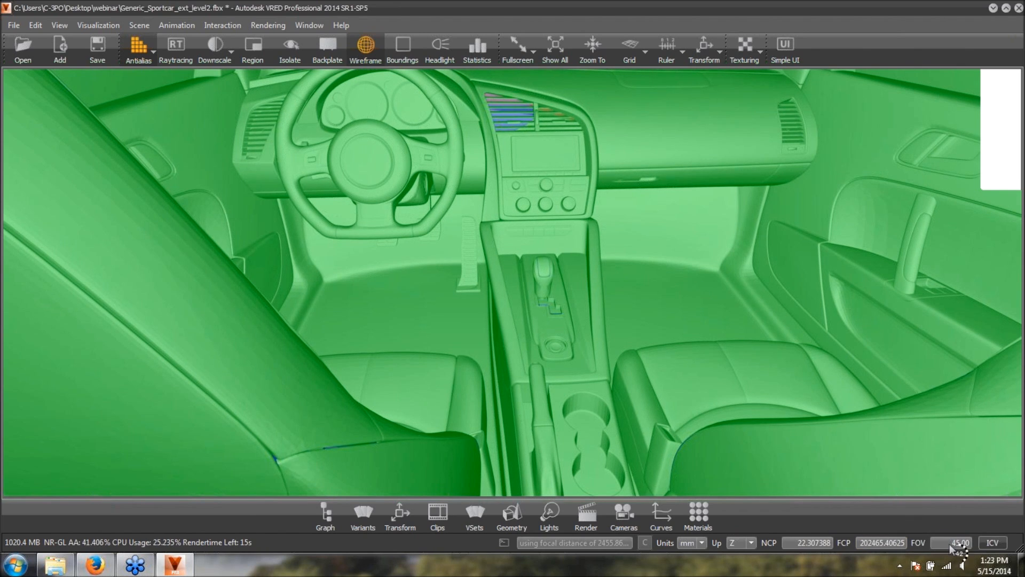
# - Widen the camera's field of view to 100 and view the cabin from the driver's side
pyautogui.moveTo(950, 544); pyautogui.dragTo(973, 542)
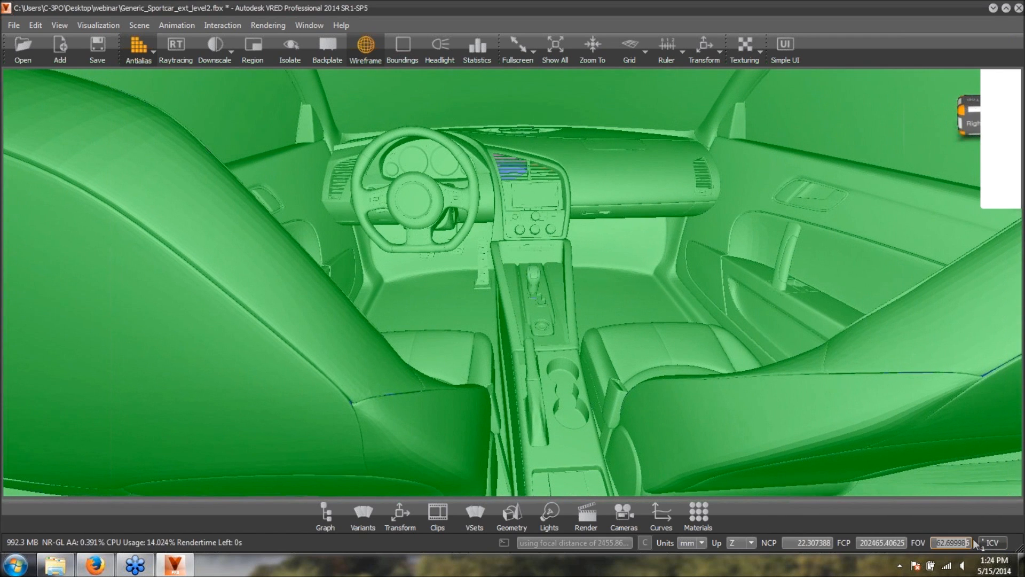
pyautogui.write('100')
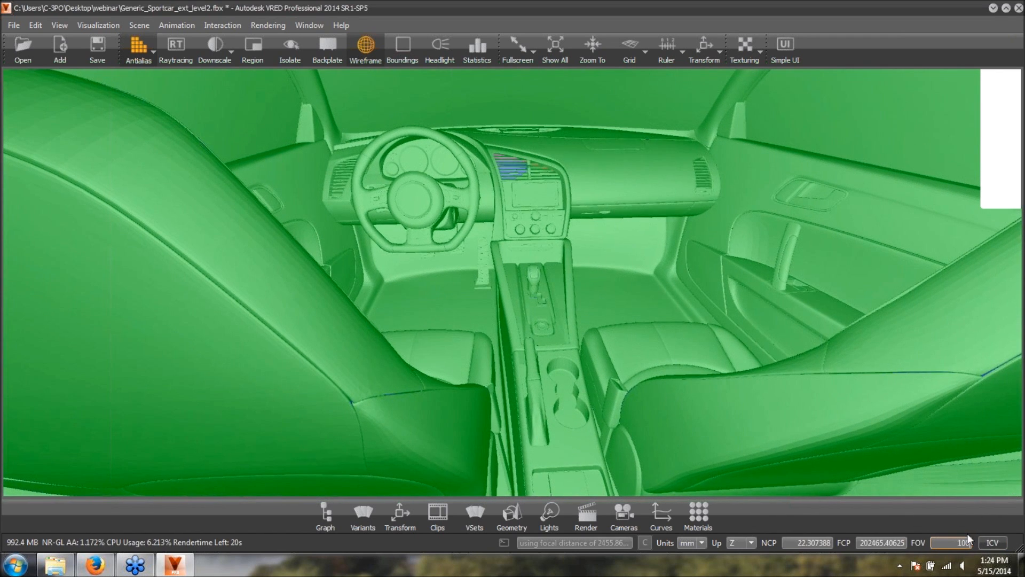
pyautogui.press('Return')
pyautogui.moveTo(521, 302); pyautogui.dragTo(915, 480)
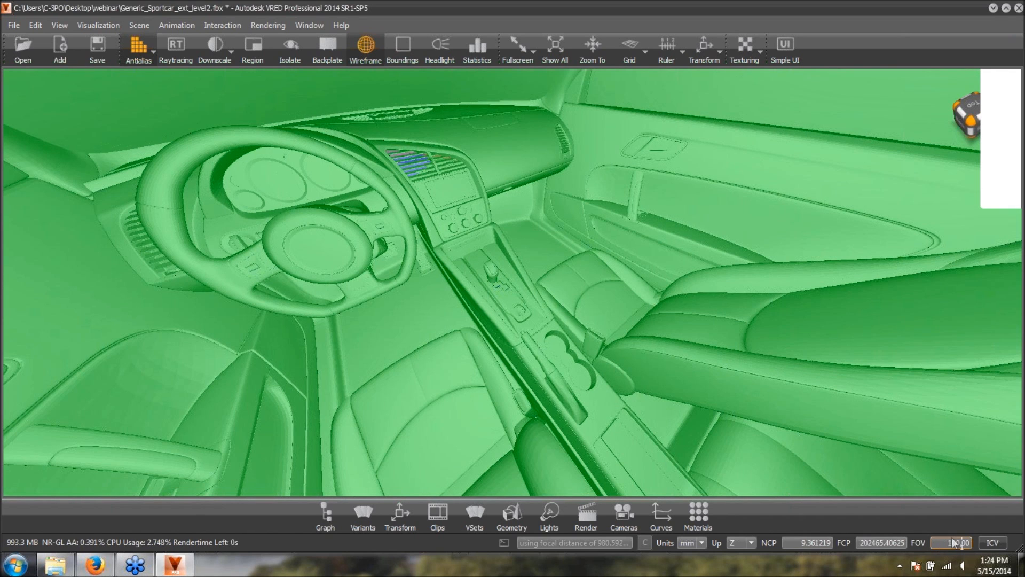
# - Set the camera's field of view to 45 and view the steering wheel and footwell
pyautogui.moveTo(946, 540); pyautogui.dragTo(986, 536)
pyautogui.write('45')
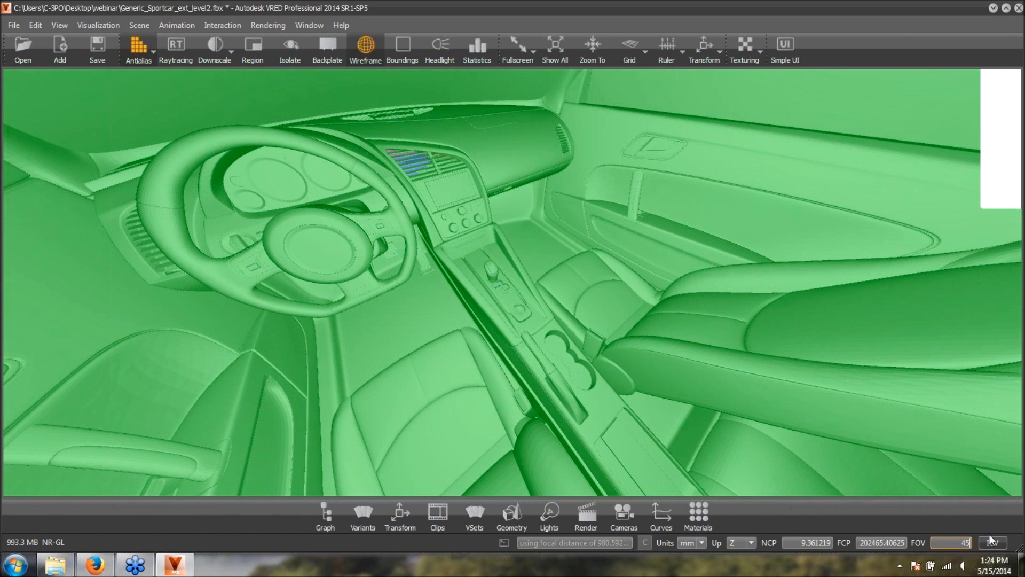
pyautogui.press('Return')
pyautogui.moveTo(709, 249); pyautogui.dragTo(595, 282)
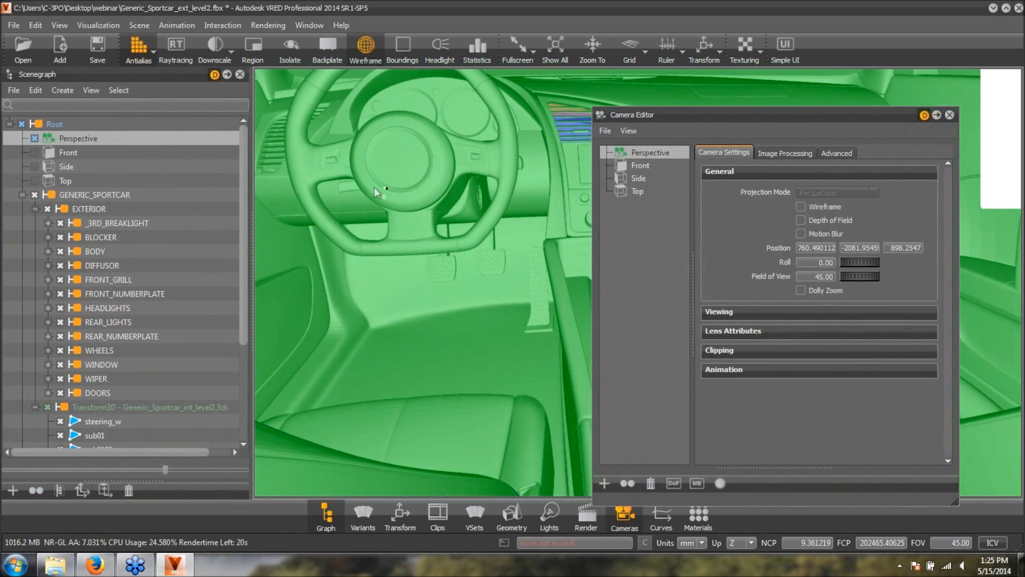
# - Switch the visualization mode to Realistic Rendering
pyautogui.click(99, 26)
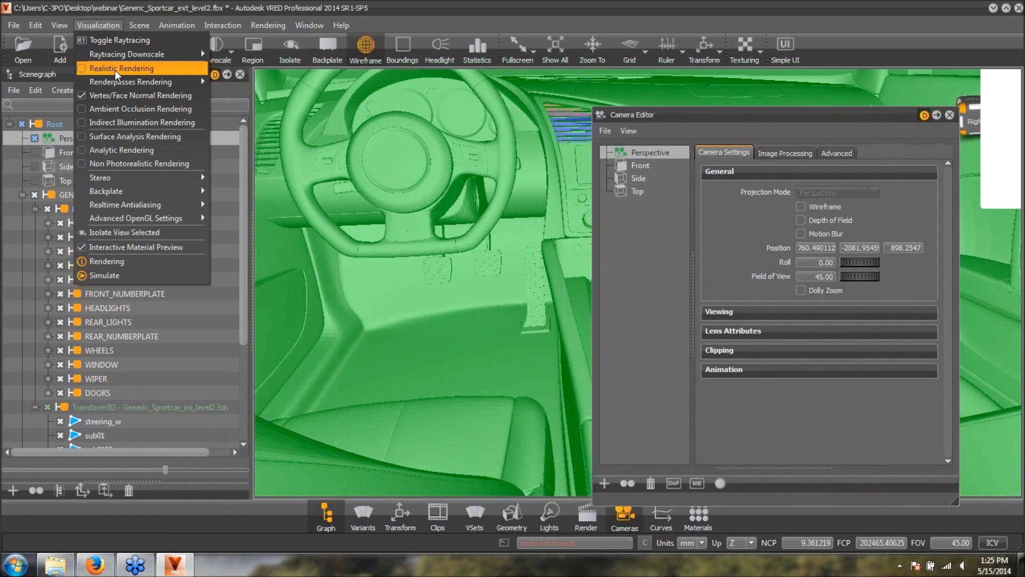
pyautogui.click(115, 68)
pyautogui.moveTo(465, 207); pyautogui.dragTo(960, 195, button='right')
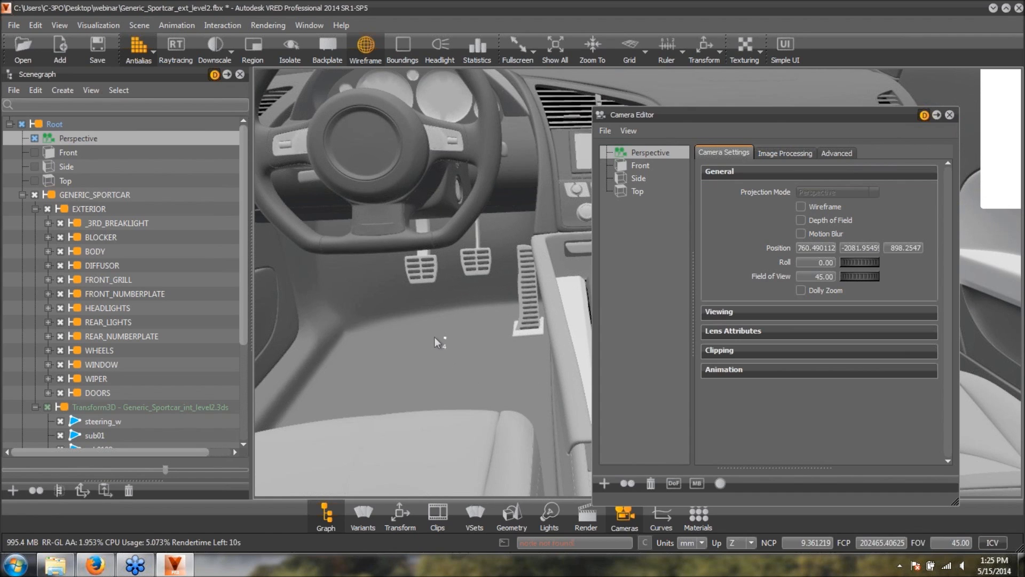
# - Try to create a viewpoint for the Perspective camera from the view behind the driver's seat
pyautogui.moveTo(371, 220); pyautogui.dragTo(438, 203)
pyautogui.rightClick(660, 151)
pyautogui.moveTo(748, 158)
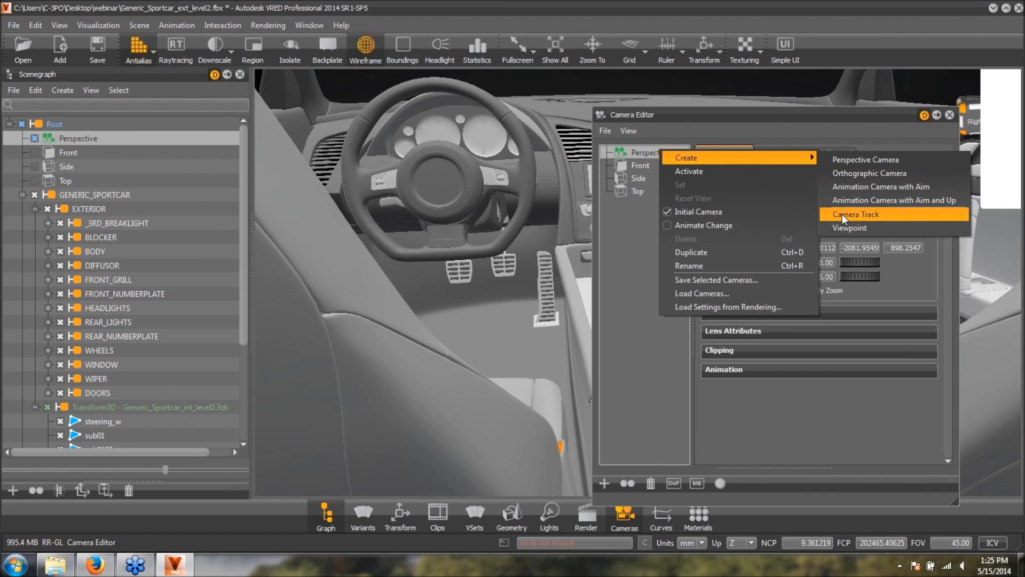
pyautogui.click(848, 227)
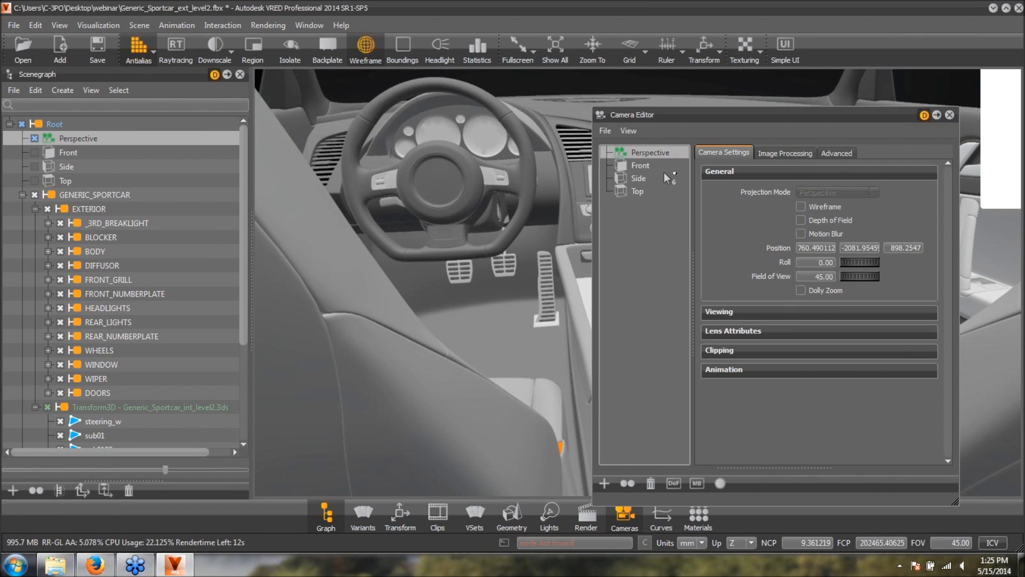
# - Create a viewpoint for the Perspective camera from a view outside the front of the car
pyautogui.moveTo(427, 200); pyautogui.dragTo(563, 260)
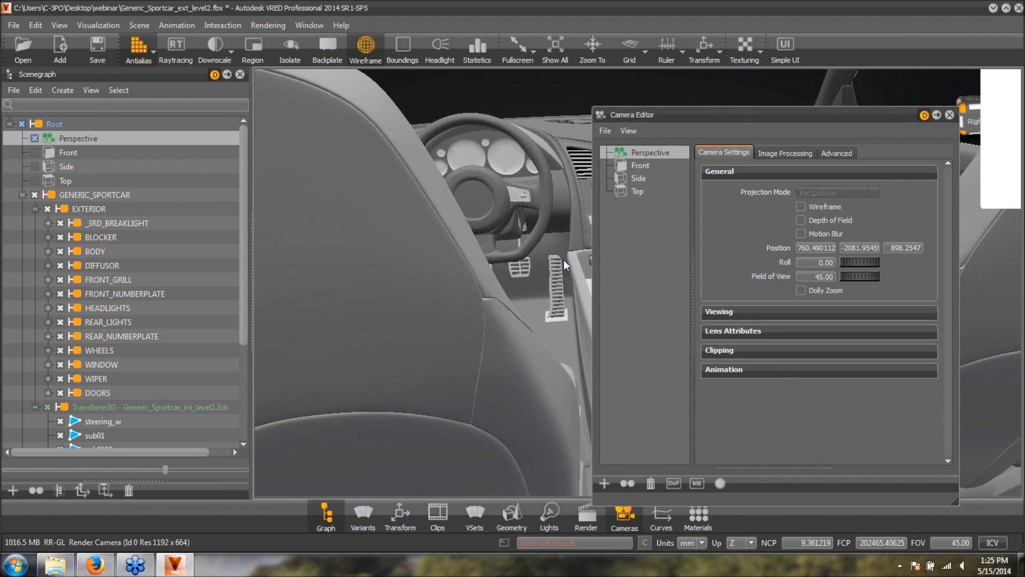
pyautogui.moveTo(563, 260); pyautogui.dragTo(610, 280, button='right')
pyautogui.moveTo(401, 156); pyautogui.dragTo(1019, 114, button='right')
pyautogui.moveTo(999, 98); pyautogui.dragTo(502, 204)
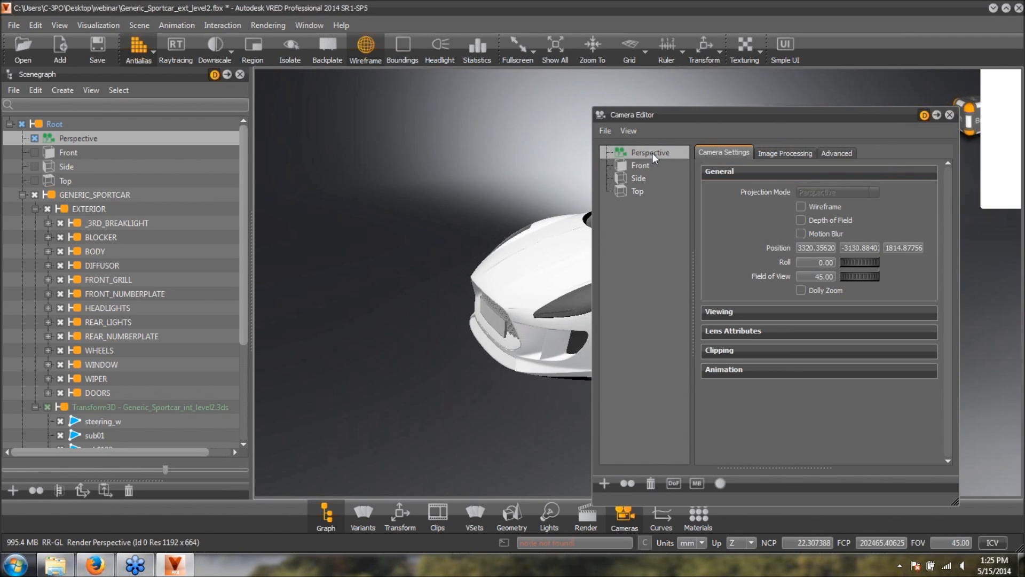
pyautogui.rightClick(652, 152)
pyautogui.moveTo(722, 162)
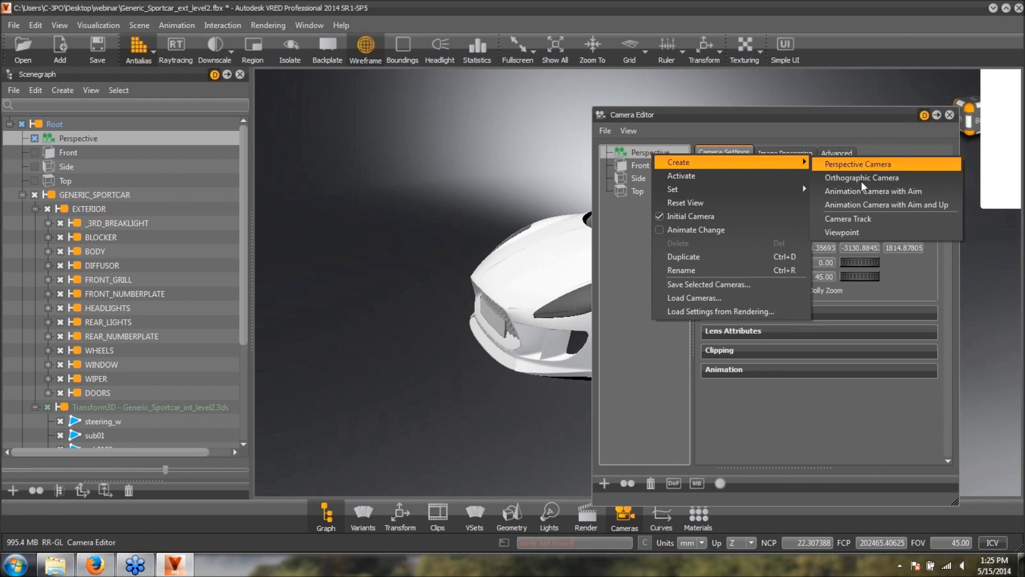
pyautogui.click(850, 233)
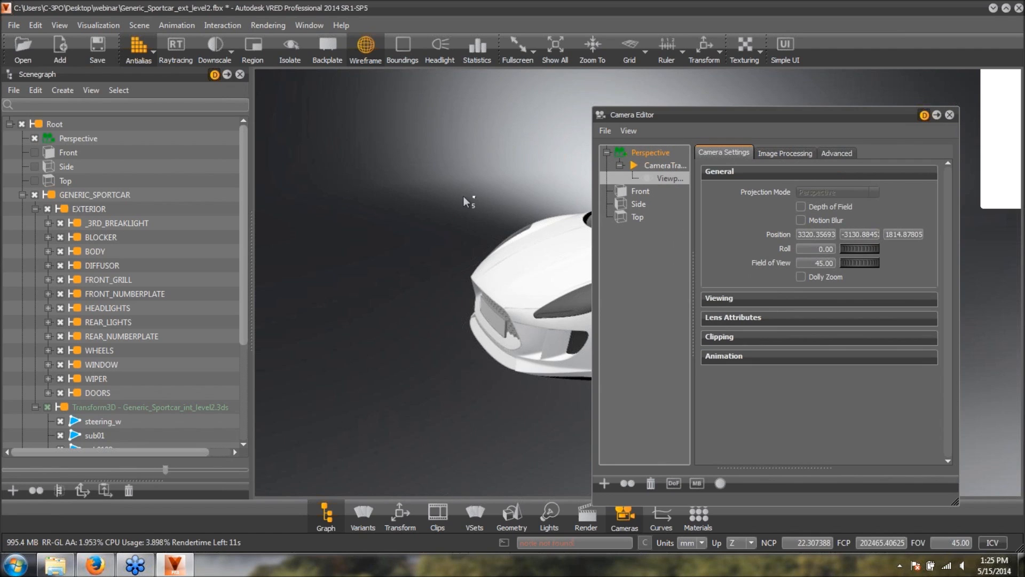
# - Rename the new viewpoint as interior
pyautogui.click(648, 175)
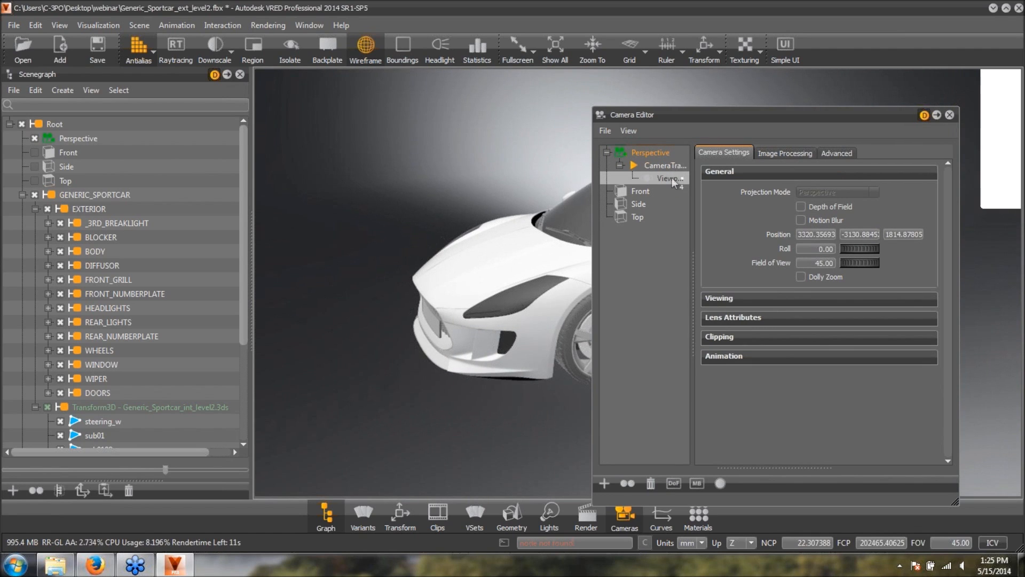
pyautogui.doubleClick(670, 176)
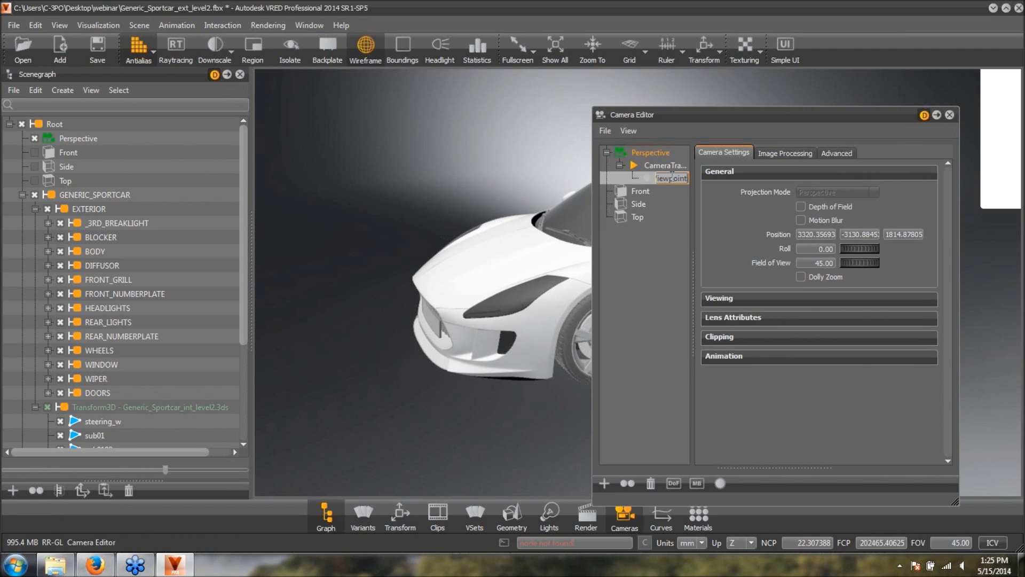
pyautogui.write('int')
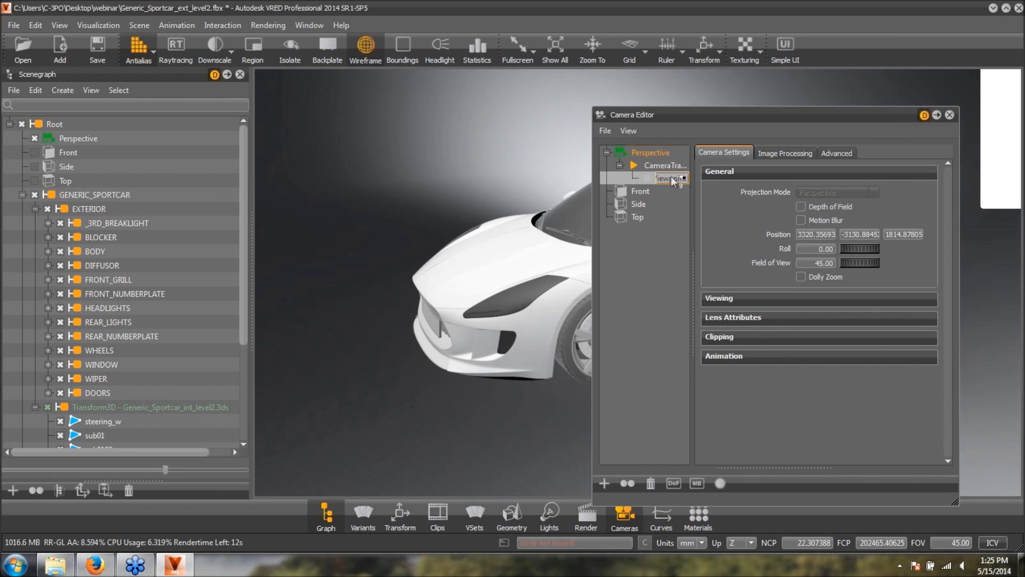
pyautogui.write('erior')
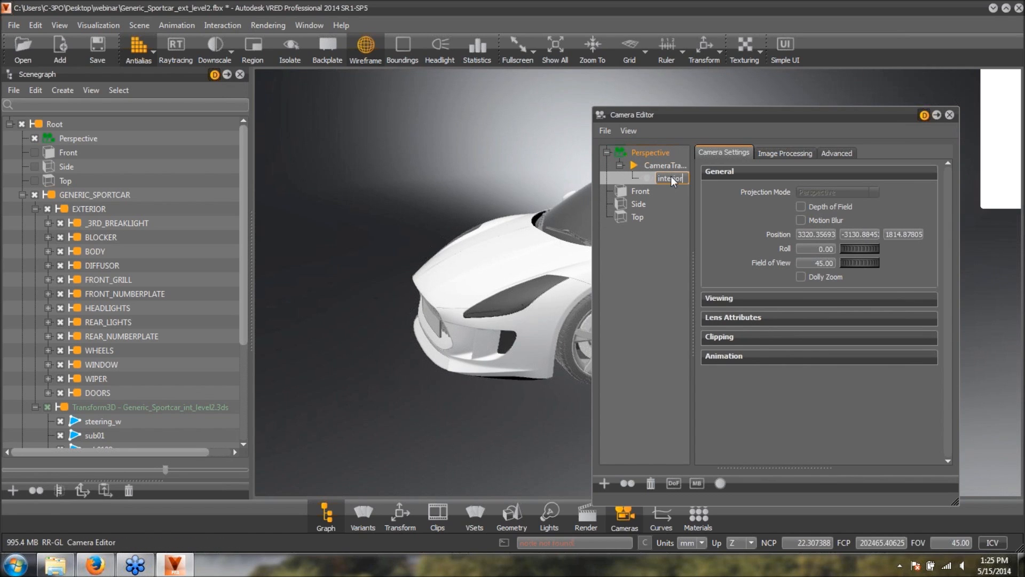
pyautogui.press('Return')
# - Set the interior viewpoint's view to a cabin shot of the center console and dashboard from behind the front seat
pyautogui.moveTo(678, 114); pyautogui.dragTo(781, 114)
pyautogui.moveTo(562, 240); pyautogui.dragTo(401, 211)
pyautogui.moveTo(504, 206); pyautogui.dragTo(562, 271)
pyautogui.moveTo(562, 271); pyautogui.dragTo(547, 216, button='right')
pyautogui.moveTo(547, 215); pyautogui.dragTo(563, 374, button='middle')
pyautogui.moveTo(563, 374); pyautogui.dragTo(543, 235, button='right')
pyautogui.moveTo(542, 235); pyautogui.dragTo(422, 229)
pyautogui.moveTo(421, 229); pyautogui.dragTo(578, 244, button='middle')
pyautogui.moveTo(578, 245); pyautogui.dragTo(422, 204, button='right')
pyautogui.moveTo(422, 204); pyautogui.dragTo(489, 193)
pyautogui.moveTo(490, 193); pyautogui.dragTo(456, 254, button='right')
pyautogui.moveTo(456, 254); pyautogui.dragTo(439, 197)
pyautogui.moveTo(439, 196); pyautogui.dragTo(530, 287, button='right')
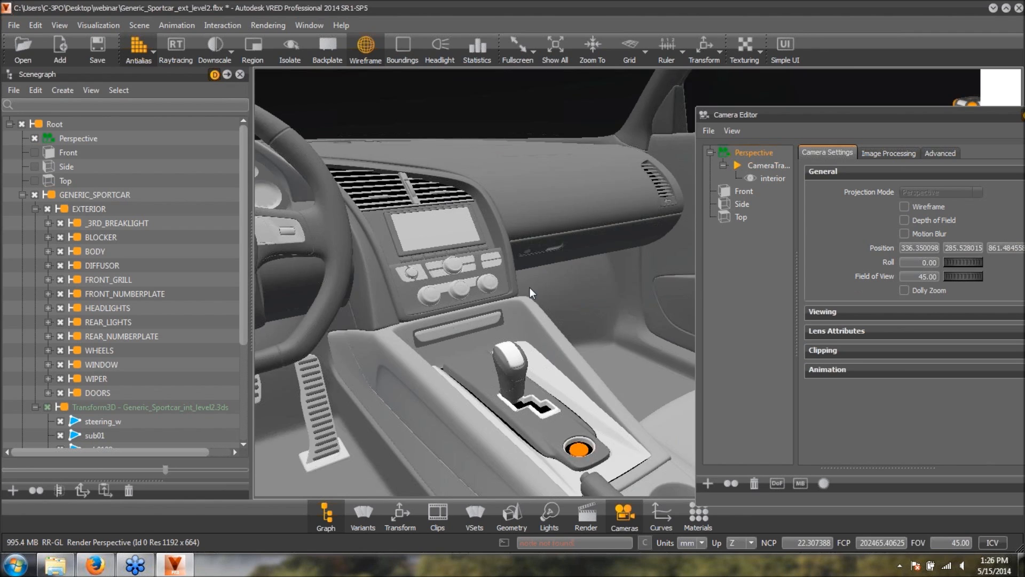
pyautogui.moveTo(530, 287); pyautogui.dragTo(503, 264)
pyautogui.moveTo(503, 263); pyautogui.dragTo(580, 256, button='middle')
pyautogui.rightClick(783, 179)
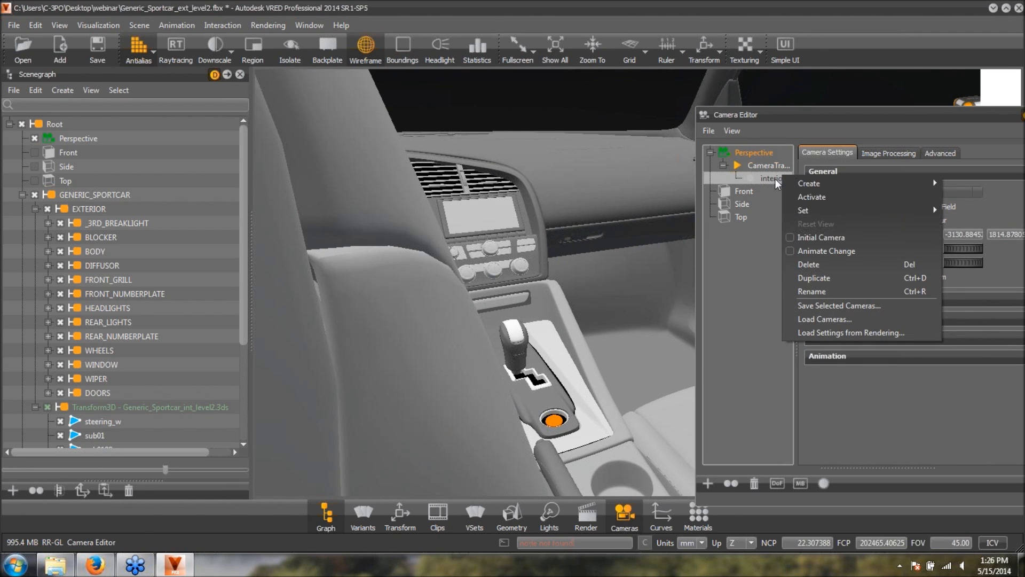
pyautogui.moveTo(819, 213)
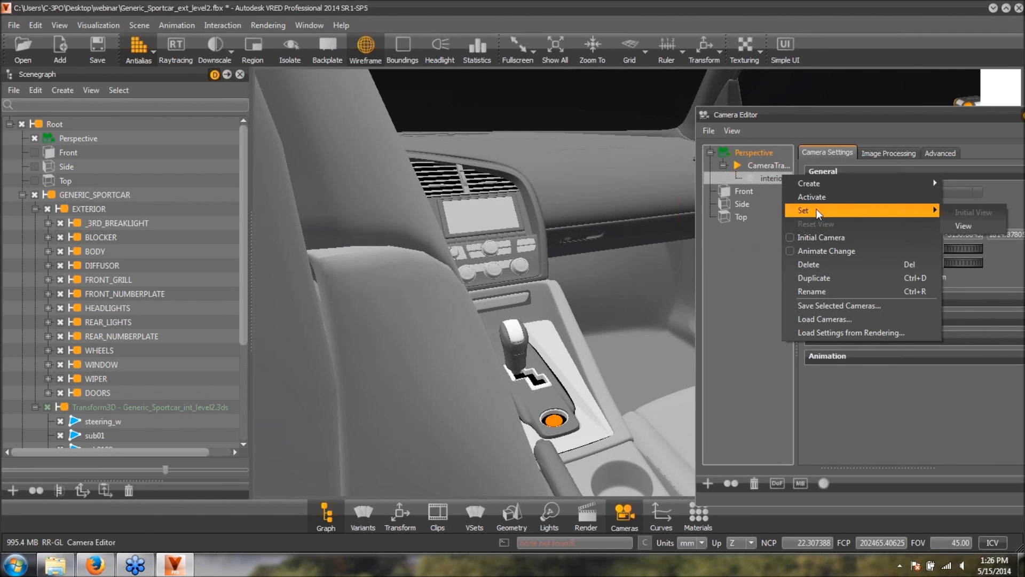
pyautogui.click(985, 228)
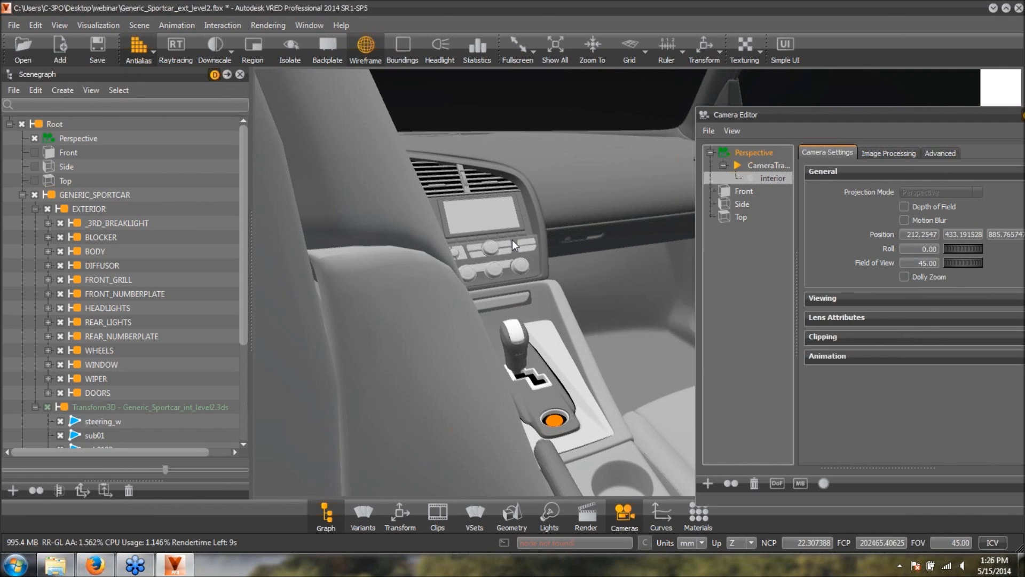
# - Recall the interior viewpoint from a view outside the car and close the Camera Editor
pyautogui.moveTo(512, 239); pyautogui.dragTo(1010, 71)
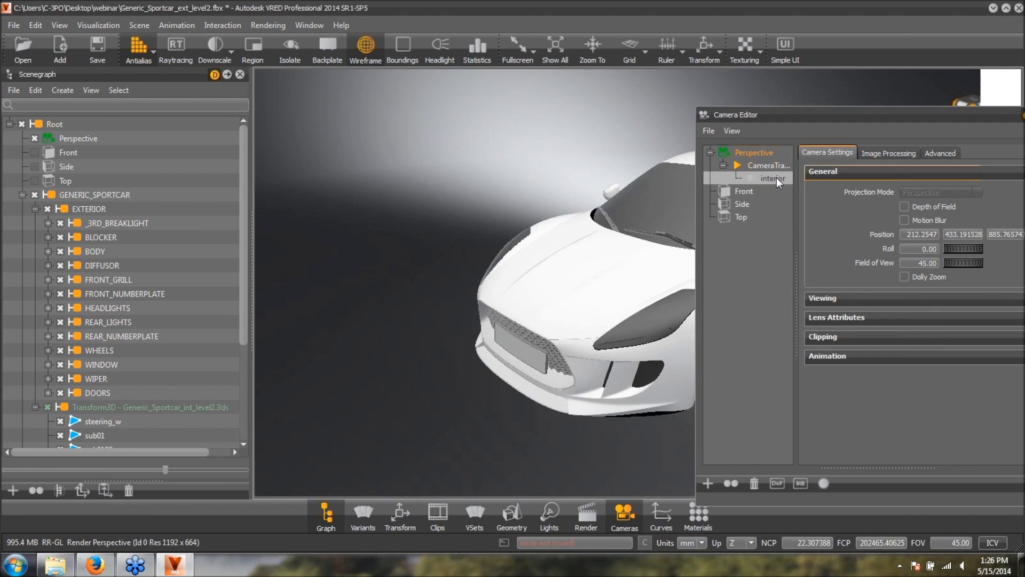
pyautogui.doubleClick(776, 179)
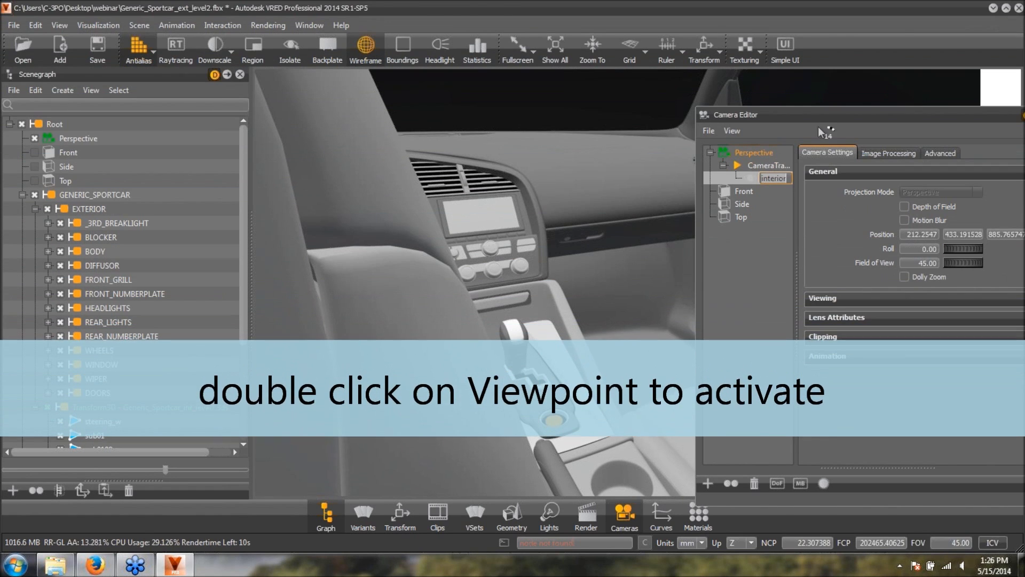
pyautogui.moveTo(917, 112); pyautogui.dragTo(796, 112)
pyautogui.click(928, 115)
# - Close the Scenegraph and frame the whole car in a front three-quarter exterior view
pyautogui.moveTo(668, 238); pyautogui.dragTo(459, 298)
pyautogui.moveTo(801, 321); pyautogui.dragTo(512, 200, button='right')
pyautogui.moveTo(511, 200); pyautogui.dragTo(662, 231)
pyautogui.moveTo(661, 230); pyautogui.dragTo(827, 219, button='middle')
pyautogui.click(239, 75)
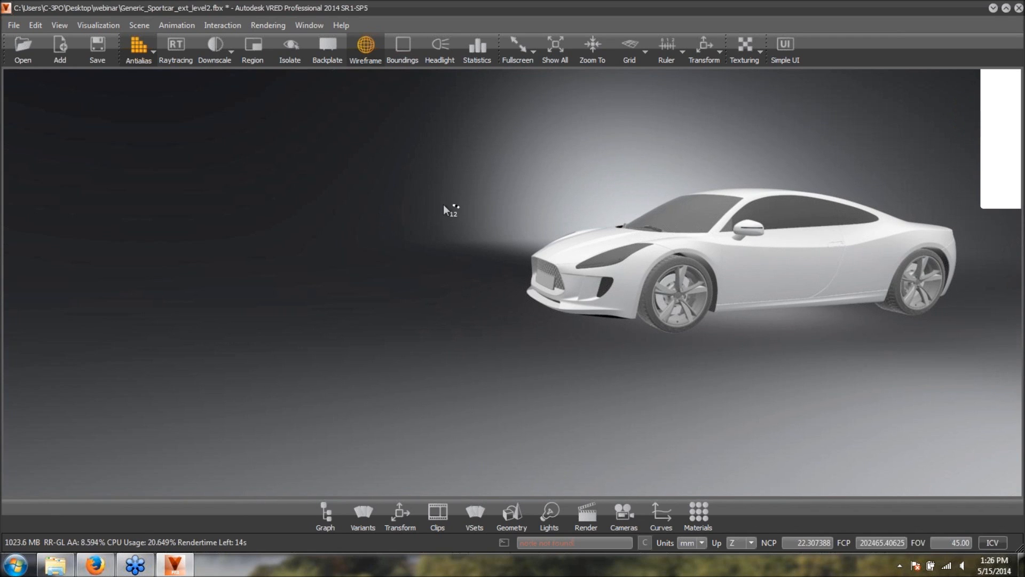
pyautogui.moveTo(526, 229); pyautogui.dragTo(223, 271)
pyautogui.moveTo(633, 219); pyautogui.dragTo(443, 255, button='middle')
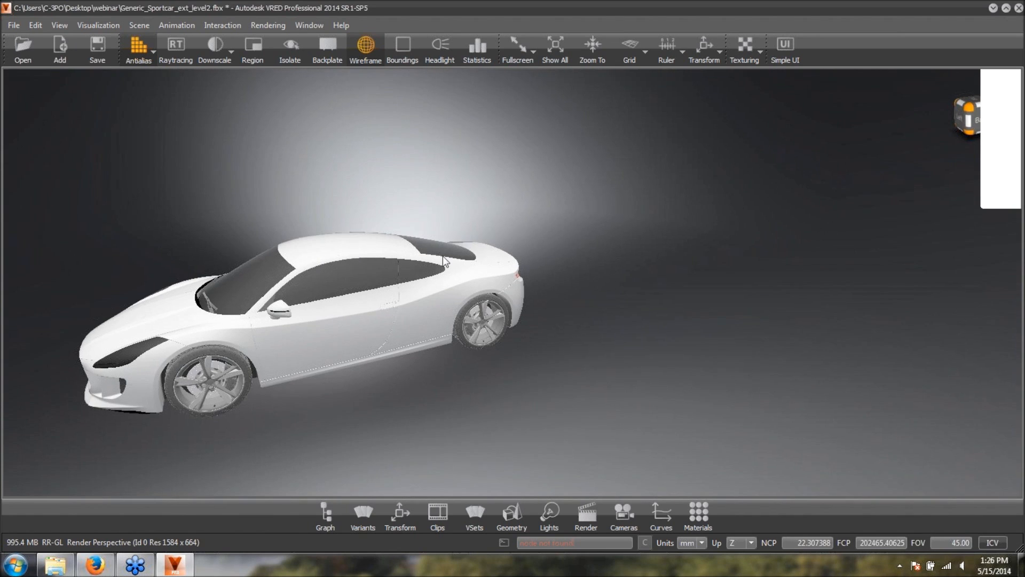
pyautogui.moveTo(444, 255); pyautogui.dragTo(406, 262)
# - Open the Material Editor and examine the scene's black, dark plastic and chrome materials
pyautogui.click(700, 511)
pyautogui.moveTo(643, 69); pyautogui.dragTo(698, 66)
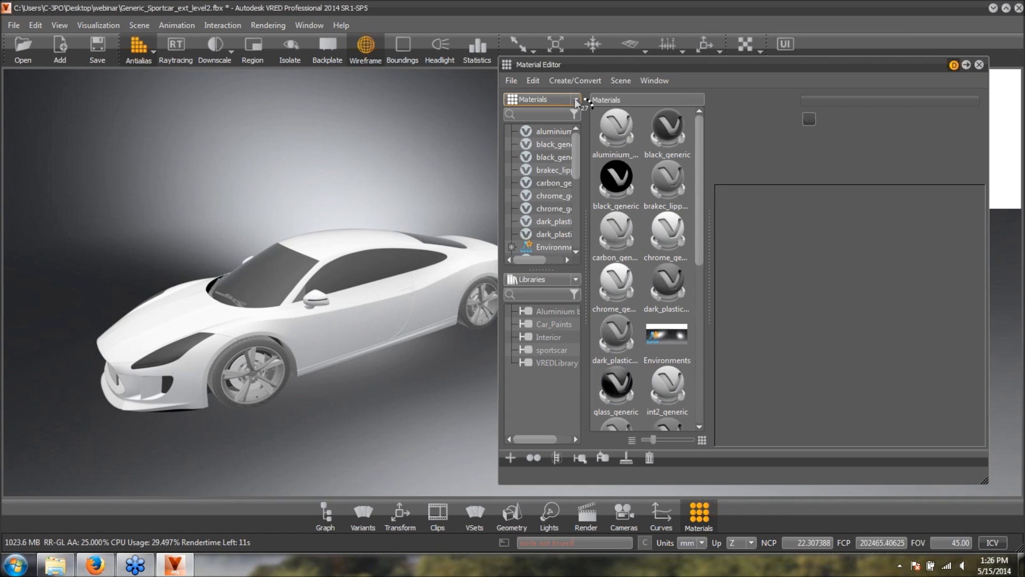
pyautogui.click(552, 157)
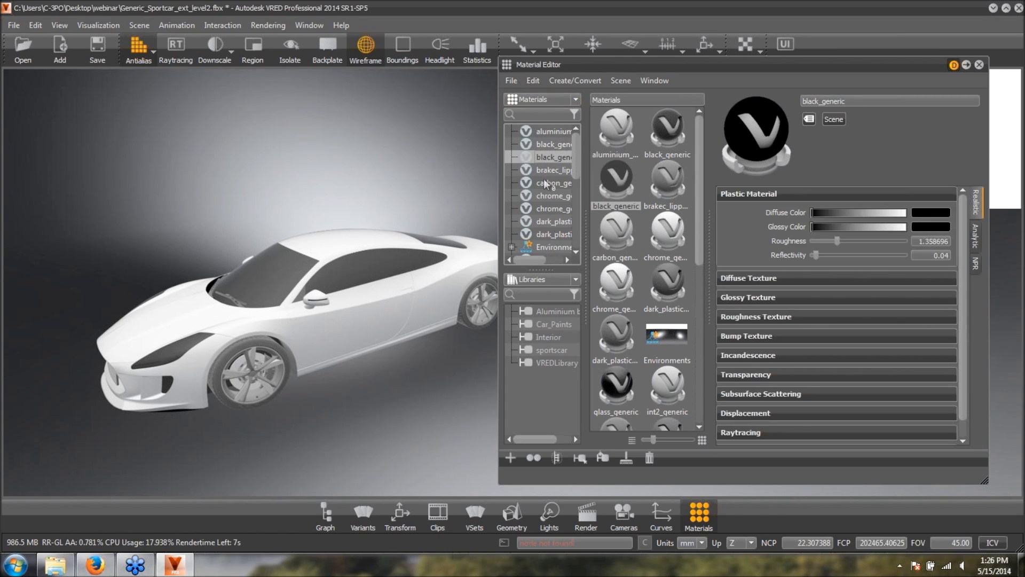
pyautogui.click(550, 220)
pyautogui.click(552, 195)
pyautogui.click(549, 157)
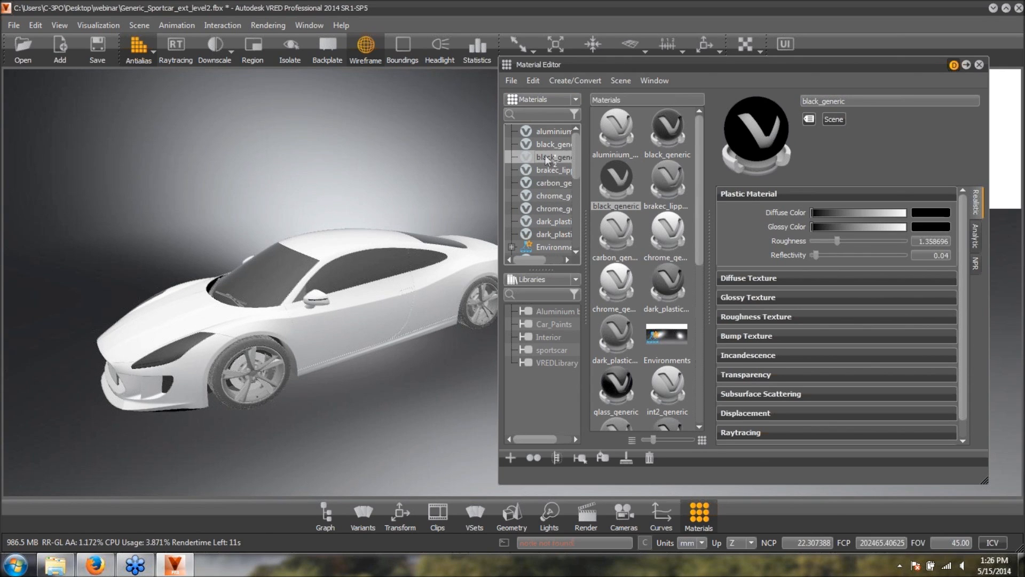
# - Browse the VREDLibrary materials and inspect Aluminium diamond plate 1
pyautogui.click(576, 280)
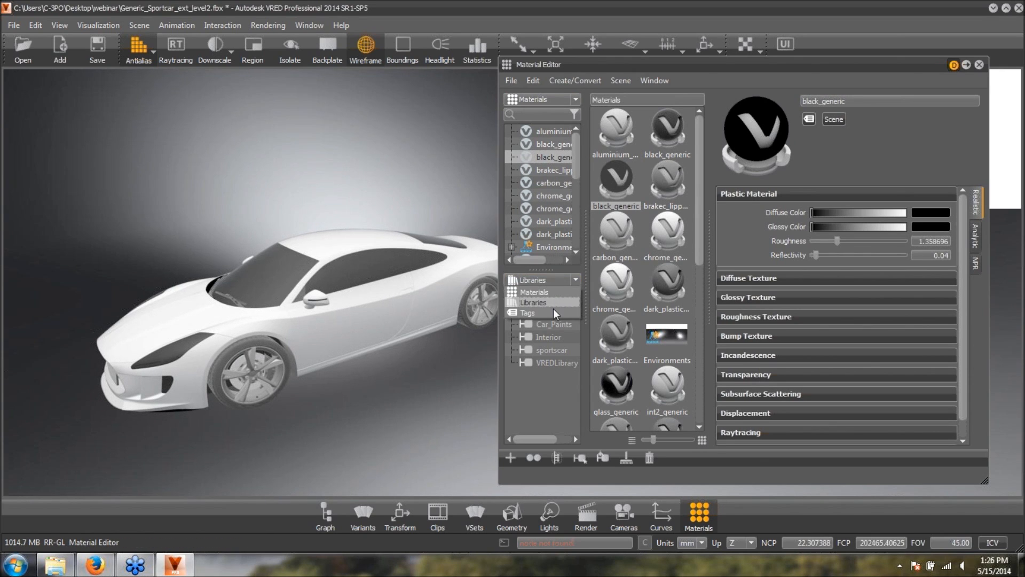
pyautogui.click(545, 362)
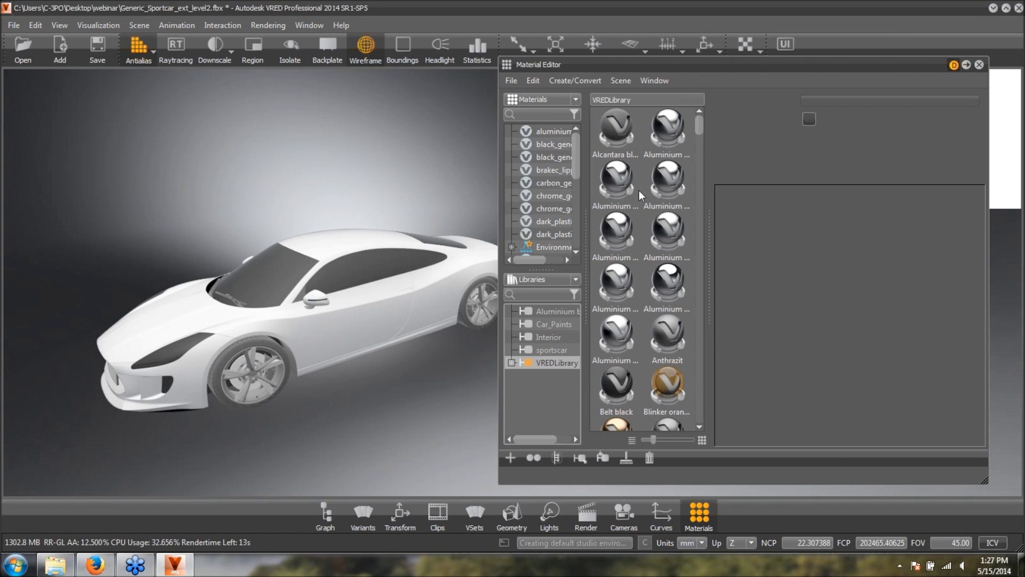
pyautogui.click(614, 182)
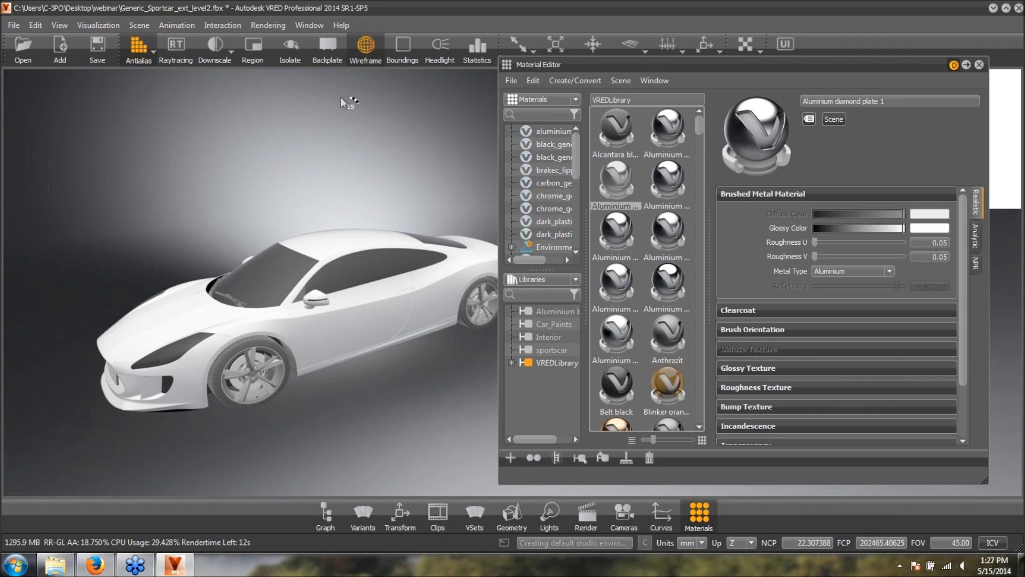
# - Pick the car's side door to look up its assigned material, deselect it and browse the scene materials
pyautogui.click(434, 353)
pyautogui.keyDown('shift'); pyautogui.click(408, 291); pyautogui.keyUp('shift')
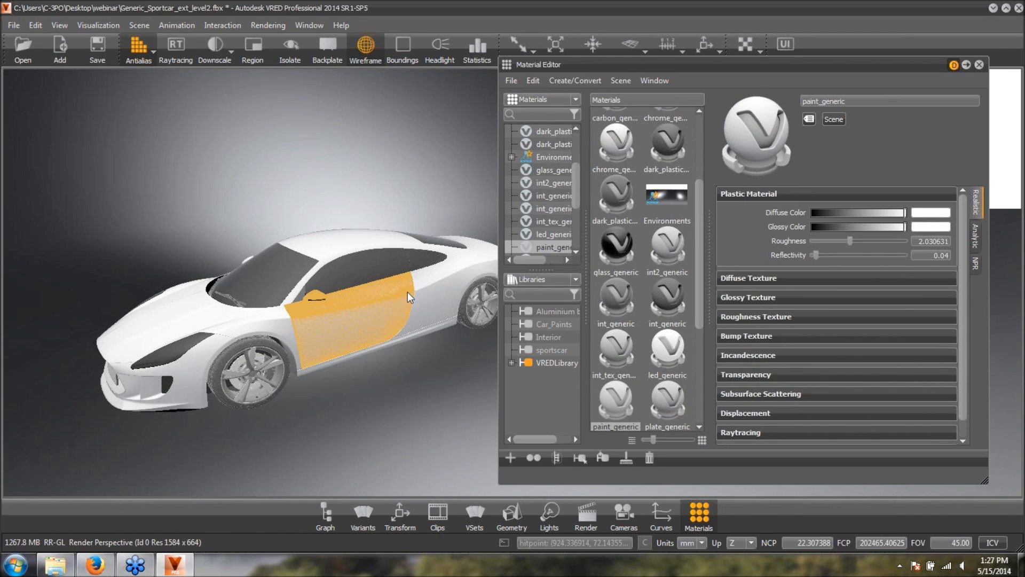
pyautogui.scroll(3, 386, 367)
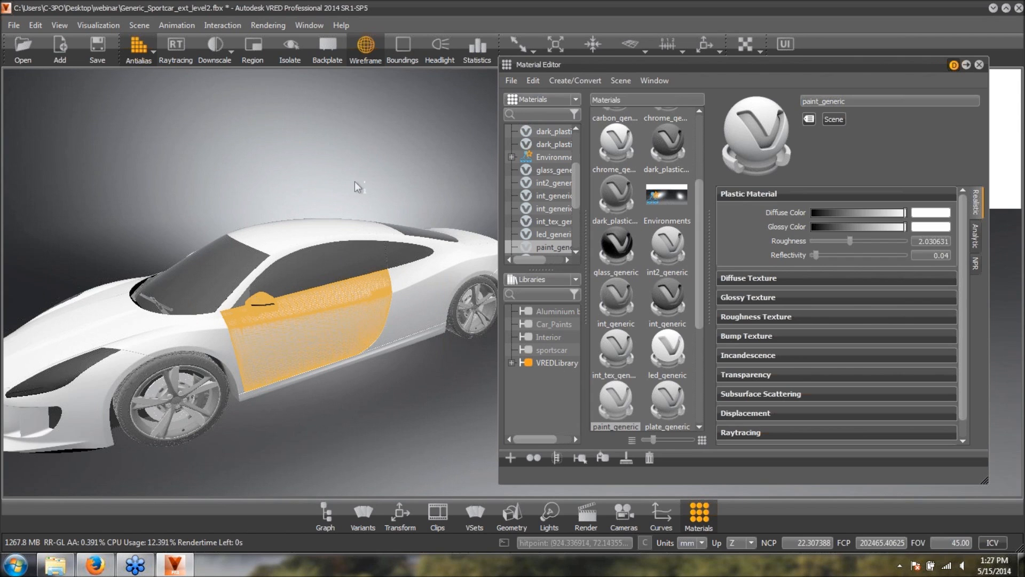
pyautogui.keyDown('shift'); pyautogui.click(354, 181); pyautogui.keyUp('shift')
pyautogui.keyDown('shift'); pyautogui.click(318, 325); pyautogui.keyUp('shift')
pyautogui.moveTo(319, 326); pyautogui.dragTo(412, 220)
pyautogui.moveTo(483, 252); pyautogui.dragTo(345, 307)
pyautogui.keyDown('shift'); pyautogui.click(345, 307); pyautogui.keyUp('shift')
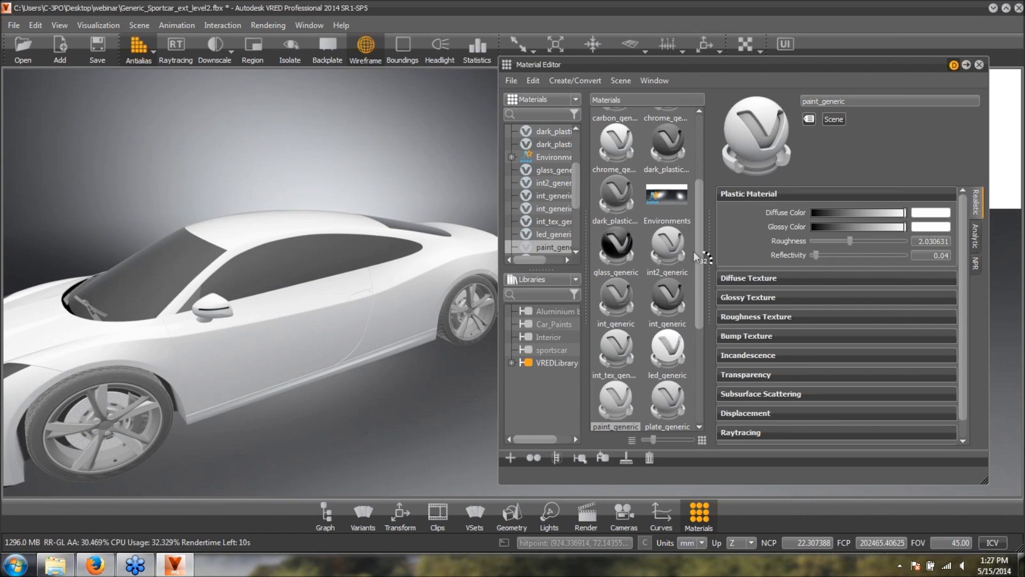
pyautogui.scroll(-2, 693, 363)
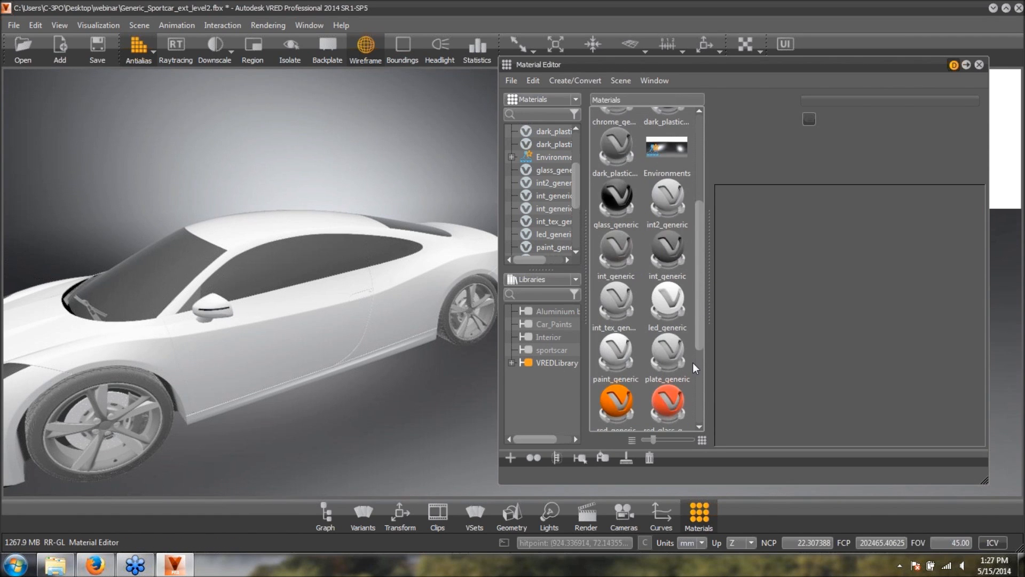
pyautogui.scroll(5, 691, 305)
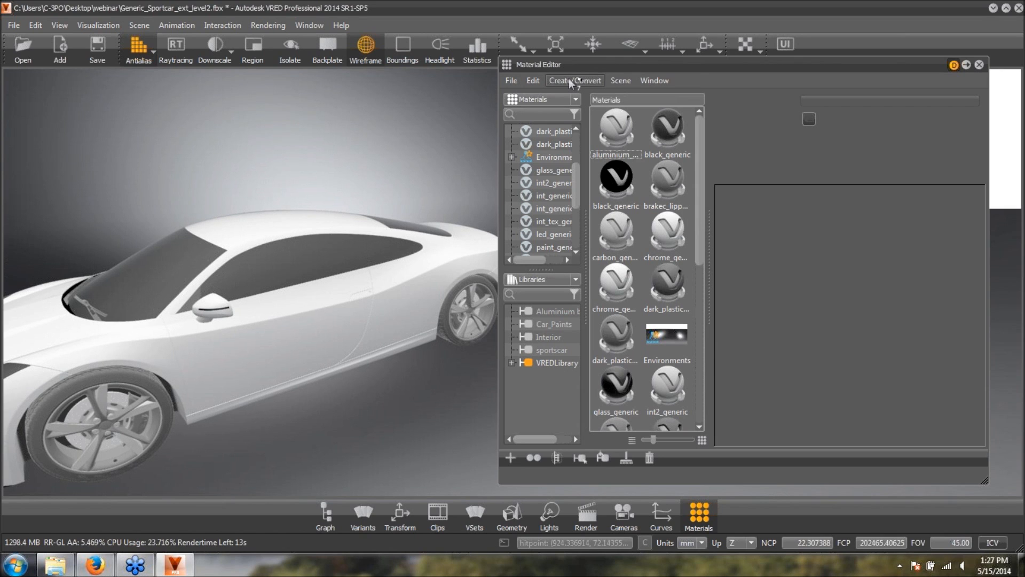
pyautogui.click(573, 81)
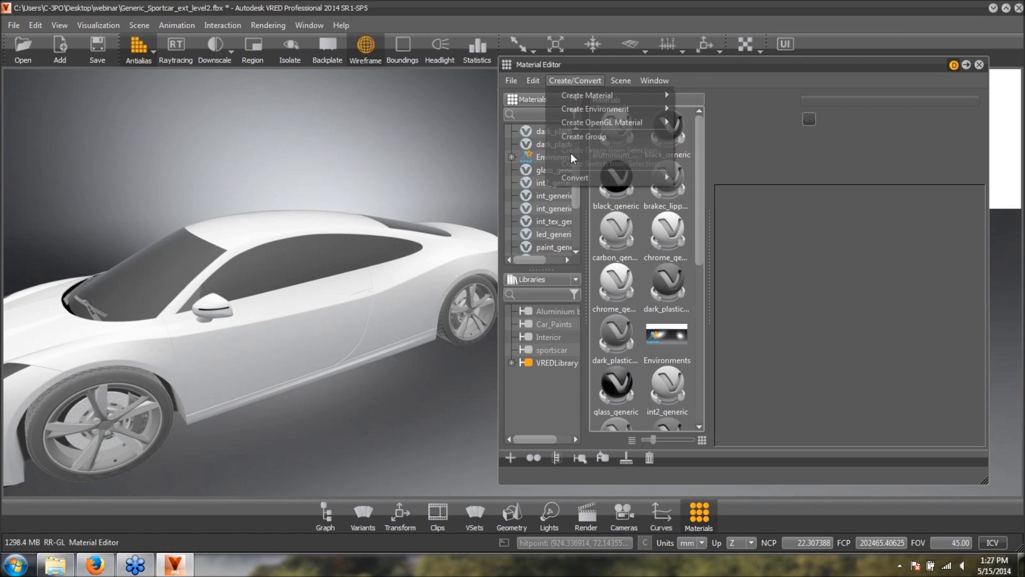
pyautogui.moveTo(583, 178)
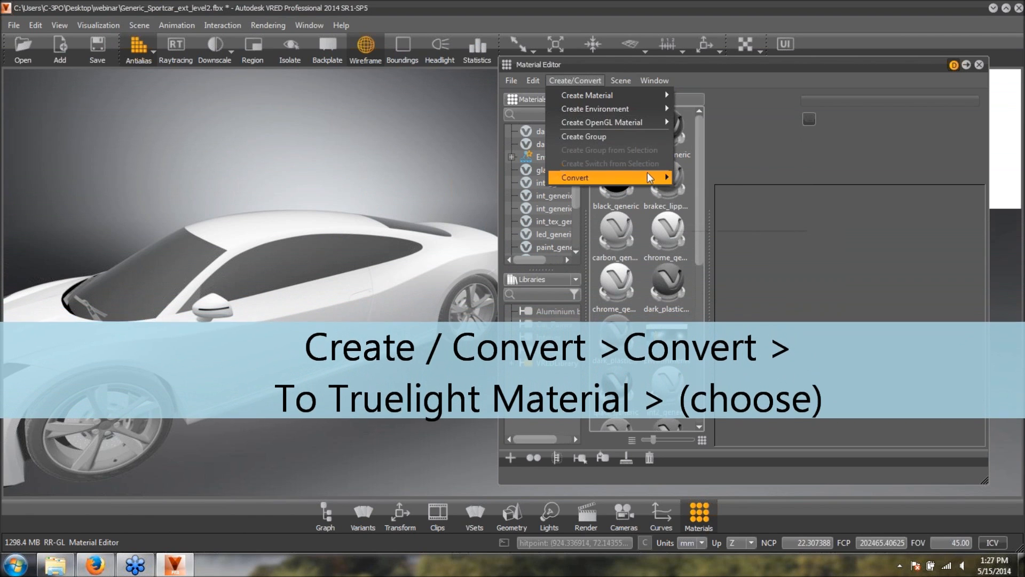
pyautogui.click(366, 269)
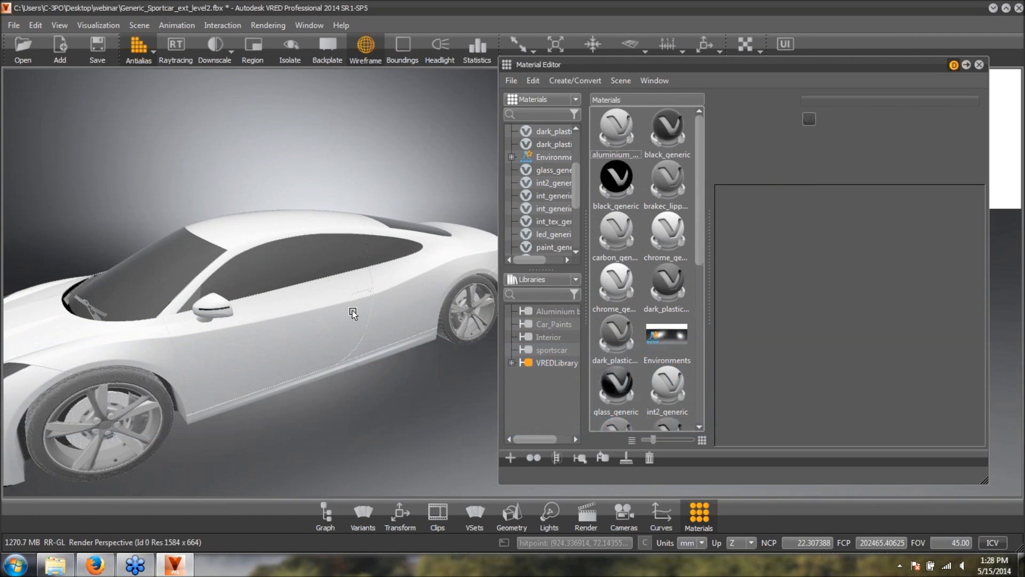
# - Pick the car's side door to find its paint_generic material and convert it to a Truelight Metallic Carpaint
pyautogui.click(351, 310)
pyautogui.moveTo(700, 198); pyautogui.dragTo(699, 133)
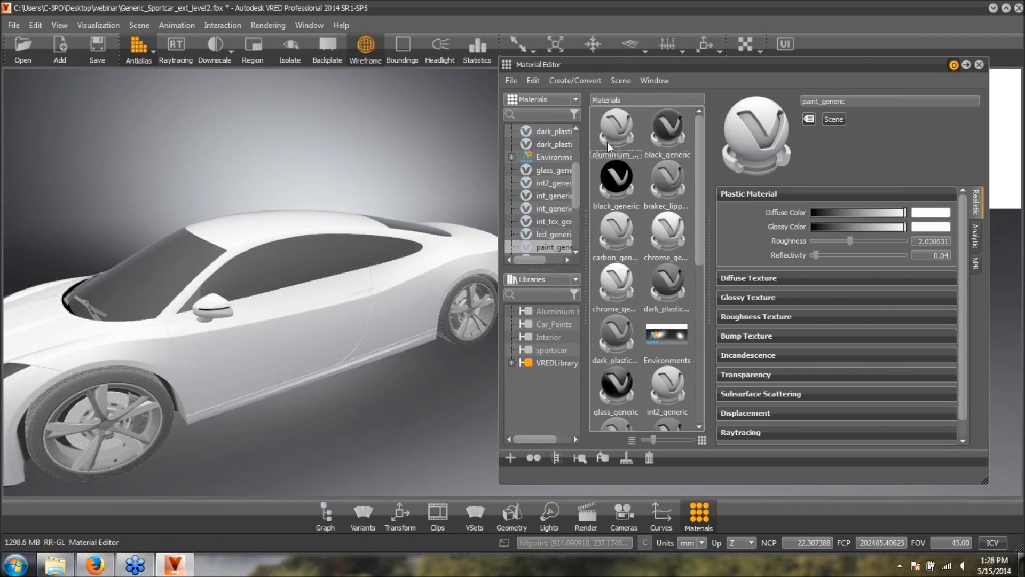
pyautogui.click(609, 140)
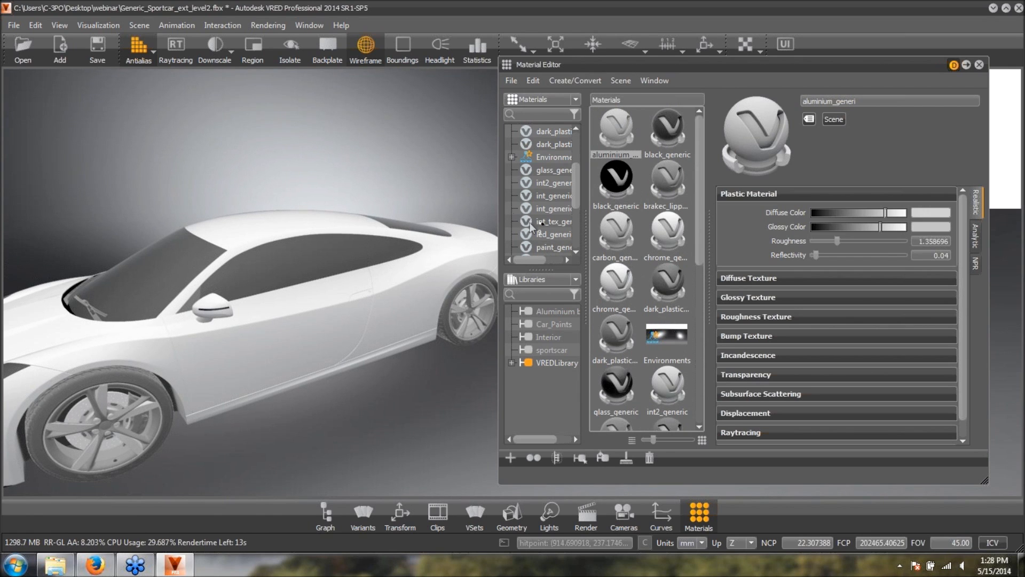
pyautogui.click(553, 247)
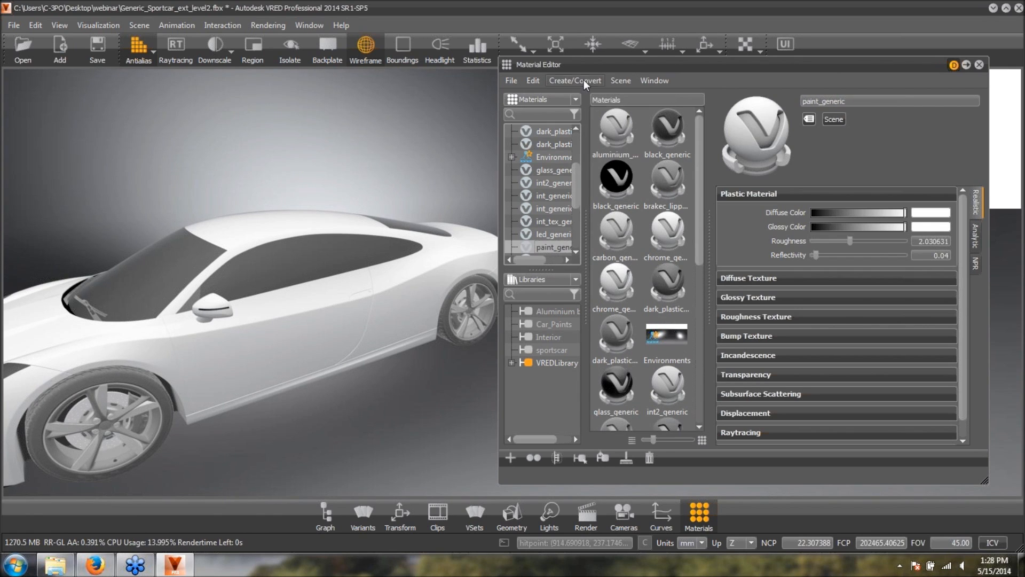
pyautogui.click(582, 81)
pyautogui.moveTo(611, 178)
pyautogui.moveTo(732, 179)
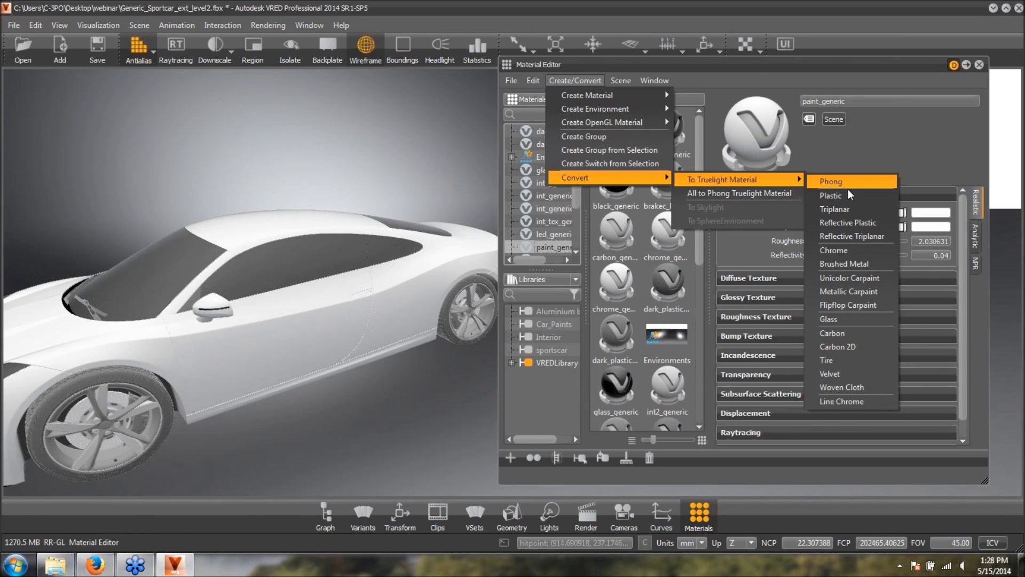
pyautogui.click(861, 294)
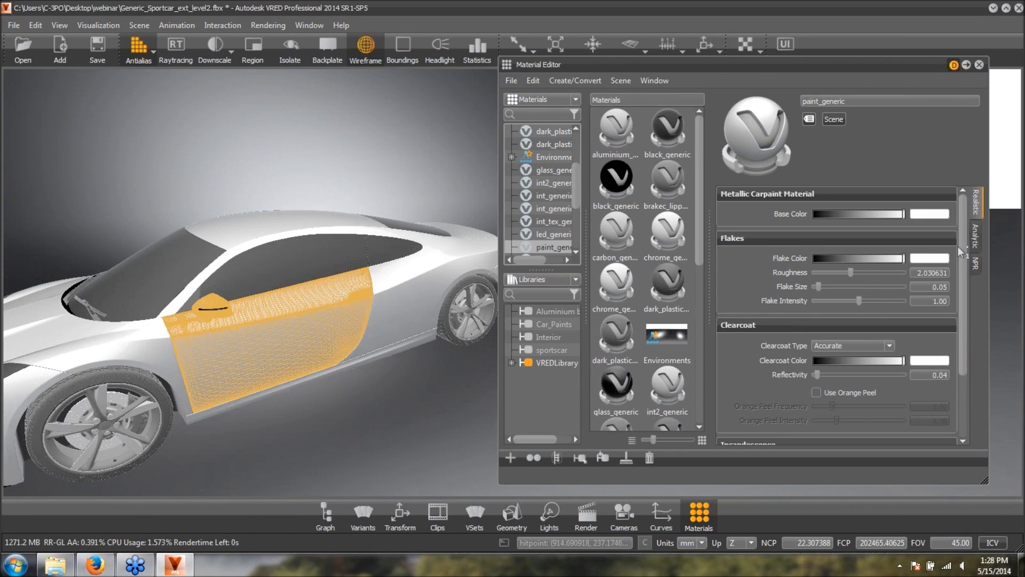
# - Set the paint_generic base color to saturated red (0.993, 0.010, 0.010) and store that color as a swatch
pyautogui.click(940, 214)
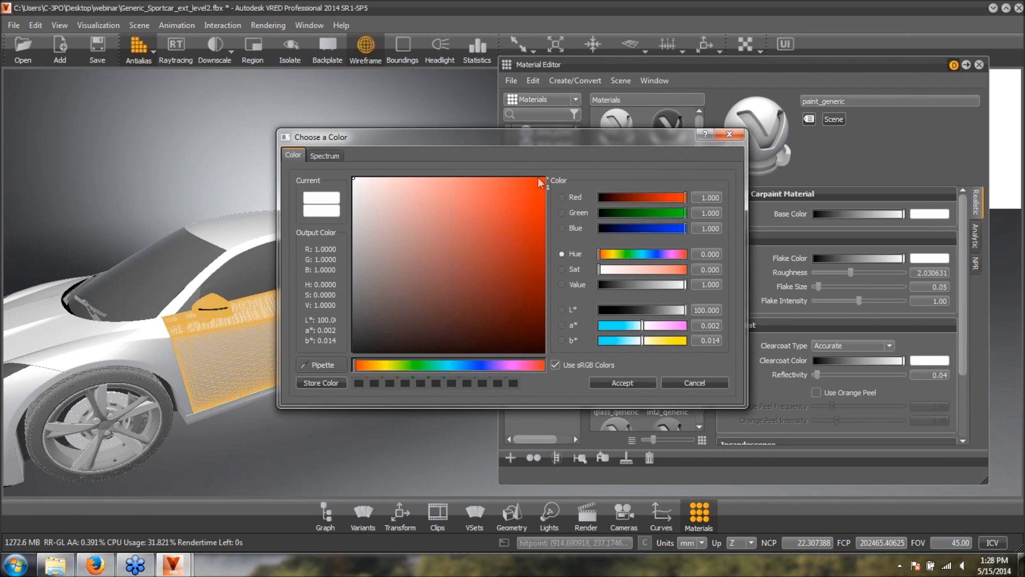
pyautogui.click(544, 180)
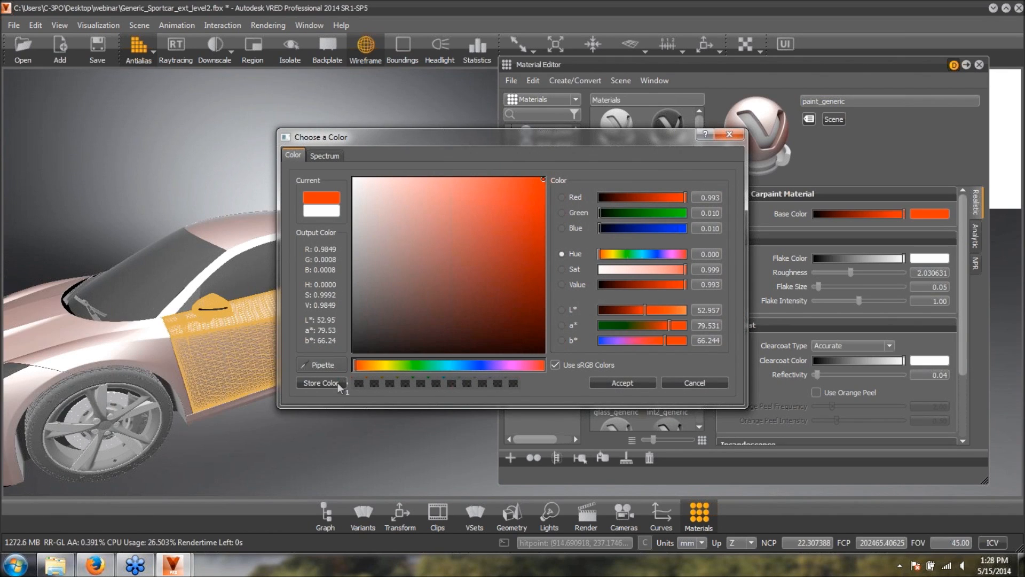
pyautogui.click(345, 385)
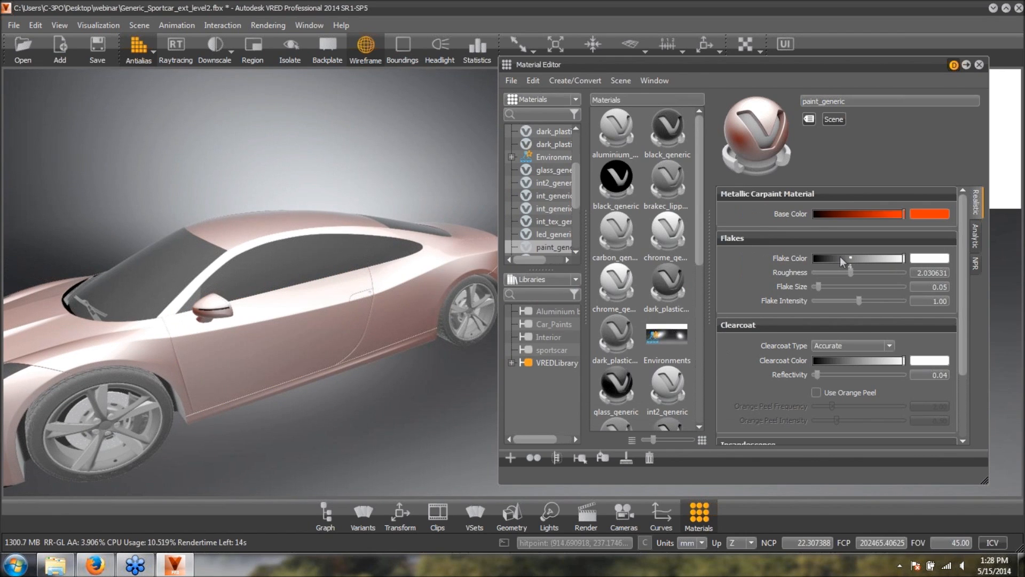
# - Set the flake color of paint_generic to the stored red swatch
pyautogui.click(930, 258)
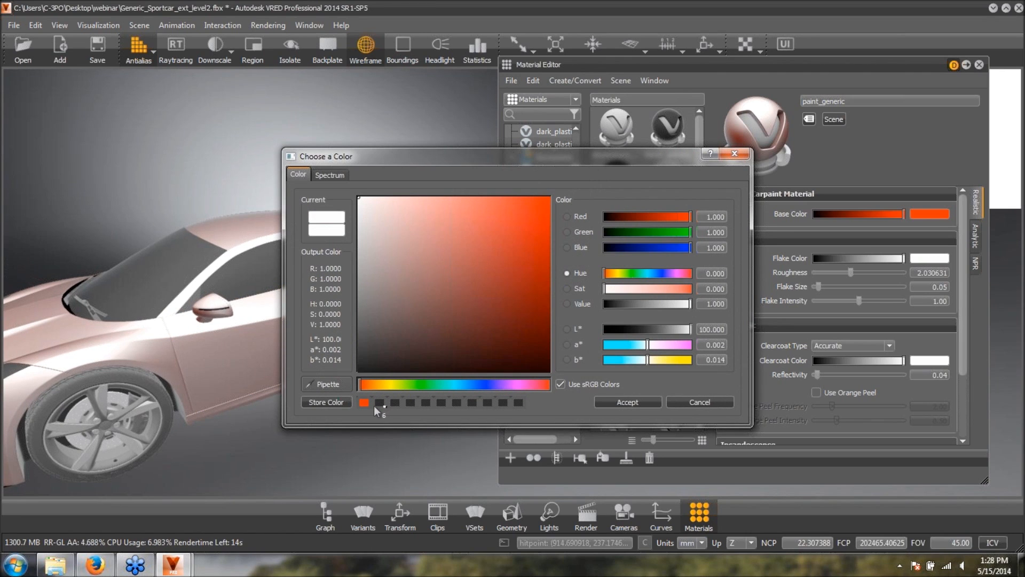
pyautogui.click(364, 403)
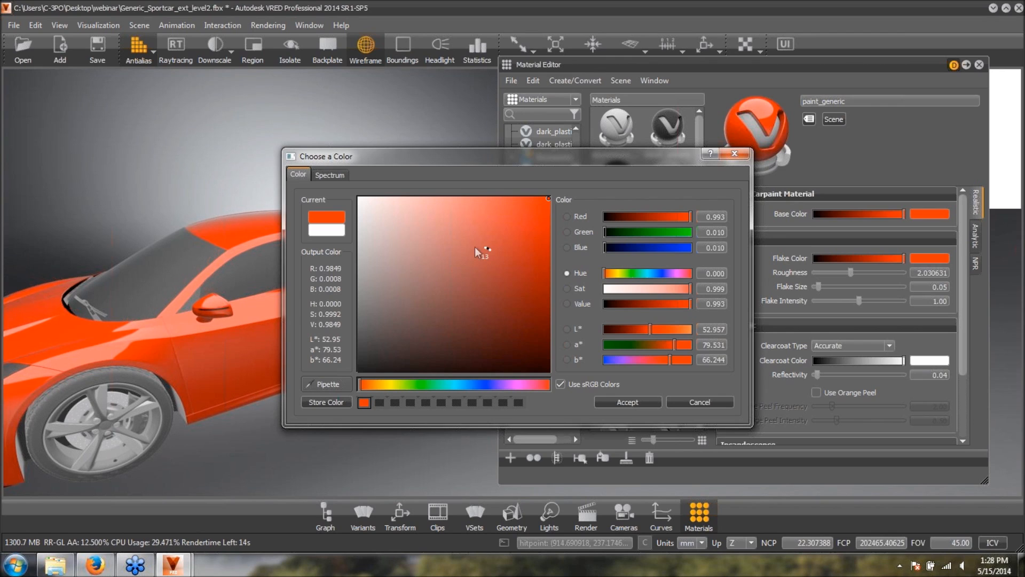
pyautogui.moveTo(933, 224); pyautogui.dragTo(926, 213)
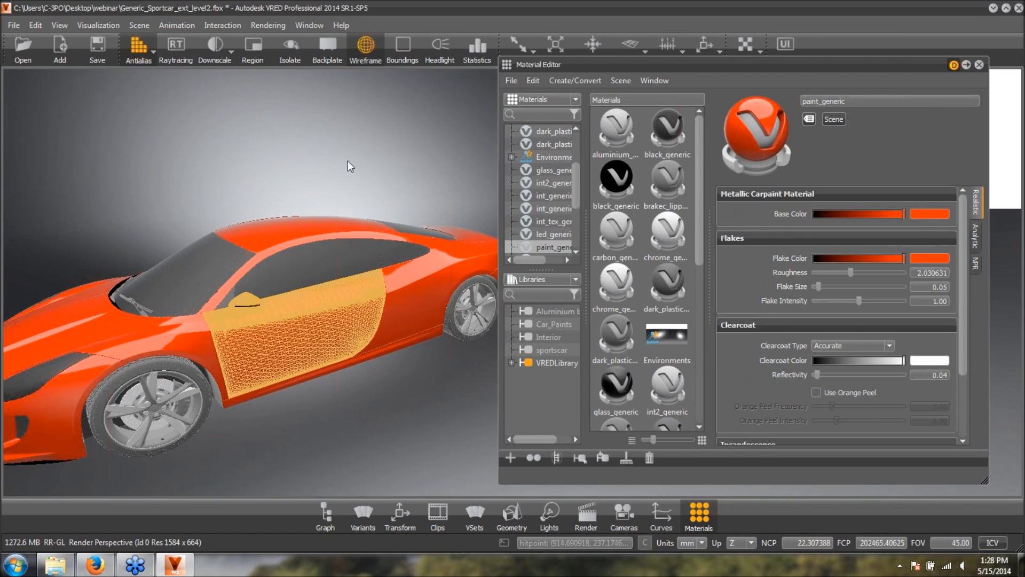
# - Convert the side window's glass_generic material to a Truelight Glass material and view the windows up close
pyautogui.click(313, 246)
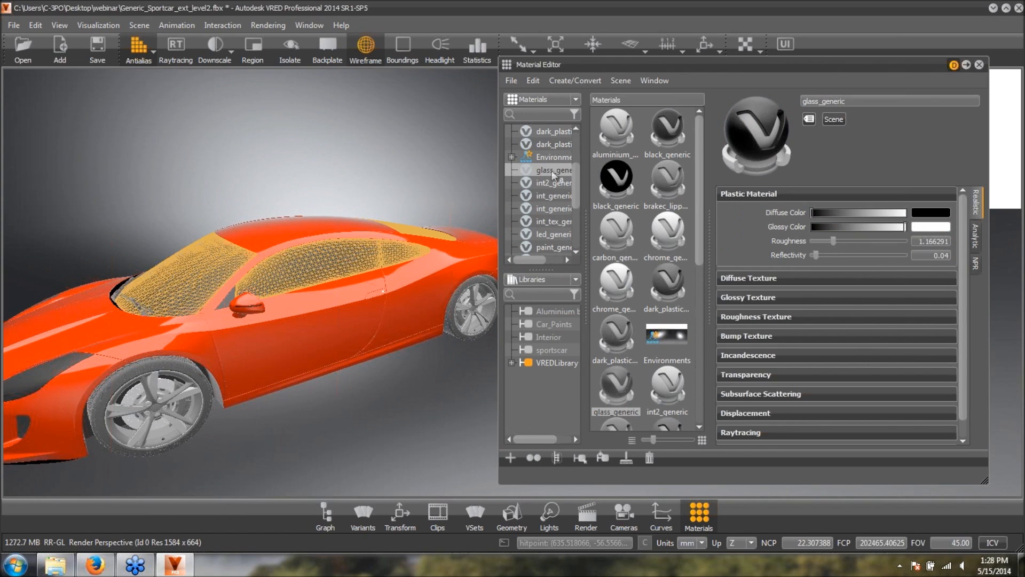
pyautogui.click(575, 80)
pyautogui.moveTo(587, 177)
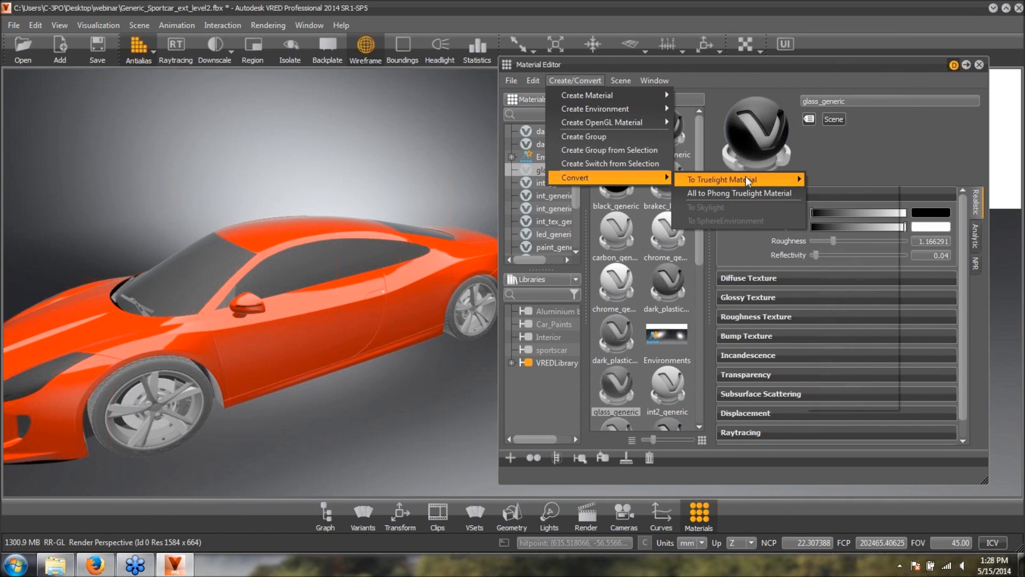
pyautogui.moveTo(737, 179)
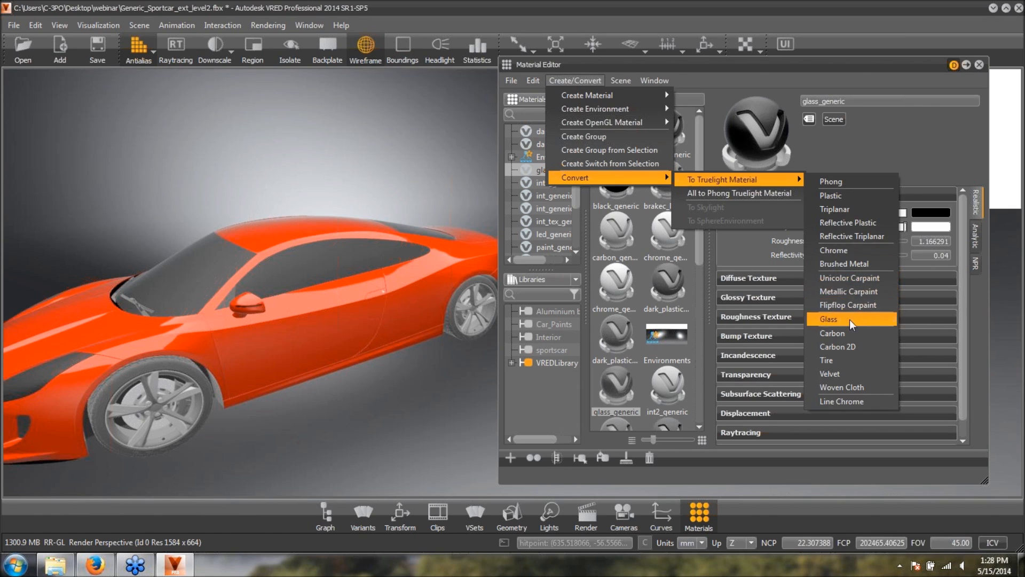
pyautogui.click(850, 305)
pyautogui.keyDown('shift'); pyautogui.click(337, 245); pyautogui.keyUp('shift')
pyautogui.moveTo(337, 245); pyautogui.dragTo(376, 179)
pyautogui.moveTo(265, 347); pyautogui.dragTo(351, 294, button='middle')
pyautogui.moveTo(351, 294); pyautogui.dragTo(378, 239, button='right')
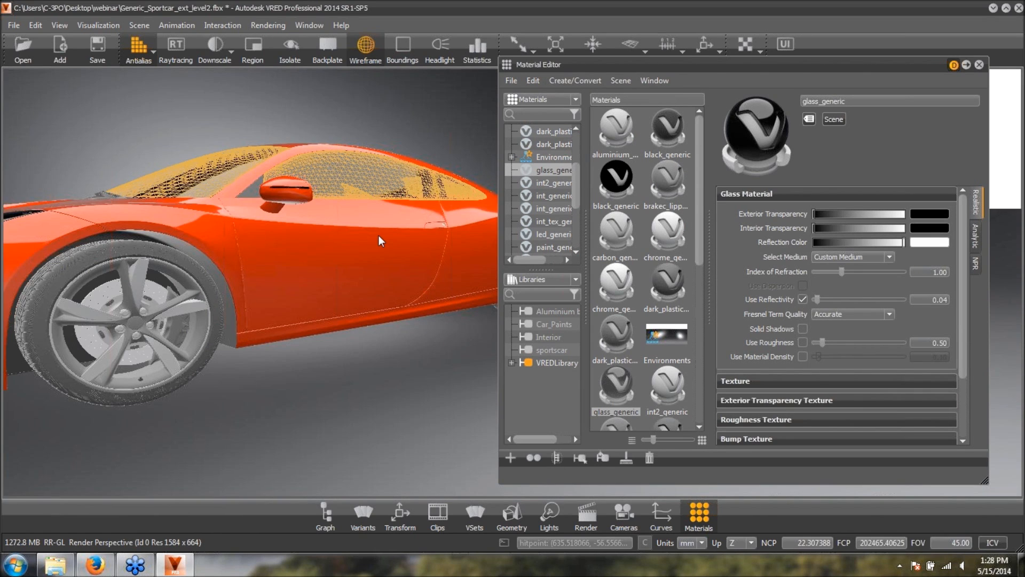
# - Select the carbon_generic material with its wheel and trim parts, and isolate those parts in the view
pyautogui.moveTo(379, 240); pyautogui.dragTo(671, 173, button='middle')
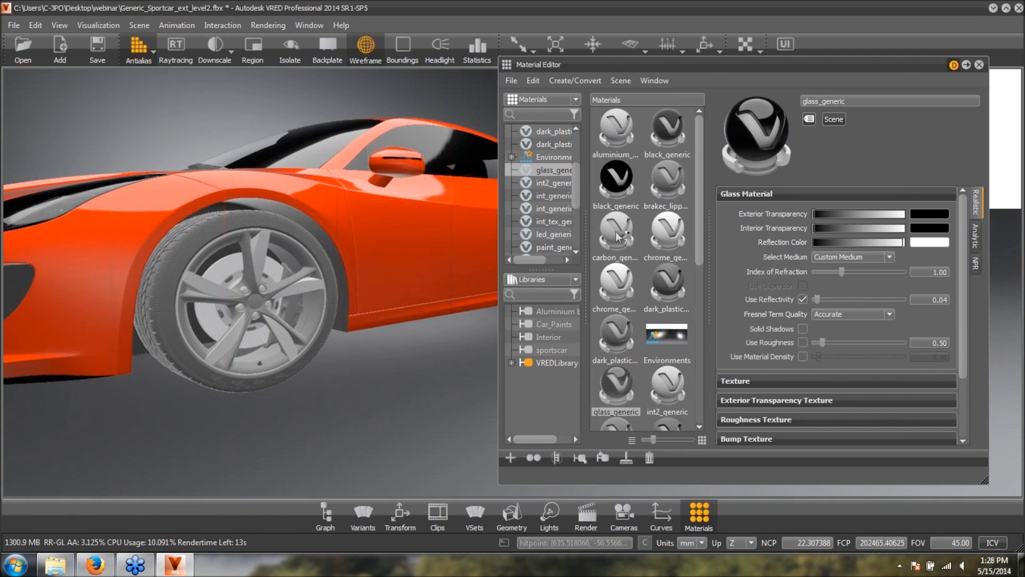
pyautogui.click(617, 234)
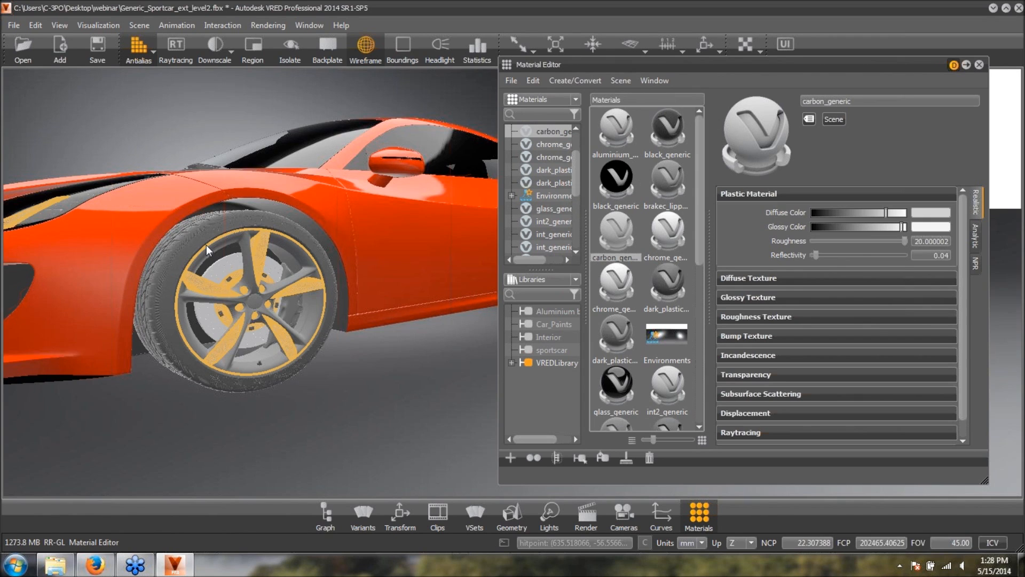
pyautogui.moveTo(207, 249); pyautogui.dragTo(305, 250)
pyautogui.moveTo(304, 249); pyautogui.dragTo(236, 211, button='right')
pyautogui.moveTo(236, 210); pyautogui.dragTo(313, 206)
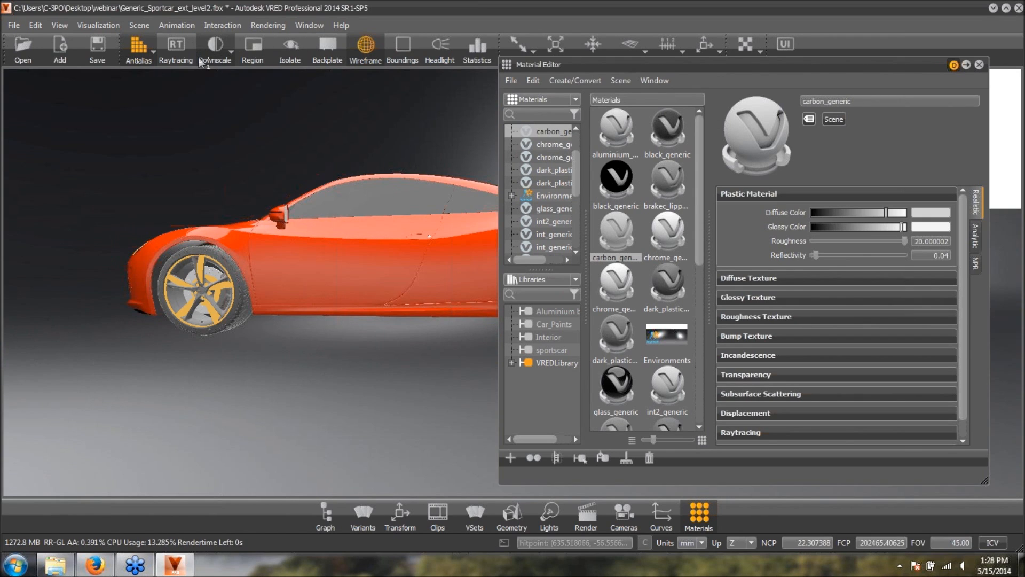
pyautogui.click(290, 47)
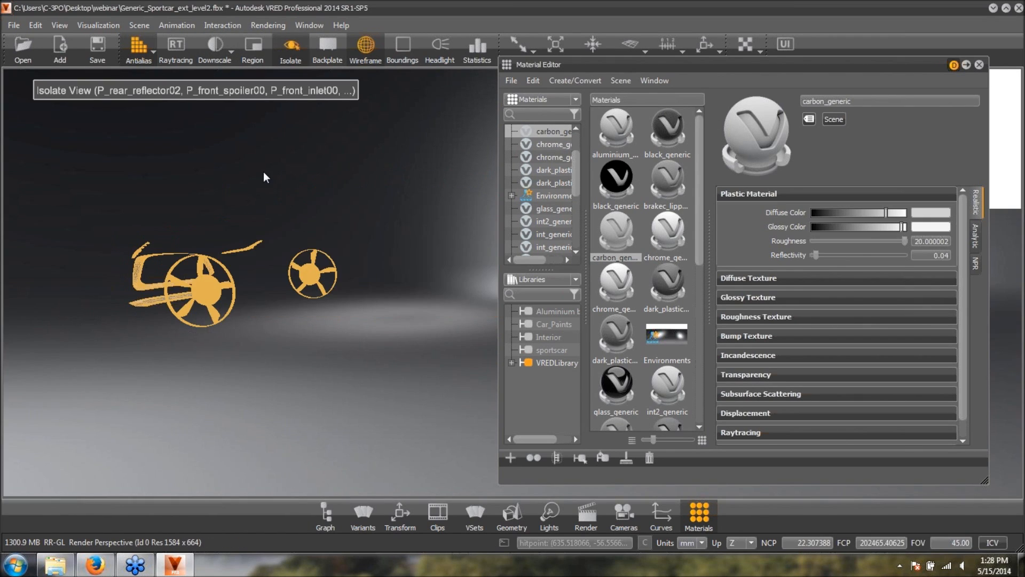
pyautogui.moveTo(345, 240); pyautogui.dragTo(239, 160)
pyautogui.moveTo(238, 160); pyautogui.dragTo(382, 232, button='right')
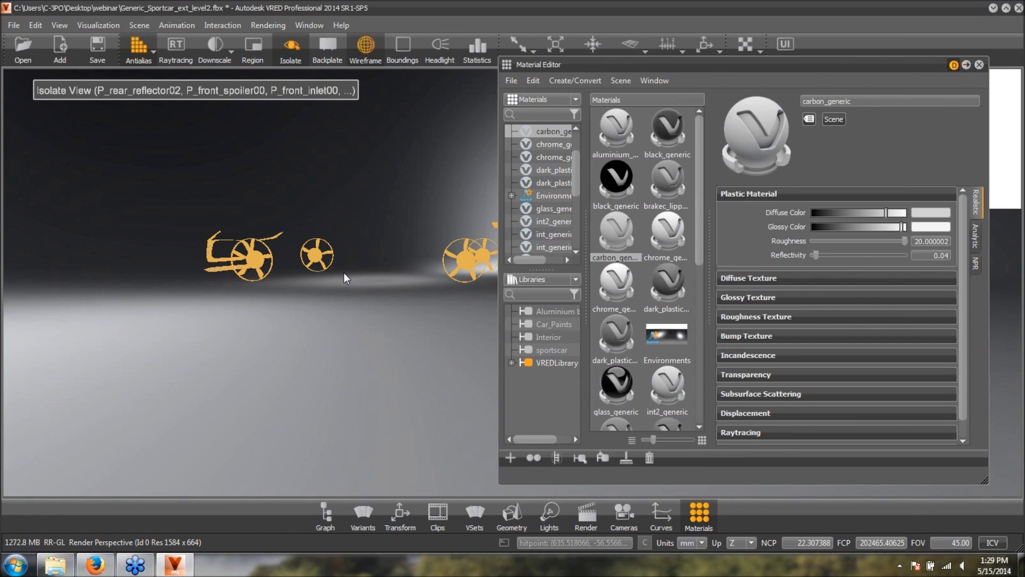
pyautogui.moveTo(341, 240); pyautogui.dragTo(130, 168)
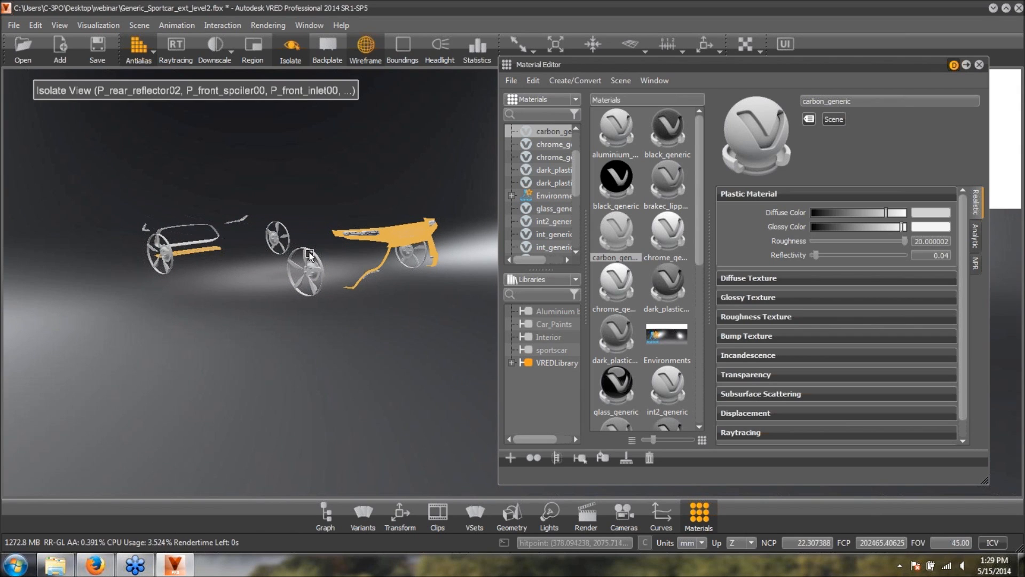
# - Try to select all the isolated parts with a selection rectangle around them
pyautogui.keyDown('shift'); pyautogui.click(270, 283); pyautogui.keyUp('shift')
pyautogui.keyDown('shift'); pyautogui.click(114, 148); pyautogui.keyUp('shift')
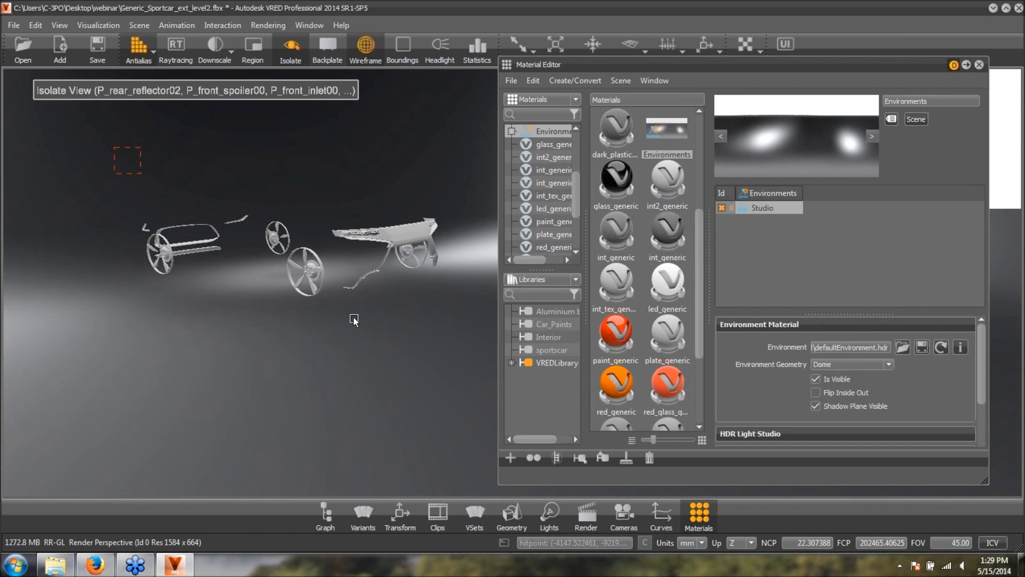
pyautogui.keyDown('shift'); pyautogui.moveTo(471, 396); pyautogui.dragTo(470, 395); pyautogui.keyUp('shift')
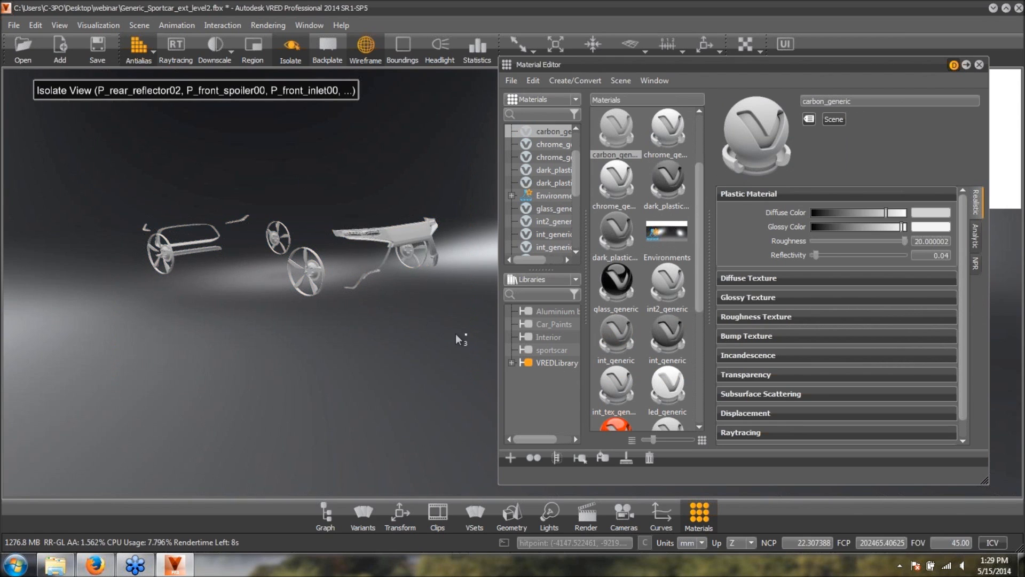
pyautogui.keyDown('shift'); pyautogui.moveTo(472, 348); pyautogui.dragTo(105, 138); pyautogui.keyUp('shift')
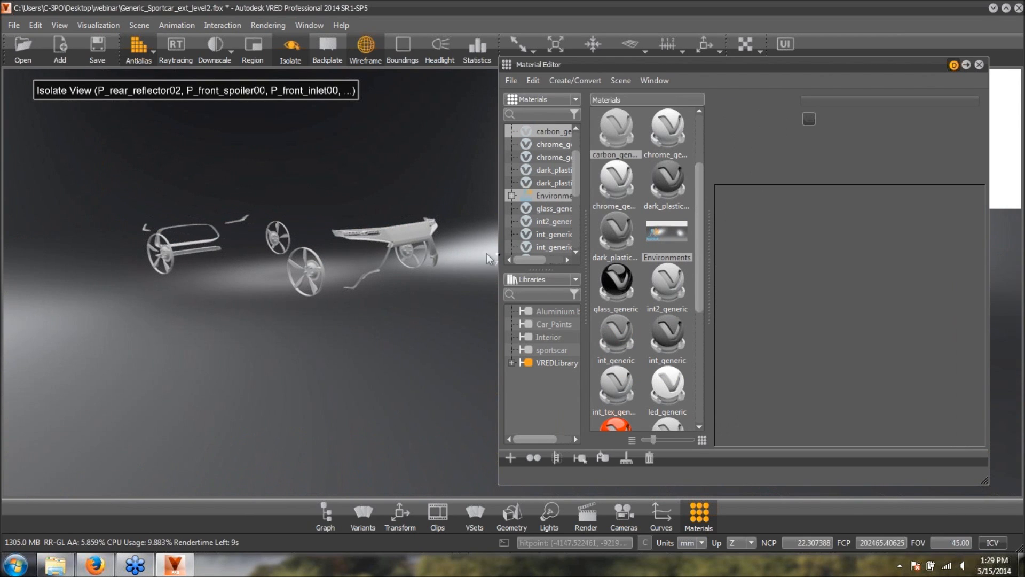
pyautogui.moveTo(377, 233)
pyautogui.keyDown('alt'); pyautogui.mouseDown()
pyautogui.moveTo(435, 293)
pyautogui.moveTo(404, 277)
pyautogui.mouseUp(); pyautogui.keyUp('alt')
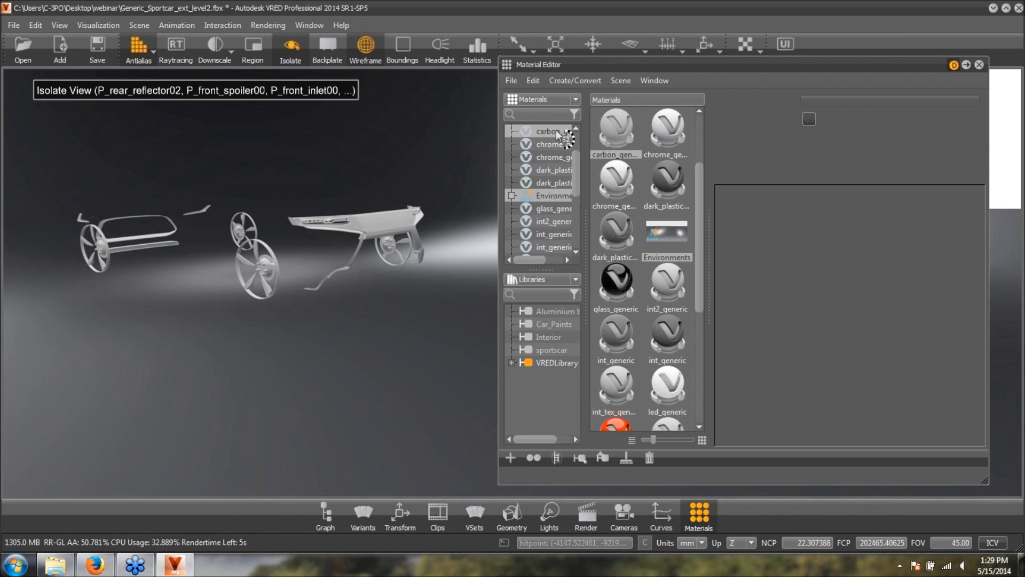
# - Select all scene parts that use the carbon_generic material
pyautogui.click(556, 131)
pyautogui.click(626, 83)
pyautogui.click(643, 97)
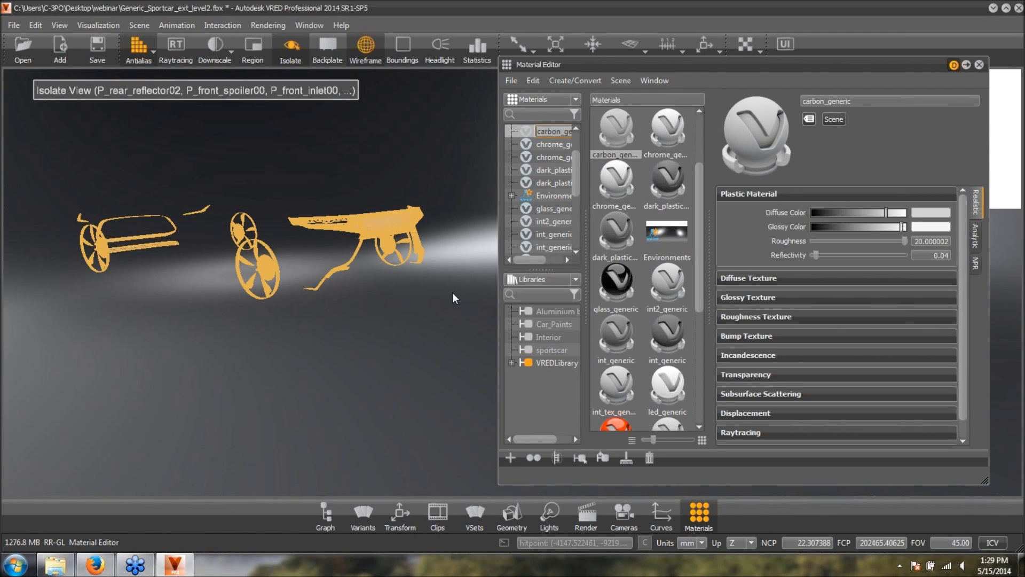
# - Hide the material preview thumbnails and expand the Carbon Fibre folder of the VREDLibrary
pyautogui.click(511, 363)
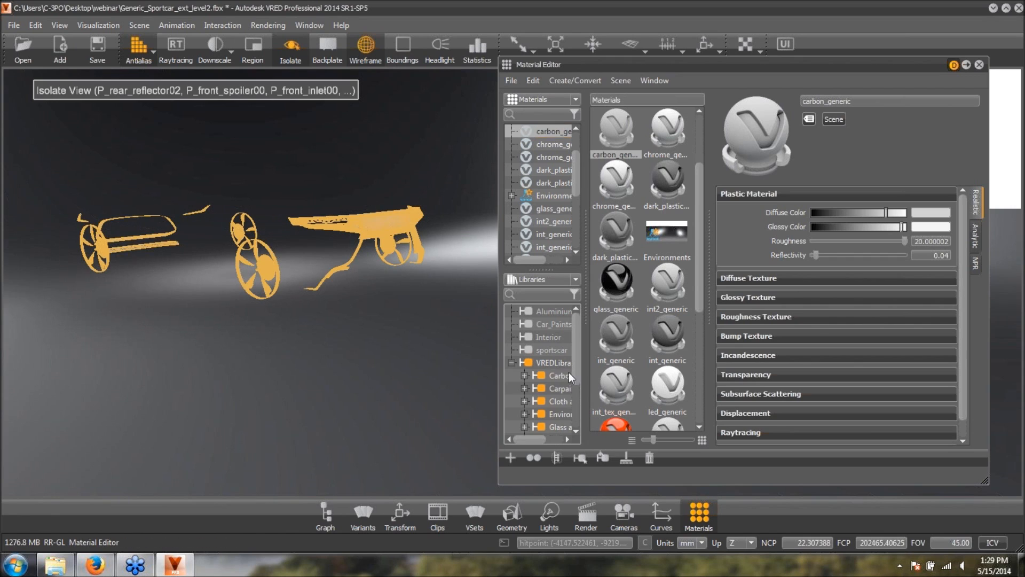
pyautogui.click(649, 100)
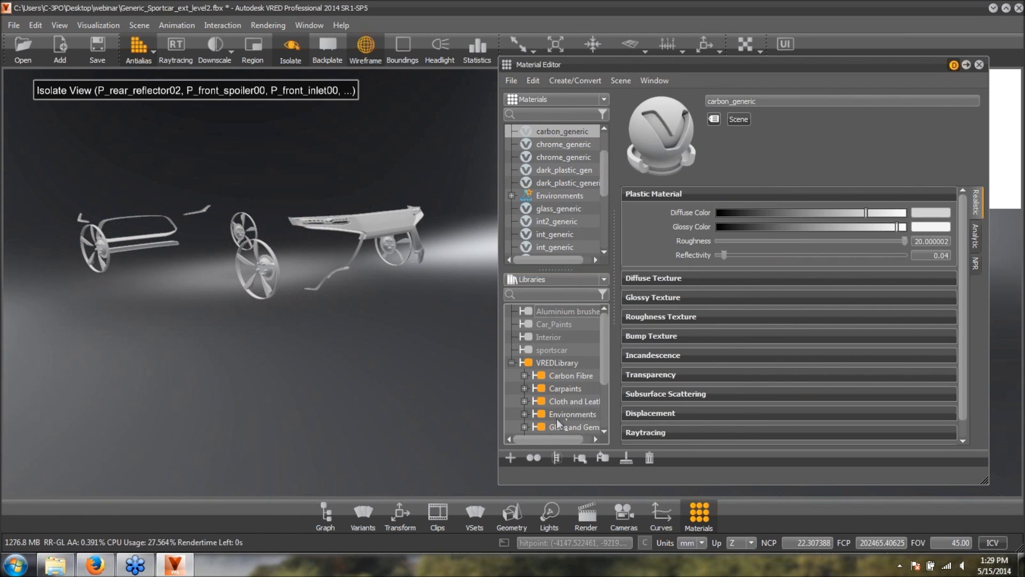
pyautogui.click(525, 376)
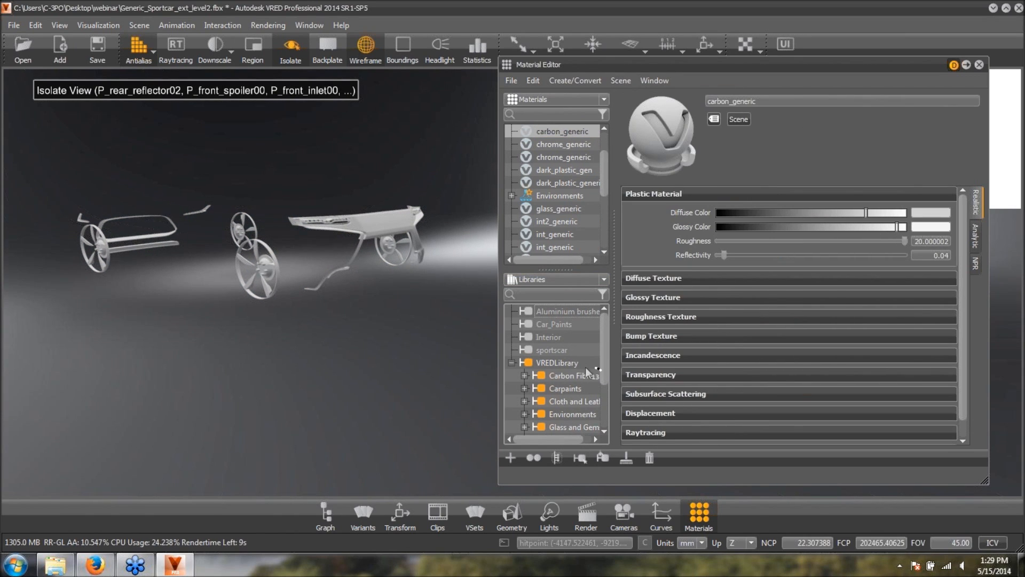
pyautogui.scroll(-1, 542, 355)
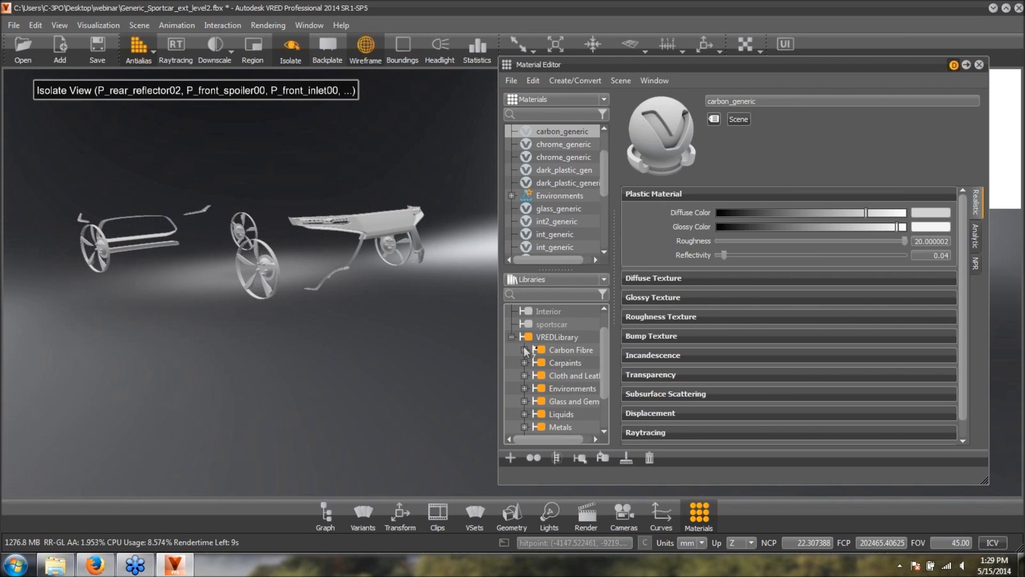
pyautogui.scroll(-2, 590, 361)
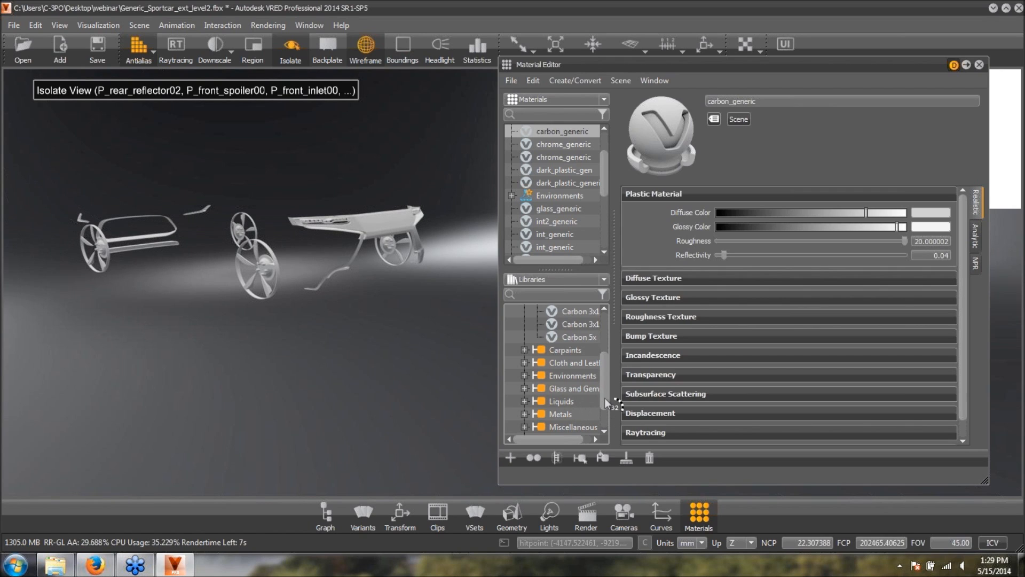
pyautogui.scroll(-1, 605, 398)
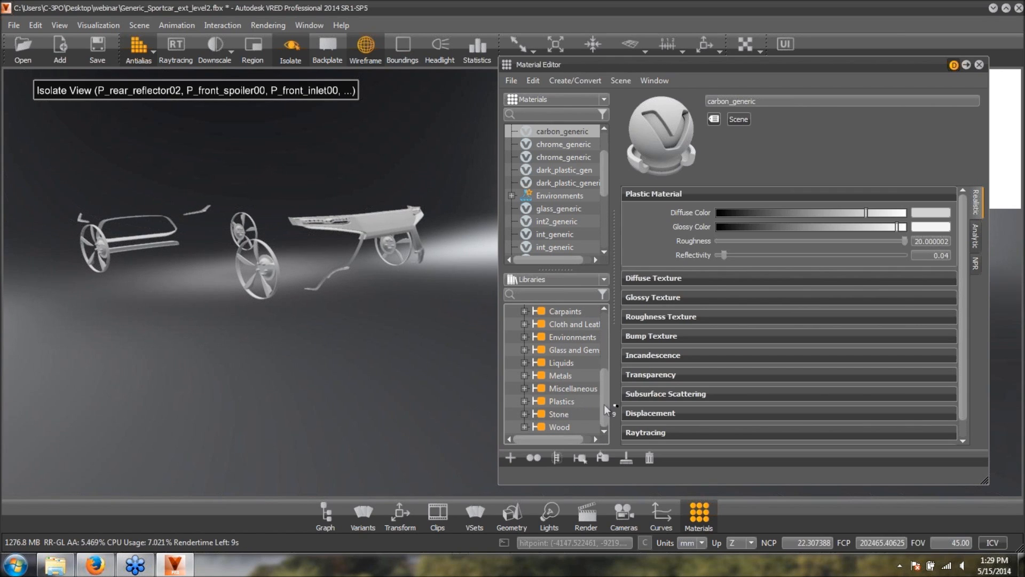
pyautogui.scroll(2, 604, 405)
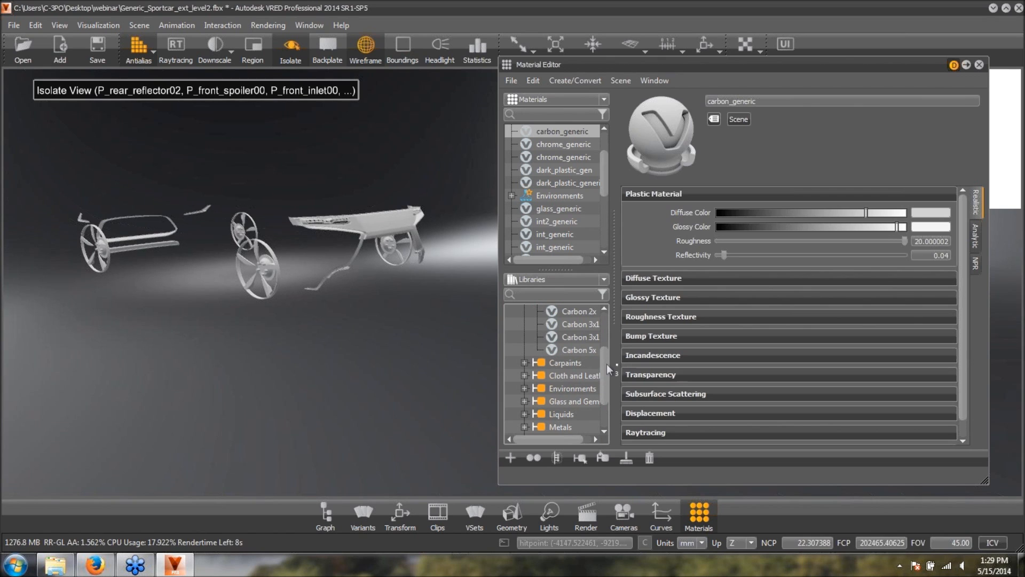
pyautogui.scroll(1, 605, 345)
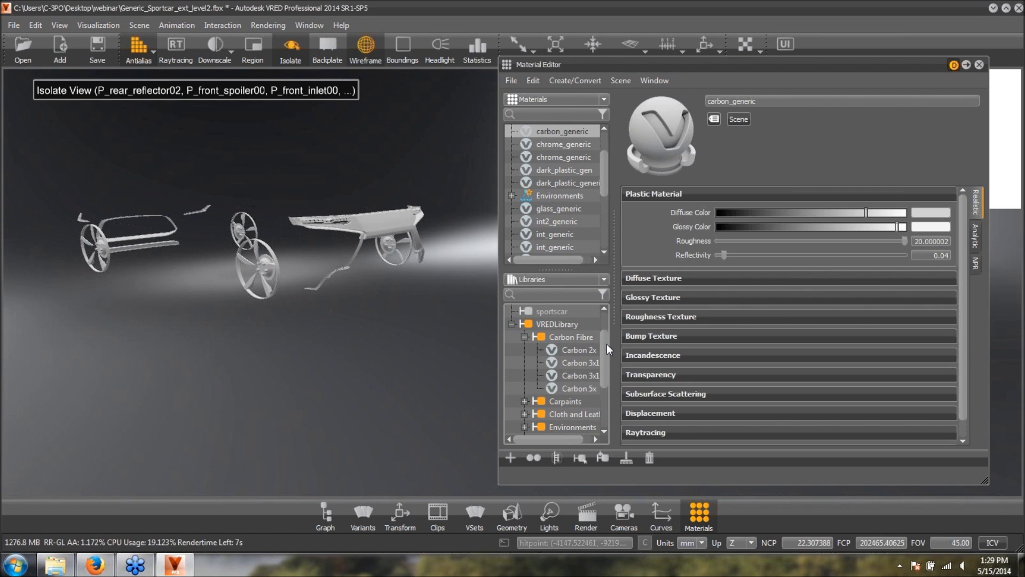
# - Turn off the wireframe display and apply the library's Carbon 2x material to the isolated parts
pyautogui.keyDown('alt'); pyautogui.moveTo(384, 257); pyautogui.dragTo(379, 236, button='right'); pyautogui.keyUp('alt')
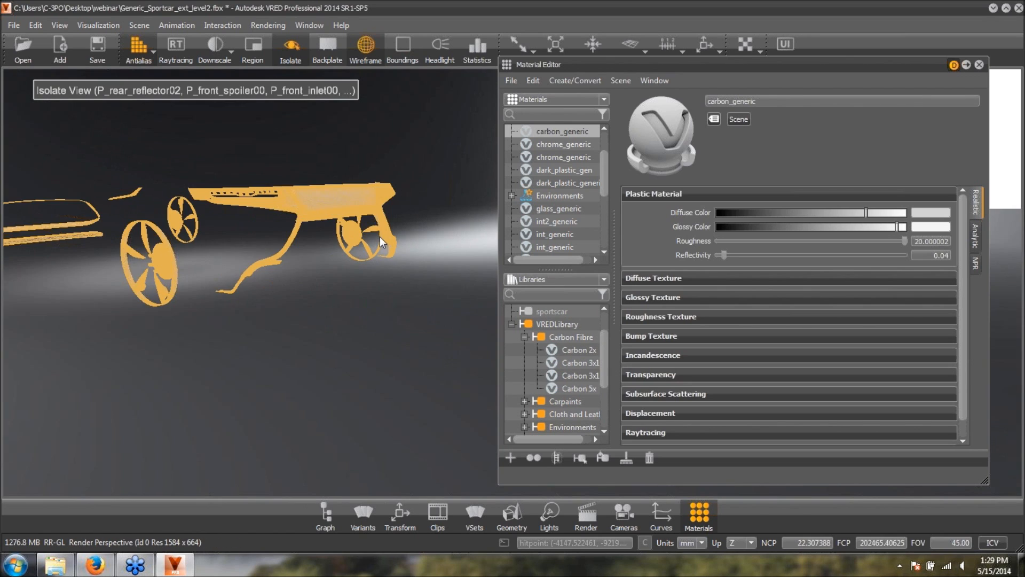
pyautogui.keyDown('alt'); pyautogui.moveTo(380, 237); pyautogui.dragTo(386, 357, button='middle'); pyautogui.keyUp('alt')
pyautogui.keyDown('alt'); pyautogui.moveTo(386, 357); pyautogui.dragTo(385, 271); pyautogui.keyUp('alt')
pyautogui.keyDown('alt'); pyautogui.moveTo(386, 271); pyautogui.dragTo(383, 233, button='right'); pyautogui.keyUp('alt')
pyautogui.click(359, 45)
pyautogui.moveTo(585, 352); pyautogui.dragTo(353, 261)
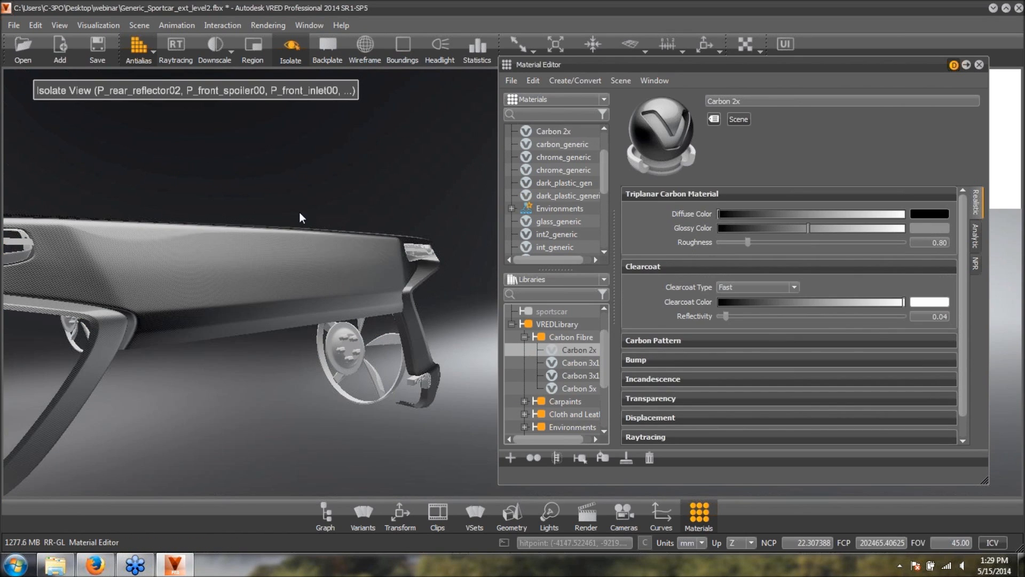
# - Try the Carbon 5x and Carbon 3x1 staircase materials on the isolated parts up close and reapply Carbon 2x
pyautogui.keyDown('alt'); pyautogui.moveTo(313, 251); pyautogui.dragTo(316, 309, button='right'); pyautogui.keyUp('alt')
pyautogui.keyDown('alt'); pyautogui.moveTo(355, 267); pyautogui.dragTo(476, 377); pyautogui.keyUp('alt')
pyautogui.moveTo(585, 366); pyautogui.dragTo(563, 437)
pyautogui.moveTo(266, 239); pyautogui.dragTo(606, 356, button='right')
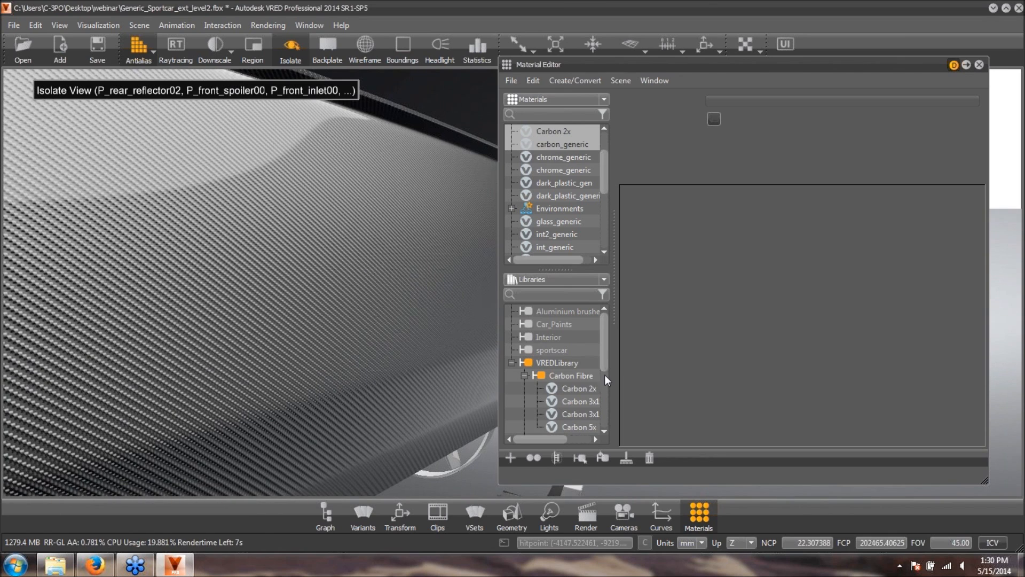
pyautogui.scroll(-1, 606, 375)
pyautogui.moveTo(579, 388); pyautogui.dragTo(335, 313)
pyautogui.moveTo(580, 375); pyautogui.dragTo(297, 299)
pyautogui.moveTo(575, 350); pyautogui.dragTo(332, 290)
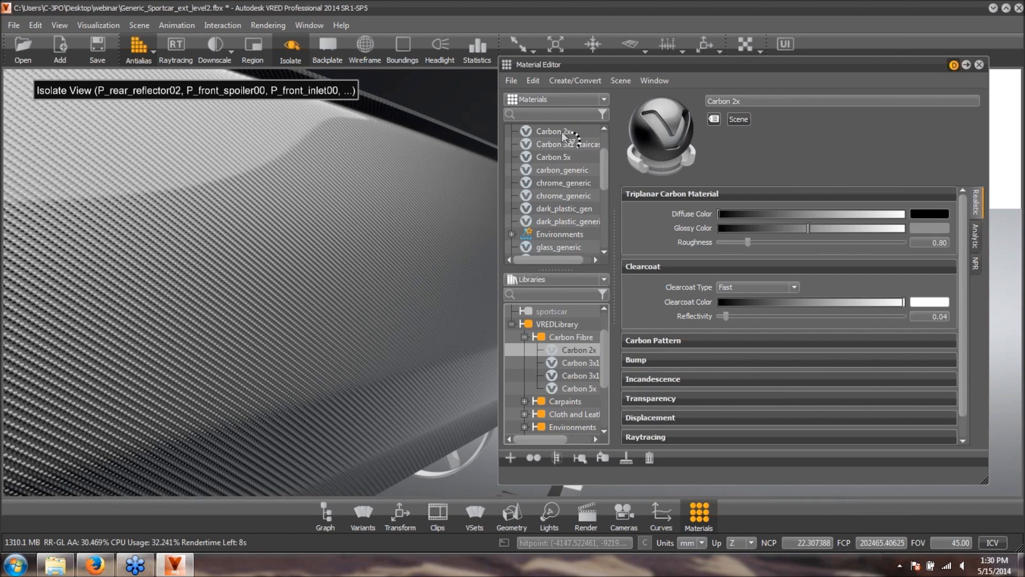
# - Reference the unused materials of the scene
pyautogui.click(533, 80)
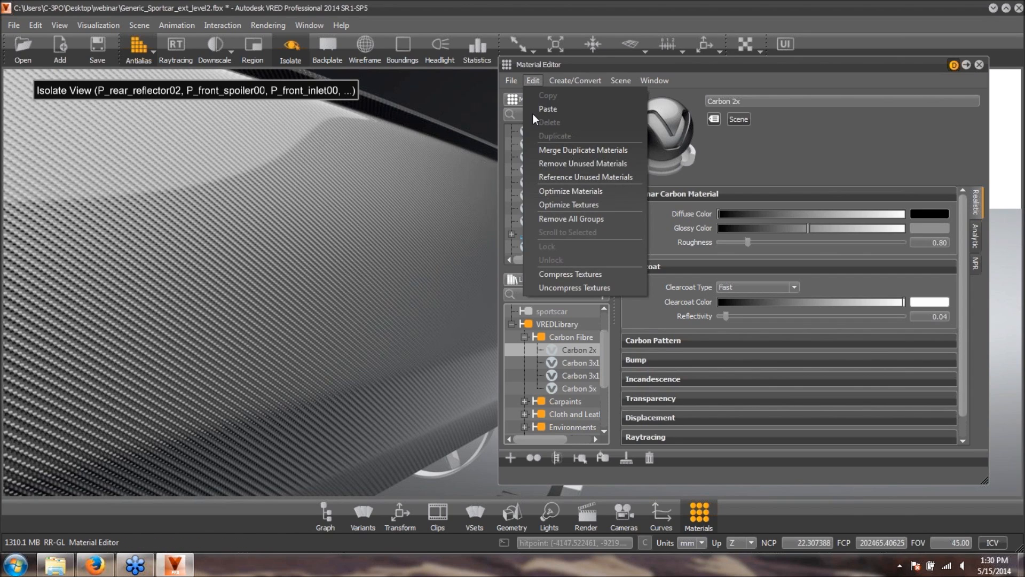
pyautogui.click(559, 177)
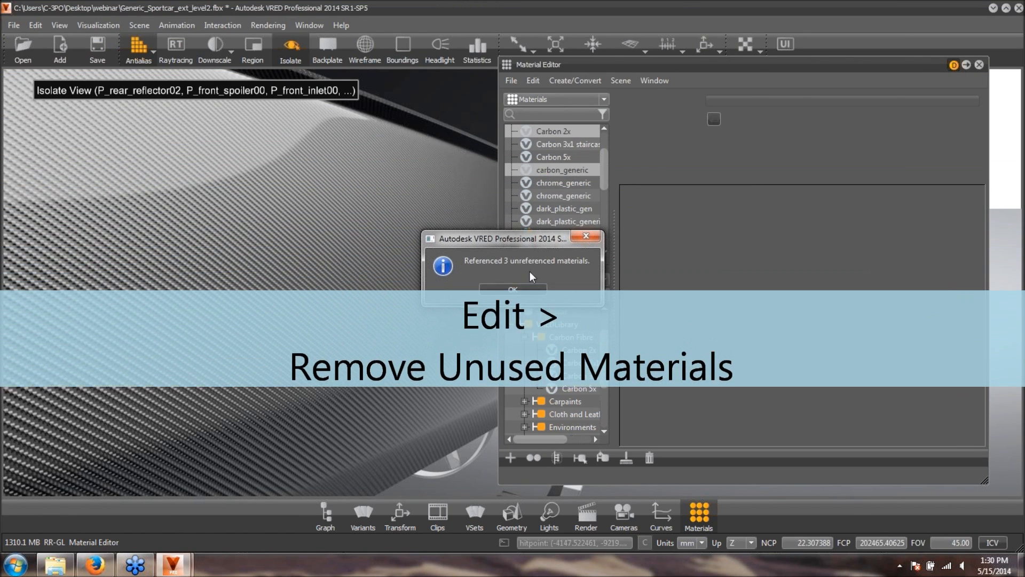
pyautogui.click(514, 290)
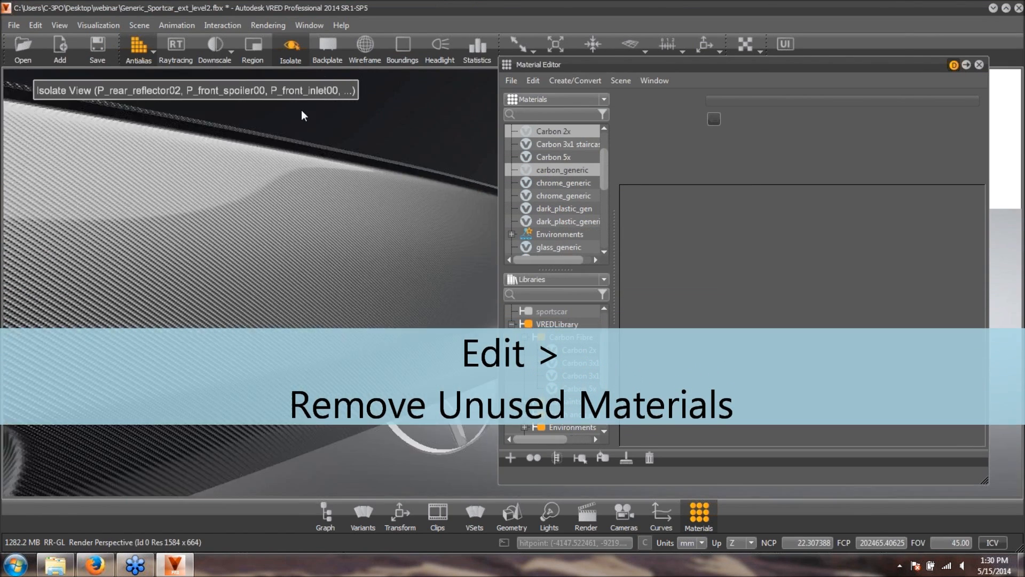
# - End the isolated view, pick the rear light's red_glass_generic material from the model and turn on the wireframe display
pyautogui.click(300, 52)
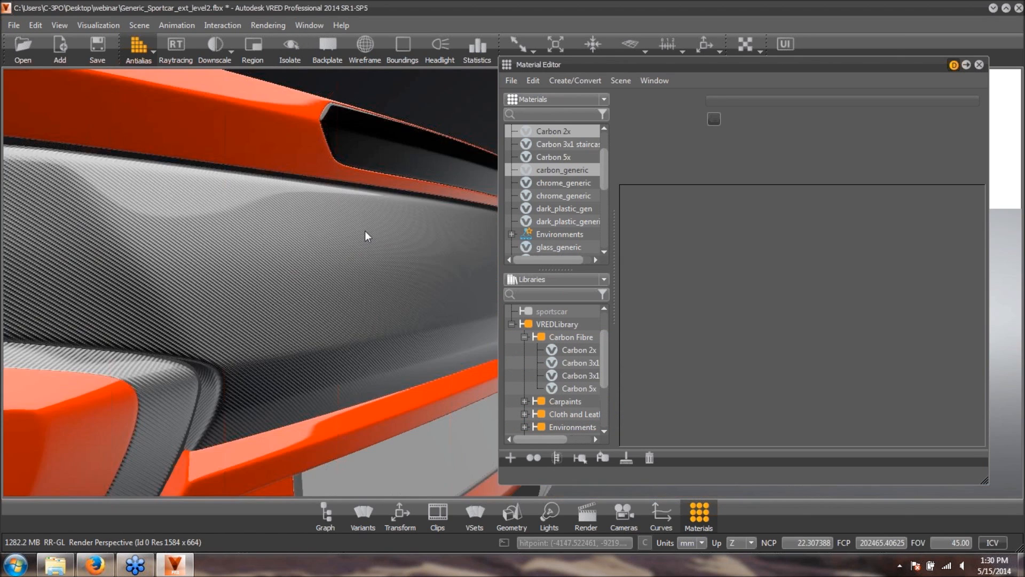
pyautogui.moveTo(365, 231); pyautogui.dragTo(283, 233, button='right')
pyautogui.moveTo(283, 233); pyautogui.dragTo(387, 244, button='middle')
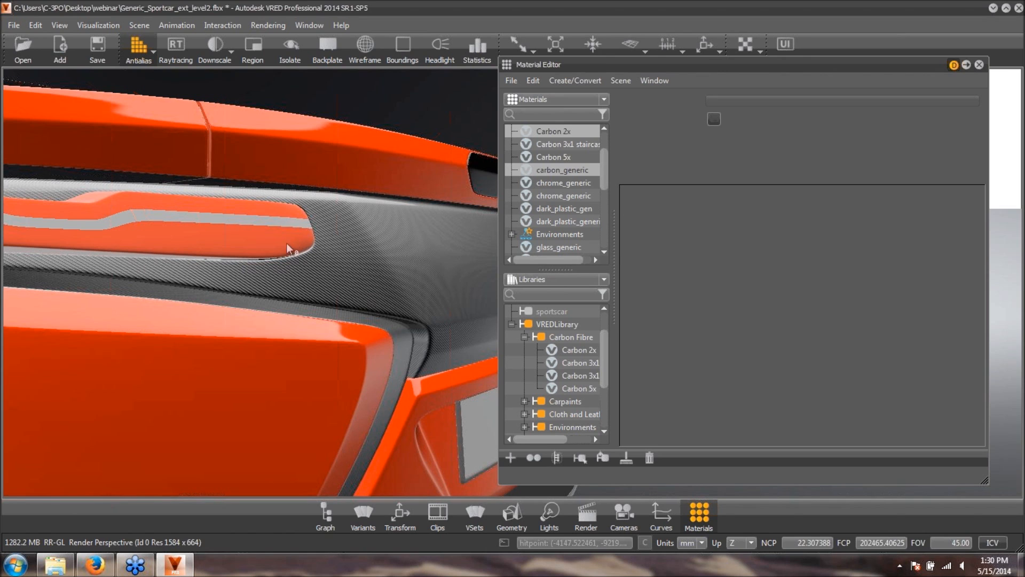
pyautogui.keyDown('ctrl'); pyautogui.keyDown('shift'); pyautogui.click(264, 239); pyautogui.keyUp('shift'); pyautogui.keyUp('ctrl')
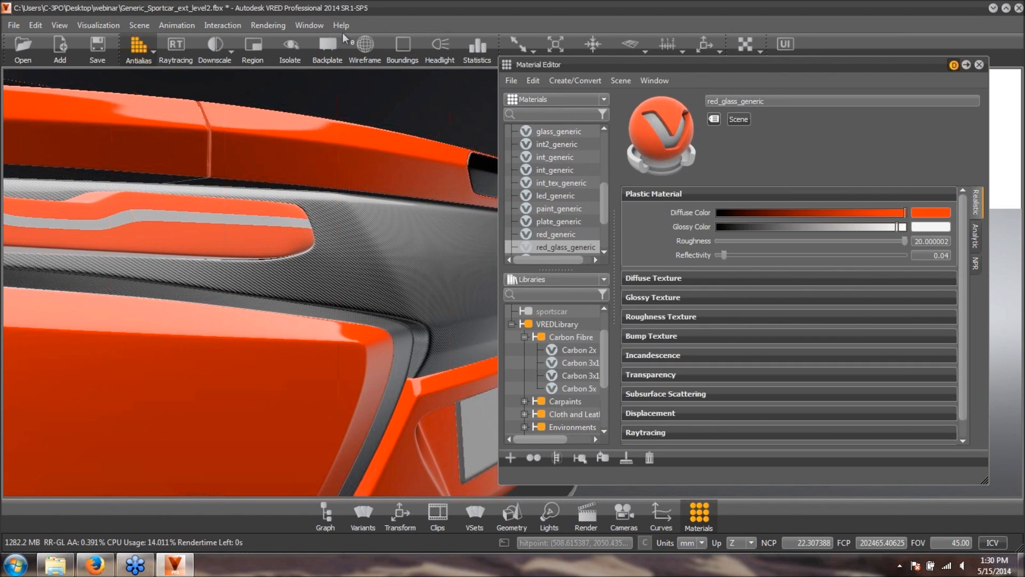
pyautogui.click(366, 47)
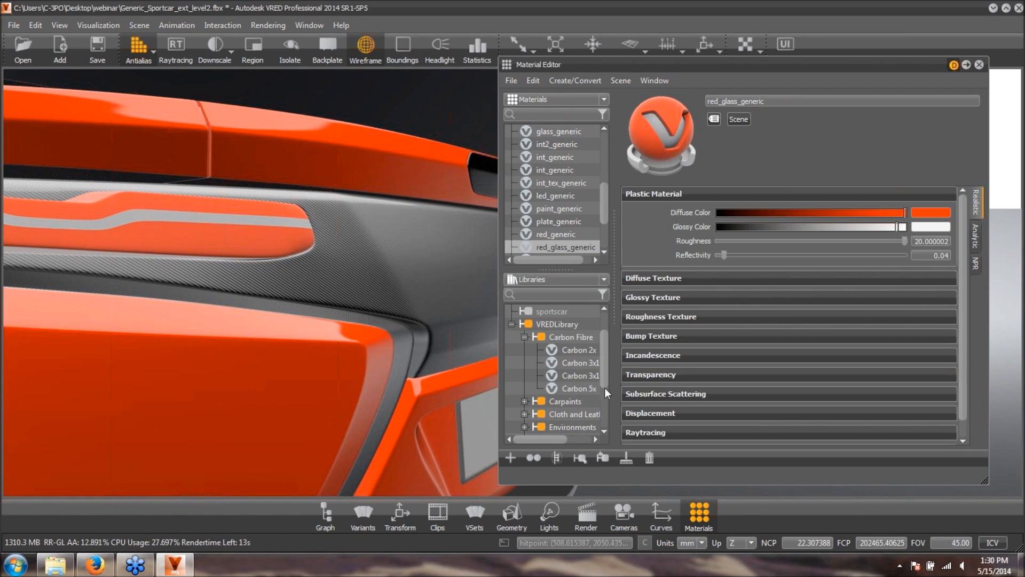
# - Expand the library's Glass and Gems folder down to Acrylic Glass and widen the list to read the full material names
pyautogui.scroll(-2, 537, 387)
pyautogui.click(525, 375)
pyautogui.doubleClick(569, 391)
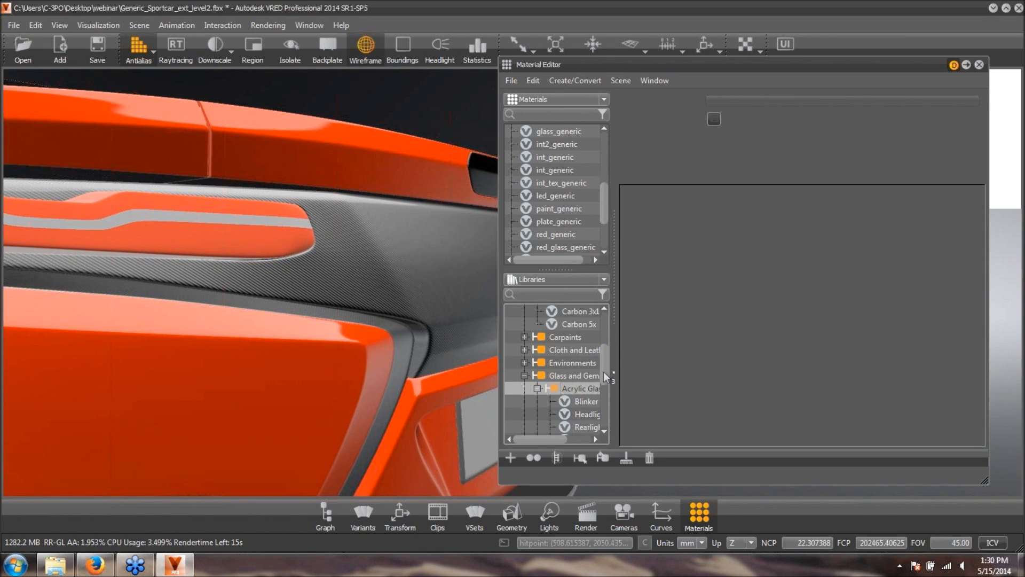
pyautogui.scroll(-1, 594, 390)
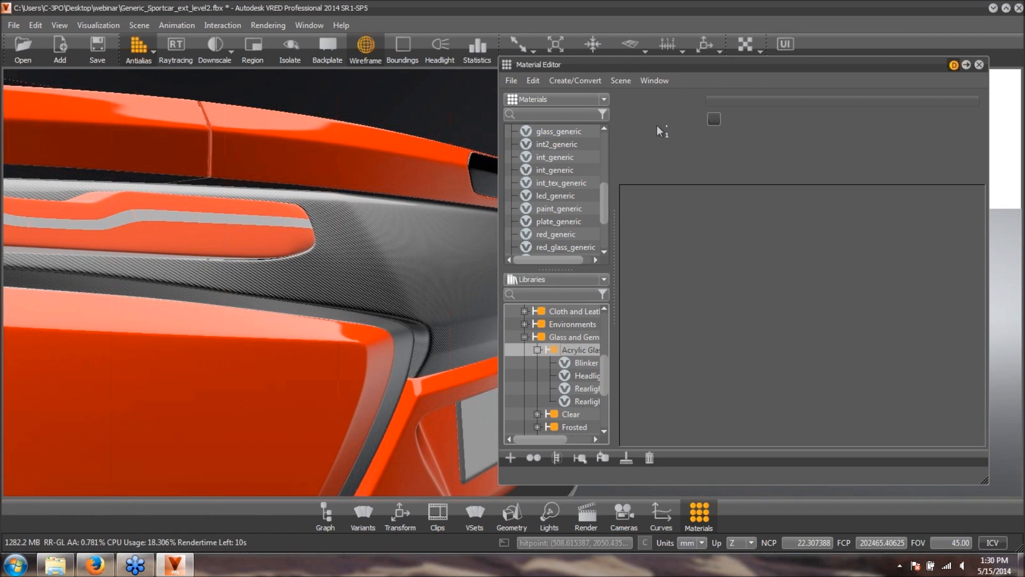
pyautogui.click(650, 85)
pyautogui.click(616, 253)
pyautogui.moveTo(616, 254); pyautogui.dragTo(689, 262)
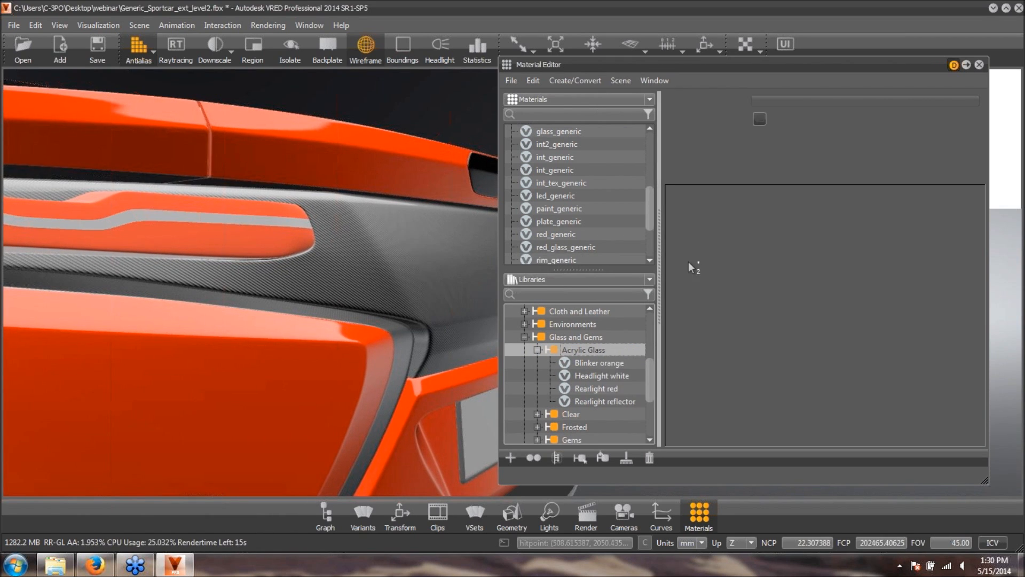
# - Apply the Rearlight red material to the rear light glass and turn off the wireframe display
pyautogui.click(599, 387)
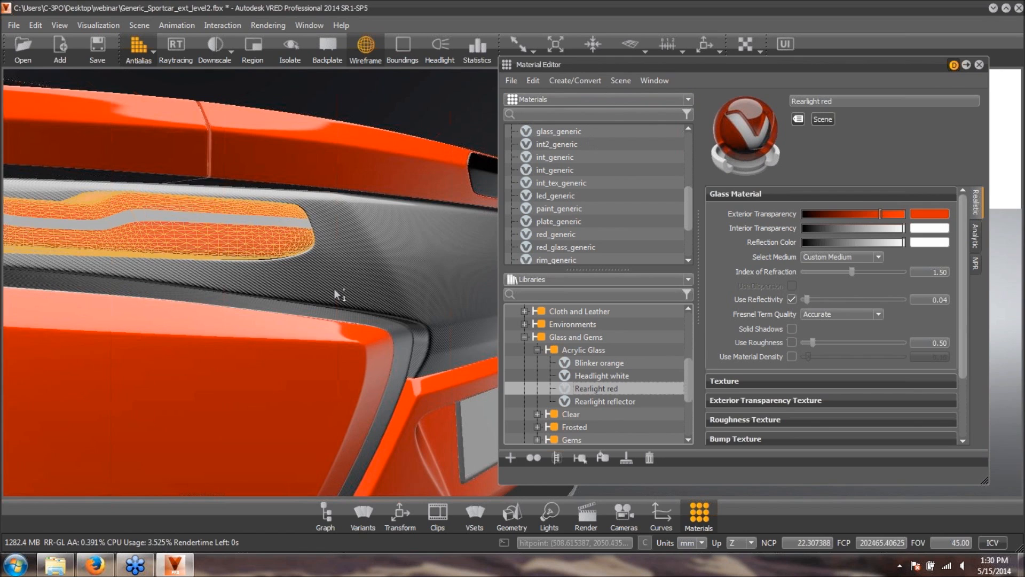
pyautogui.press('Escape')
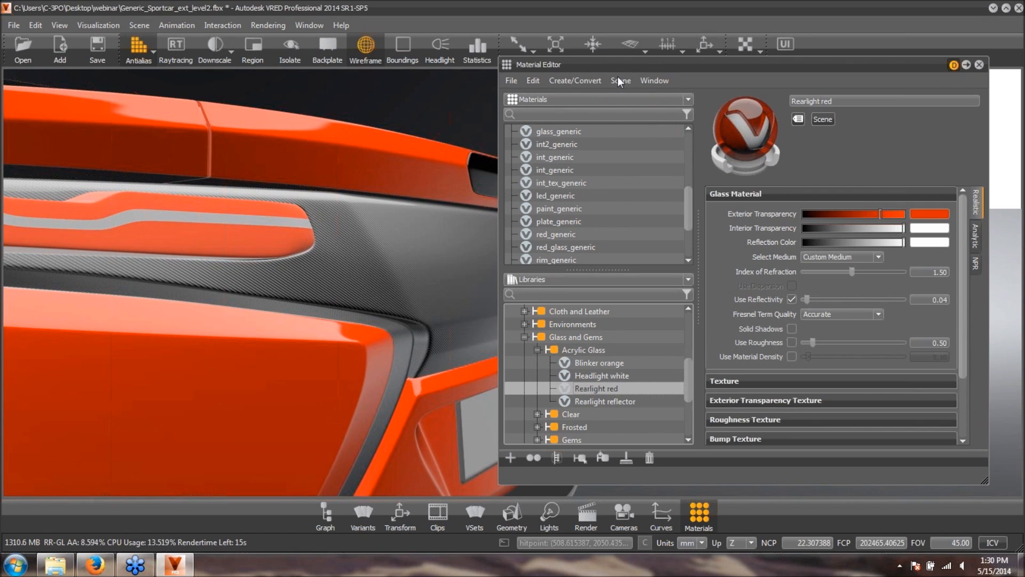
pyautogui.click(364, 55)
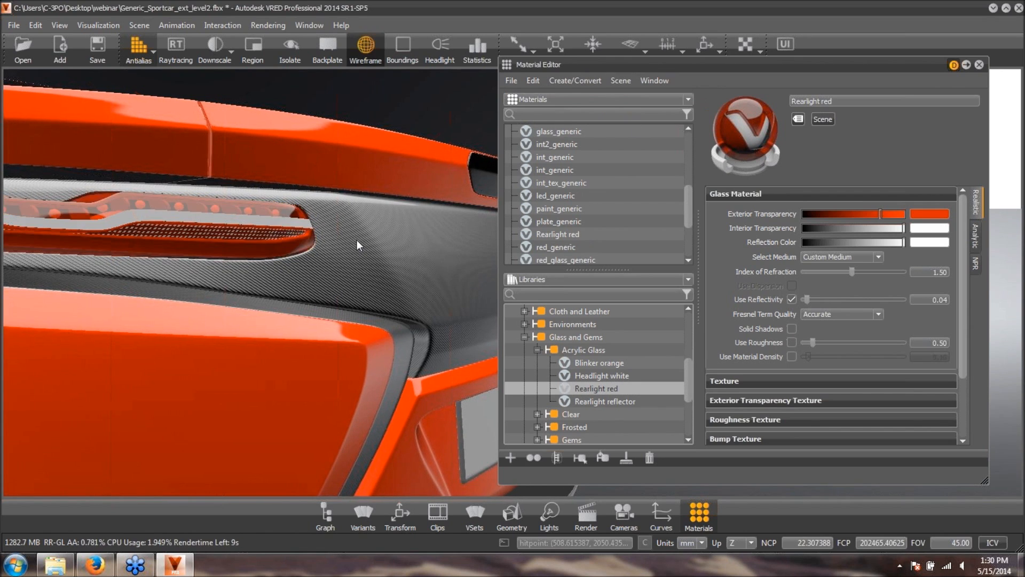
pyautogui.keyDown('alt'); pyautogui.moveTo(306, 177); pyautogui.dragTo(325, 200, button='right'); pyautogui.keyUp('alt')
pyautogui.keyDown('alt'); pyautogui.moveTo(373, 241); pyautogui.dragTo(319, 253, button='right'); pyautogui.keyUp('alt')
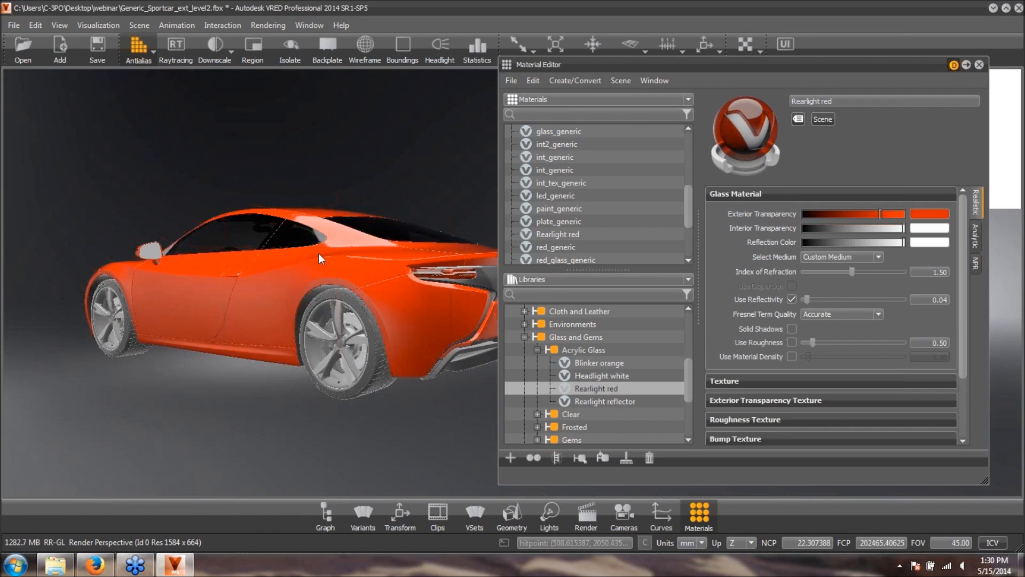
pyautogui.keyDown('alt'); pyautogui.moveTo(319, 253); pyautogui.dragTo(288, 275); pyautogui.keyUp('alt')
pyautogui.keyDown('alt'); pyautogui.moveTo(481, 277); pyautogui.dragTo(252, 237); pyautogui.keyUp('alt')
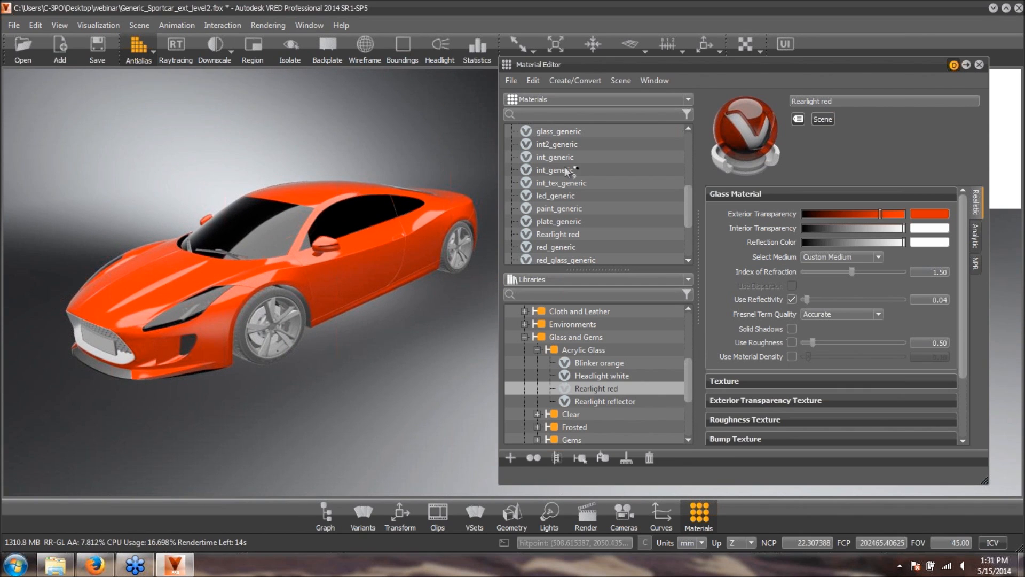
# - Open the refined_materials scene from the scenes folder without saving the changes to the current file
pyautogui.click(568, 131)
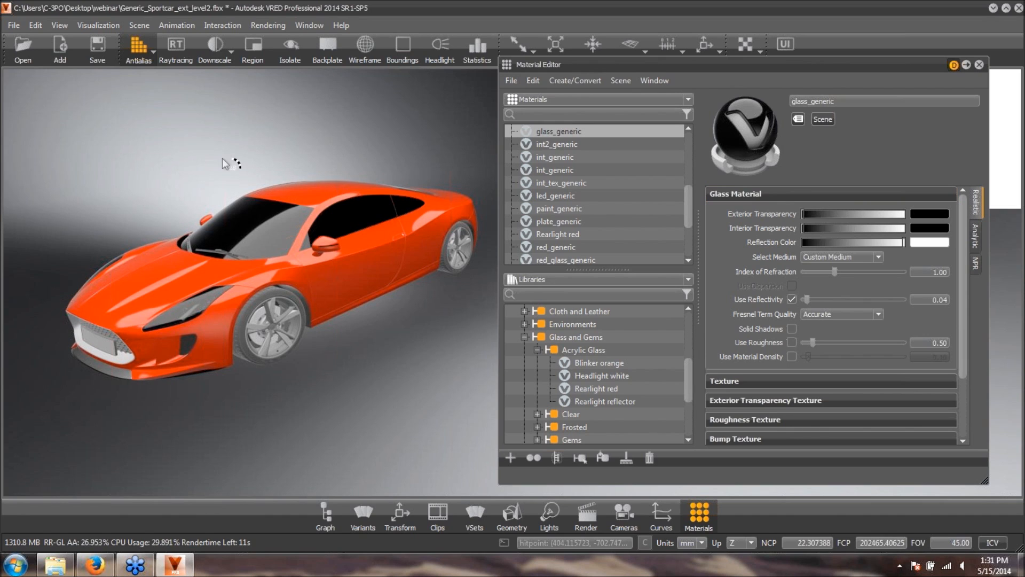
pyautogui.click(24, 49)
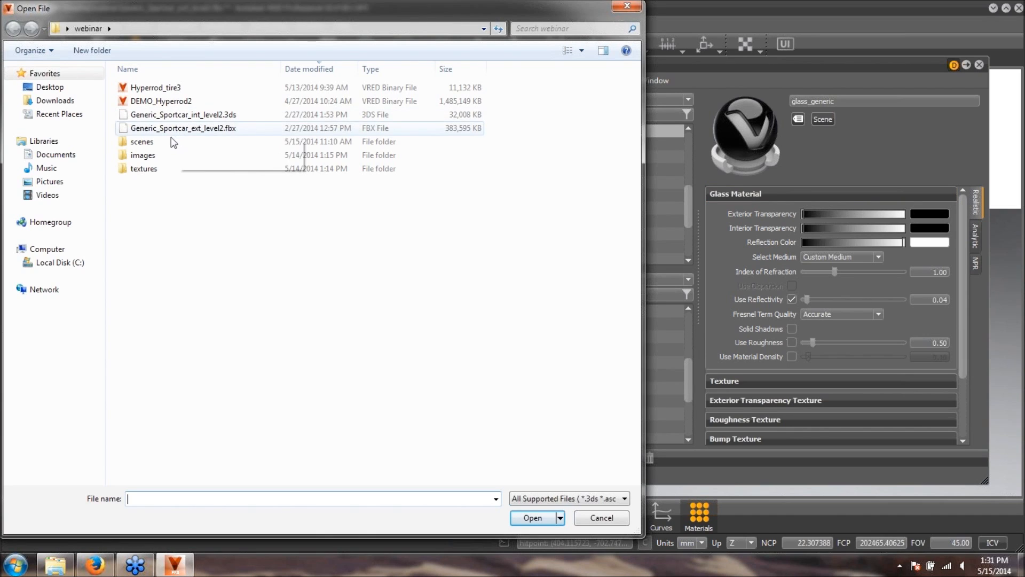
pyautogui.click(142, 142)
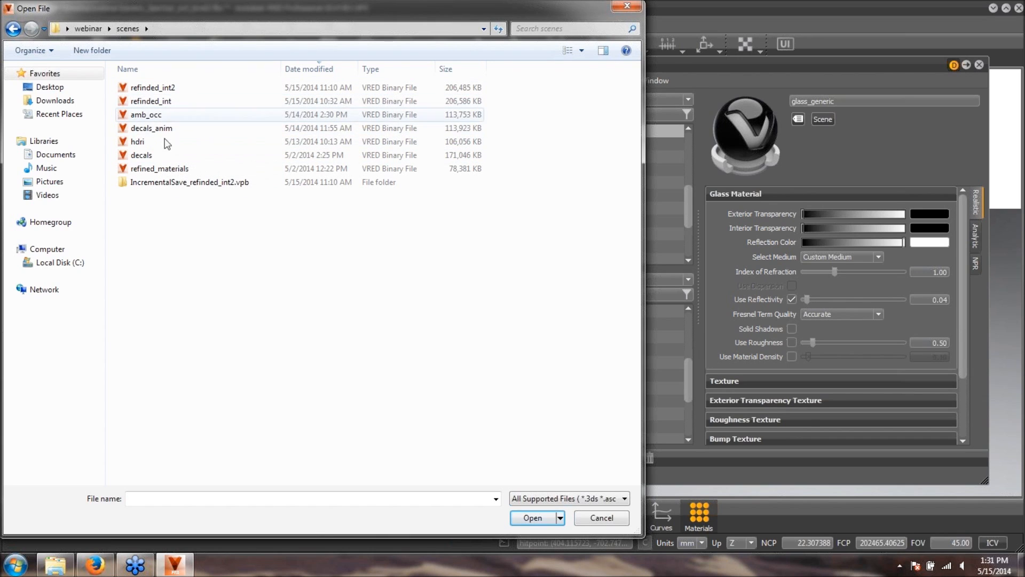
pyautogui.click(167, 170)
pyautogui.click(523, 518)
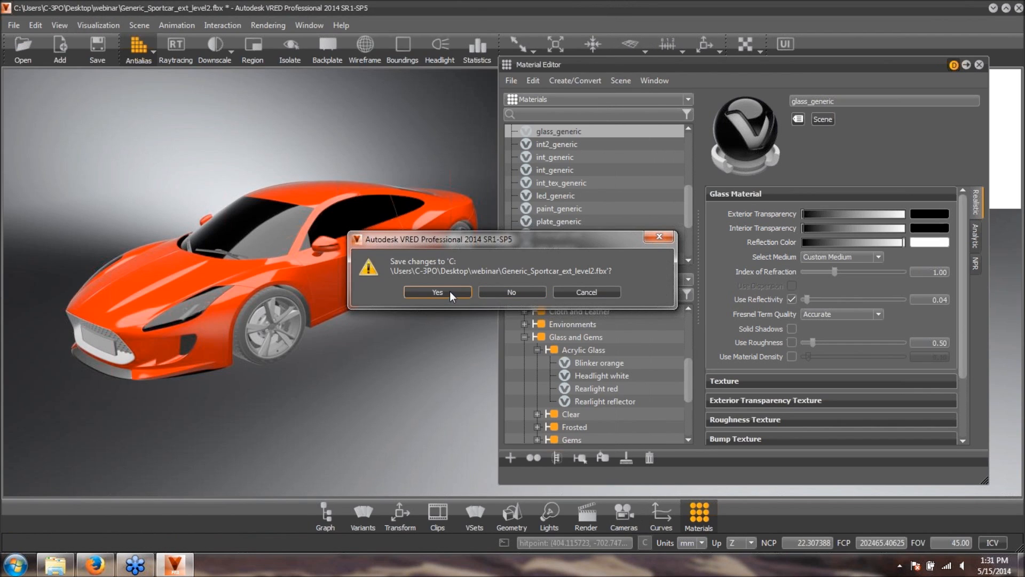
pyautogui.click(513, 292)
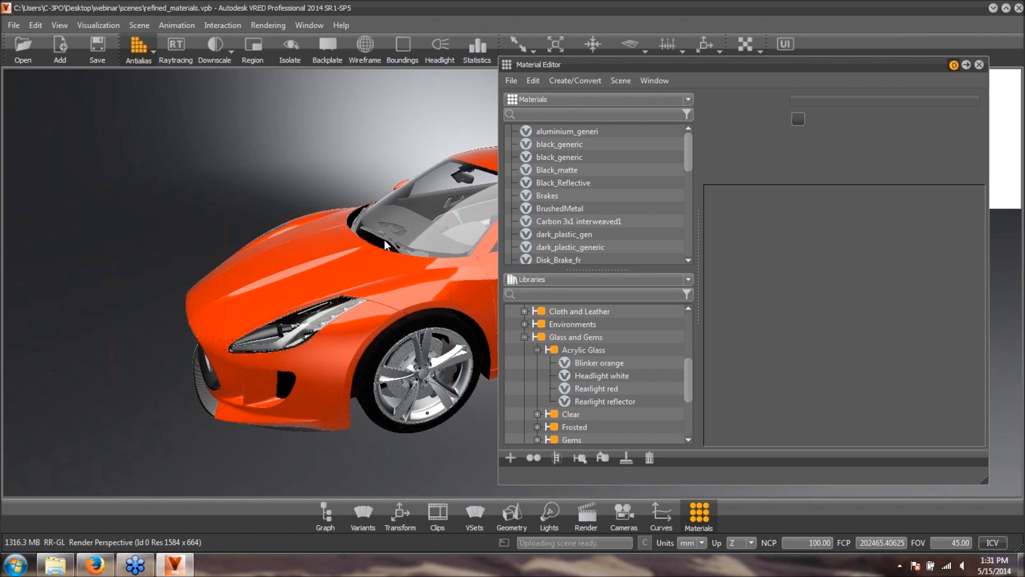
# - Move the Material Editor aside and examine the car's refined materials, including the front wheel up close
pyautogui.moveTo(596, 65); pyautogui.dragTo(786, 72)
pyautogui.moveTo(348, 208); pyautogui.dragTo(207, 213, button='middle')
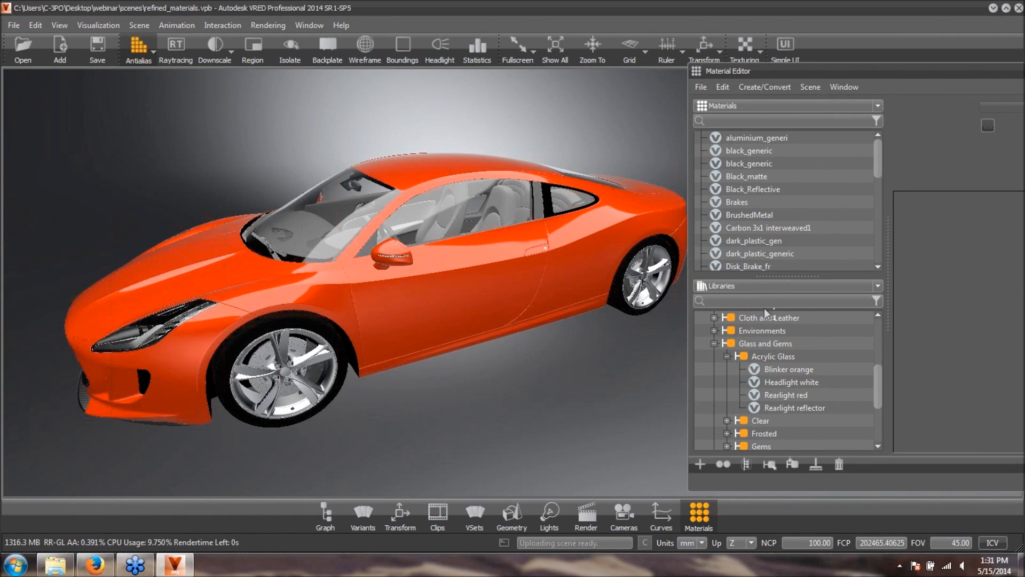
pyautogui.moveTo(876, 366); pyautogui.dragTo(880, 309)
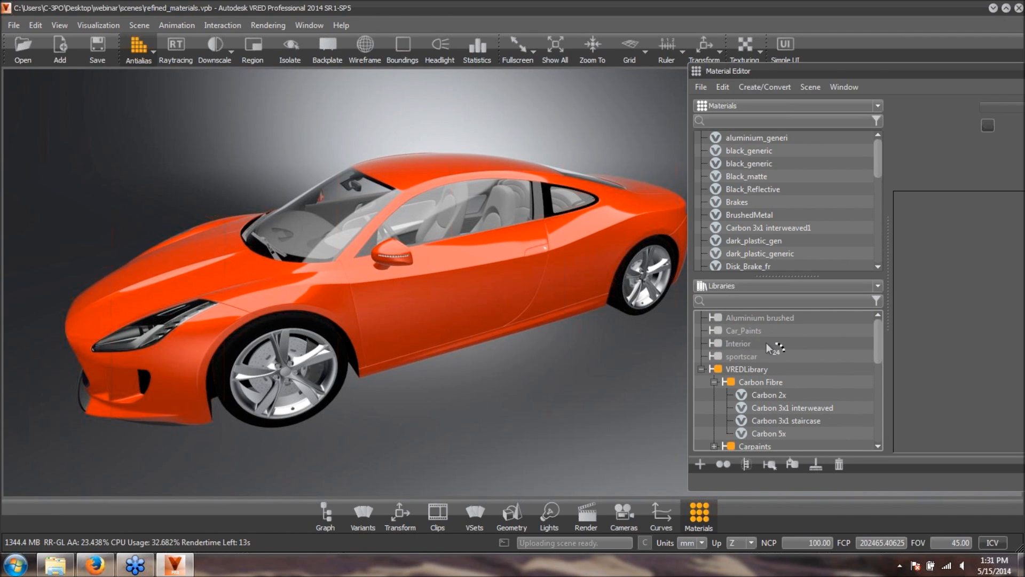
pyautogui.moveTo(534, 321); pyautogui.dragTo(552, 419, button='right')
pyautogui.moveTo(476, 316); pyautogui.dragTo(598, 230, button='middle')
pyautogui.moveTo(545, 315); pyautogui.dragTo(597, 378, button='right')
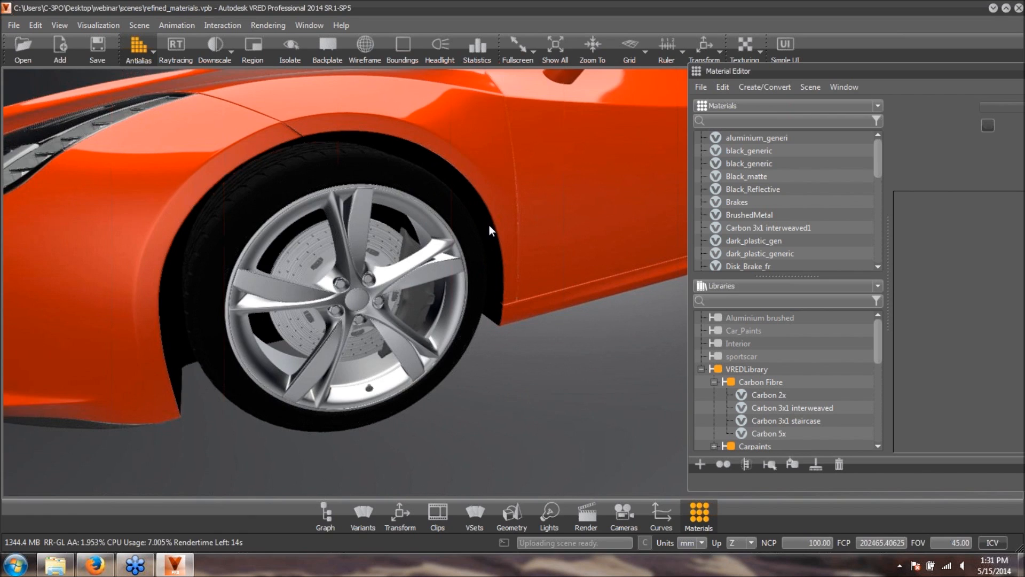
# - Bring the whole car back into view and close the Material Editor
pyautogui.moveTo(489, 226); pyautogui.dragTo(461, 225, button='right')
pyautogui.moveTo(678, 289); pyautogui.dragTo(527, 310, button='middle')
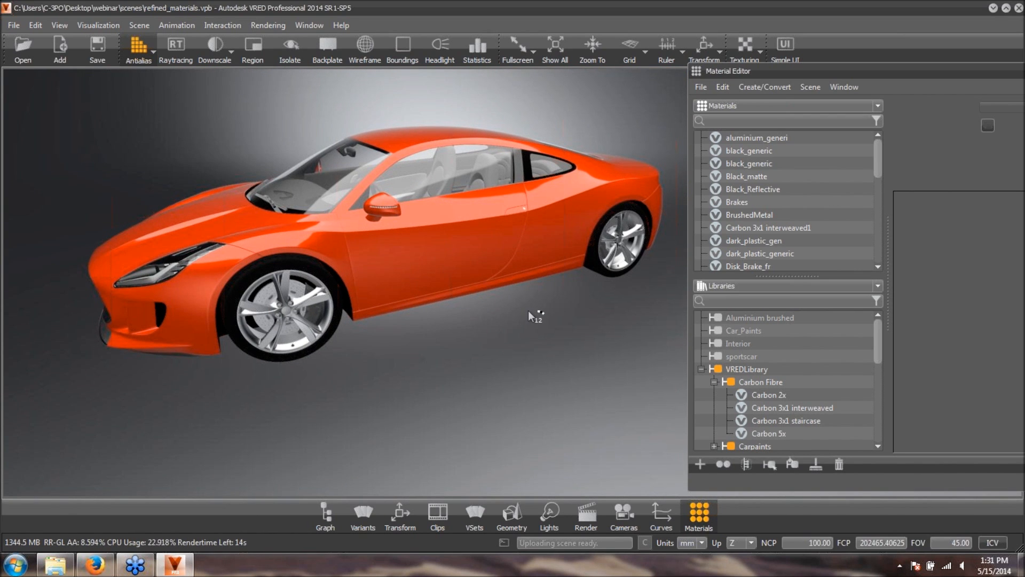
pyautogui.moveTo(421, 261); pyautogui.dragTo(835, 75, button='right')
pyautogui.moveTo(844, 73); pyautogui.dragTo(666, 73)
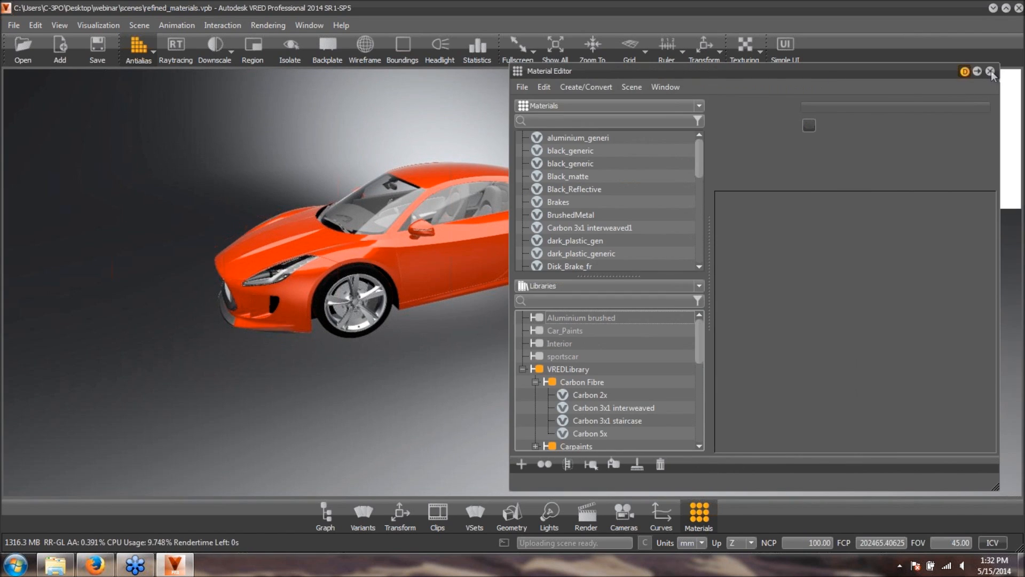
pyautogui.press('m')
# - Examine the car and the entire studio dome surrounding it from outside
pyautogui.moveTo(697, 245); pyautogui.dragTo(691, 269)
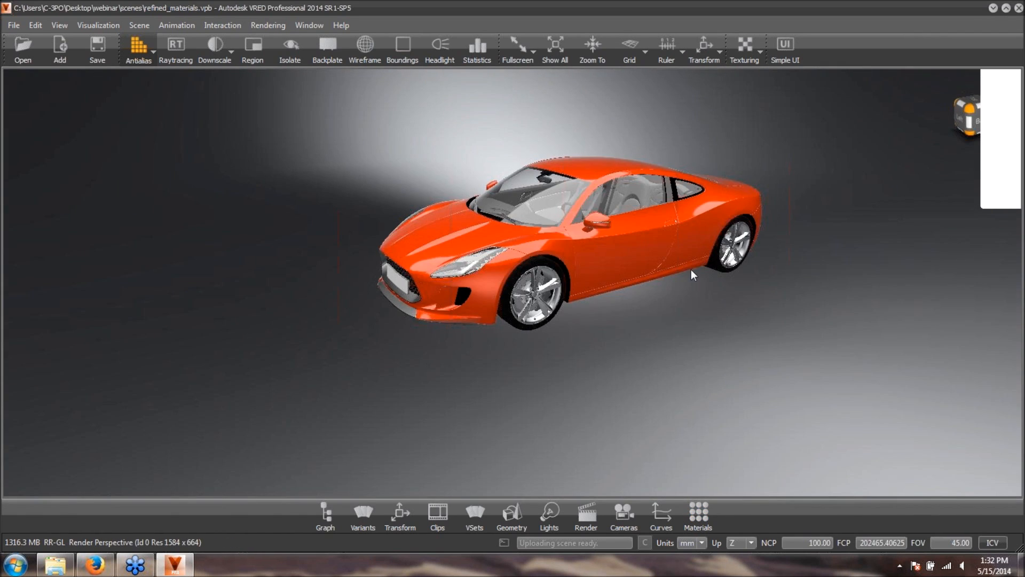
pyautogui.moveTo(640, 215); pyautogui.dragTo(597, 321, button='right')
pyautogui.moveTo(611, 303); pyautogui.dragTo(637, 279)
pyautogui.moveTo(641, 328); pyautogui.dragTo(561, 235, button='right')
pyautogui.moveTo(587, 219); pyautogui.dragTo(588, 332, button='middle')
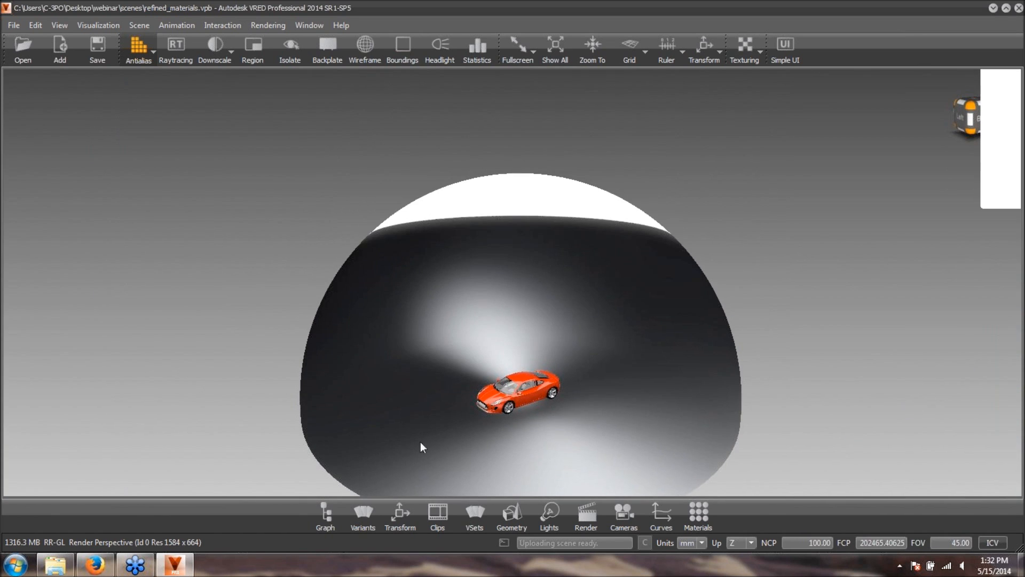
pyautogui.moveTo(579, 309); pyautogui.dragTo(590, 290)
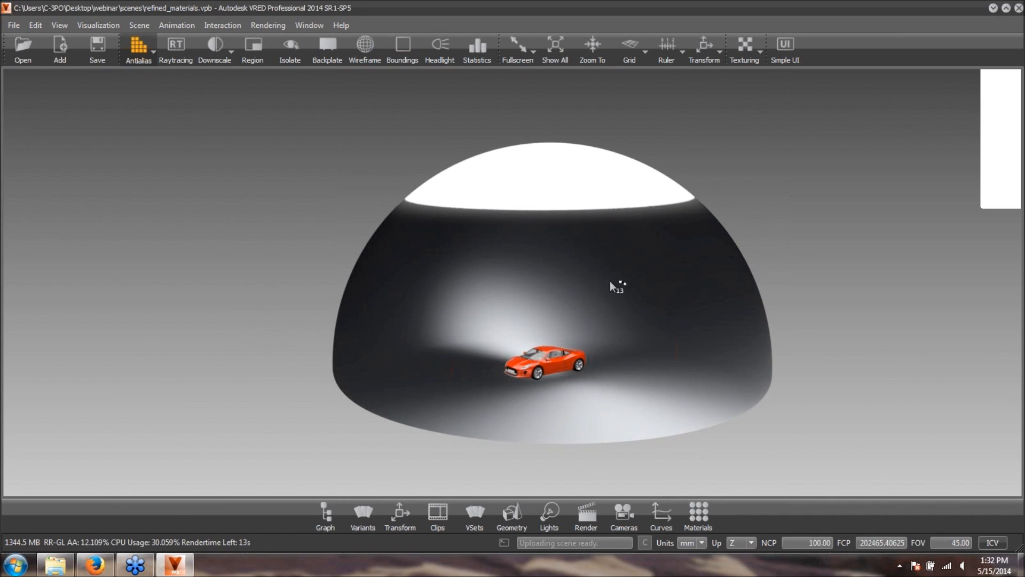
# - Open the Scenegraph, expand the EnvironmentsTransform and Environments nodes, and select the shadow plane beneath the car
pyautogui.click(324, 518)
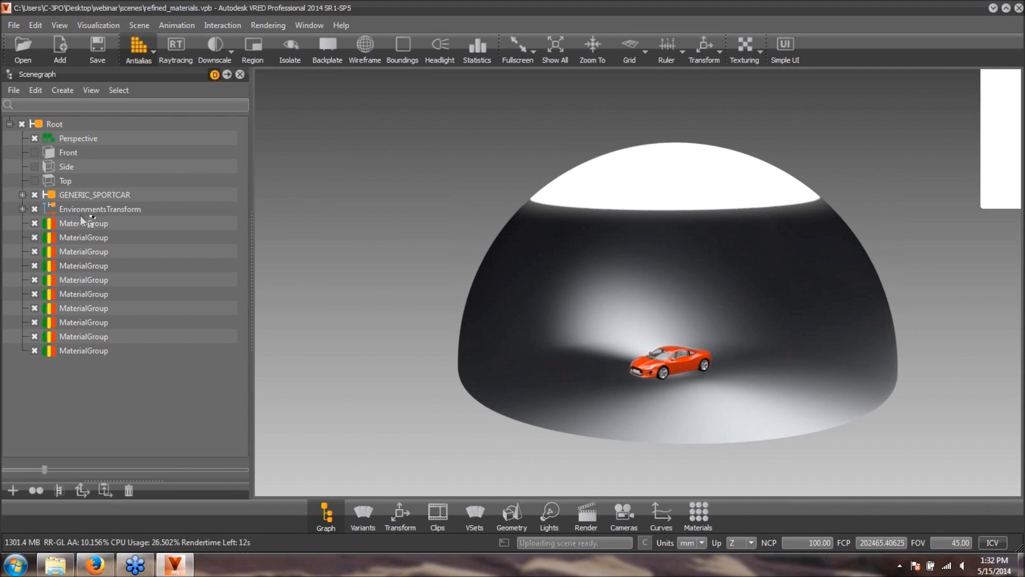
pyautogui.click(22, 209)
pyautogui.click(35, 224)
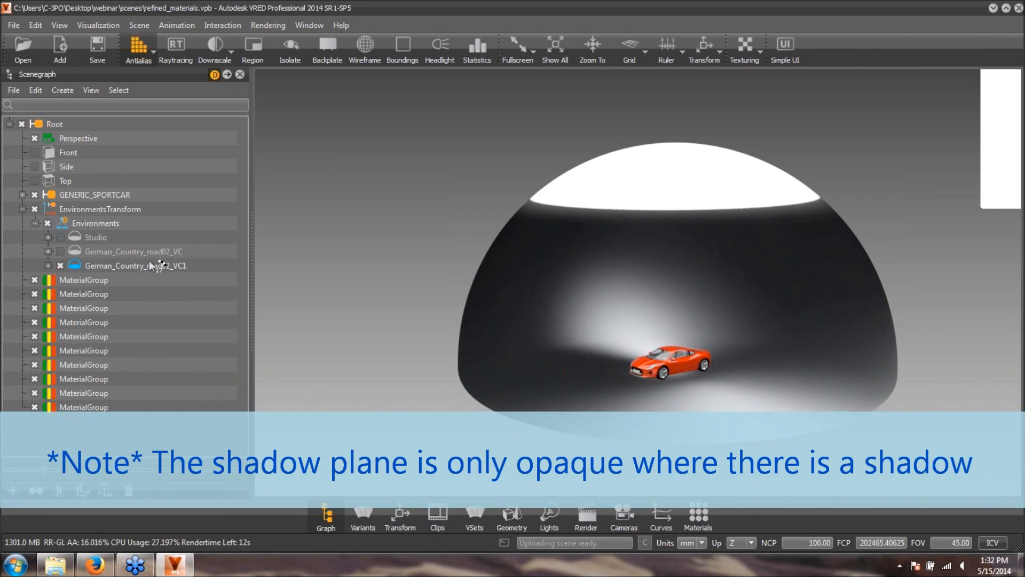
pyautogui.click(105, 123)
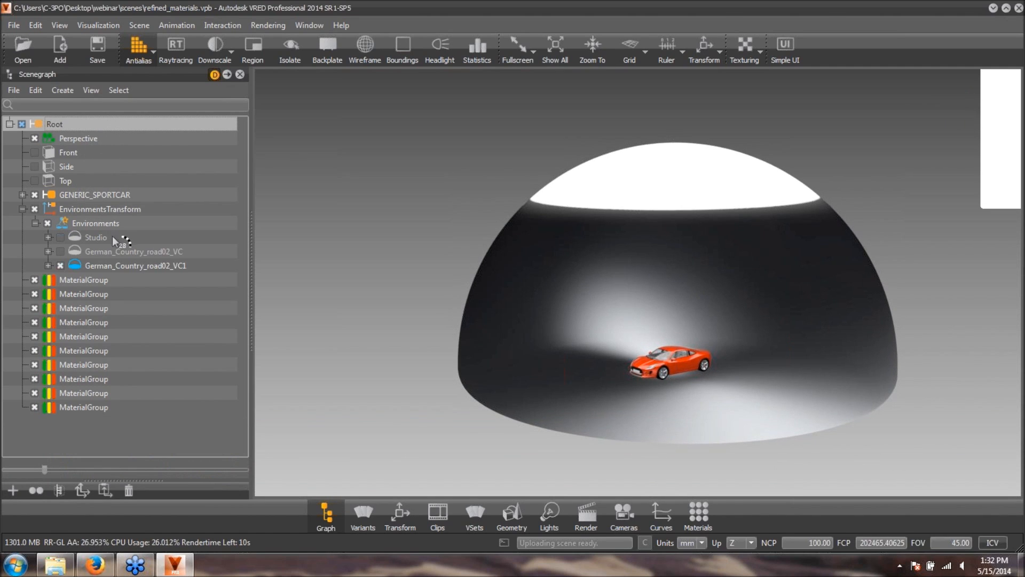
pyautogui.keyDown('shift'); pyautogui.click(550, 391); pyautogui.keyUp('shift')
# - Switch to Windows Explorer, open the webinar textures folder, and place its window so the dome remains accessible
pyautogui.click(55, 565)
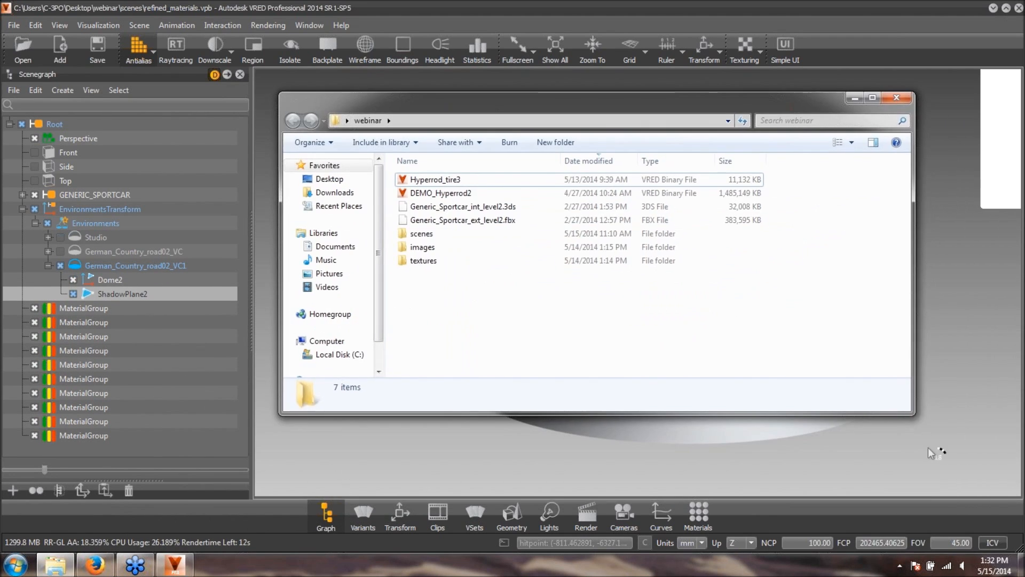
pyautogui.moveTo(864, 351); pyautogui.dragTo(810, 303)
pyautogui.moveTo(557, 105); pyautogui.dragTo(516, 416)
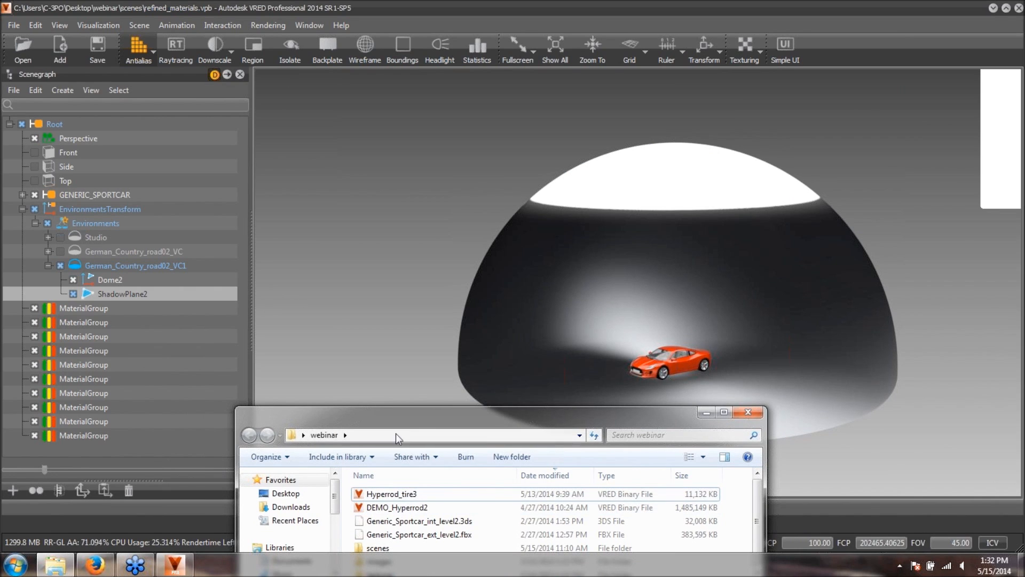
pyautogui.moveTo(398, 419); pyautogui.dragTo(325, 286)
pyautogui.doubleClick(306, 442)
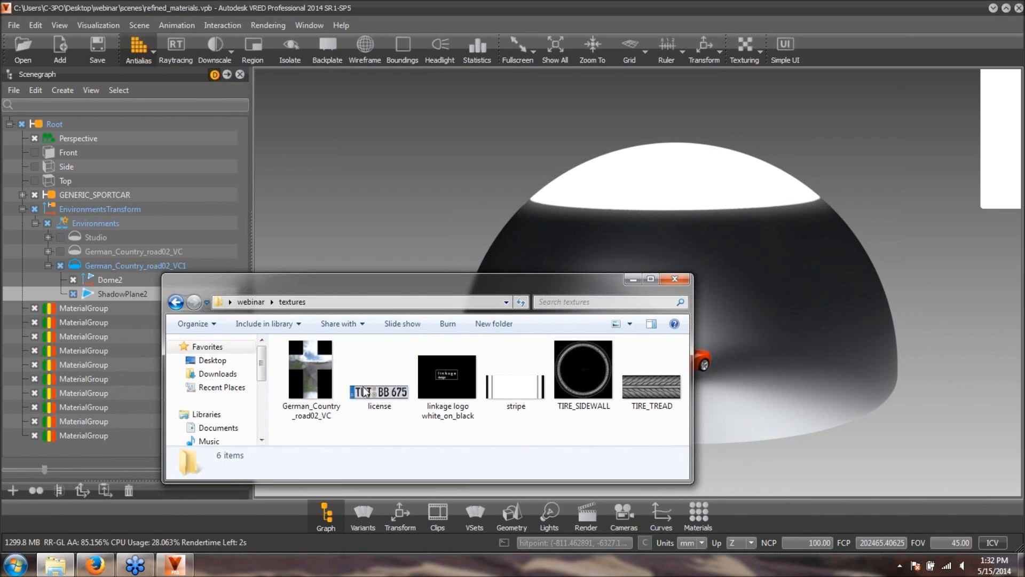
pyautogui.moveTo(354, 282); pyautogui.dragTo(335, 374)
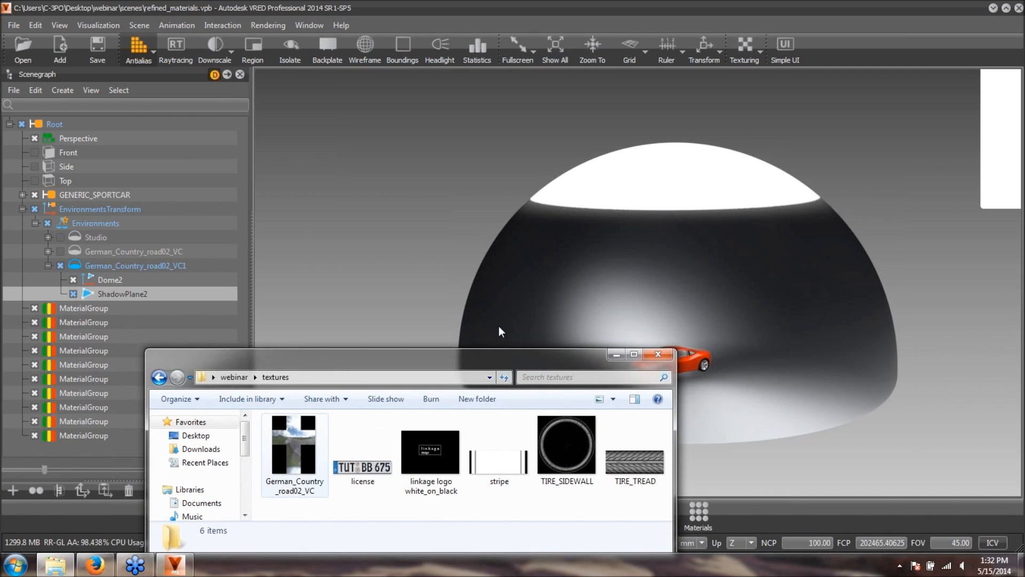
# - Add the German_Country_road02_VC HDR image to the scene as a new sphere environment and close the textures folder
pyautogui.moveTo(294, 443); pyautogui.dragTo(669, 267)
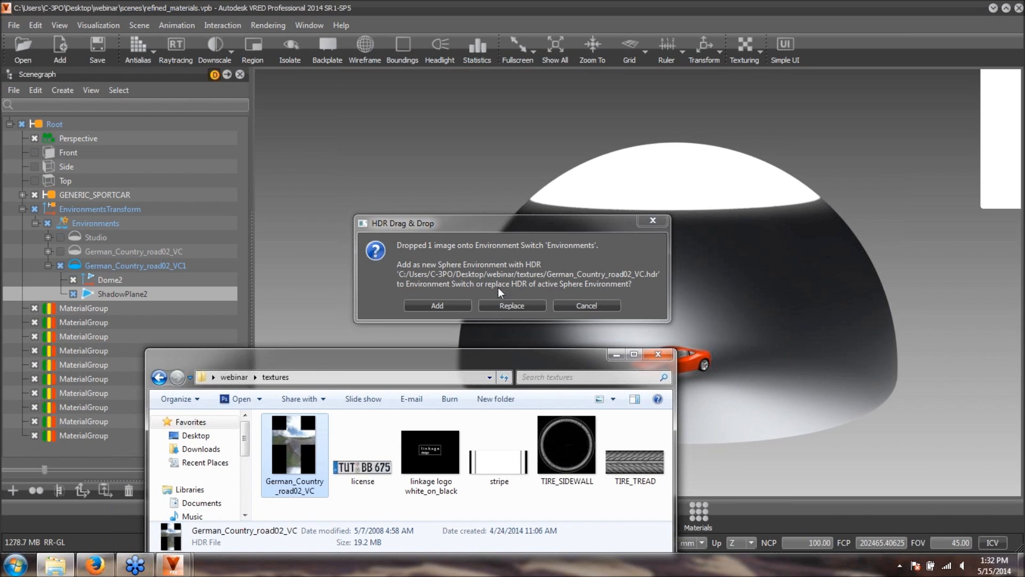
pyautogui.click(451, 305)
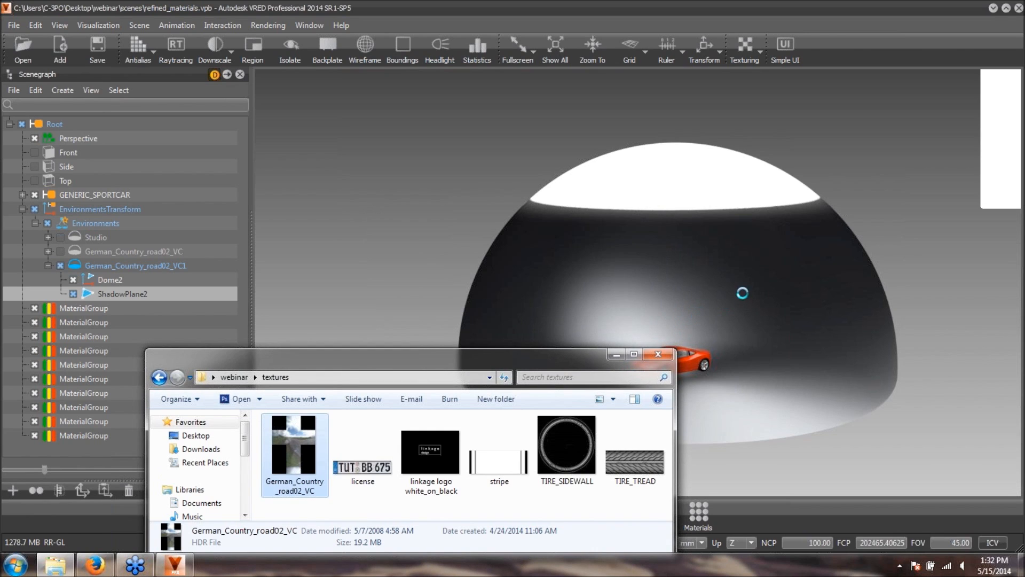
pyautogui.click(659, 354)
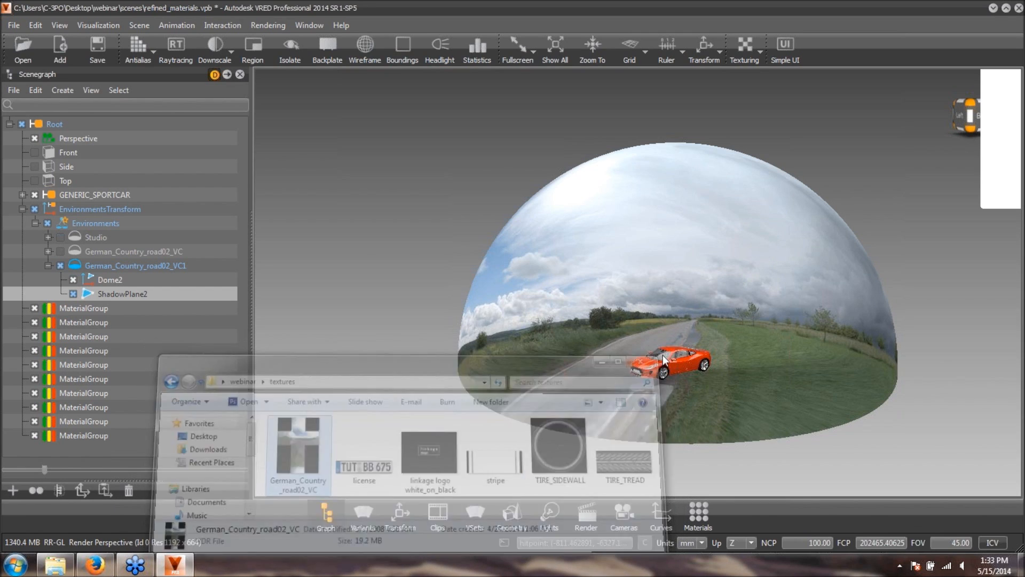
# - Examine the car up close against the country road environment from several angles
pyautogui.moveTo(761, 373); pyautogui.dragTo(642, 386)
pyautogui.scroll(3, 642, 386)
pyautogui.moveTo(652, 376); pyautogui.dragTo(463, 234, button='middle')
pyautogui.moveTo(588, 239); pyautogui.dragTo(604, 251, button='middle')
pyautogui.moveTo(605, 383); pyautogui.dragTo(642, 288, button='right')
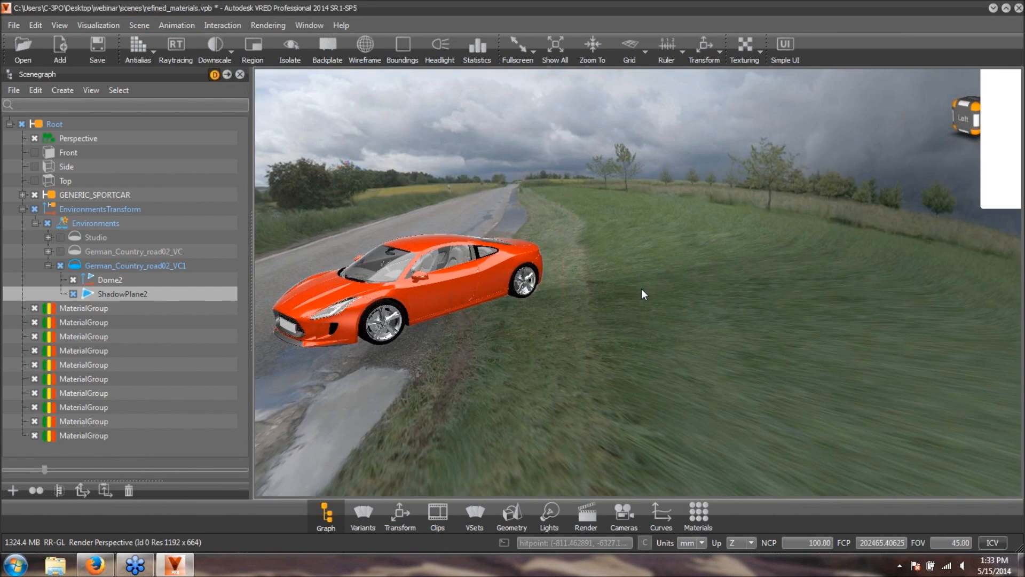
pyautogui.moveTo(642, 288); pyautogui.dragTo(675, 282, button='middle')
pyautogui.moveTo(675, 282); pyautogui.dragTo(740, 288)
# - Open the Material Editor, show the material preview thumbnails, and expand and select the Environments switch material containing Studio
pyautogui.click(698, 516)
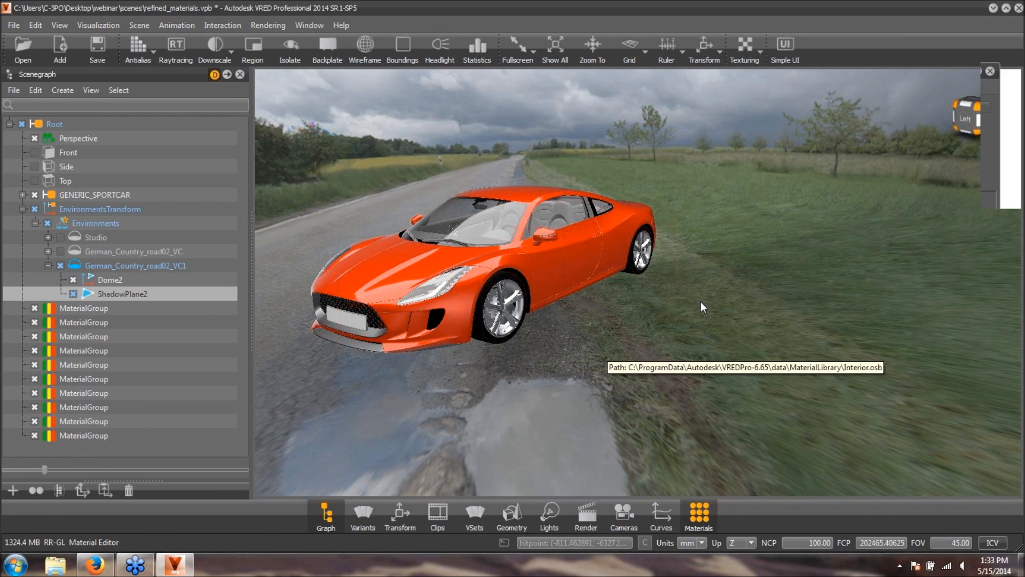
pyautogui.click(698, 523)
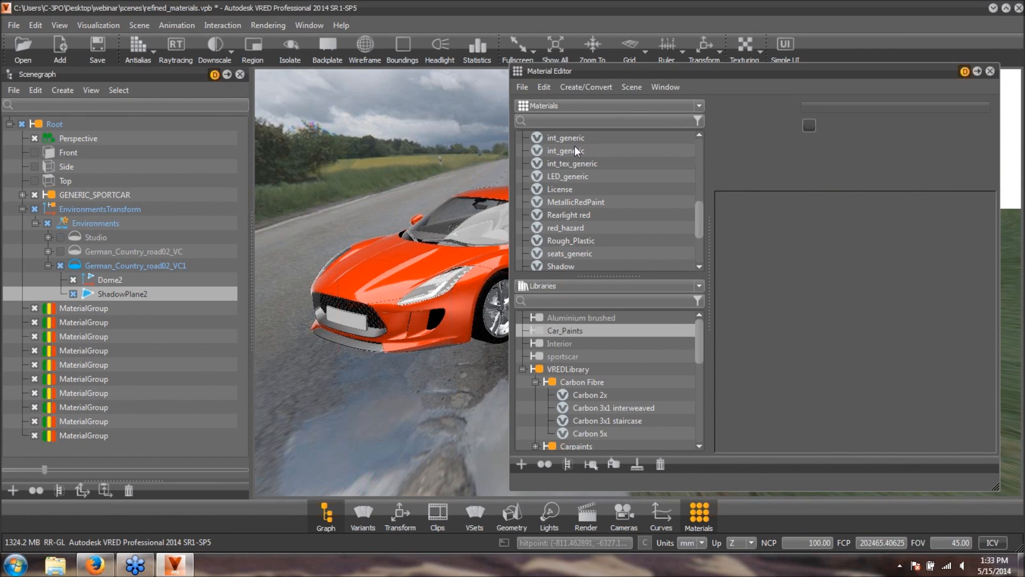
pyautogui.moveTo(423, 199); pyautogui.dragTo(507, 213)
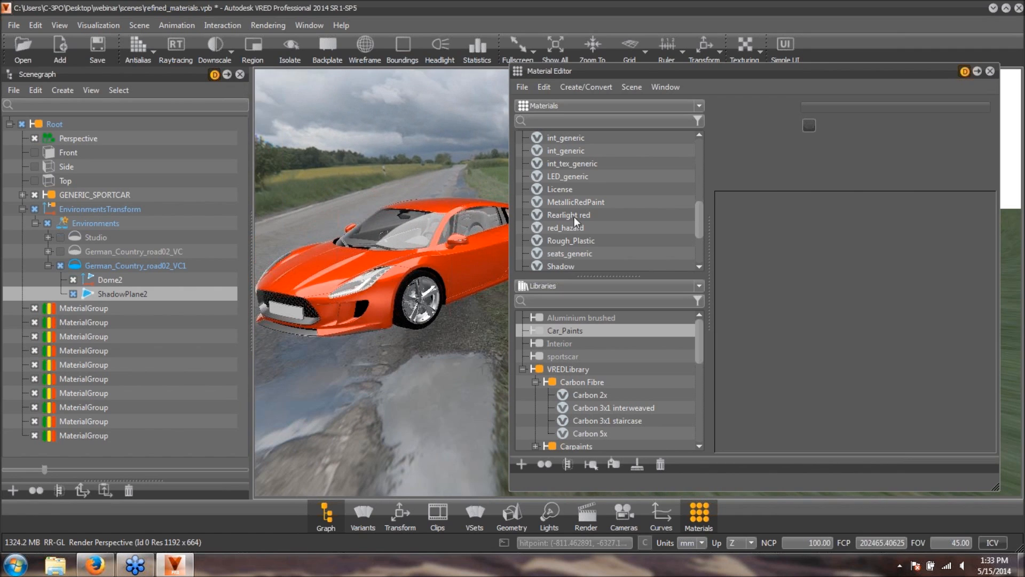
pyautogui.moveTo(702, 229); pyautogui.dragTo(707, 133)
pyautogui.click(659, 88)
pyautogui.click(675, 116)
pyautogui.moveTo(588, 153); pyautogui.dragTo(584, 203)
pyautogui.click(523, 189)
pyautogui.click(566, 189)
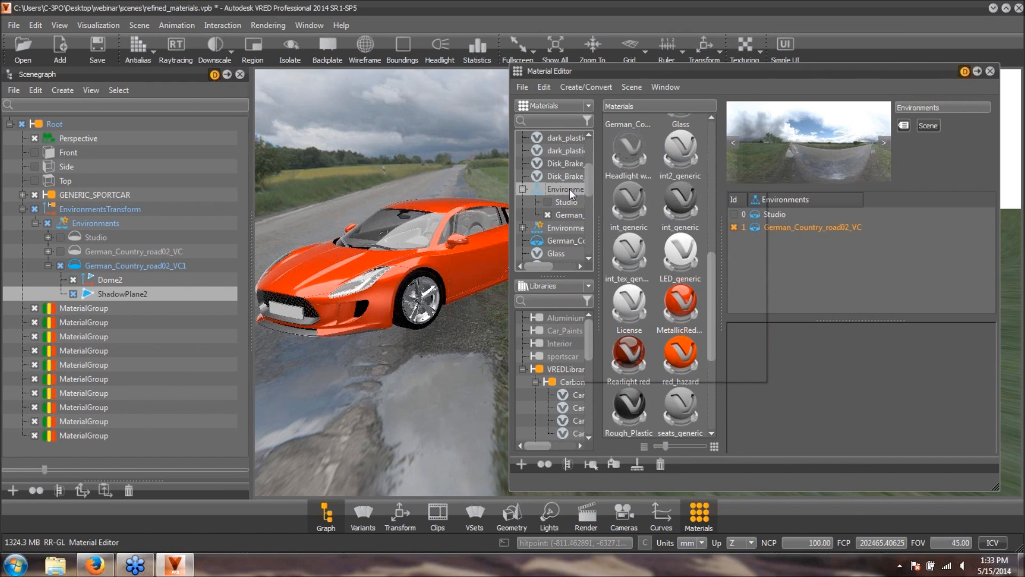
# - Apply the Environments switch material to all materials, leaving the name of the environment material to replace empty
pyautogui.rightClick(569, 188)
pyautogui.click(601, 373)
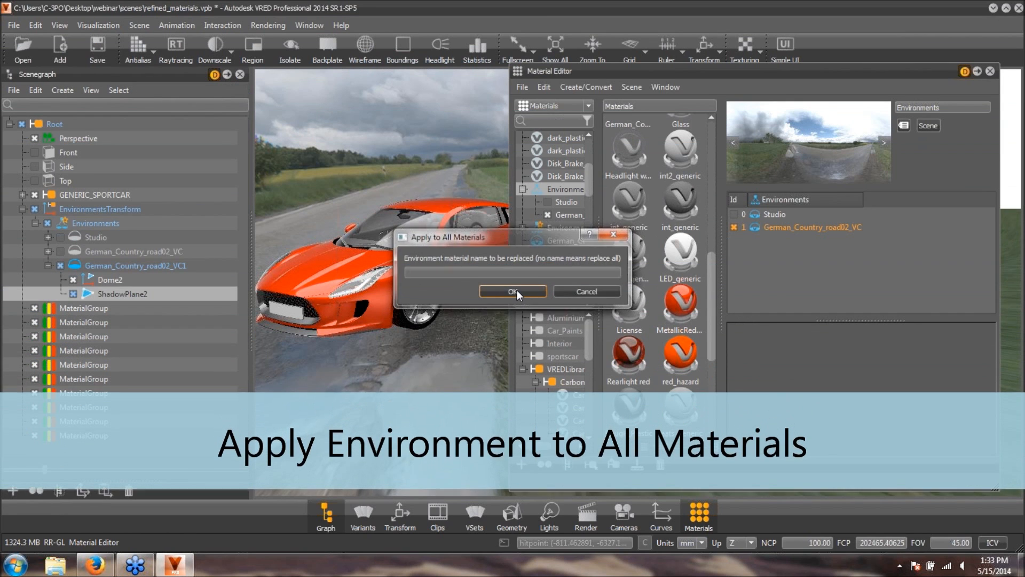
pyautogui.click(514, 291)
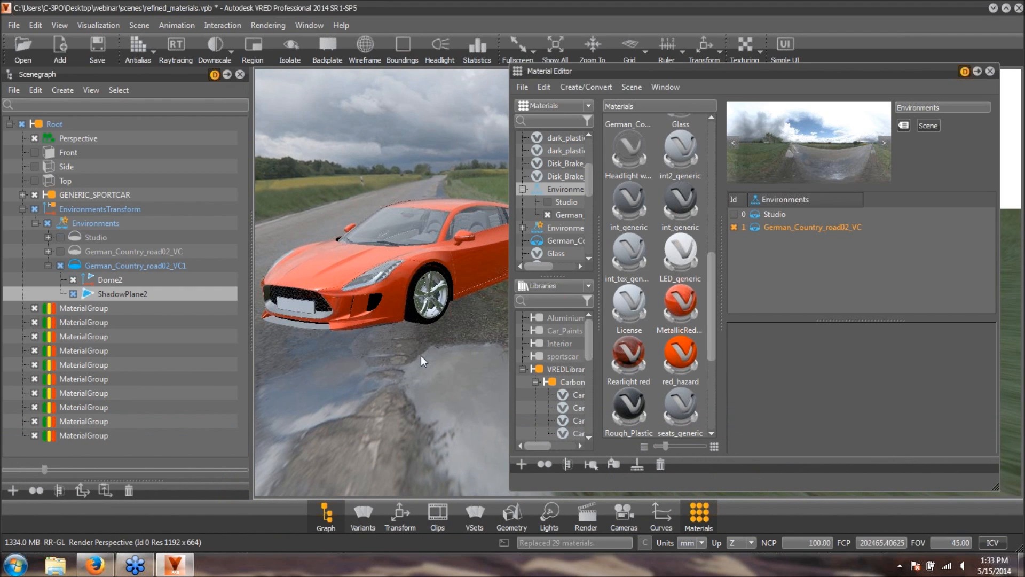
# - Close the Scenegraph, switch the environment to Studio and back to German_Country_road02_VC, and check the car's reflections
pyautogui.click(240, 74)
pyautogui.moveTo(368, 187); pyautogui.dragTo(363, 214)
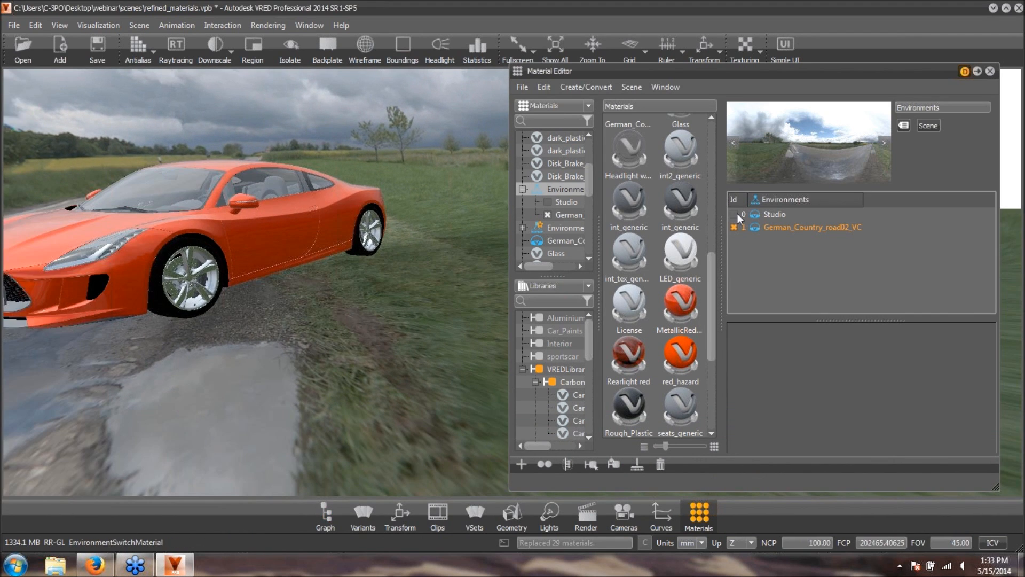
pyautogui.click(734, 214)
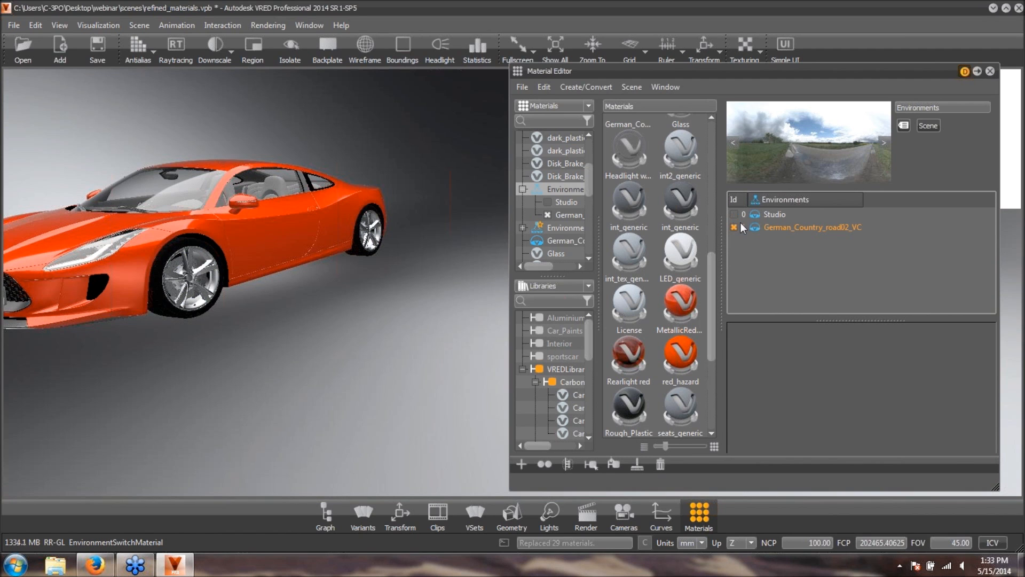
pyautogui.click(734, 227)
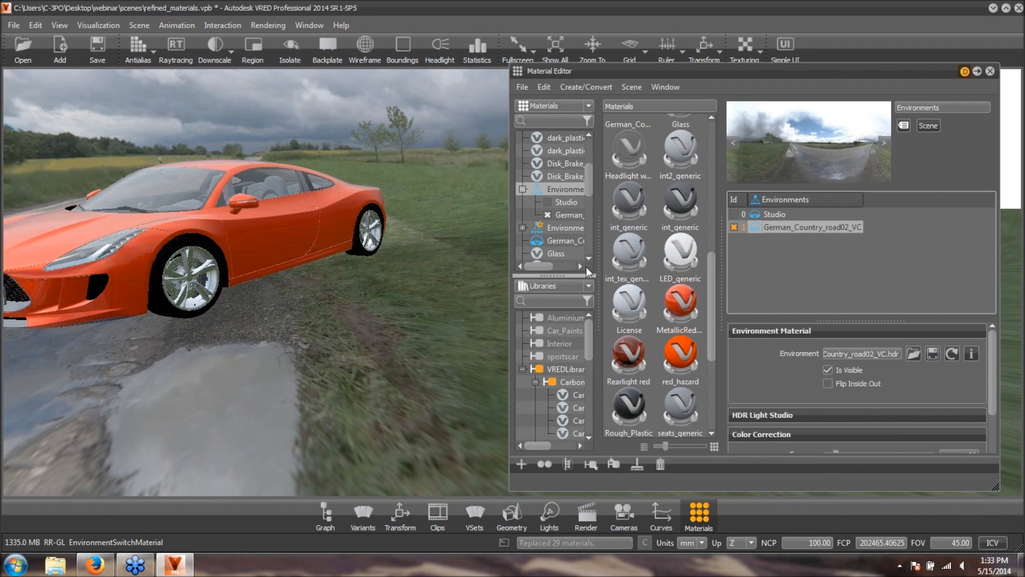
pyautogui.moveTo(454, 230); pyautogui.dragTo(249, 274)
pyautogui.moveTo(322, 273); pyautogui.dragTo(481, 280)
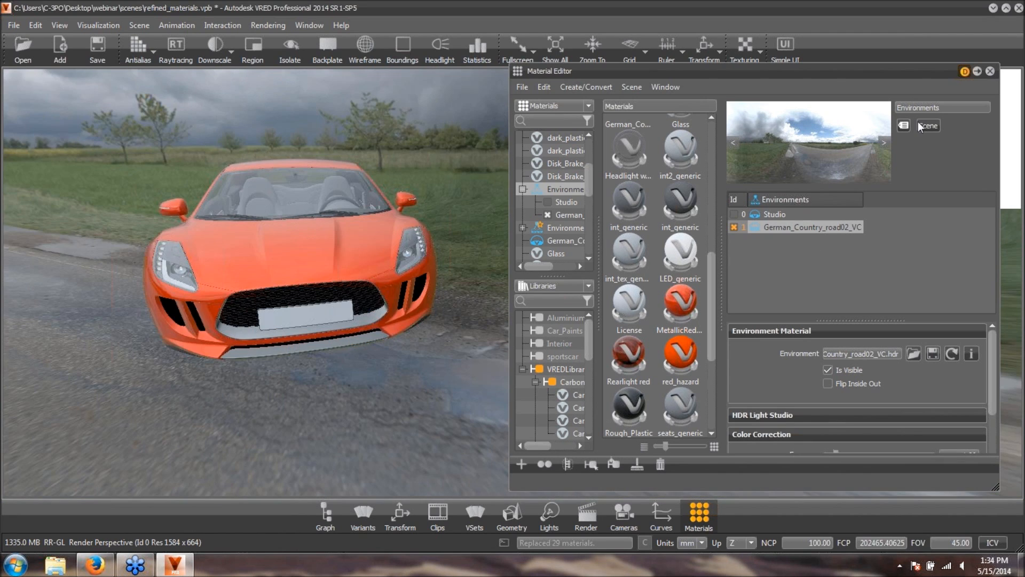
# - Close the Material Editor and shift the German_Country_road02_VC environment's transformation so the car stands on the road
pyautogui.press('F3')
pyautogui.moveTo(446, 197); pyautogui.dragTo(492, 293)
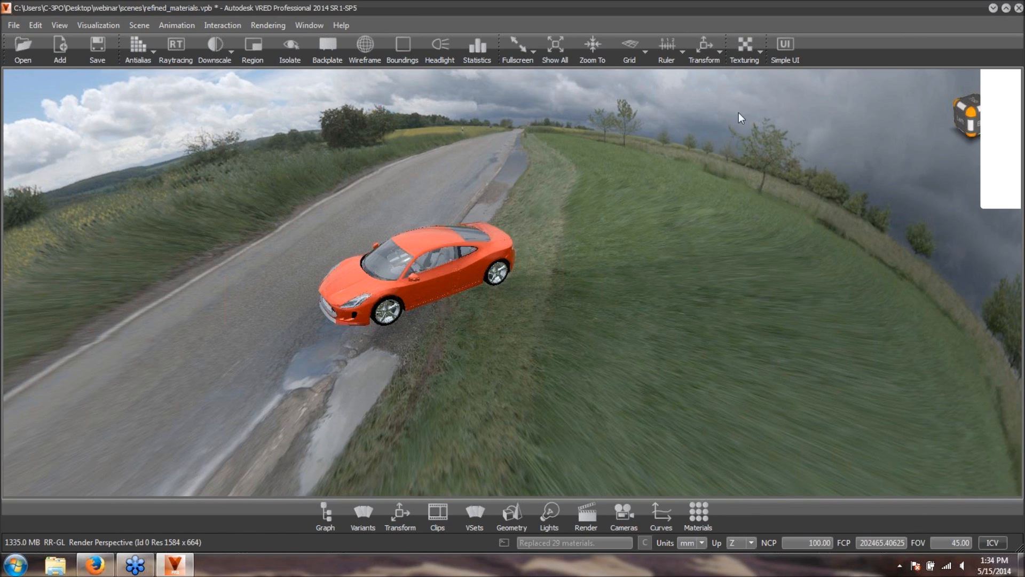
pyautogui.click(743, 44)
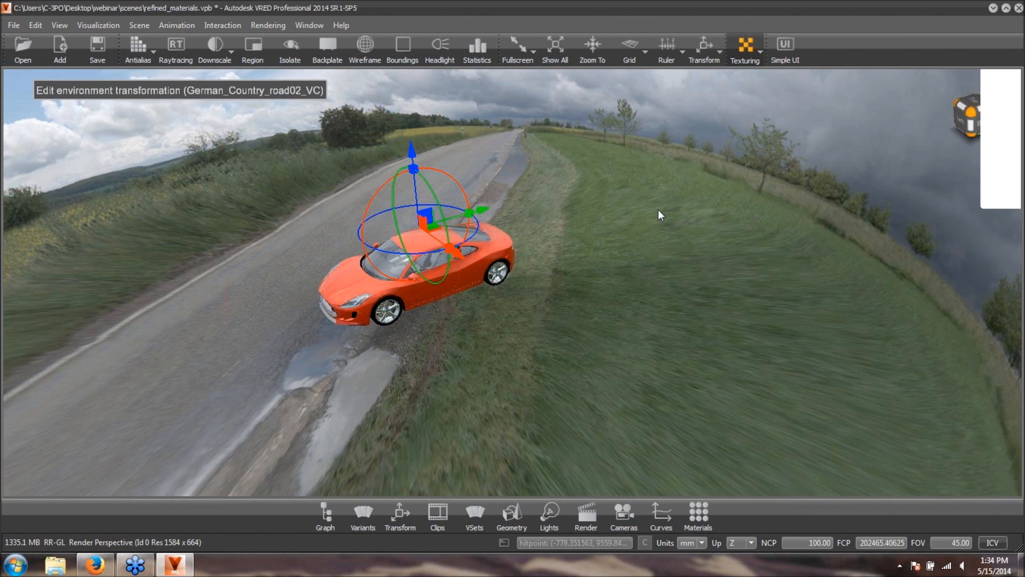
pyautogui.moveTo(584, 240); pyautogui.dragTo(486, 239)
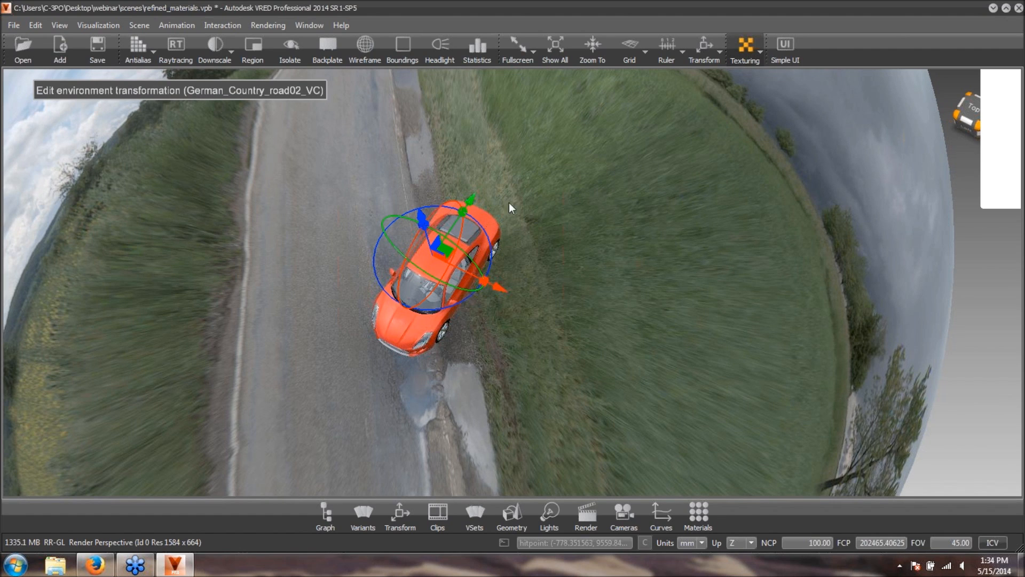
pyautogui.moveTo(481, 226); pyautogui.dragTo(677, 363)
pyautogui.moveTo(720, 245); pyautogui.dragTo(592, 260)
pyautogui.moveTo(480, 184); pyautogui.dragTo(559, 325, button='right')
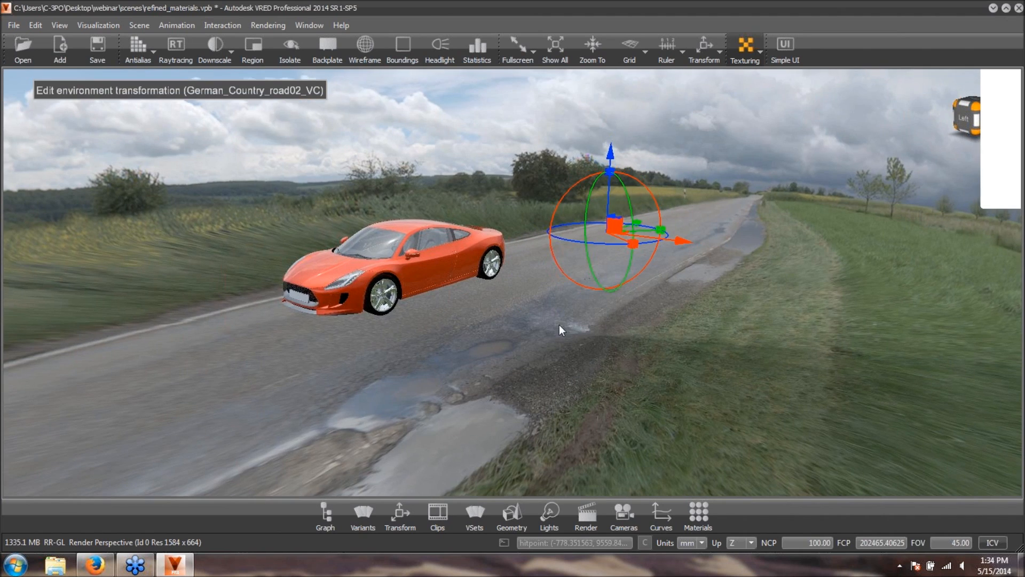
pyautogui.moveTo(560, 325); pyautogui.dragTo(590, 362)
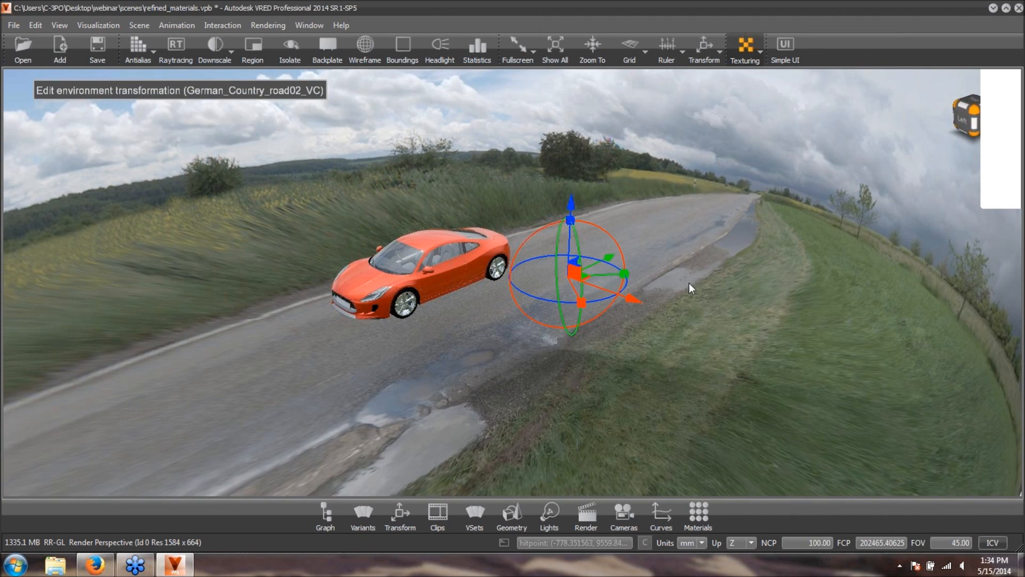
pyautogui.moveTo(689, 283); pyautogui.dragTo(655, 296)
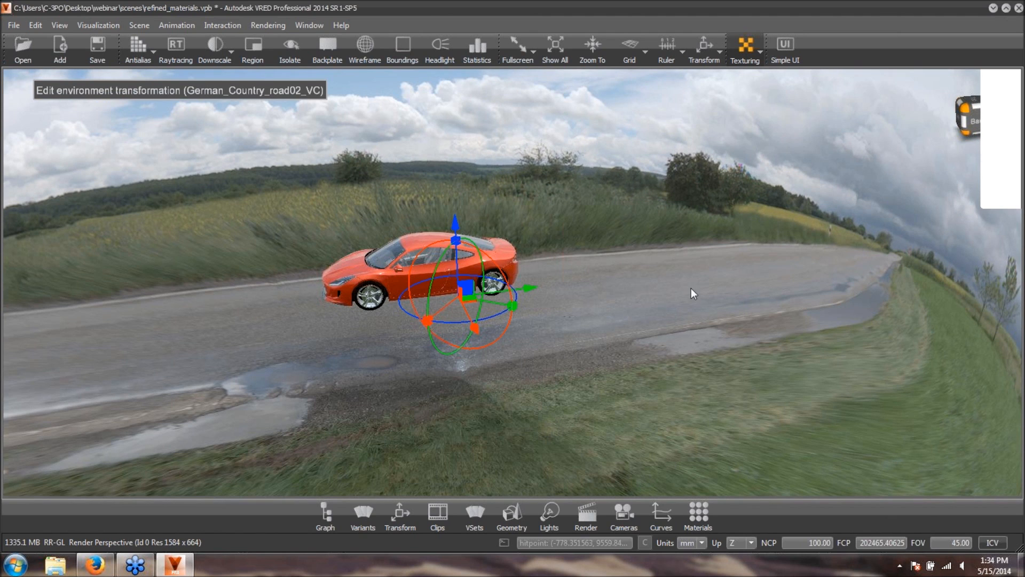
# - Exit environment transformation editing, activate the Transform manipulator, and turn on the wireframe display to inspect the dome
pyautogui.click(705, 47)
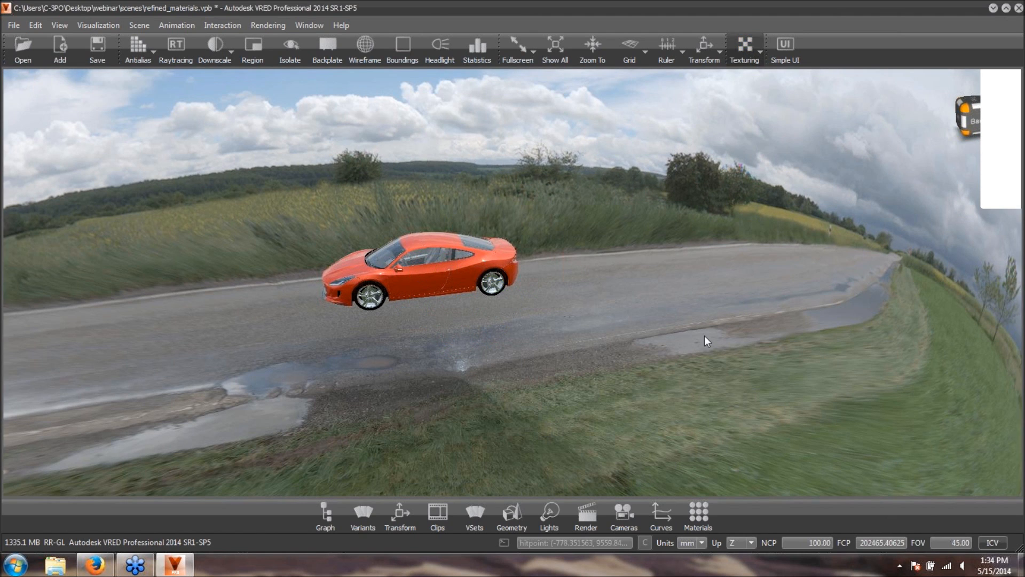
pyautogui.scroll(-5, 590, 273)
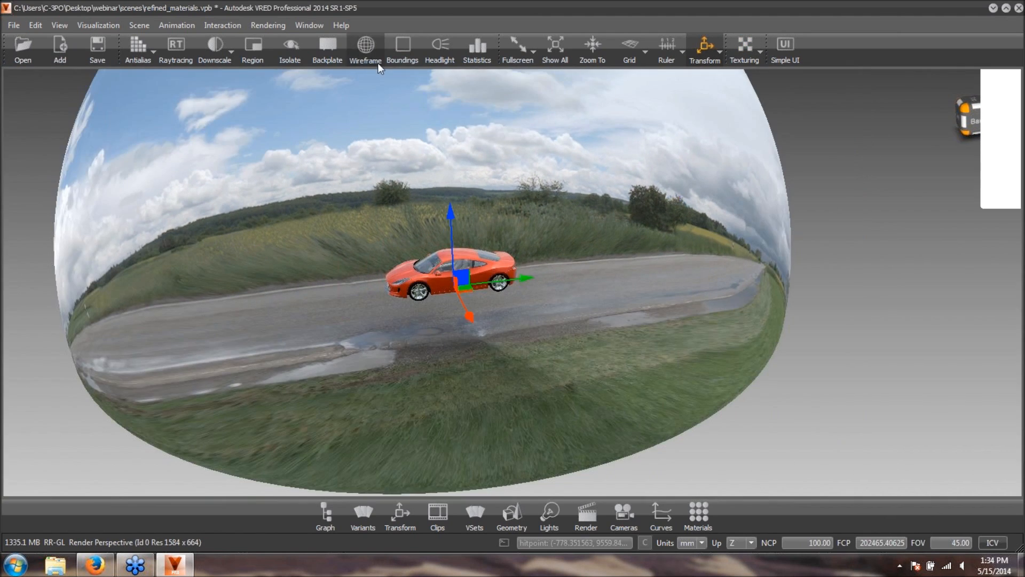
pyautogui.click(374, 58)
pyautogui.moveTo(581, 302); pyautogui.dragTo(536, 182)
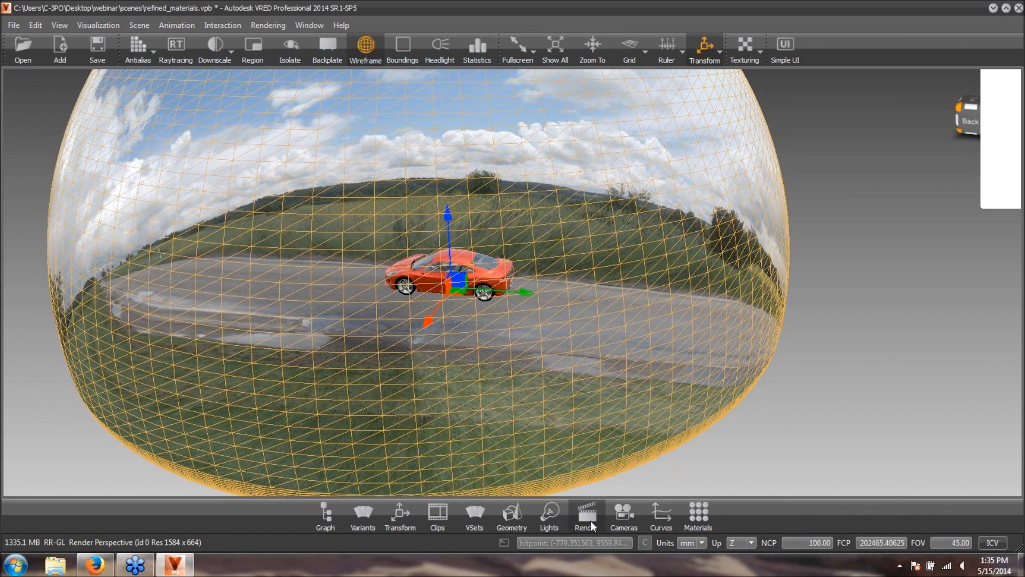
# - Scale the environment dome to 0.60 in X and 6.40 in Y, turn off the wireframe display, and check the car on the road
pyautogui.click(397, 516)
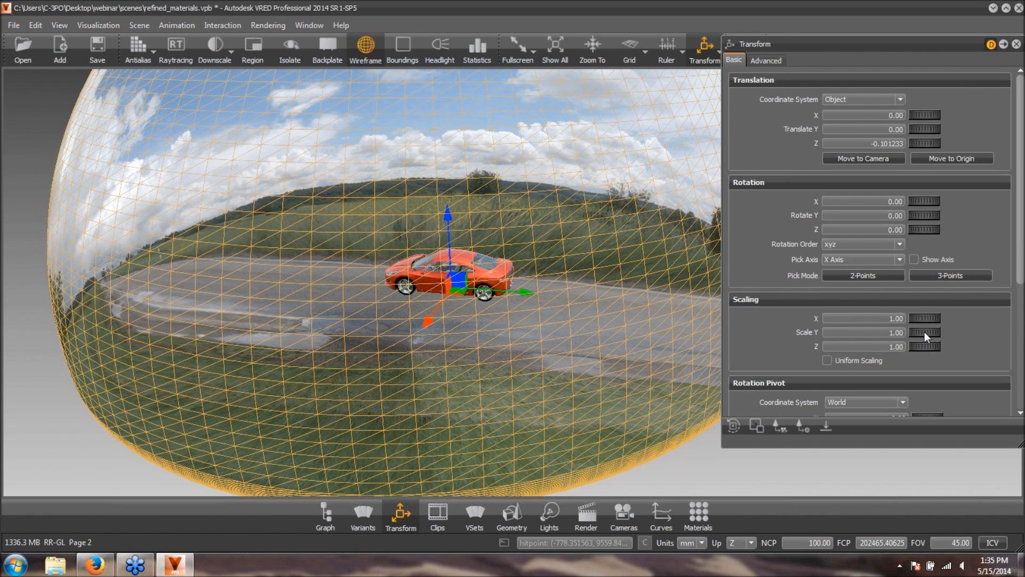
pyautogui.moveTo(925, 331)
pyautogui.mouseDown()
pyautogui.moveTo(930, 324)
pyautogui.moveTo(730, 292)
pyautogui.moveTo(937, 332)
pyautogui.mouseUp()
pyautogui.moveTo(374, 282); pyautogui.dragTo(401, 76)
pyautogui.click(365, 49)
pyautogui.moveTo(336, 206); pyautogui.dragTo(929, 318)
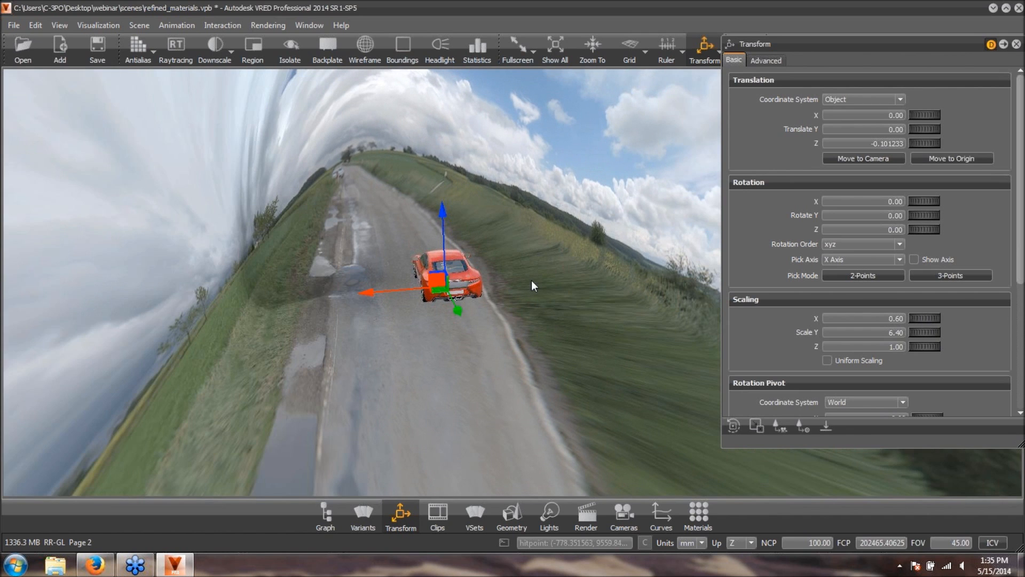
pyautogui.moveTo(531, 280); pyautogui.dragTo(447, 329)
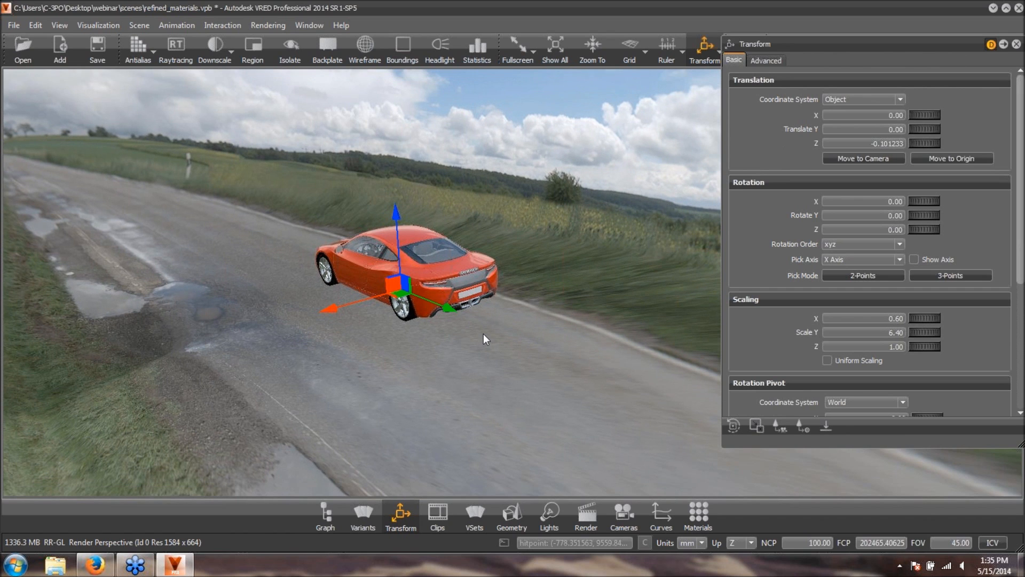
pyautogui.moveTo(556, 347); pyautogui.dragTo(477, 335)
pyautogui.scroll(5, 476, 335)
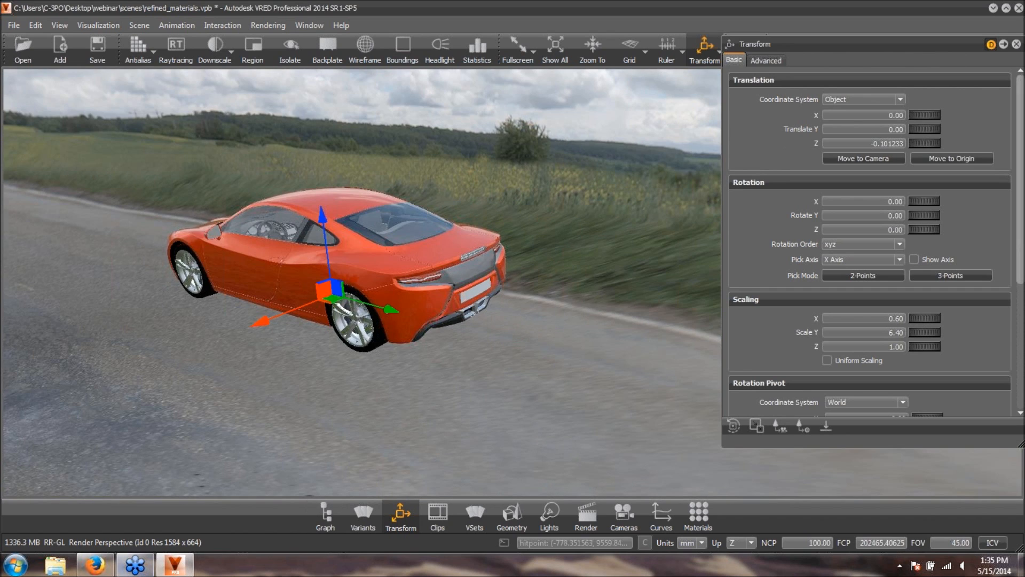
pyautogui.moveTo(447, 380); pyautogui.dragTo(365, 388)
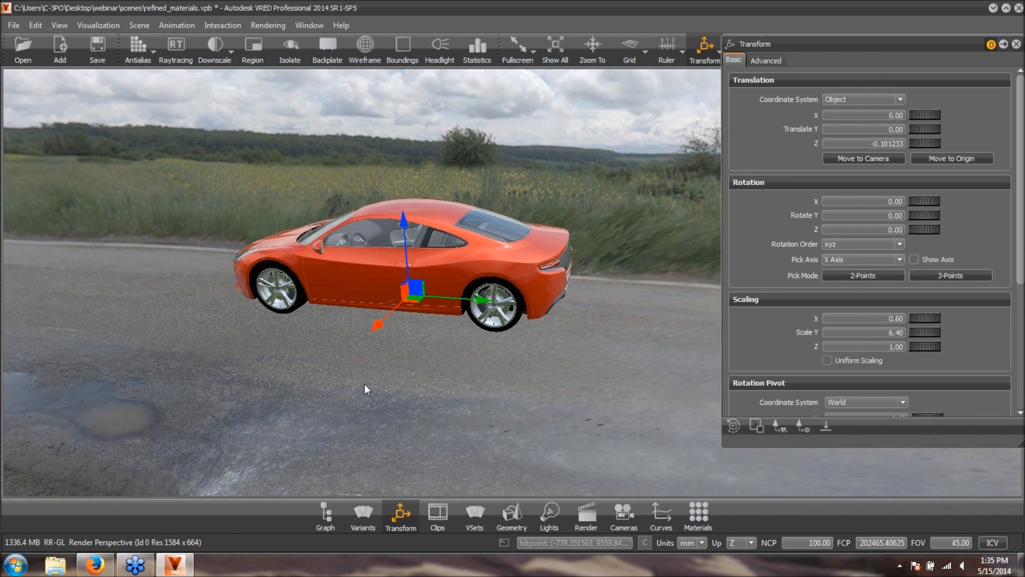
# - Switch to Windows Explorer and open the Libraries window
pyautogui.click(55, 565)
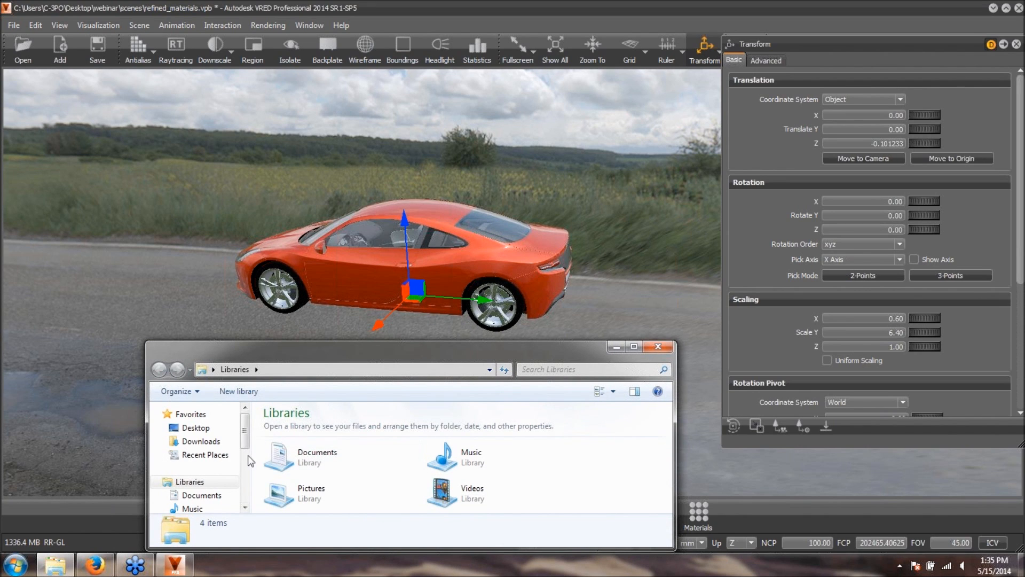
# - Browse in Windows Explorer to the images folder inside the webinar folder on the Desktop
pyautogui.click(194, 428)
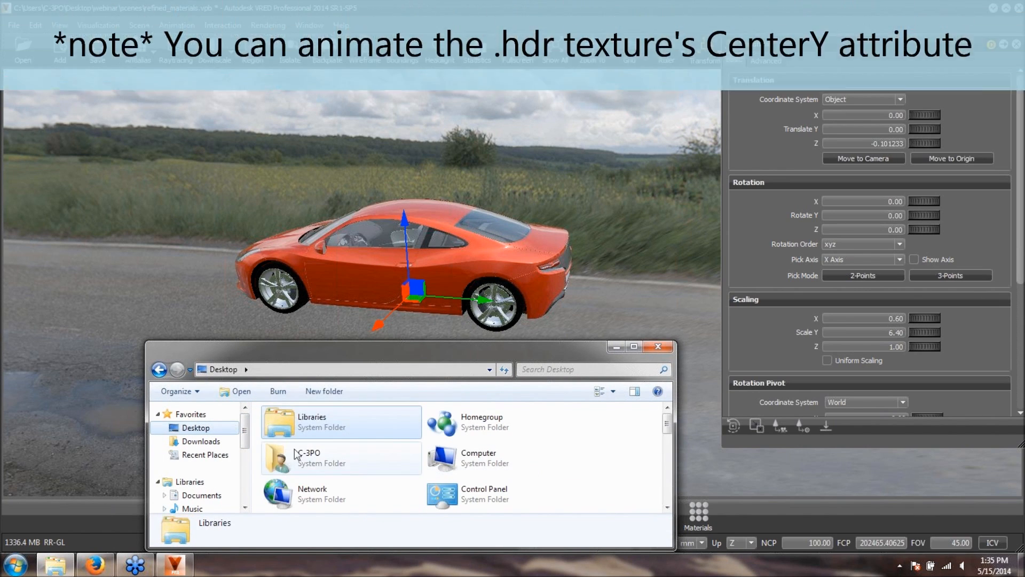
pyautogui.moveTo(370, 346); pyautogui.dragTo(372, 333)
pyautogui.moveTo(342, 249); pyautogui.dragTo(345, 241)
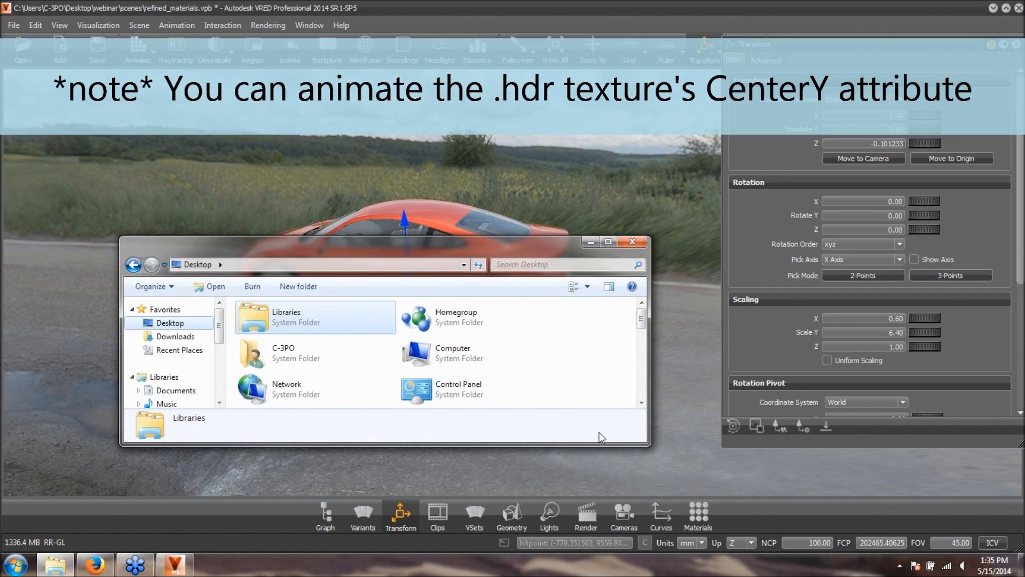
pyautogui.moveTo(650, 447); pyautogui.dragTo(685, 486)
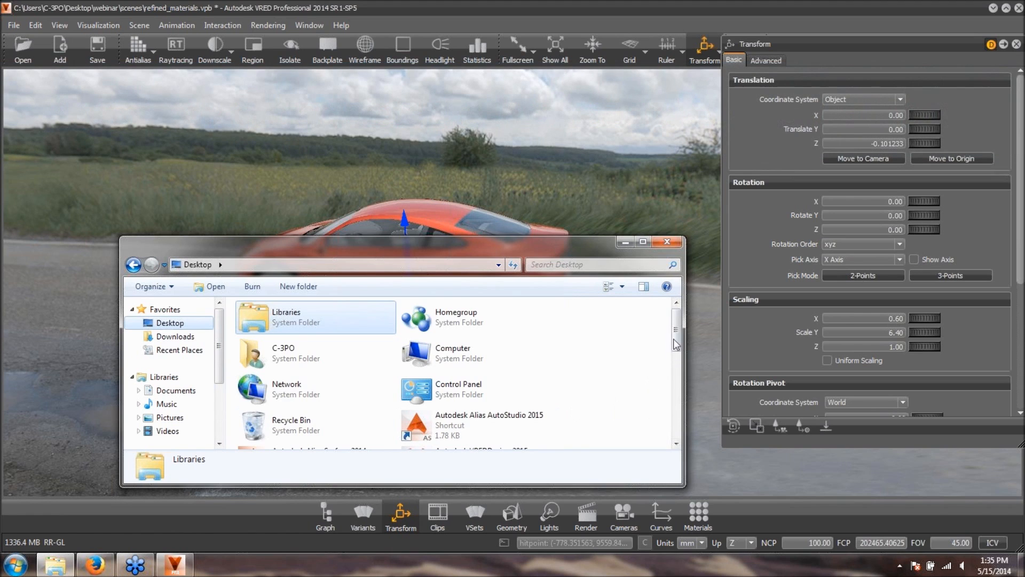
pyautogui.scroll(-5, 614, 408)
pyautogui.doubleClick(285, 374)
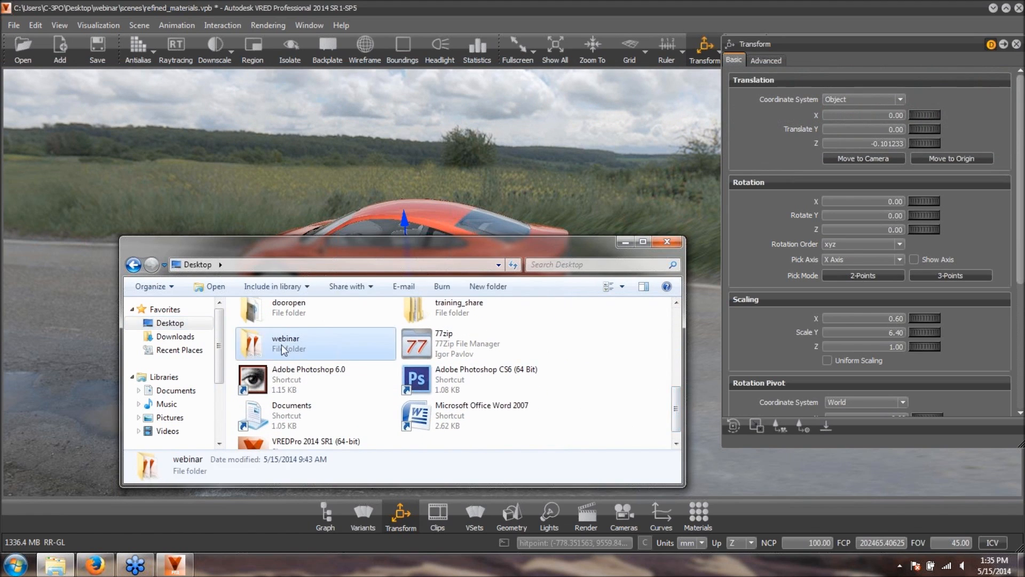
pyautogui.doubleClick(271, 394)
# - View the sportscar_moblur and sportscar_side renders in the photo viewer and close it
pyautogui.rightClick(268, 315)
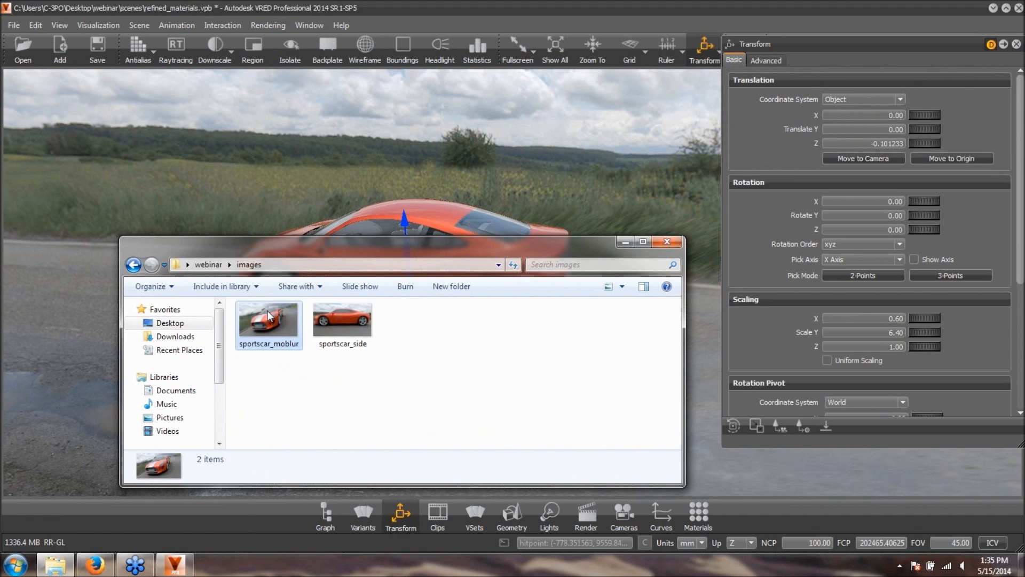
pyautogui.click(302, 96)
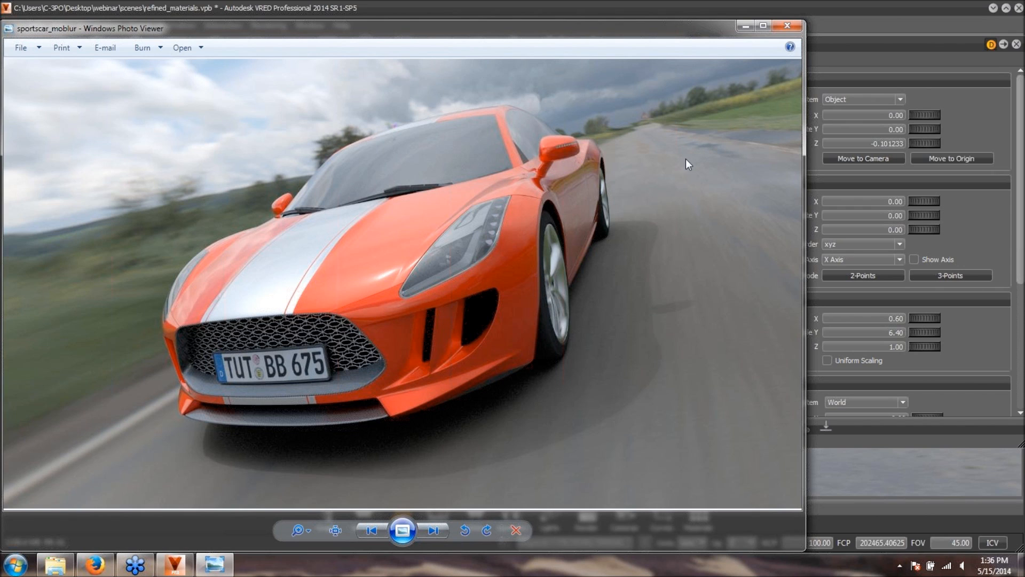
pyautogui.press('Right')
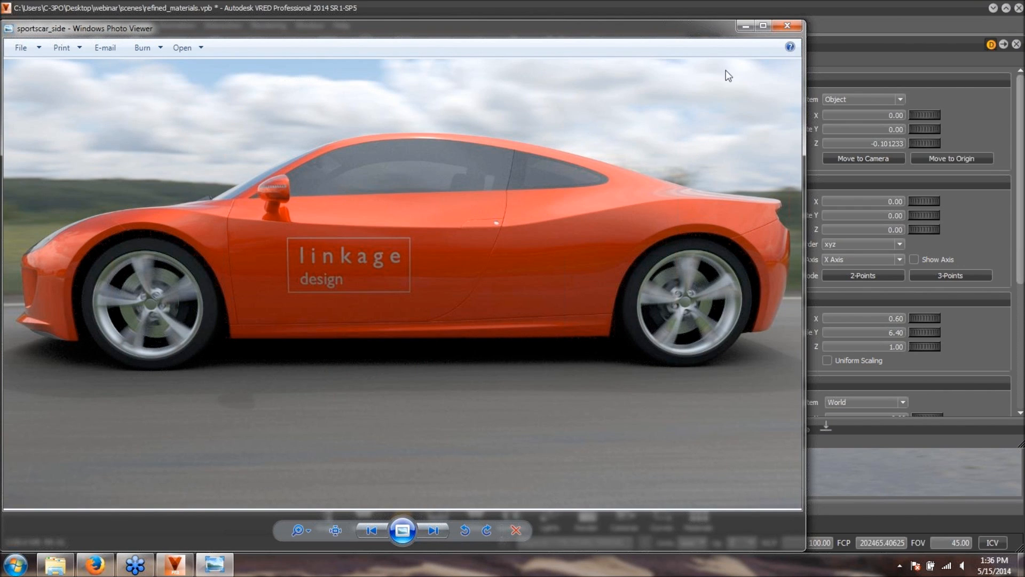
pyautogui.click(788, 25)
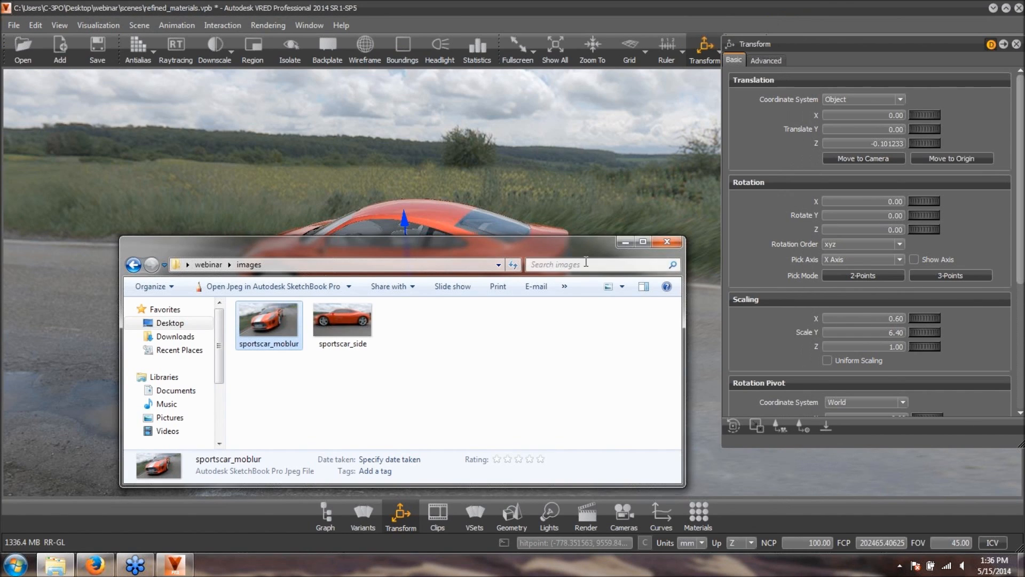
# - Switch back to VRED, turn off the transform manipulator on the model and close the Transform editor
pyautogui.click(601, 218)
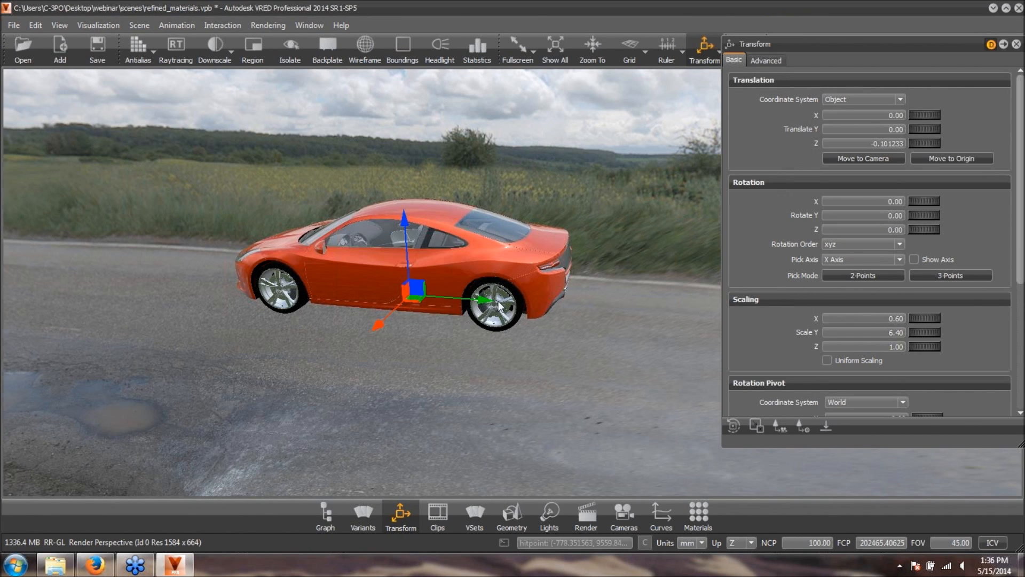
pyautogui.moveTo(618, 295); pyautogui.dragTo(492, 294)
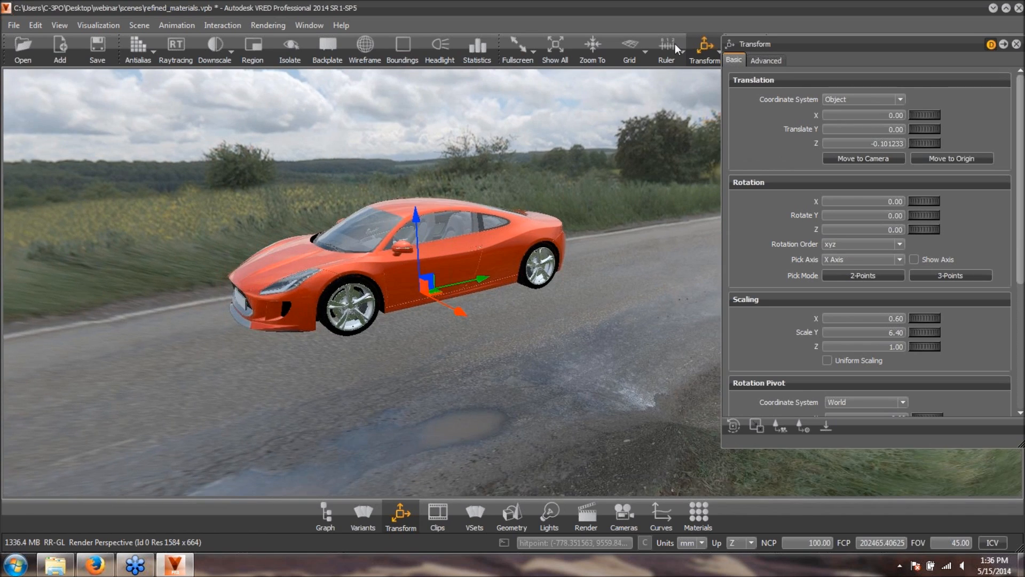
pyautogui.click(707, 44)
pyautogui.moveTo(492, 321); pyautogui.dragTo(196, 120)
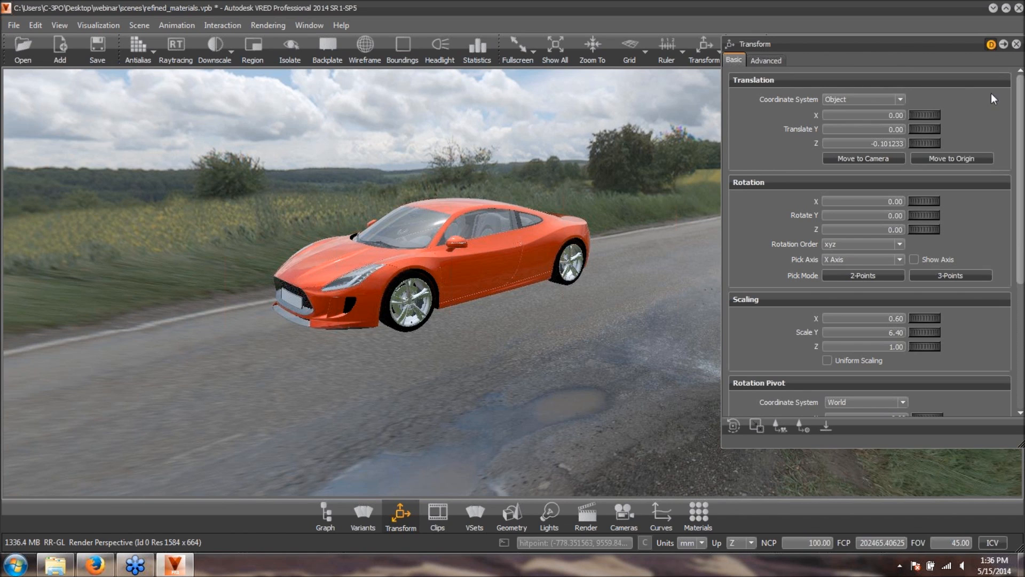
pyautogui.moveTo(975, 44); pyautogui.dragTo(858, 44)
pyautogui.click(900, 43)
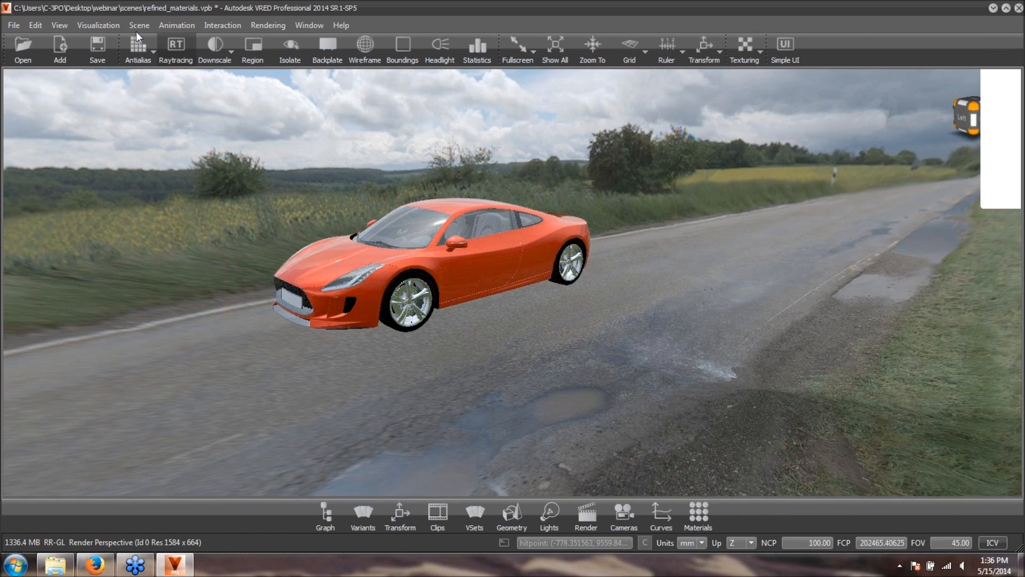
# - Open the Ambient Occlusion module and disable its indirect illumination calculation
pyautogui.click(129, 25)
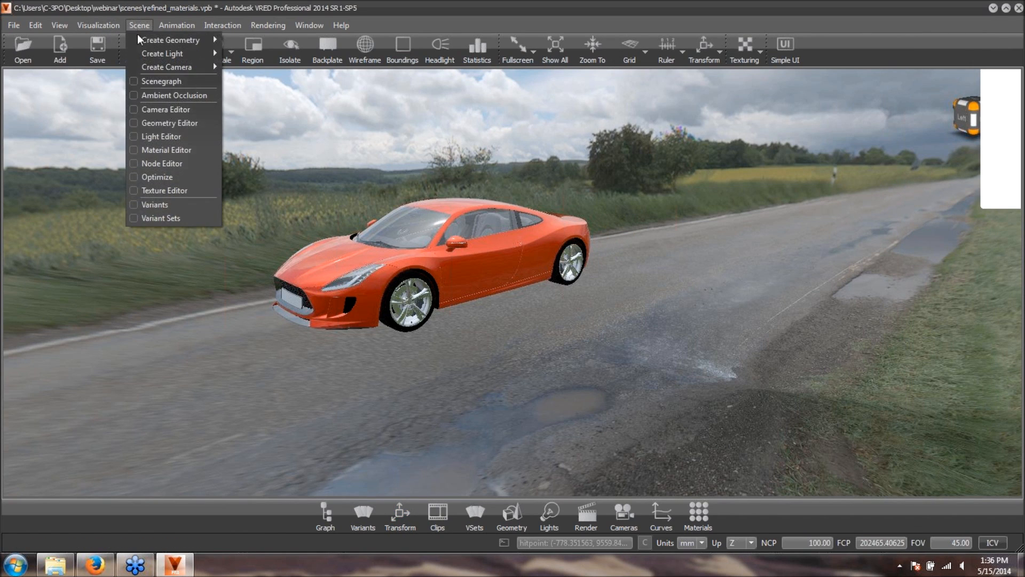
pyautogui.click(136, 95)
pyautogui.moveTo(832, 188); pyautogui.dragTo(797, 73)
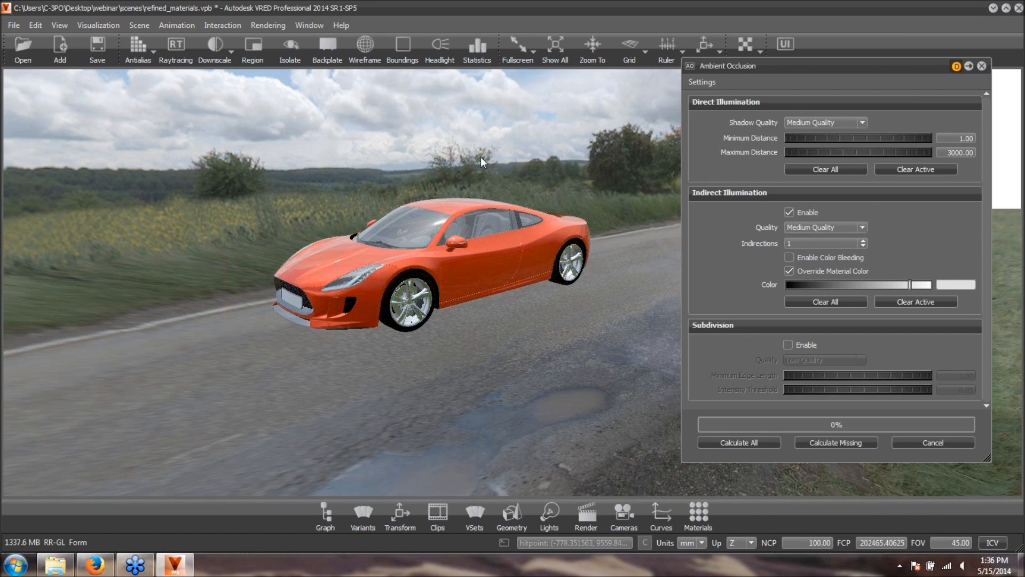
pyautogui.moveTo(517, 172); pyautogui.dragTo(761, 213)
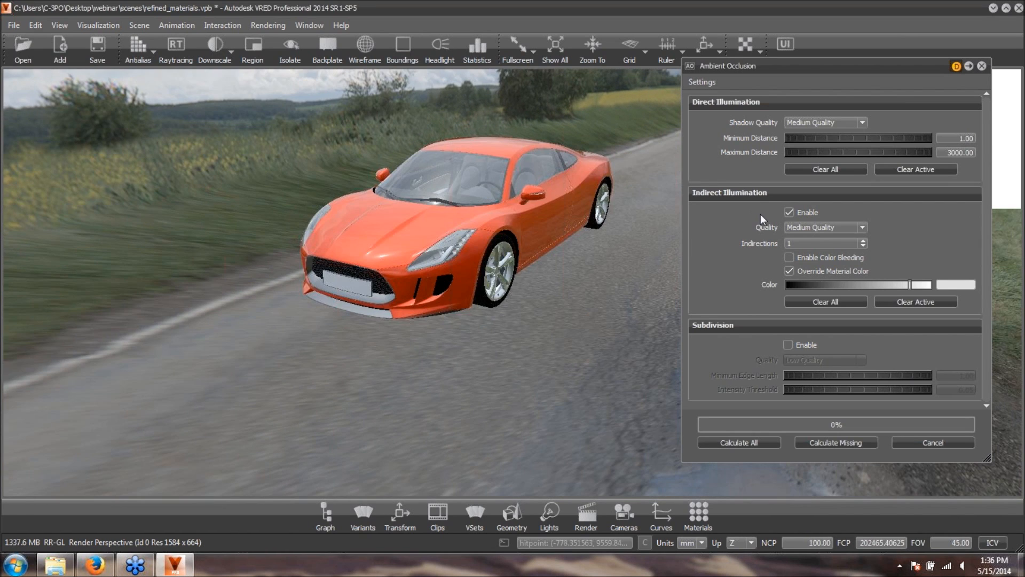
pyautogui.click(790, 212)
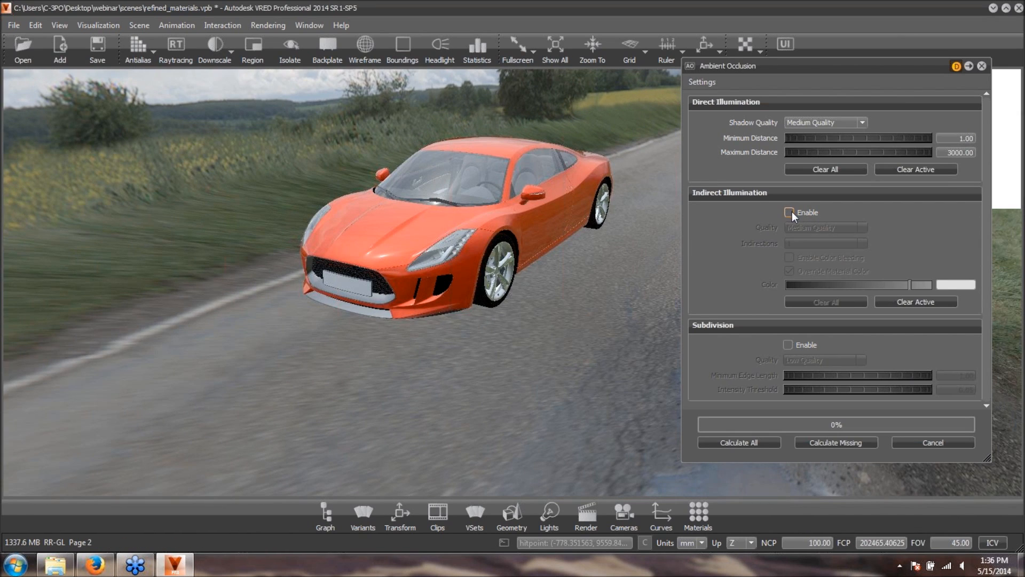
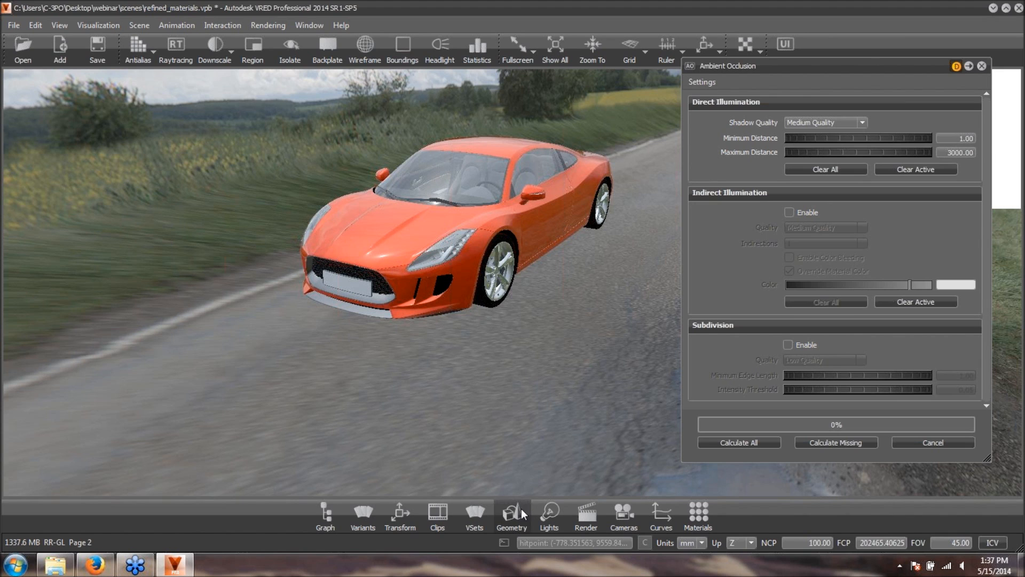
# - Select ShadowPlane2 in the scenegraph, display its wireframe and calculate all ambient occlusion for it
pyautogui.click(327, 515)
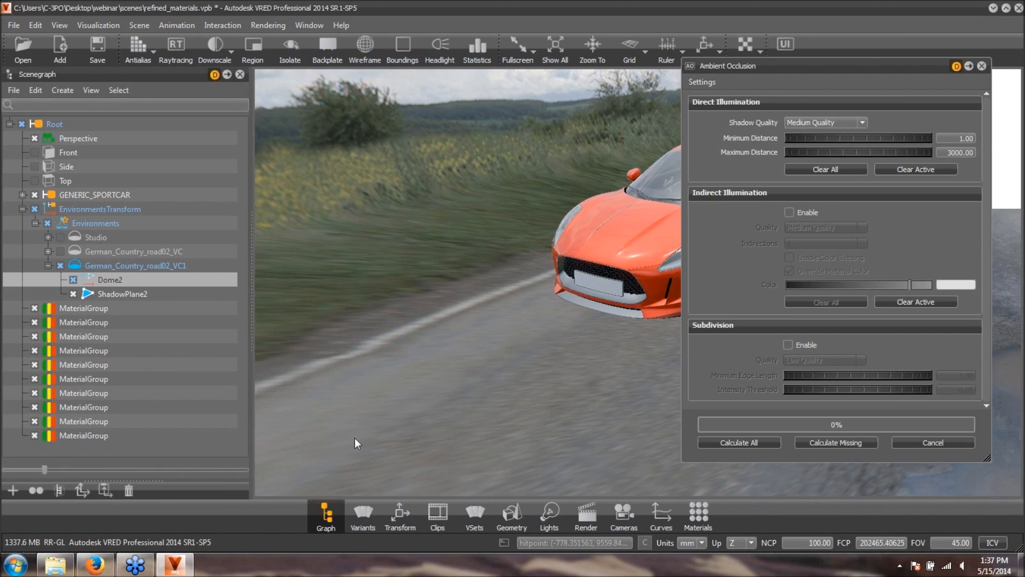
pyautogui.click(365, 47)
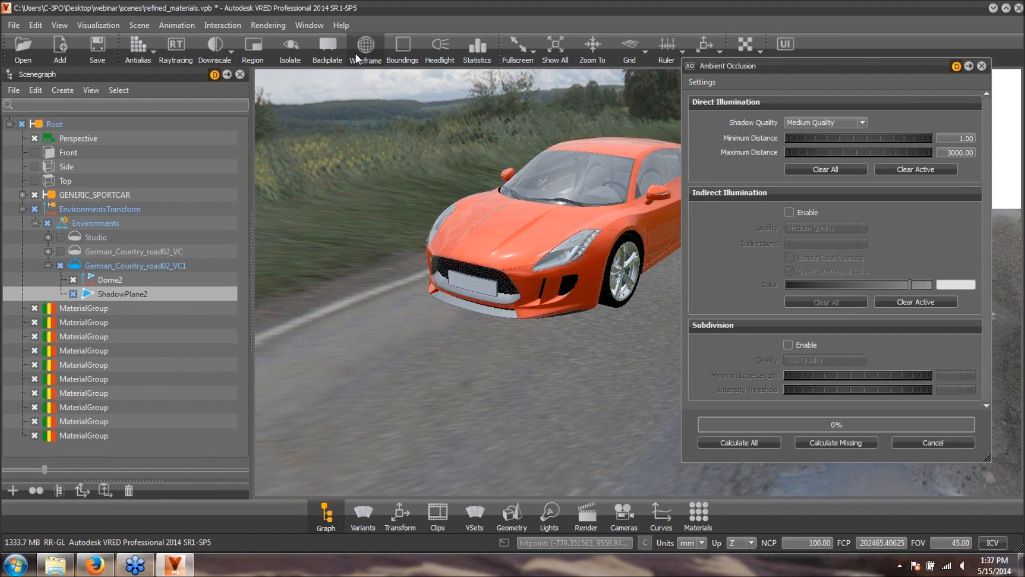
pyautogui.moveTo(527, 263); pyautogui.dragTo(546, 309, button='right')
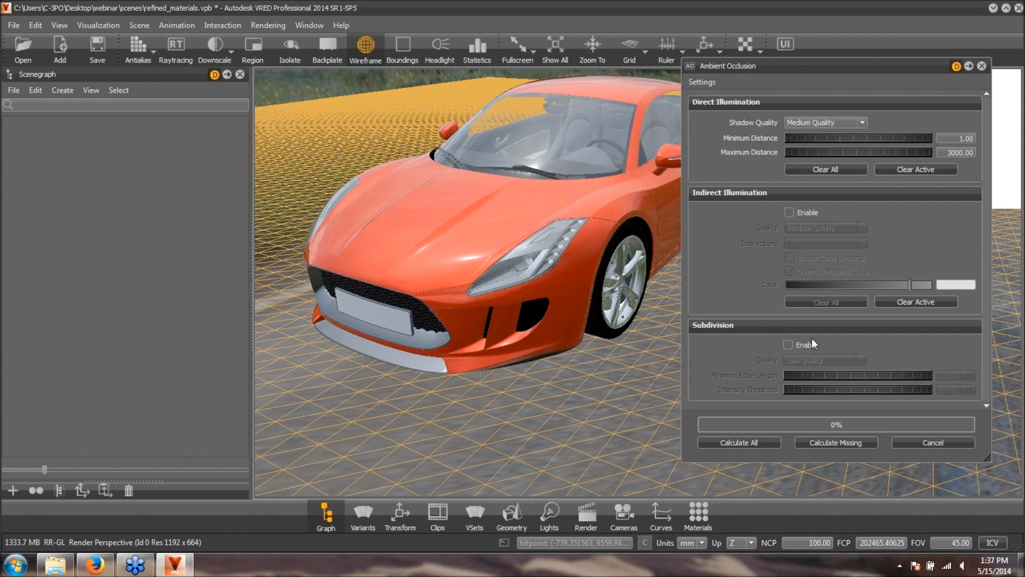
pyautogui.click(768, 441)
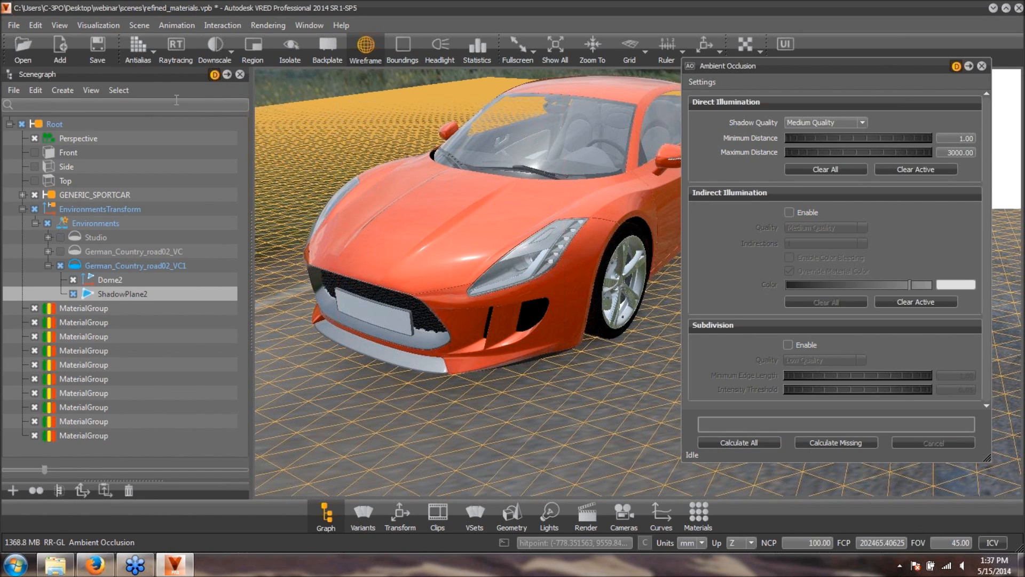
# - Switch the viewport to Ambient Occlusion Rendering and hide the wireframe to check the shadow under the car
pyautogui.click(98, 25)
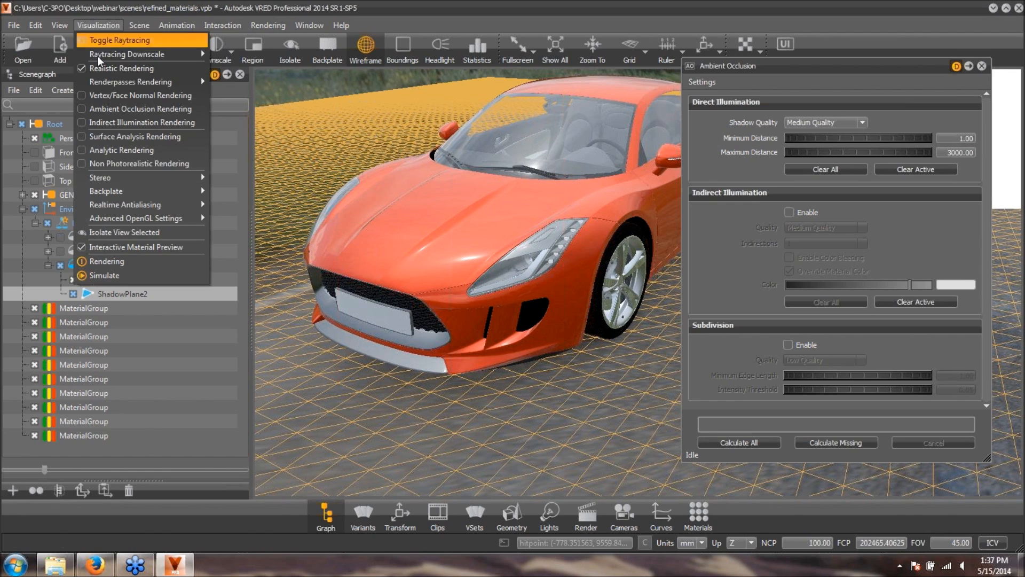
pyautogui.click(85, 122)
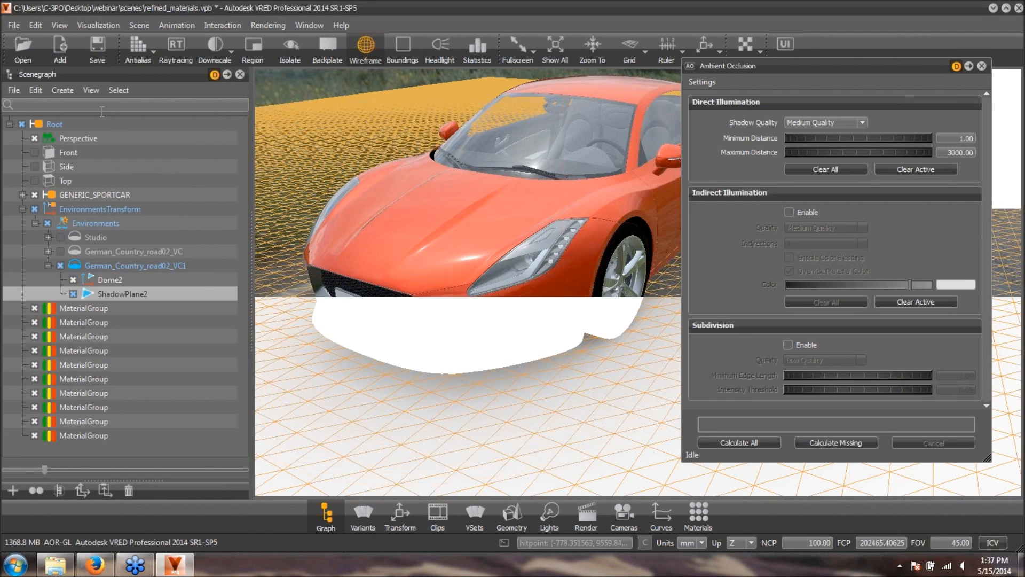
pyautogui.click(369, 60)
pyautogui.moveTo(408, 115); pyautogui.dragTo(446, 156)
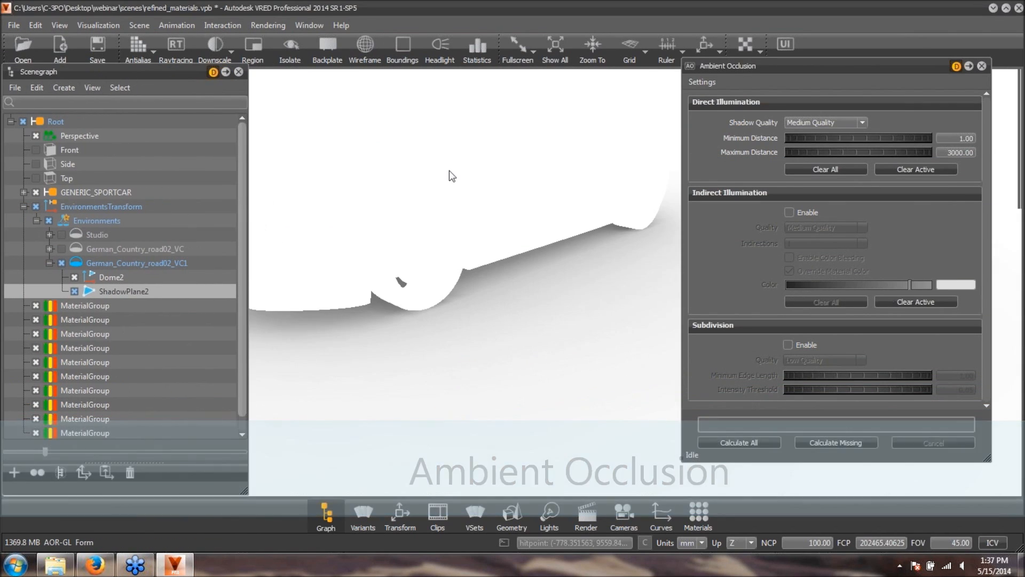
pyautogui.moveTo(452, 176)
pyautogui.mouseDown()
pyautogui.moveTo(458, 208)
pyautogui.moveTo(522, 268)
pyautogui.moveTo(512, 255)
pyautogui.moveTo(534, 239)
pyautogui.moveTo(554, 258)
pyautogui.moveTo(501, 238)
pyautogui.moveTo(477, 245)
pyautogui.moveTo(506, 238)
pyautogui.moveTo(483, 208)
pyautogui.moveTo(478, 260)
pyautogui.moveTo(462, 238)
pyautogui.mouseUp()
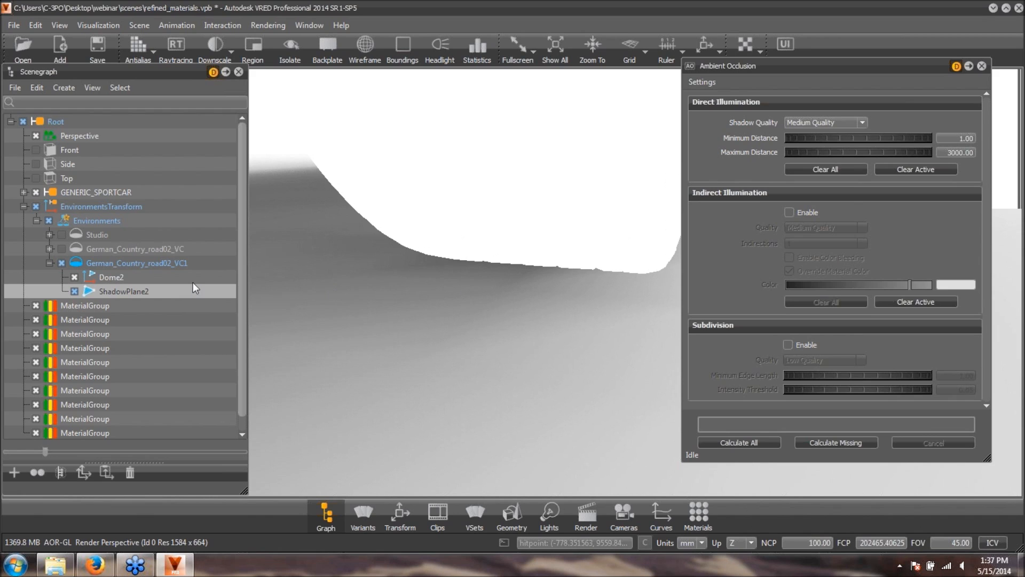
# - Enable subdivision at Medium Quality and recalculate the shadow plane's ambient occlusion
pyautogui.click(788, 346)
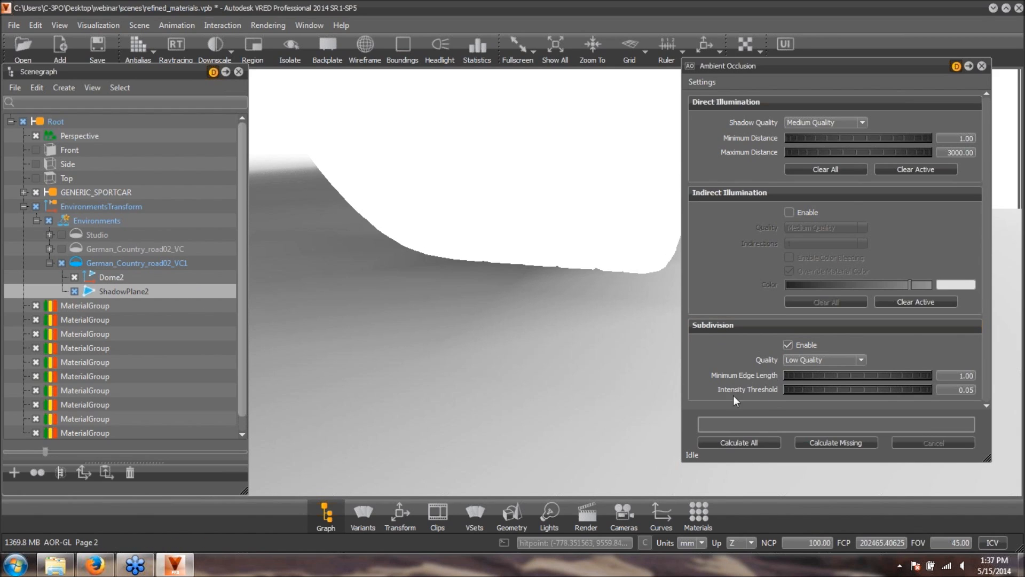
pyautogui.click(860, 360)
pyautogui.click(817, 377)
pyautogui.click(748, 442)
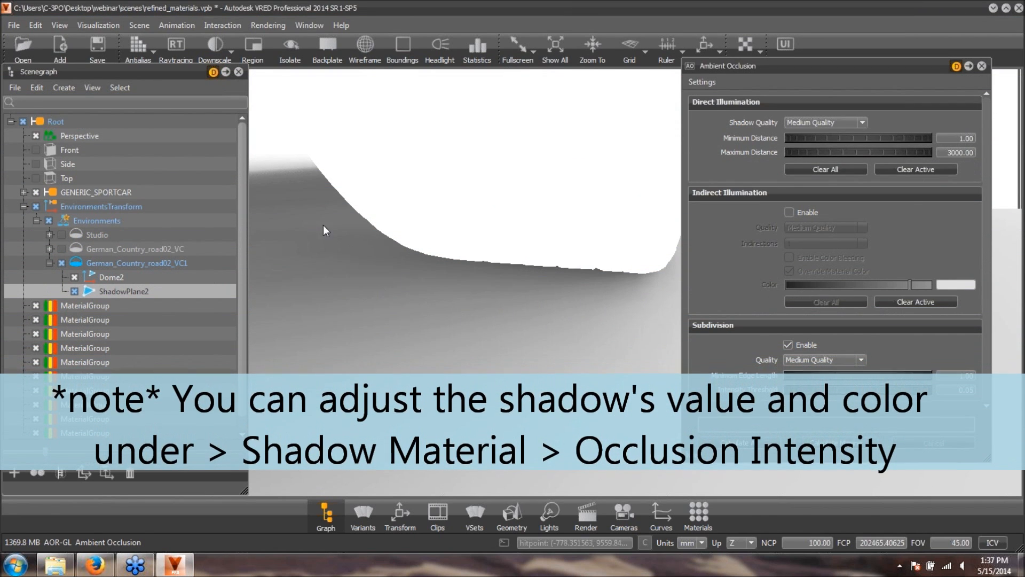
# - Show the wireframe and examine the subdivided shadow plane mesh around the car
pyautogui.moveTo(592, 347); pyautogui.dragTo(401, 219, button='right')
pyautogui.click(366, 51)
pyautogui.moveTo(480, 353)
pyautogui.mouseDown(button='right')
pyautogui.moveTo(471, 287)
pyautogui.moveTo(558, 327)
pyautogui.moveTo(396, 348)
pyautogui.moveTo(465, 357)
pyautogui.mouseUp(button='right')
pyautogui.moveTo(465, 362); pyautogui.dragTo(394, 246)
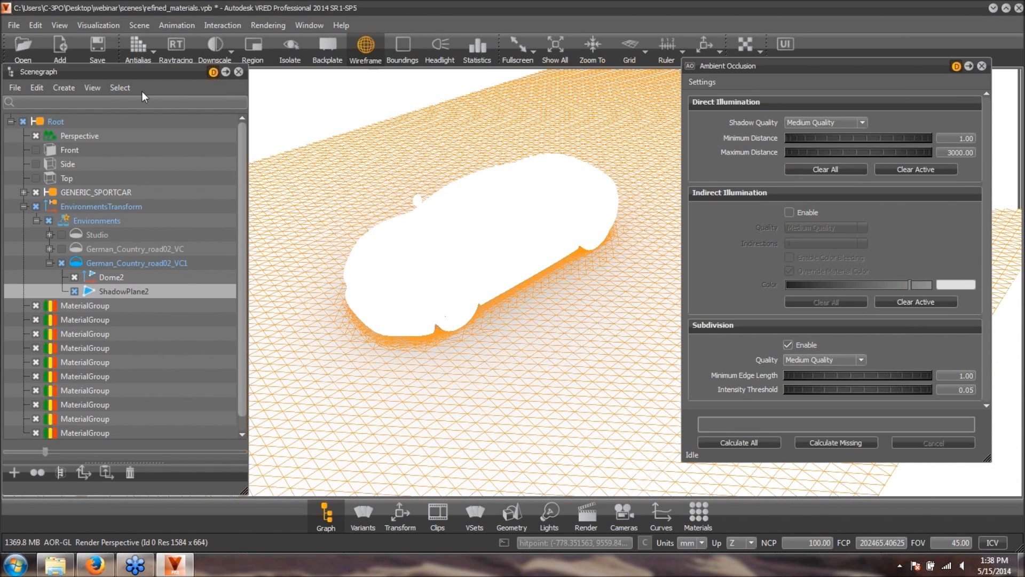
# - Select the GENERIC_SPORTCAR node, disable subdivision for ambient occlusion and check the car's mesh density
pyautogui.click(107, 191)
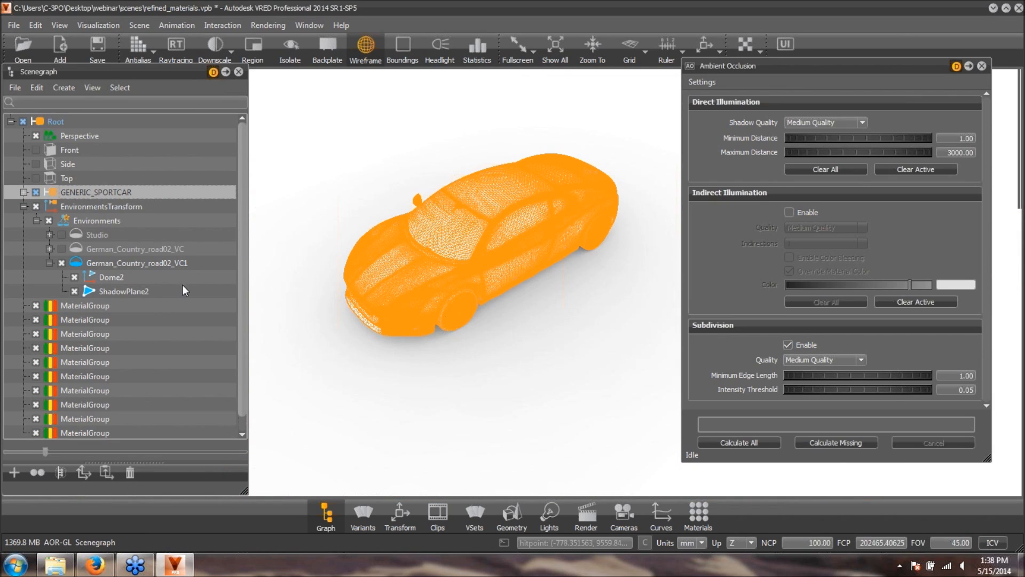
pyautogui.click(789, 345)
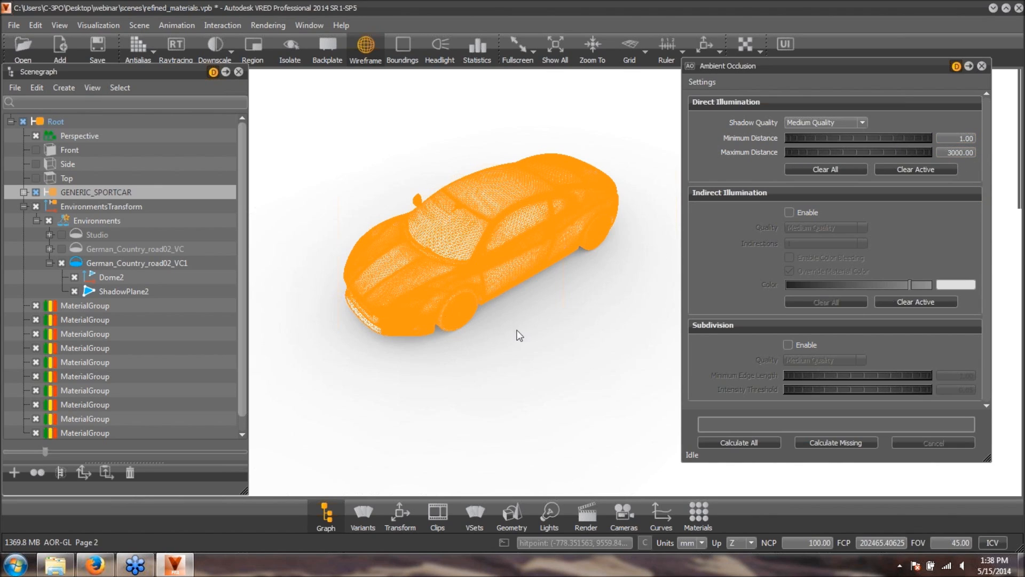
pyautogui.scroll(3, 591, 343)
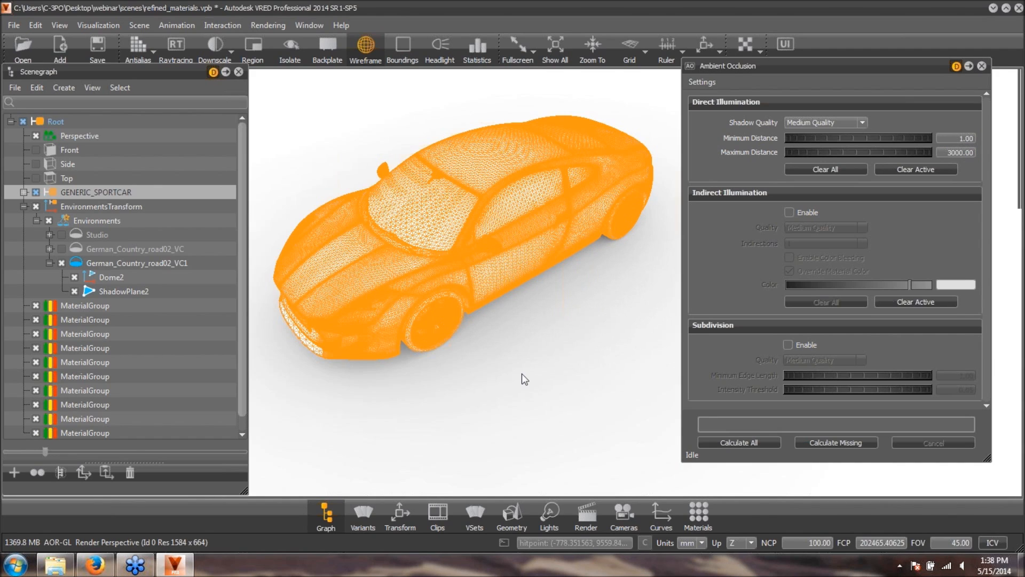
pyautogui.scroll(5, 563, 373)
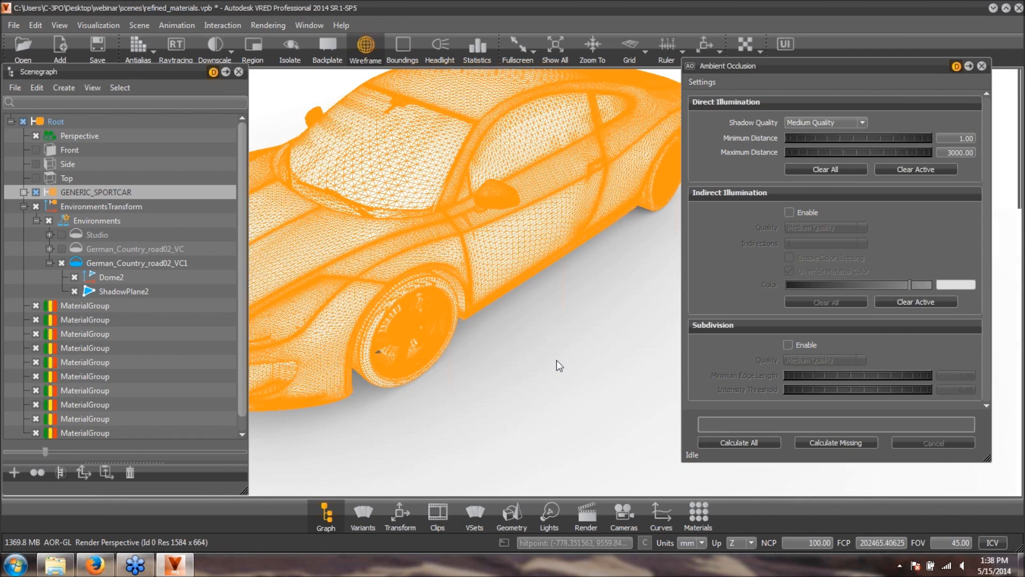
pyautogui.moveTo(596, 315); pyautogui.dragTo(571, 314)
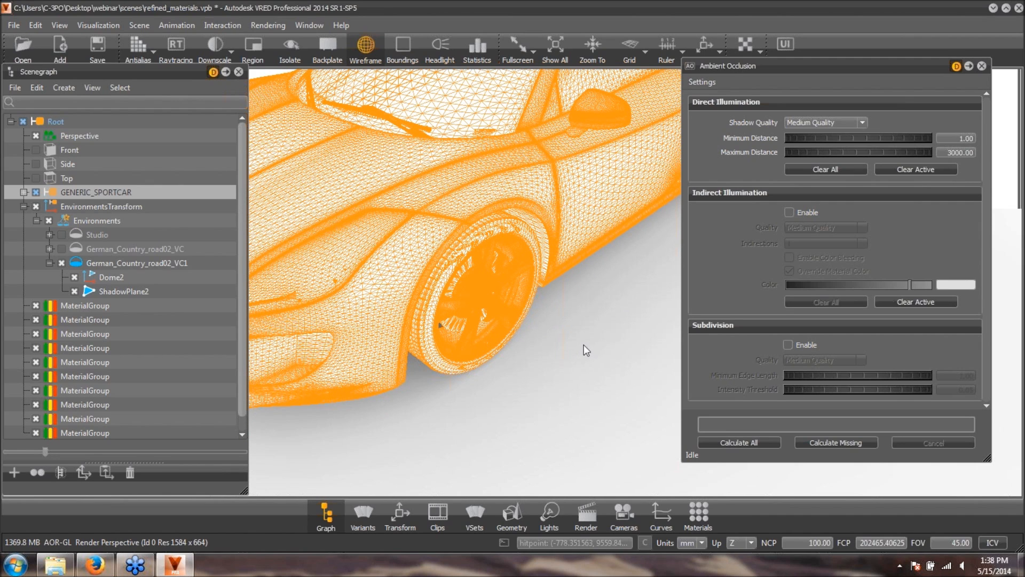
pyautogui.scroll(-5, 547, 282)
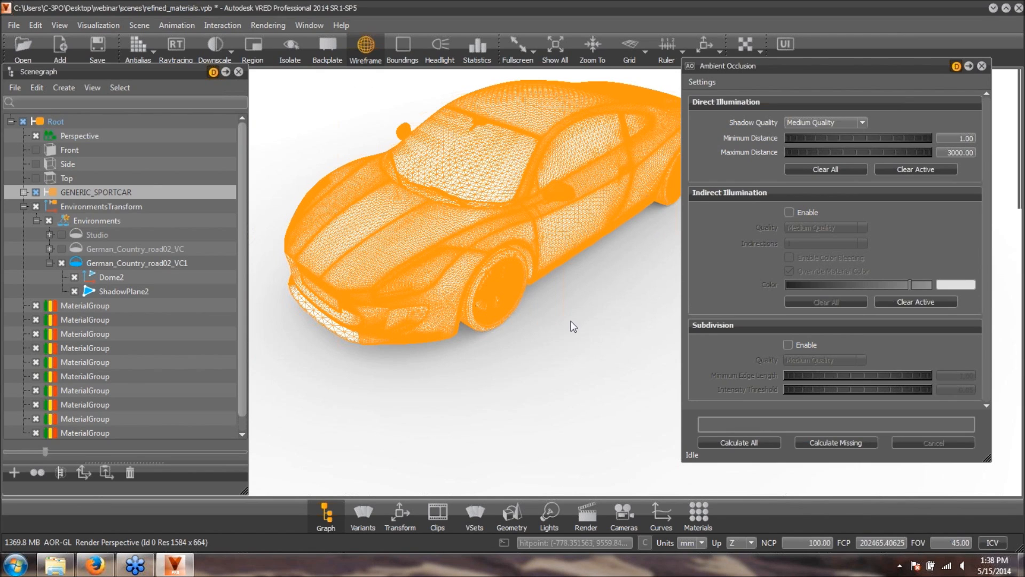
pyautogui.scroll(6, 582, 320)
pyautogui.moveTo(609, 364); pyautogui.dragTo(287, 82, button='right')
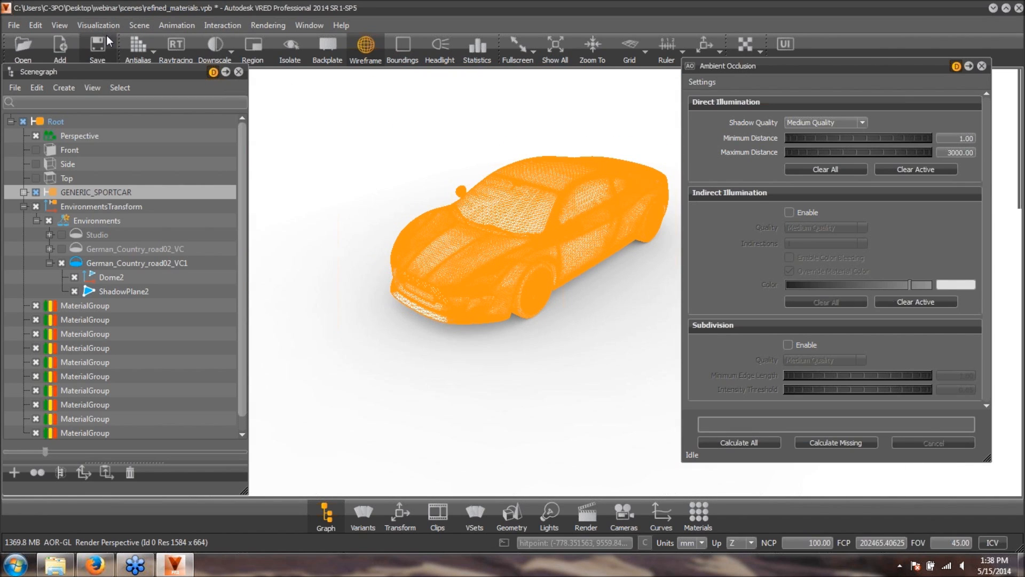
# - Open the amb_occ scene from the webinar scenes folder, discarding the changes to refined_materials.vpb
pyautogui.click(15, 25)
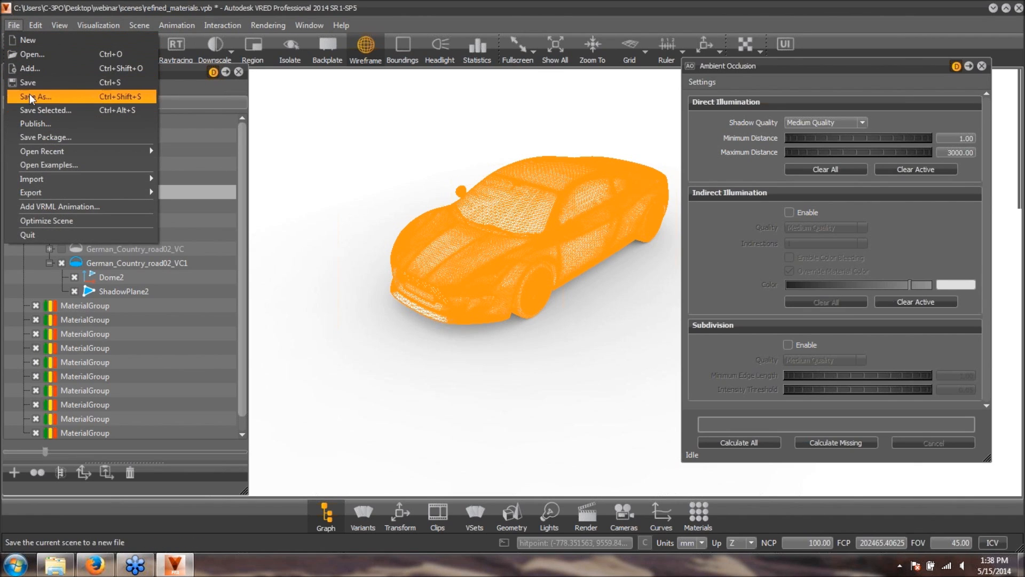
pyautogui.click(32, 54)
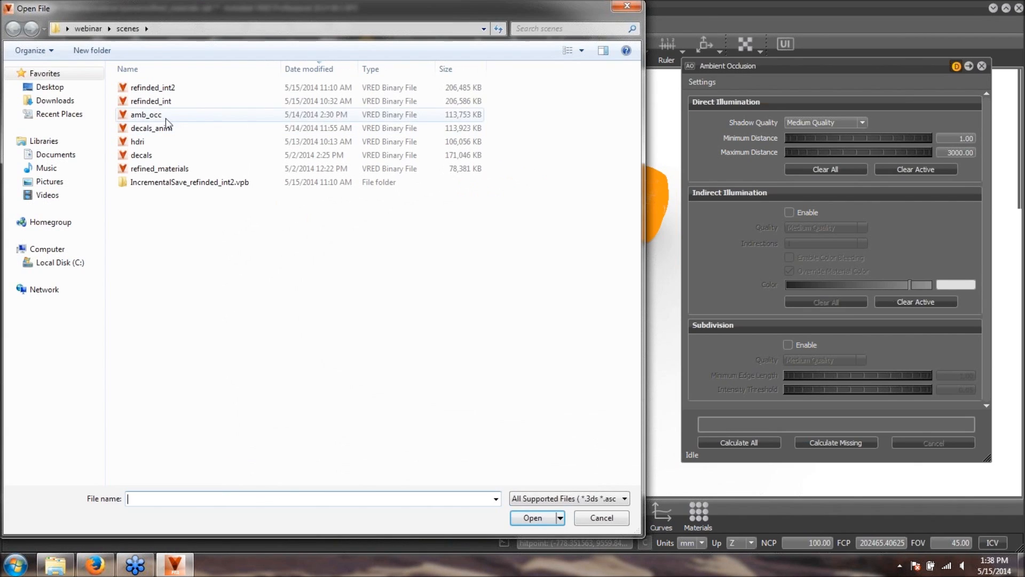
pyautogui.click(165, 115)
pyautogui.click(531, 517)
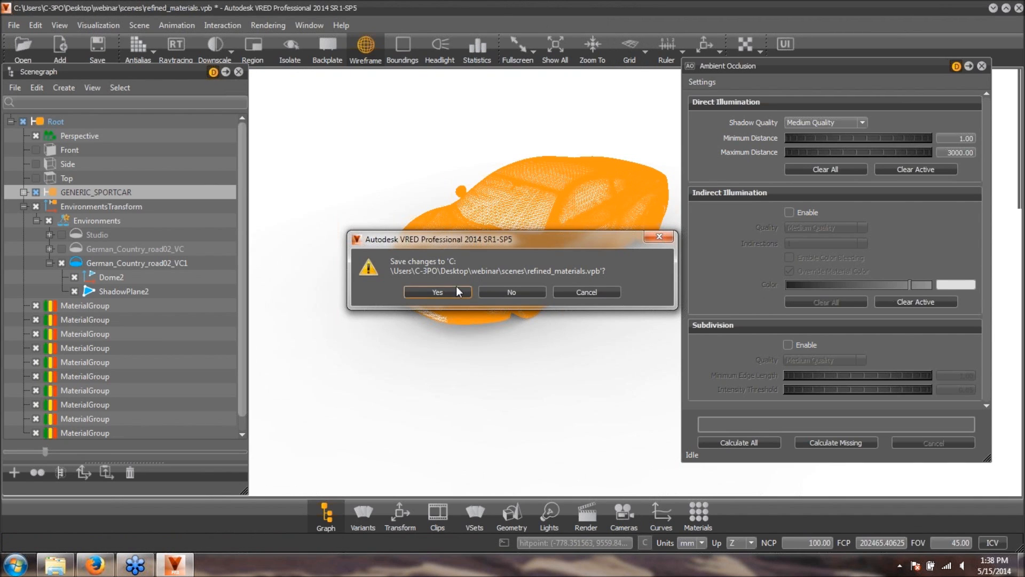
pyautogui.click(512, 292)
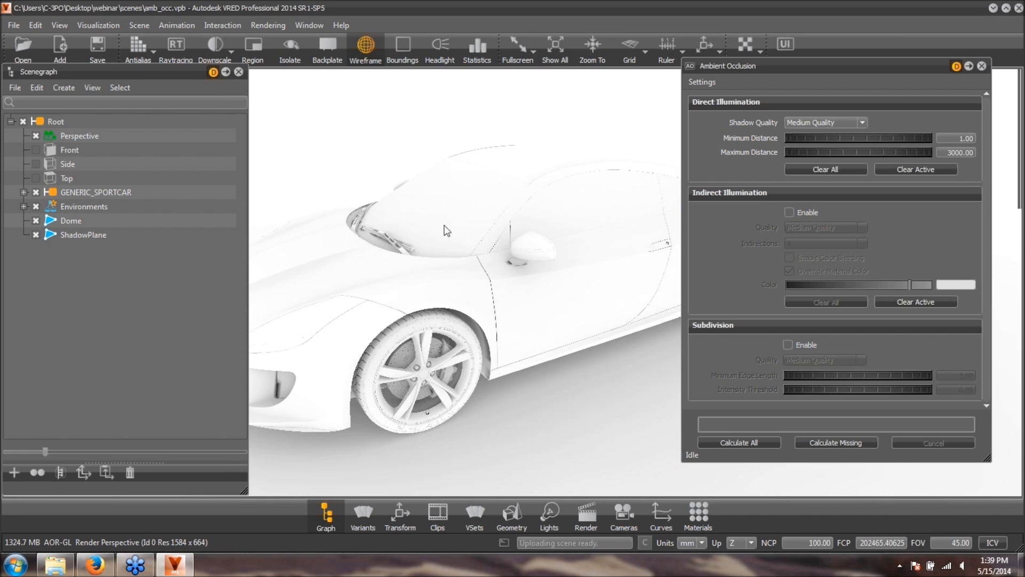
# - Switch the viewport to realistic rendering, close the Ambient Occlusion and Scenegraph windows, and view the car from the front
pyautogui.click(105, 25)
pyautogui.click(258, 195)
pyautogui.moveTo(418, 252); pyautogui.dragTo(673, 277)
pyautogui.click(982, 65)
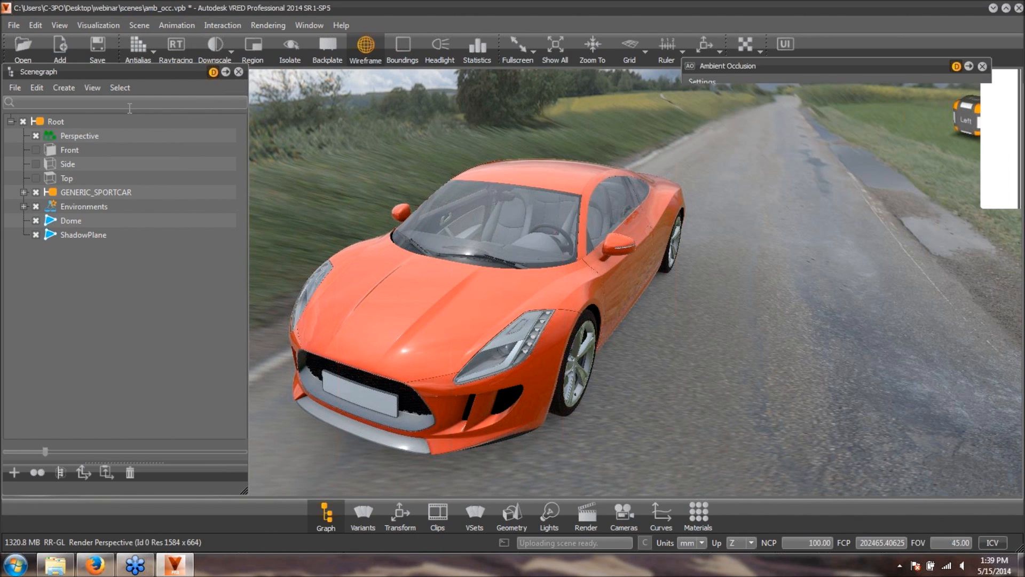
pyautogui.click(239, 72)
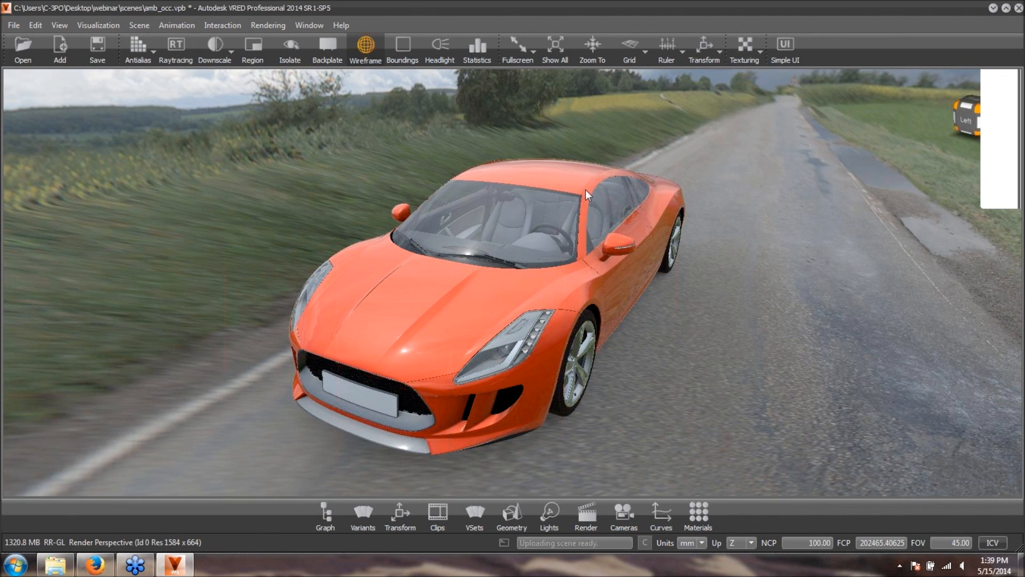
pyautogui.moveTo(585, 190); pyautogui.dragTo(663, 235)
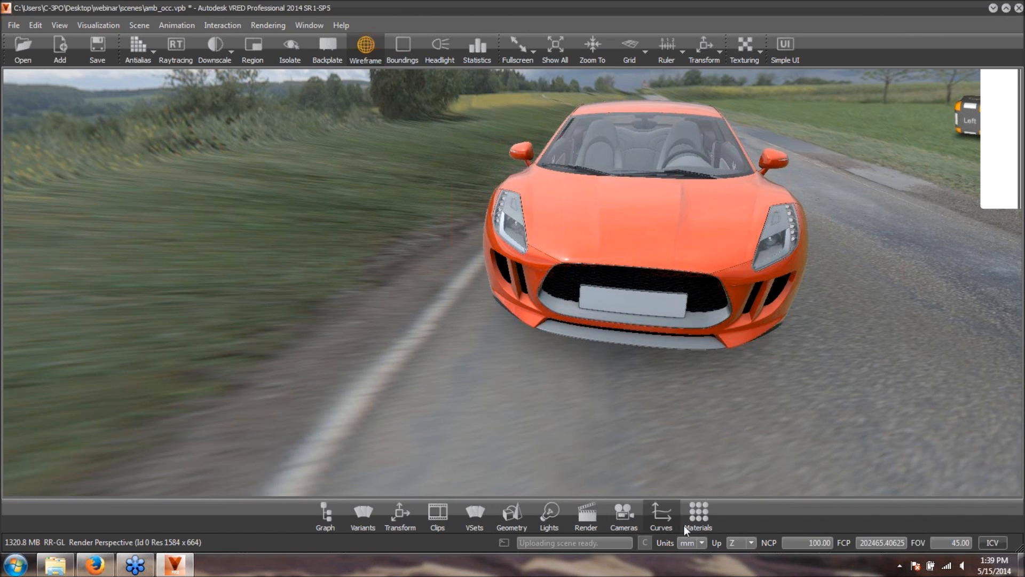
pyautogui.click(695, 516)
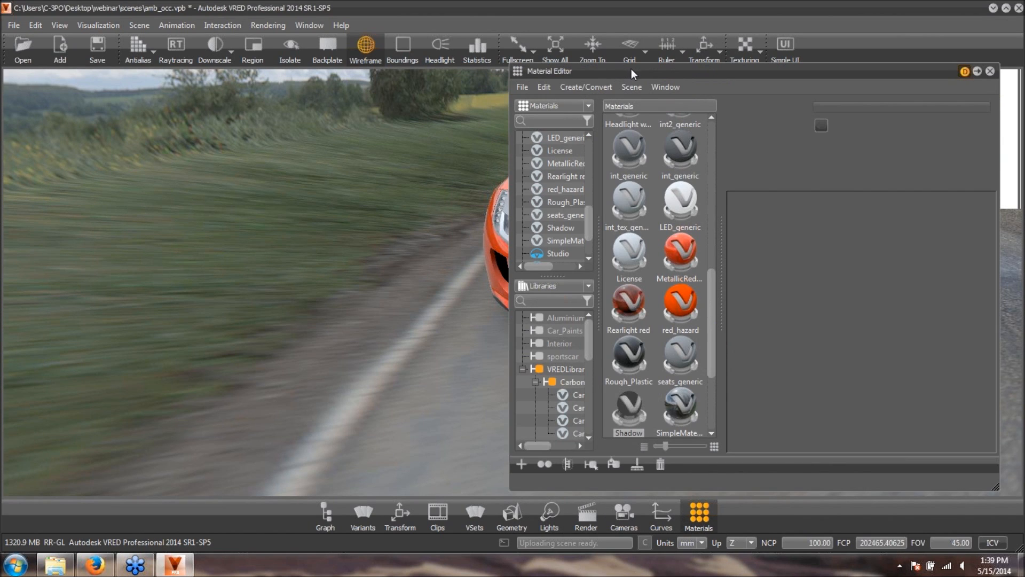
pyautogui.click(990, 71)
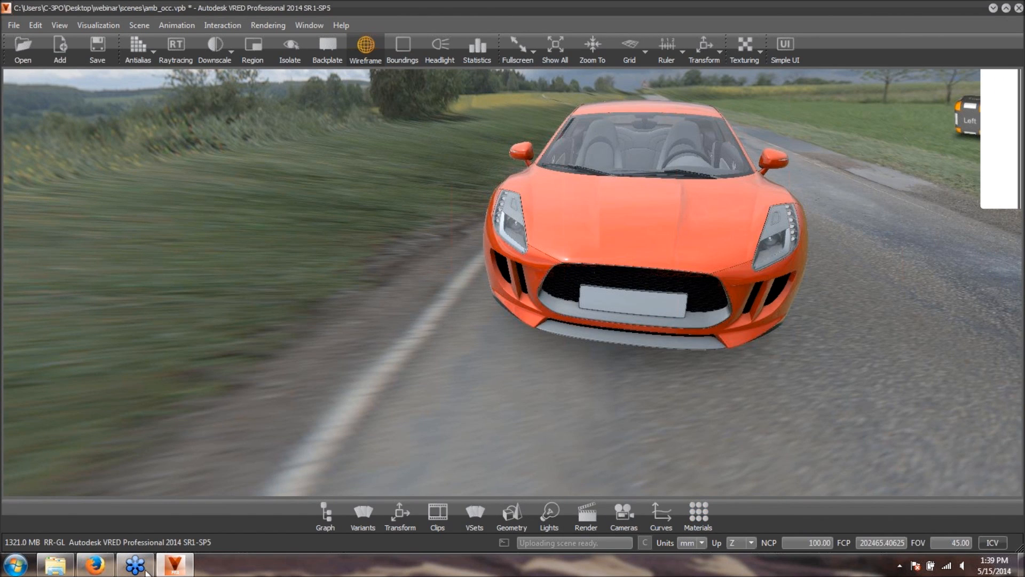
# - Switch to Windows Explorer, open the webinar textures folder and place its window below the car's front plate
pyautogui.click(55, 565)
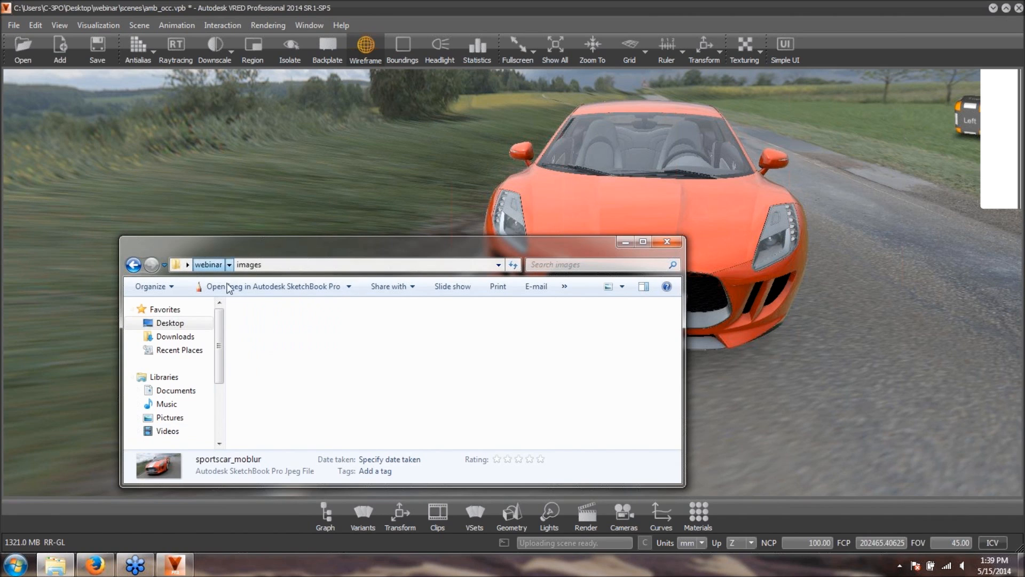
pyautogui.doubleClick(275, 407)
pyautogui.moveTo(334, 247); pyautogui.dragTo(537, 392)
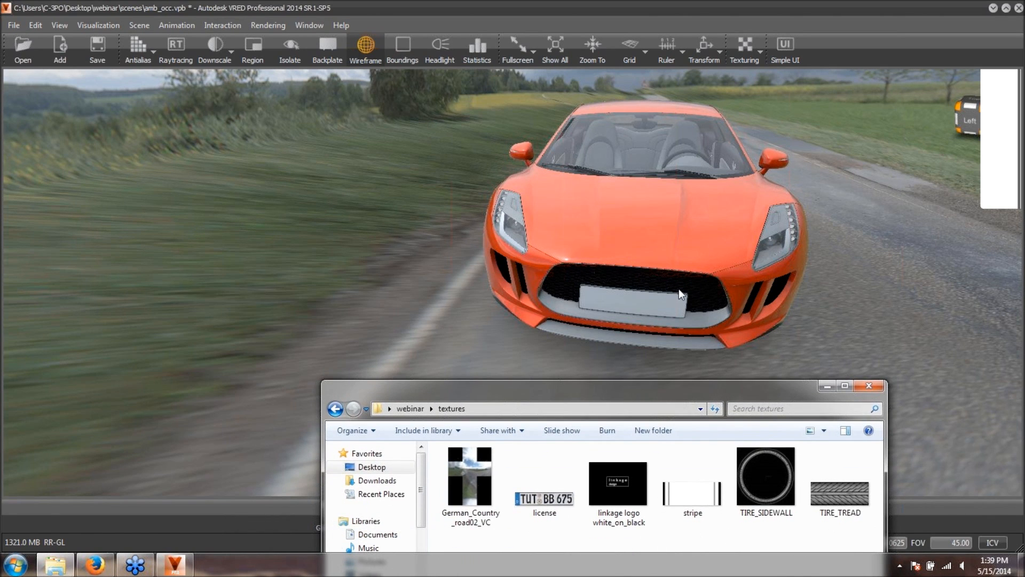
# - Apply the license texture to the car's front plate as a Diffuse texture using Edit Material
pyautogui.moveTo(556, 473); pyautogui.dragTo(649, 299)
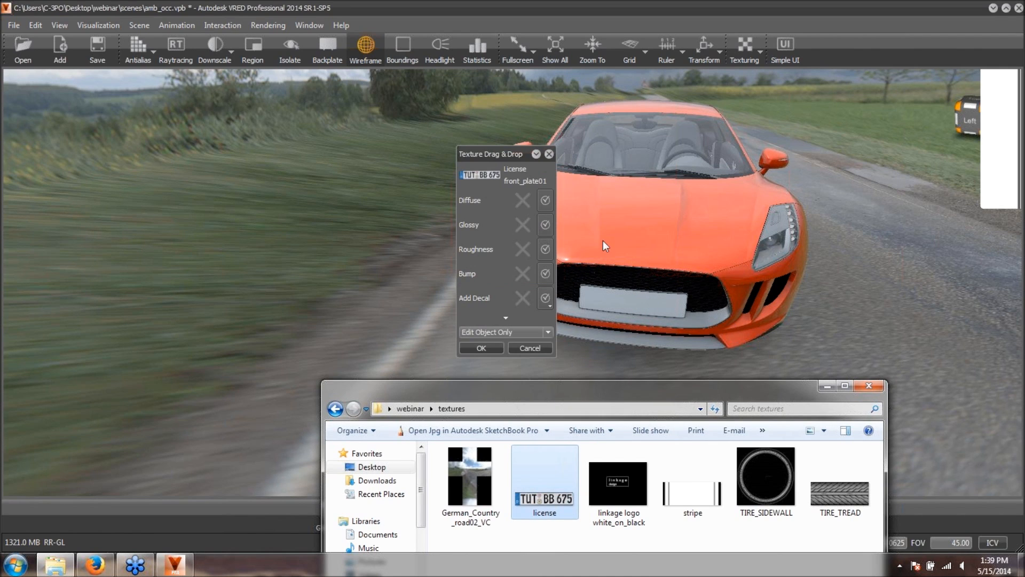
pyautogui.click(545, 201)
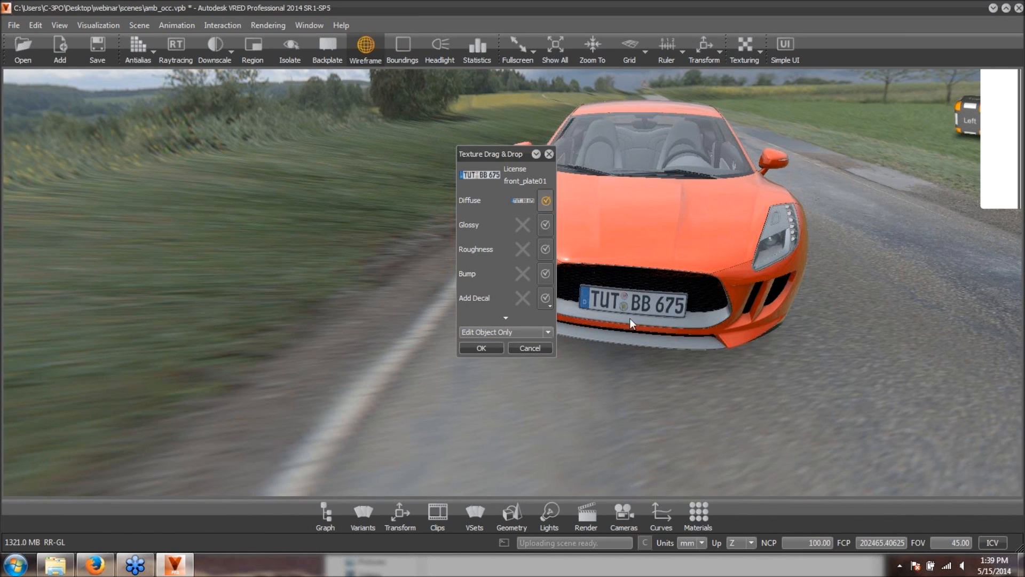
pyautogui.click(548, 333)
pyautogui.click(511, 351)
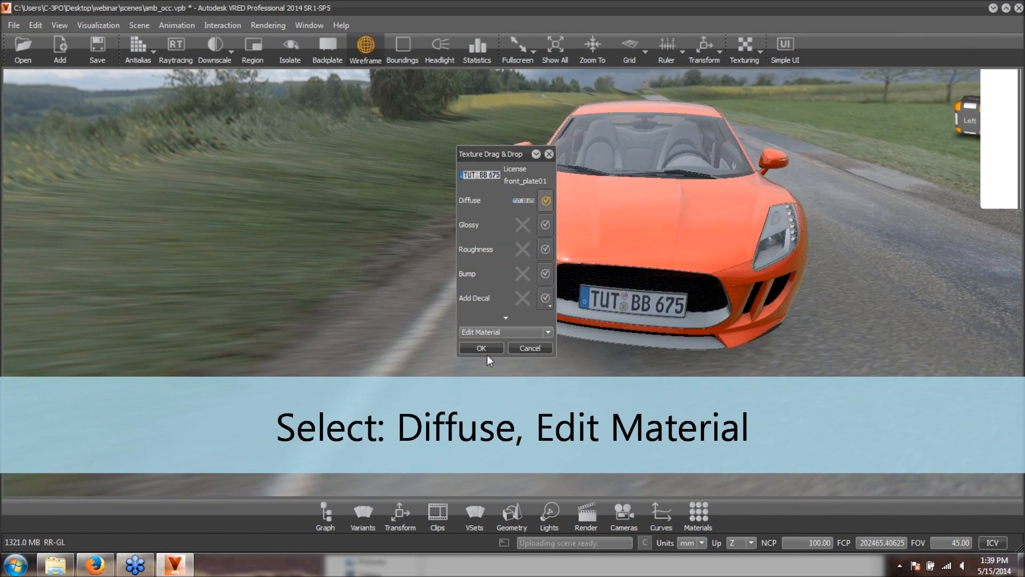
pyautogui.click(486, 350)
# - View the car's side and add the linkage logo white_on_black texture to the front door as a decal
pyautogui.moveTo(786, 323); pyautogui.dragTo(762, 317)
pyautogui.moveTo(761, 364); pyautogui.dragTo(800, 344, button='right')
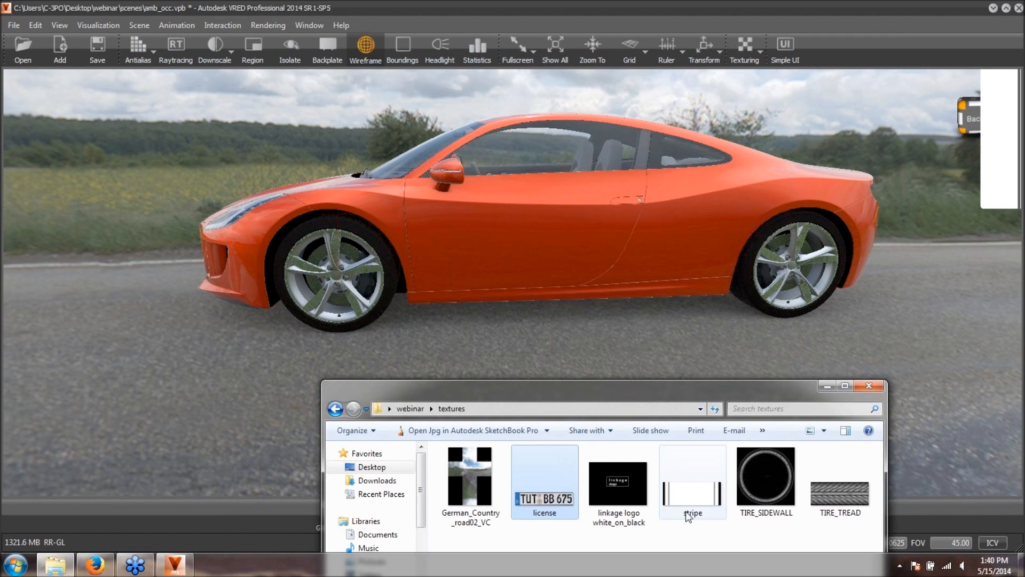
pyautogui.moveTo(619, 482); pyautogui.dragTo(528, 237)
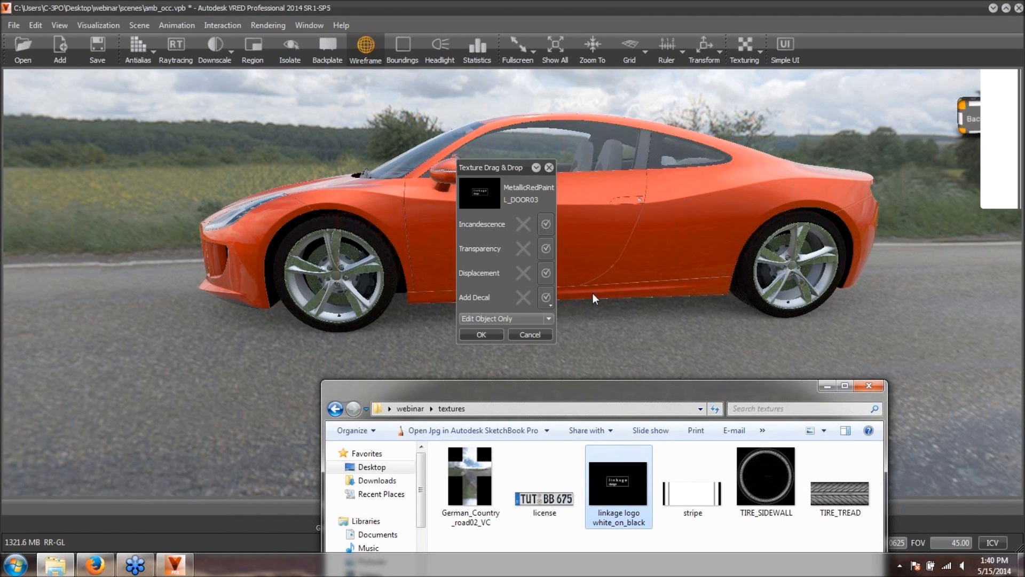
pyautogui.click(546, 297)
pyautogui.click(544, 296)
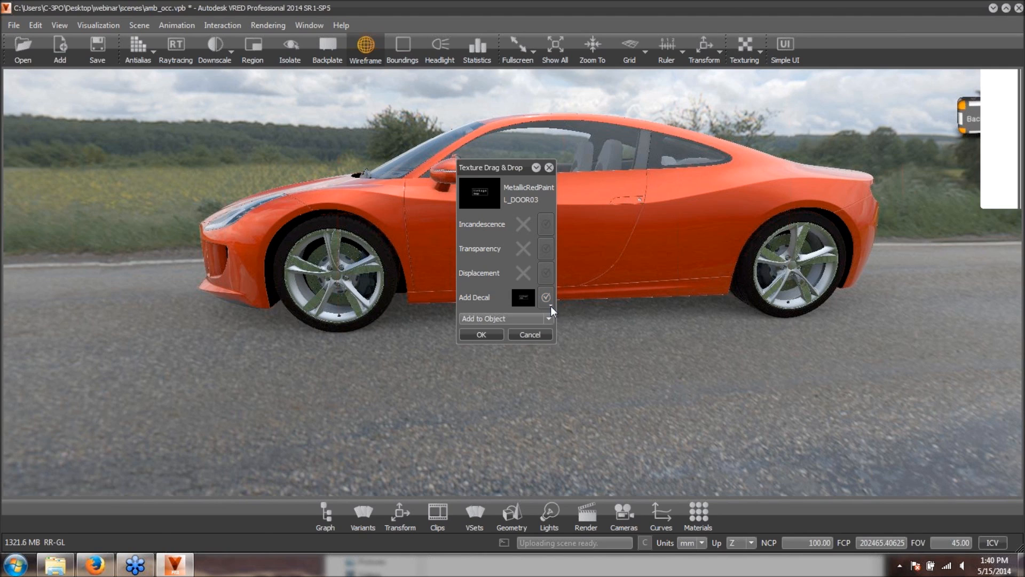
pyautogui.click(549, 305)
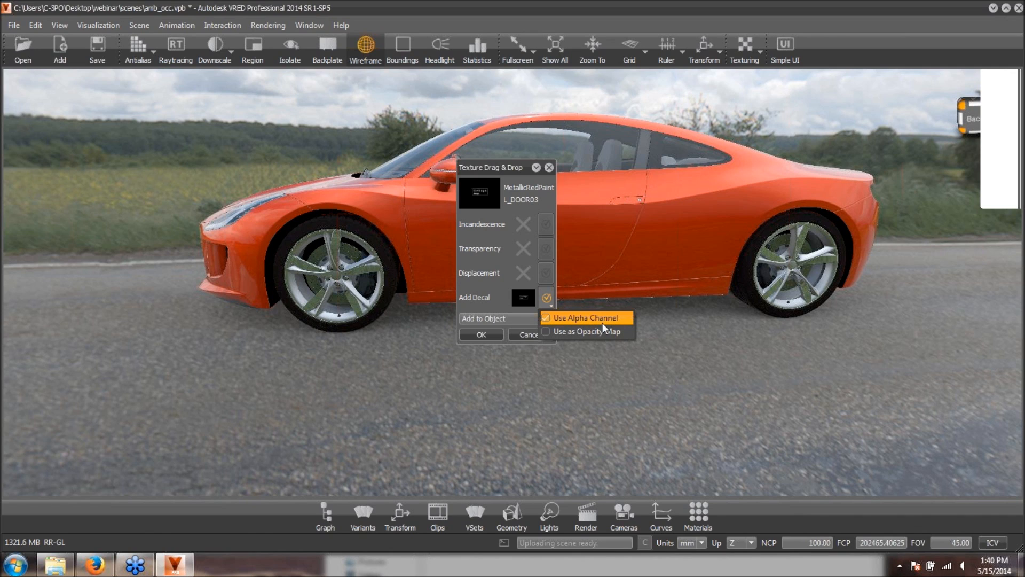
pyautogui.moveTo(526, 172); pyautogui.dragTo(430, 171)
pyautogui.click(457, 303)
pyautogui.click(453, 301)
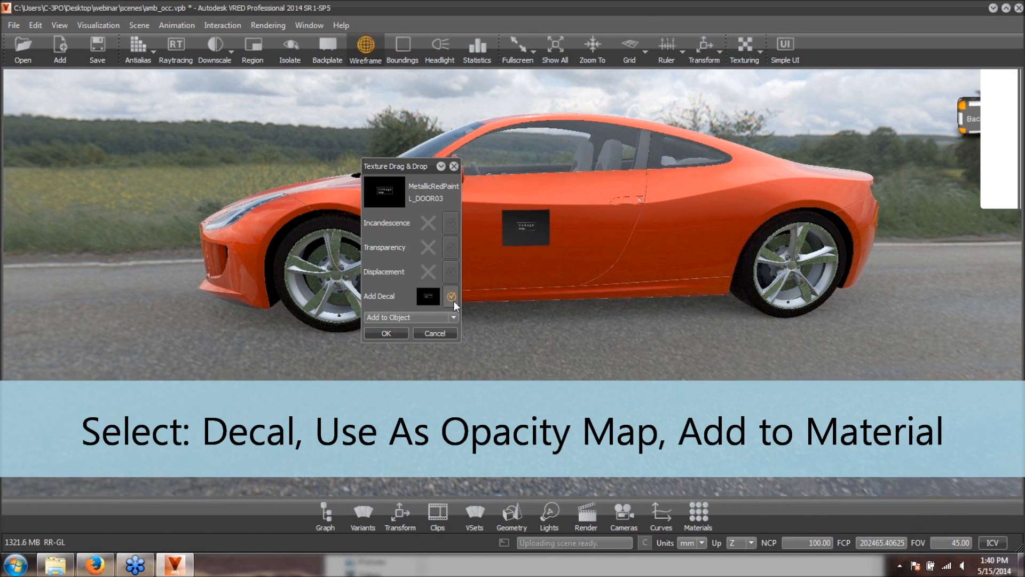
# - Set the logo decal to Use as Opacity Map with Add to Material, and confirm it
pyautogui.click(454, 302)
pyautogui.click(466, 330)
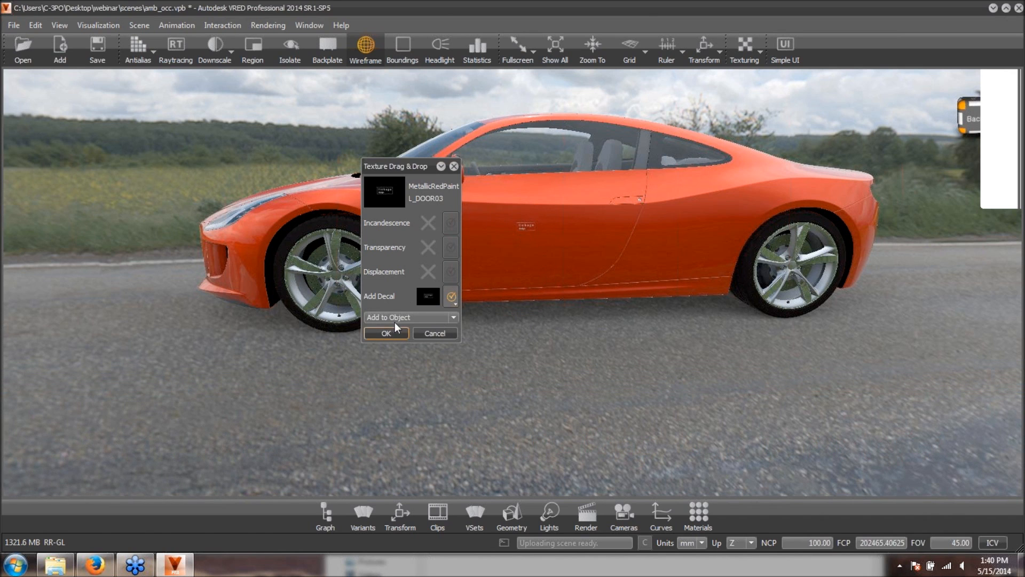
pyautogui.click(450, 316)
pyautogui.click(439, 332)
pyautogui.click(387, 334)
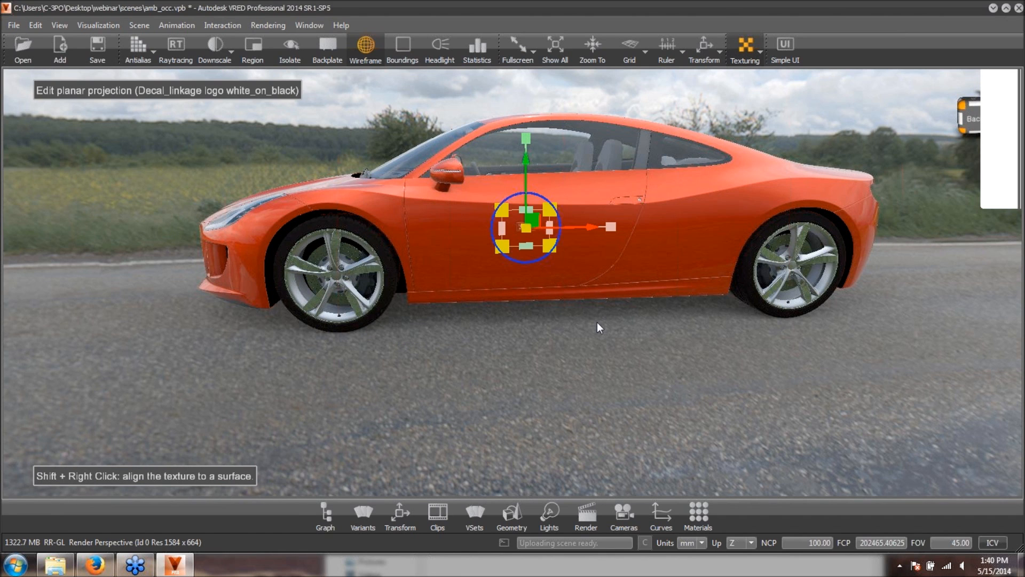
# - Move the logo decal slightly up the door and align its planar projection to the door surface
pyautogui.moveTo(597, 447); pyautogui.dragTo(596, 326, button='right')
pyautogui.moveTo(630, 133); pyautogui.dragTo(648, 271, button='middle')
pyautogui.moveTo(645, 342); pyautogui.dragTo(597, 216, button='right')
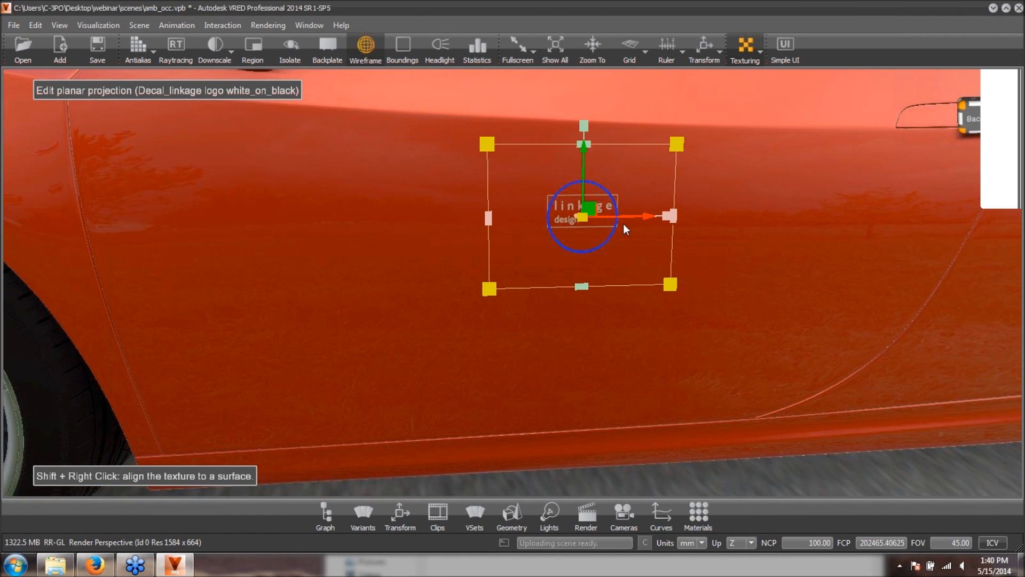
pyautogui.moveTo(586, 212); pyautogui.dragTo(587, 186)
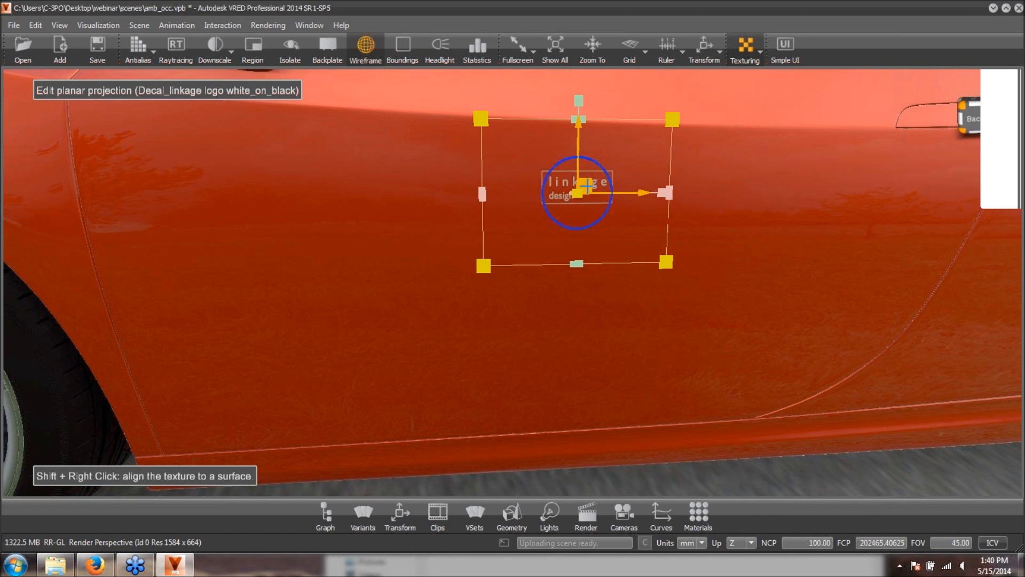
pyautogui.moveTo(614, 240)
pyautogui.mouseDown(button='middle')
pyautogui.moveTo(651, 262)
pyautogui.moveTo(613, 226)
pyautogui.mouseUp(button='middle')
pyautogui.moveTo(614, 226); pyautogui.dragTo(646, 249, button='right')
pyautogui.moveTo(646, 249); pyautogui.dragTo(646, 230)
pyautogui.moveTo(646, 229); pyautogui.dragTo(509, 278, button='right')
pyautogui.keyDown('shift'); pyautogui.rightClick(509, 278); pyautogui.keyUp('shift')
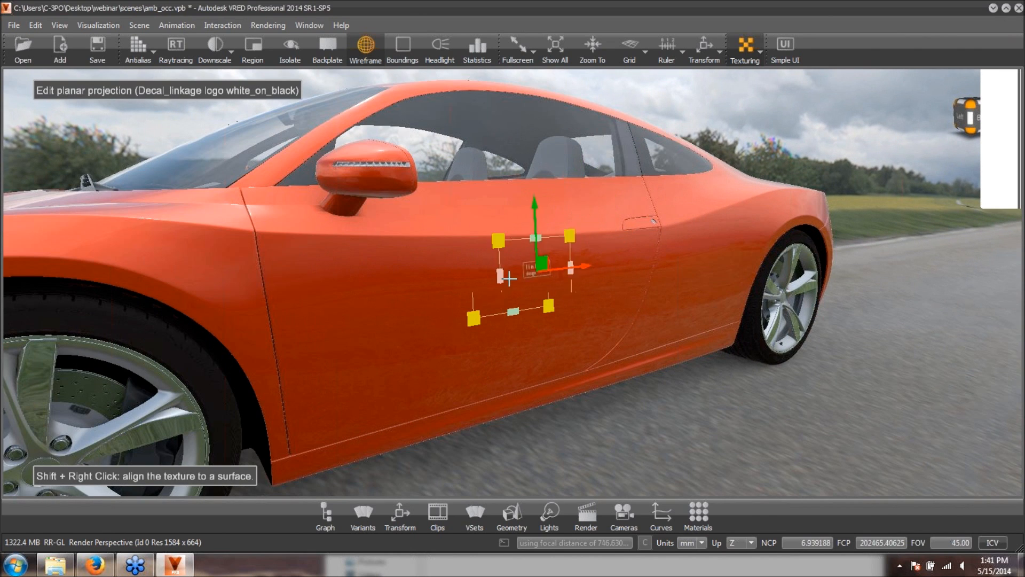
# - Enlarge the logo decal across most of the door, lower it below the body crease and finish editing its projection
pyautogui.moveTo(579, 327); pyautogui.dragTo(590, 449, button='right')
pyautogui.moveTo(511, 275); pyautogui.dragTo(784, 246)
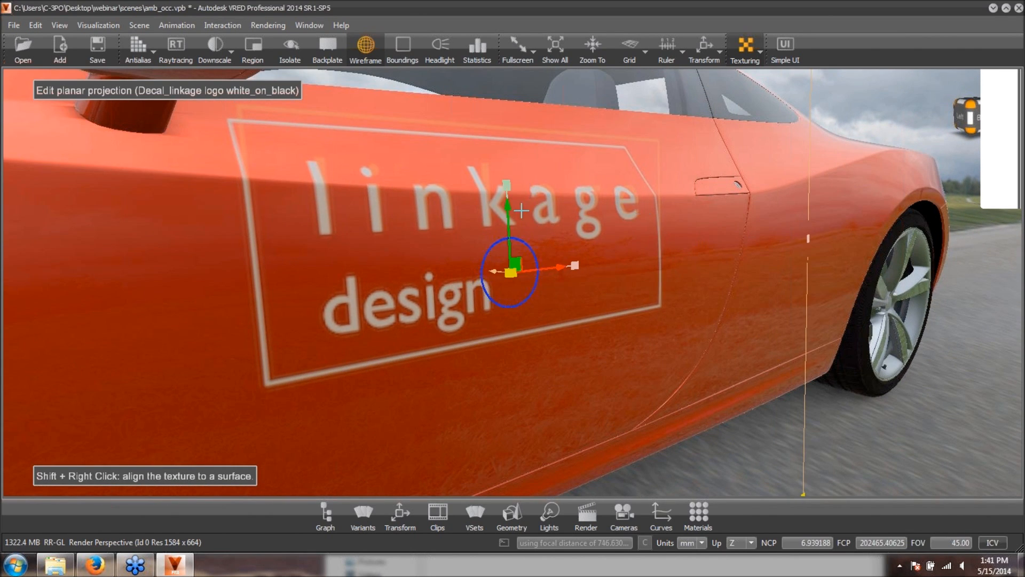
pyautogui.moveTo(508, 213); pyautogui.dragTo(506, 299)
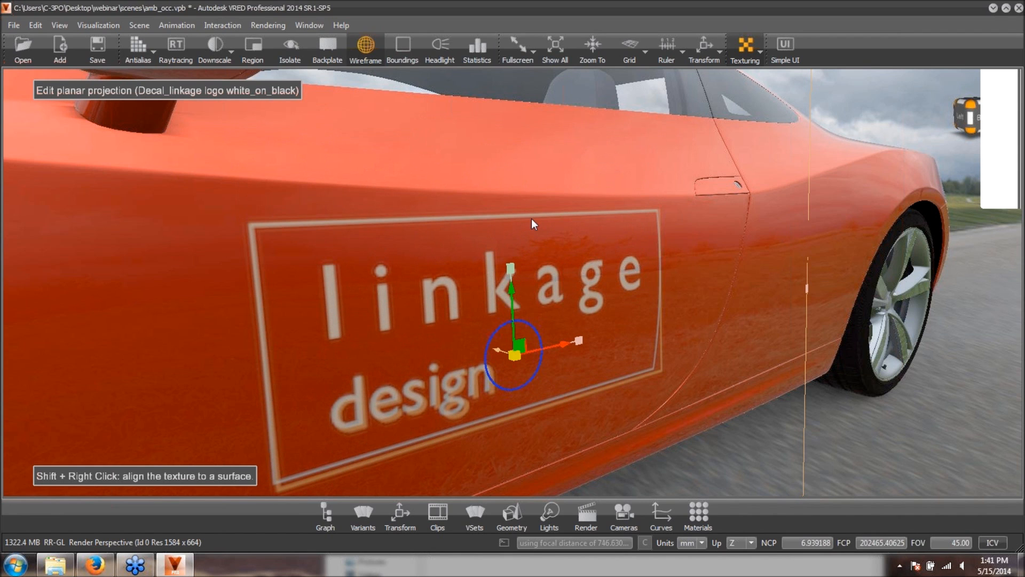
pyautogui.moveTo(503, 166); pyautogui.dragTo(635, 261, button='right')
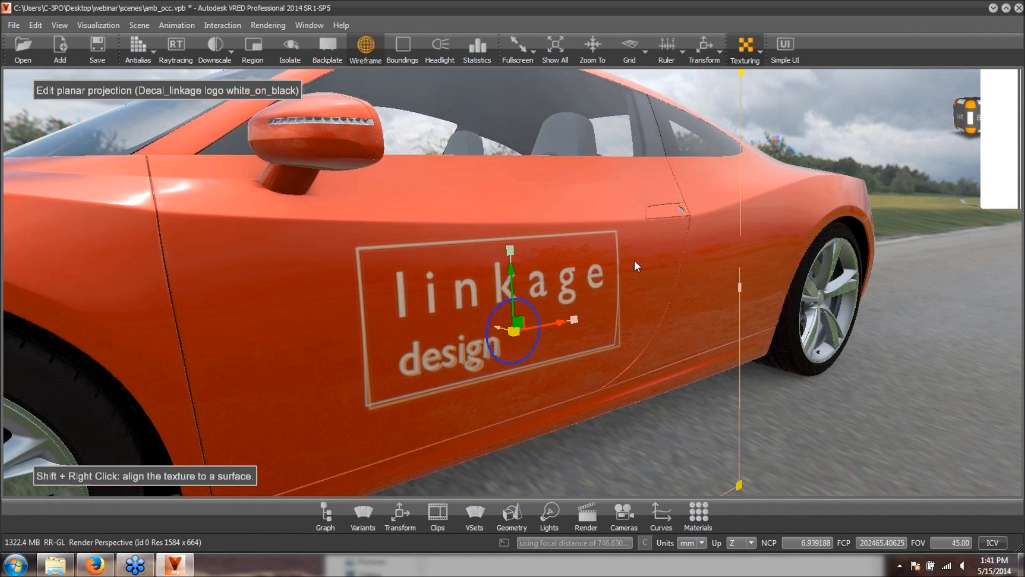
pyautogui.moveTo(635, 261); pyautogui.dragTo(637, 182)
pyautogui.moveTo(637, 182); pyautogui.dragTo(652, 146, button='right')
pyautogui.moveTo(652, 147); pyautogui.dragTo(736, 52)
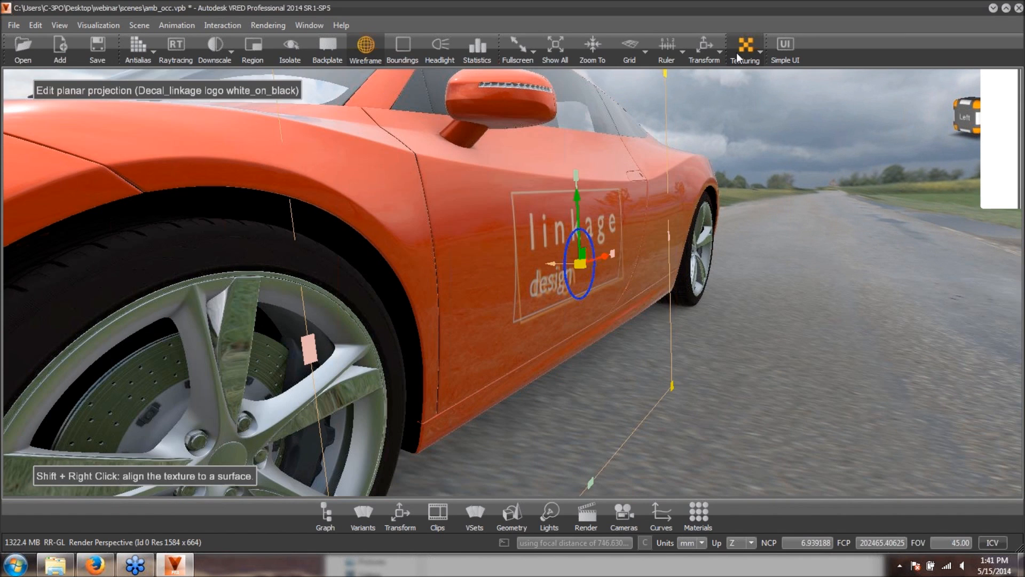
pyautogui.click(736, 53)
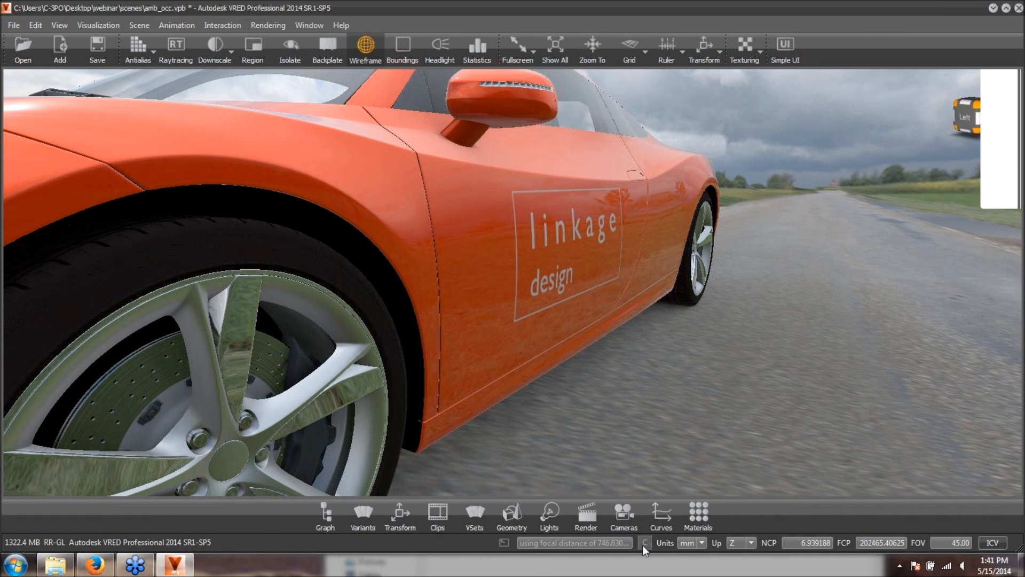
# - Convert the Decal_linkage logo white_on_black material to a Metallic Carpaint Truelight material
pyautogui.click(696, 517)
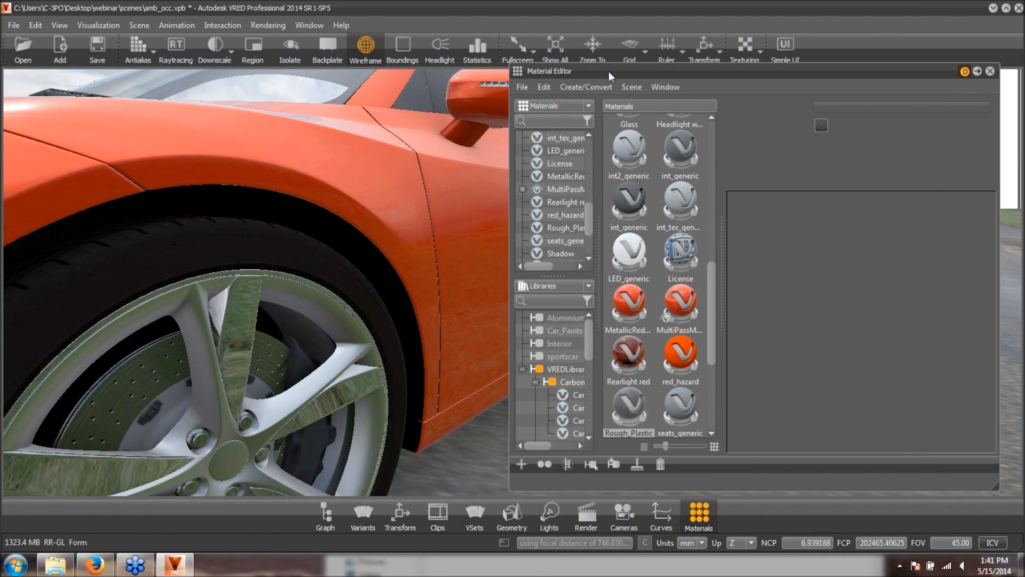
pyautogui.moveTo(754, 225); pyautogui.dragTo(749, 125)
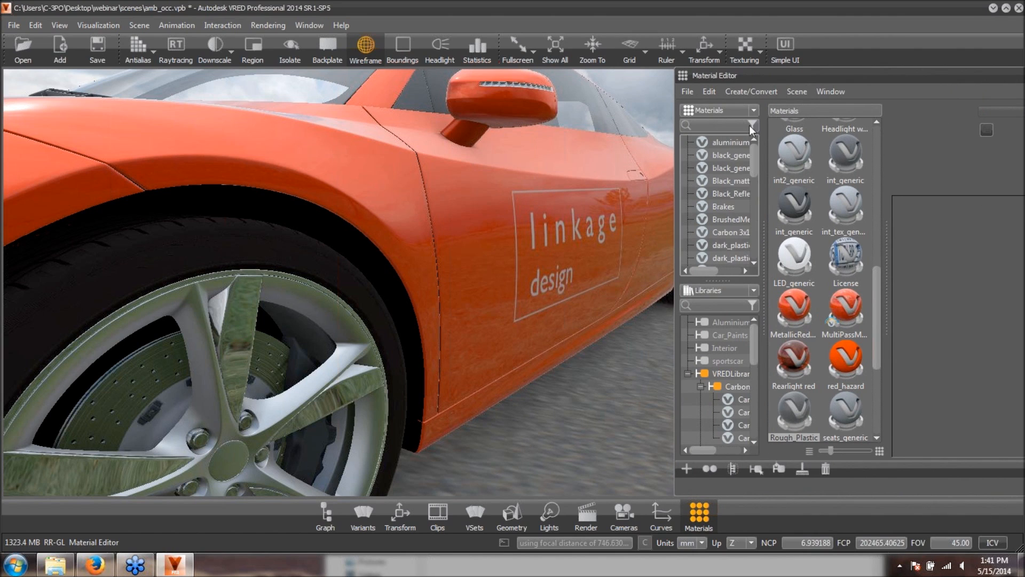
pyautogui.scroll(-2, 752, 190)
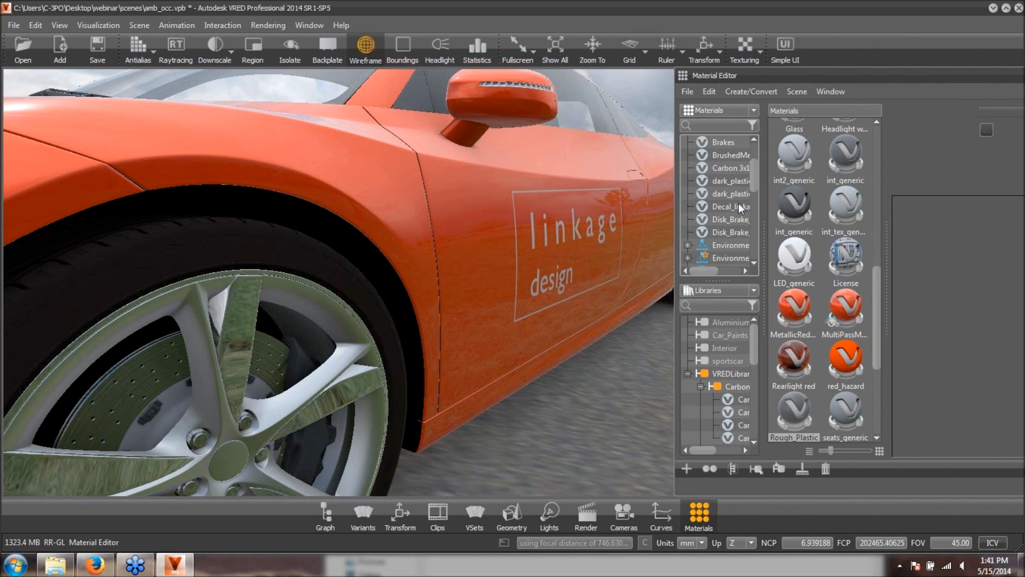
pyautogui.click(728, 207)
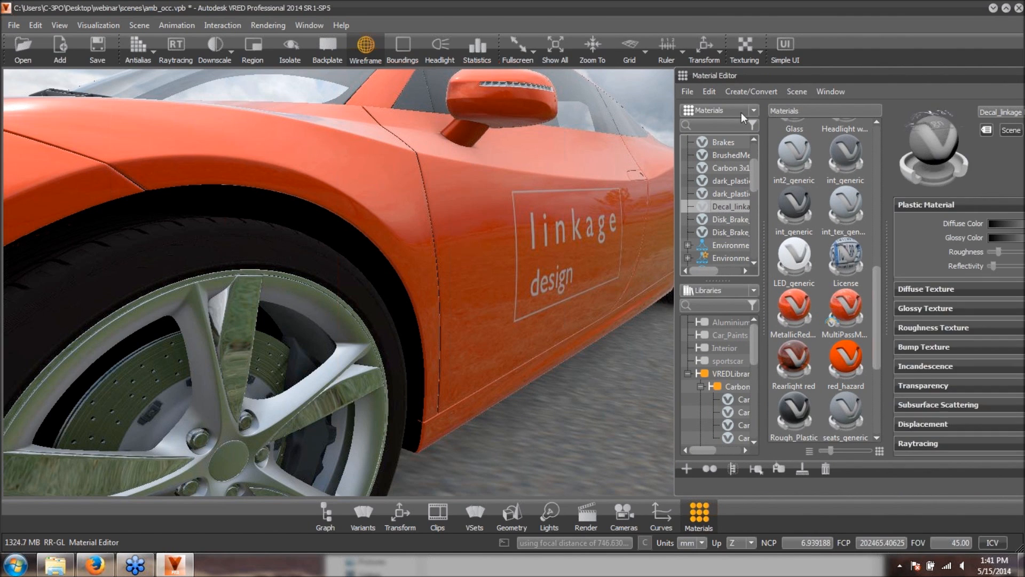
pyautogui.click(761, 91)
pyautogui.moveTo(752, 187)
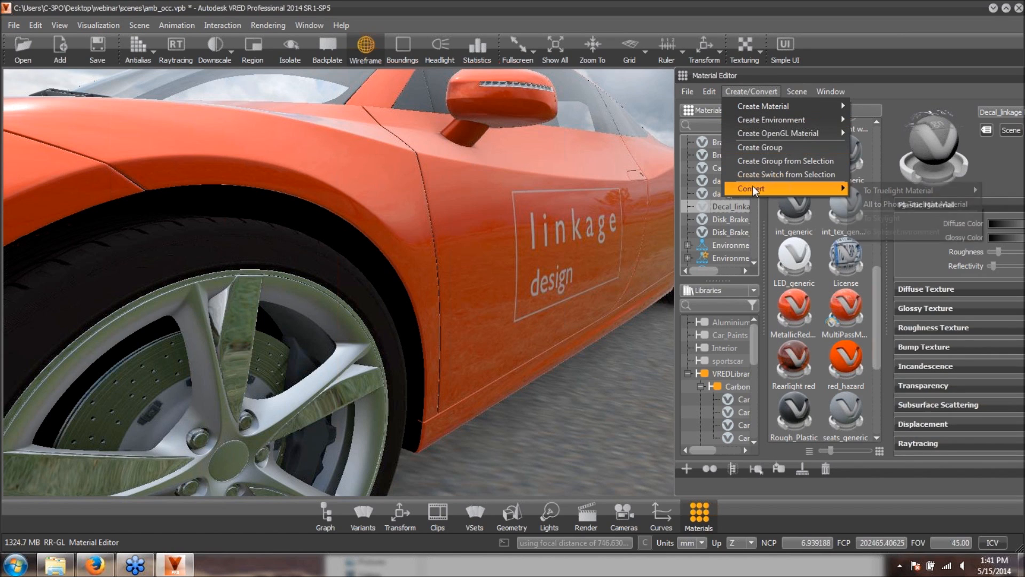
pyautogui.moveTo(886, 191)
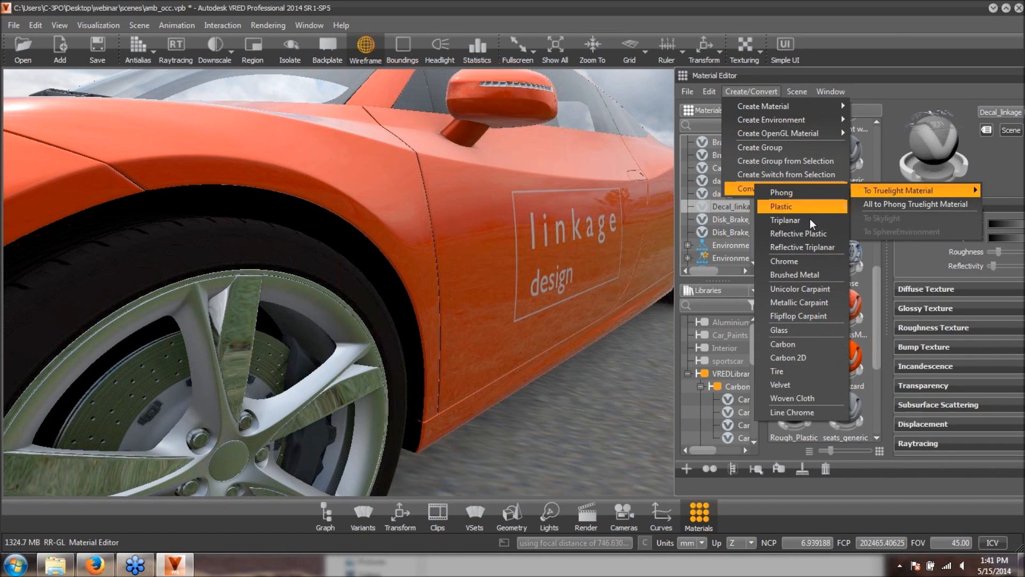
pyautogui.click(793, 301)
# - Close the Material Editor and examine the logo decal on the door from several distances and angles
pyautogui.moveTo(448, 245); pyautogui.dragTo(533, 267)
pyautogui.moveTo(418, 263); pyautogui.dragTo(602, 257)
pyautogui.moveTo(602, 256); pyautogui.dragTo(556, 217, button='right')
pyautogui.moveTo(899, 71); pyautogui.dragTo(716, 71)
pyautogui.click(971, 74)
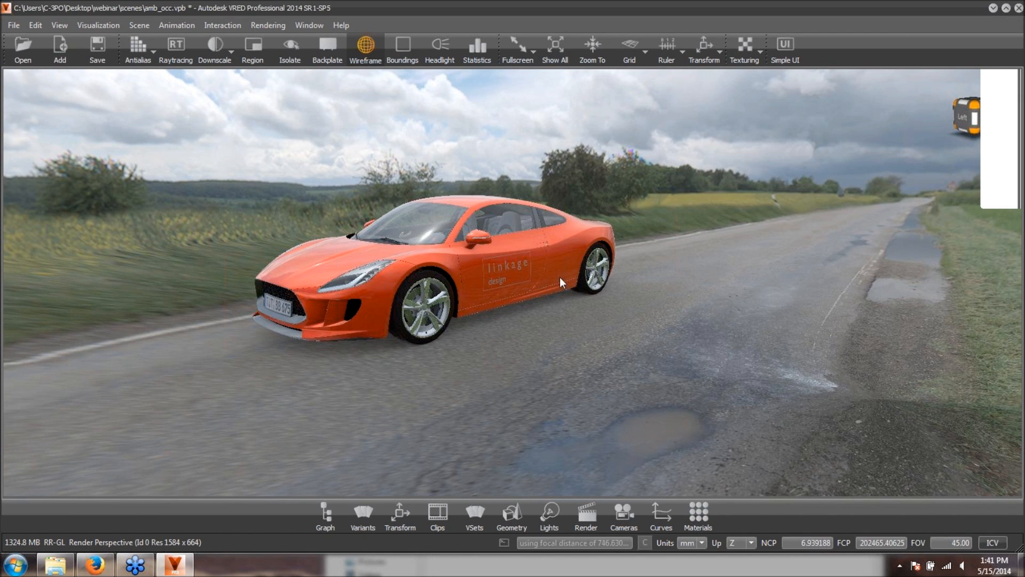
pyautogui.moveTo(505, 293); pyautogui.dragTo(443, 302, button='middle')
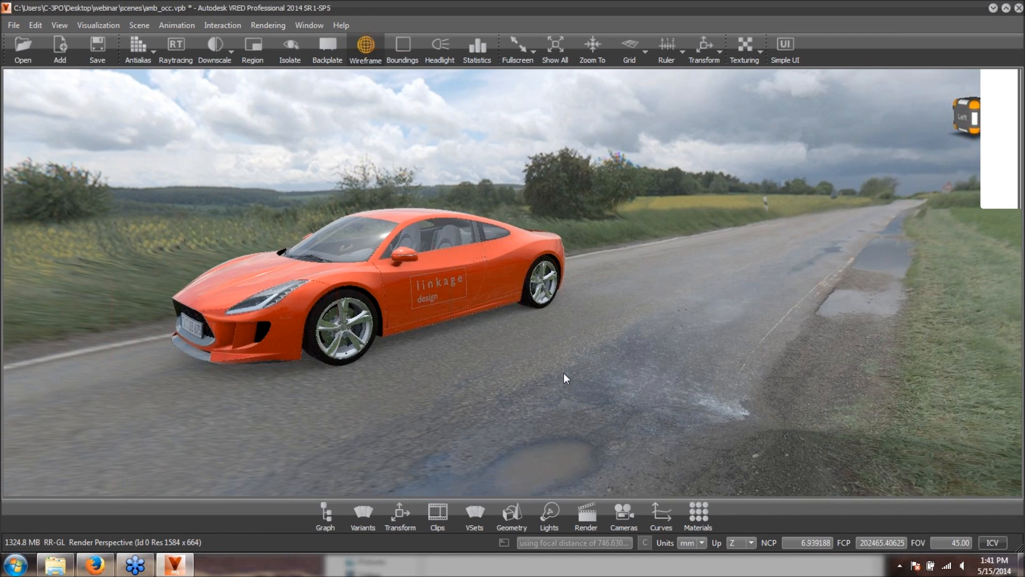
pyautogui.moveTo(563, 372); pyautogui.dragTo(538, 278, button='right')
pyautogui.moveTo(685, 284); pyautogui.dragTo(622, 316)
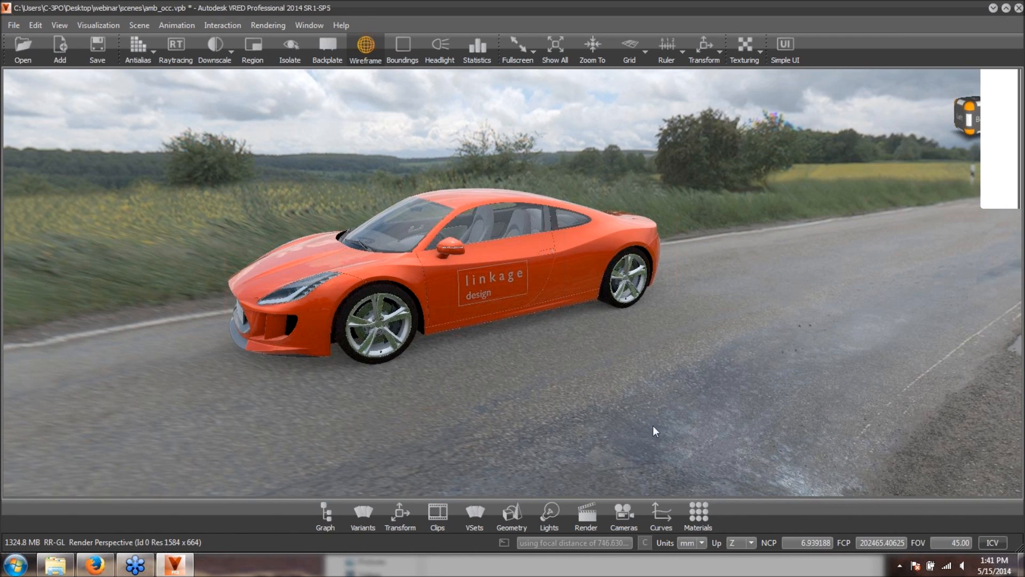
# - Pick the car body's MultiPassMaterial from the bodywork and examine the settings of its logo decal layer
pyautogui.click(698, 511)
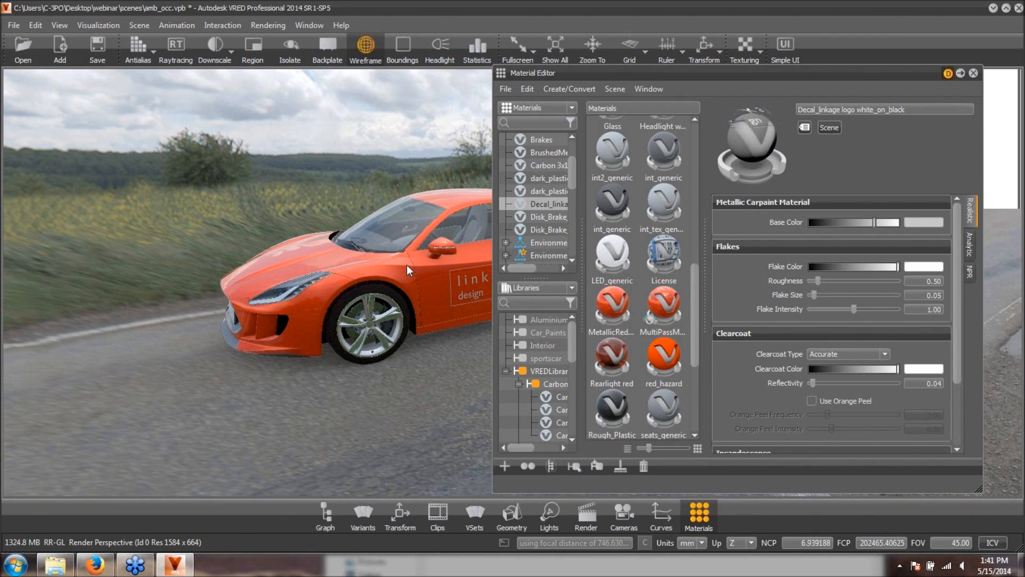
pyautogui.moveTo(407, 265); pyautogui.dragTo(250, 265, button='middle')
pyautogui.keyDown('shift'); pyautogui.click(434, 266); pyautogui.keyUp('shift')
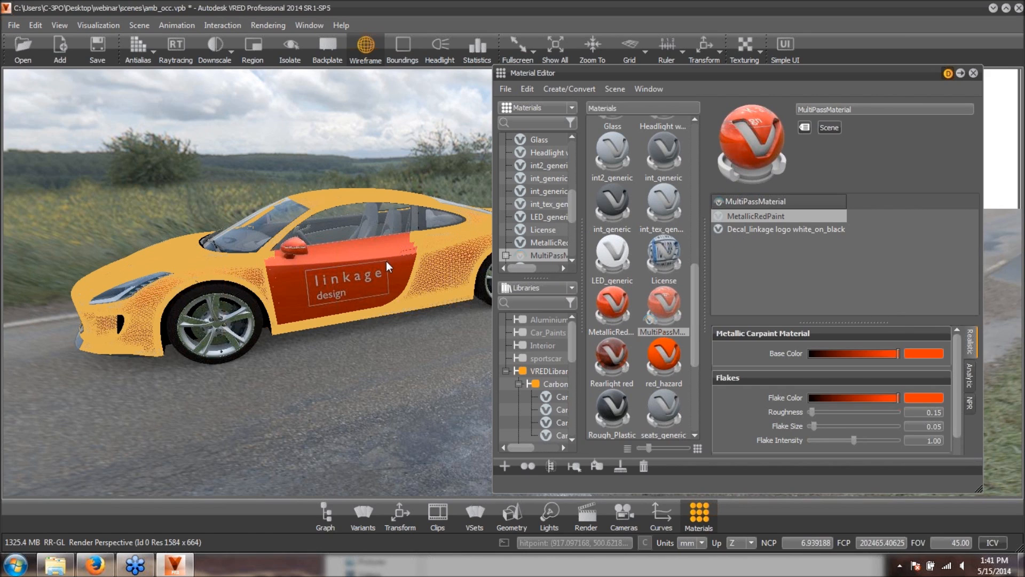
pyautogui.click(773, 231)
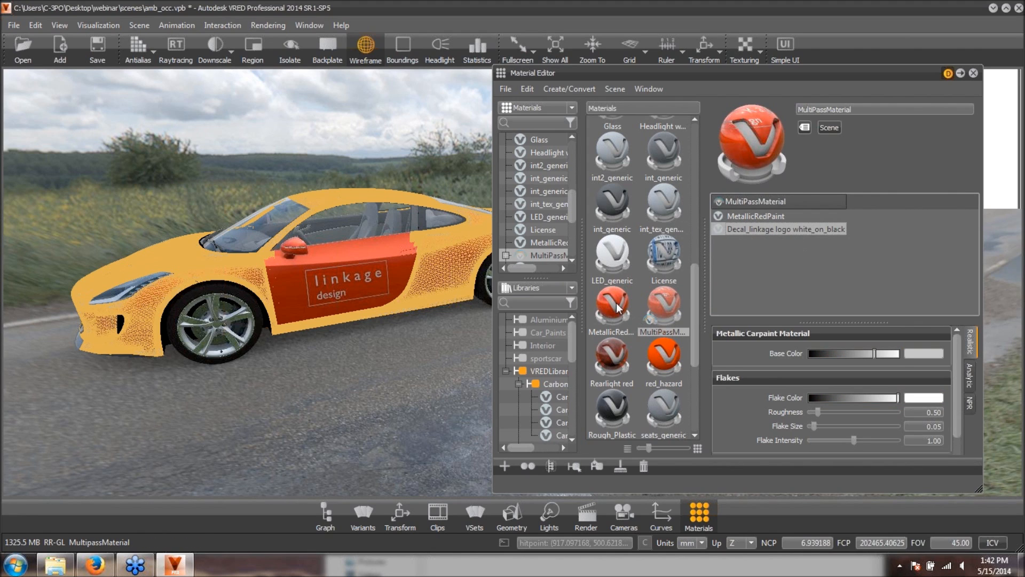
# - Duplicate the MetallicRedPaint material and set the copy's base color to blue
pyautogui.click(624, 314)
pyautogui.click(569, 88)
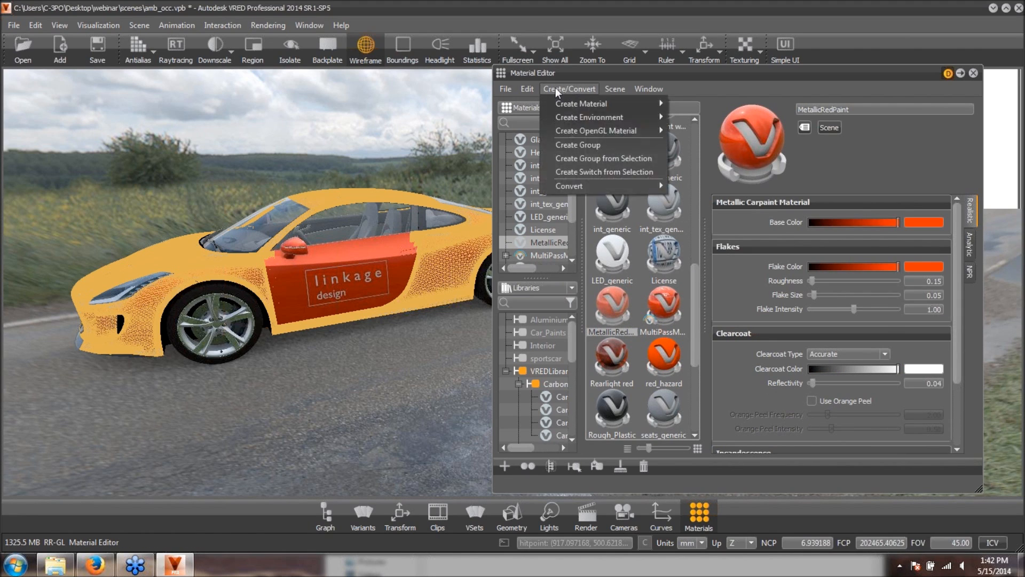
pyautogui.moveTo(527, 89)
pyautogui.click(550, 144)
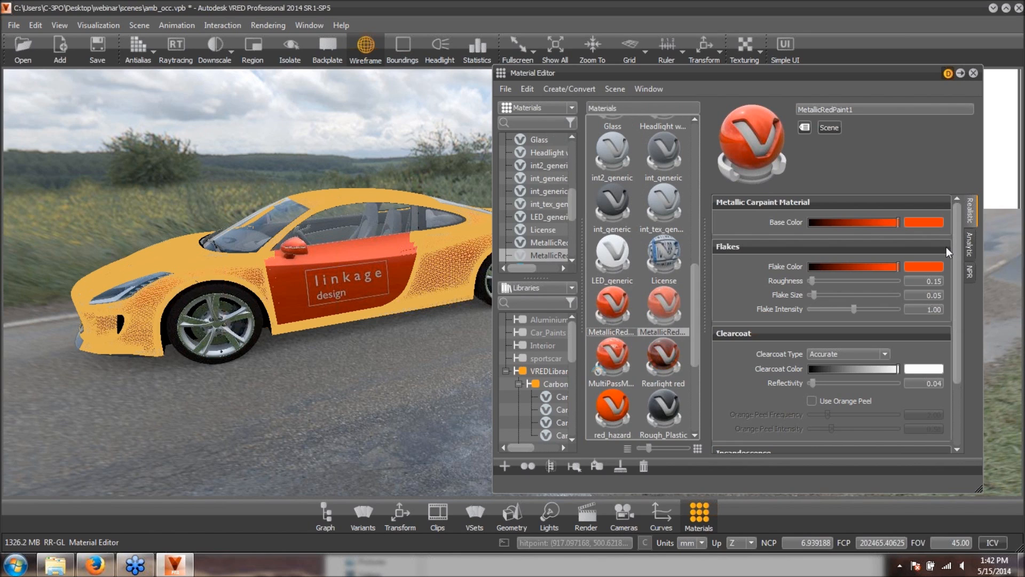
pyautogui.click(922, 223)
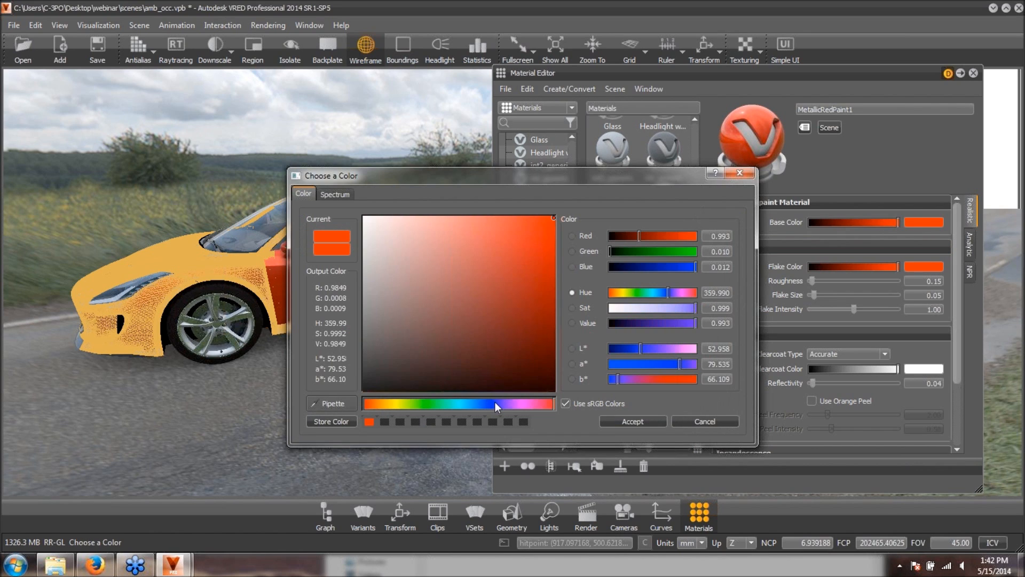
pyautogui.click(495, 401)
pyautogui.click(487, 403)
pyautogui.click(623, 421)
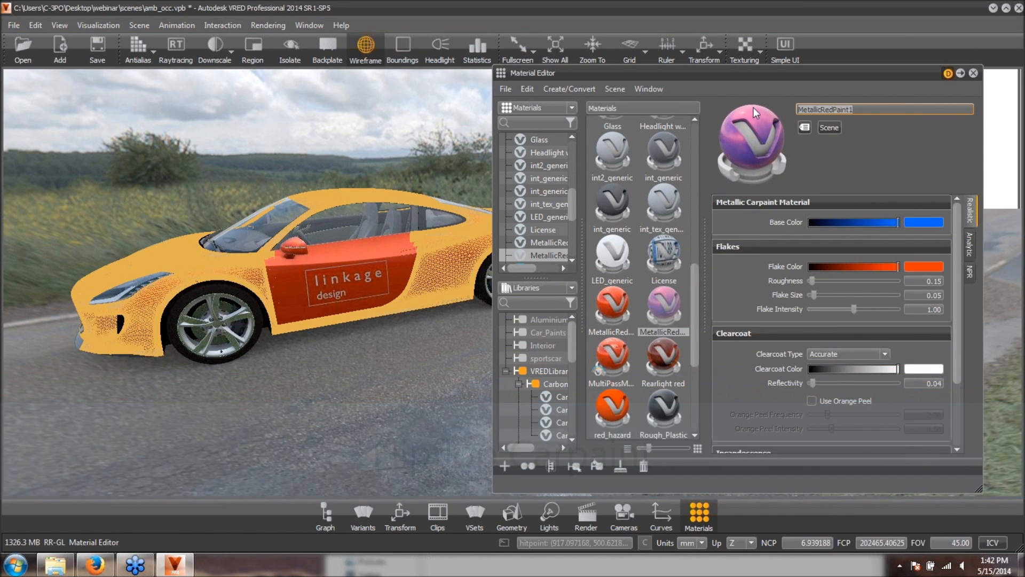
# - Rename the blue paint copy as Paintflop and the original MetallicRedPaint material as Paintred
pyautogui.write('Paintflop')
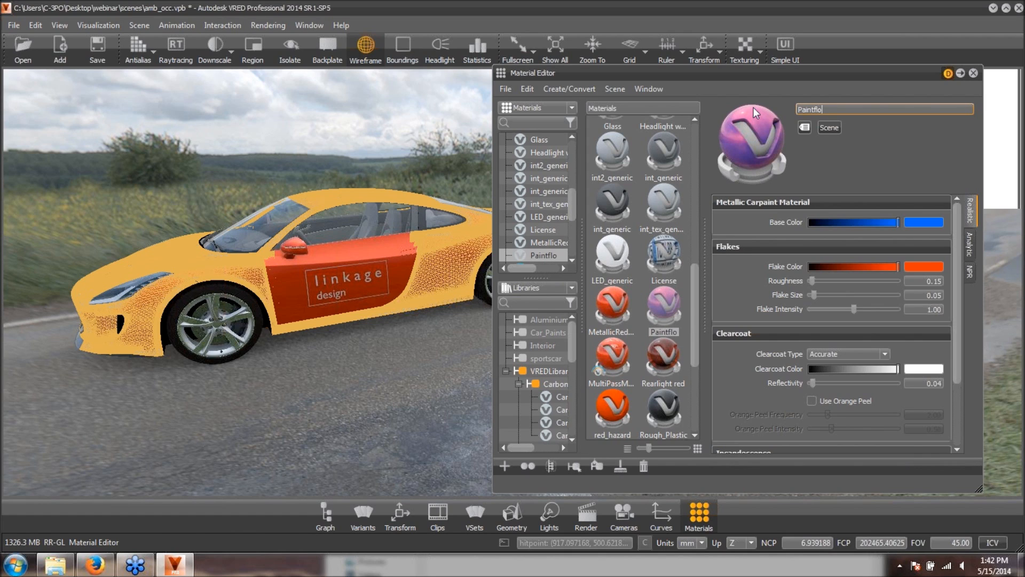
pyautogui.press('Return')
pyautogui.click(613, 304)
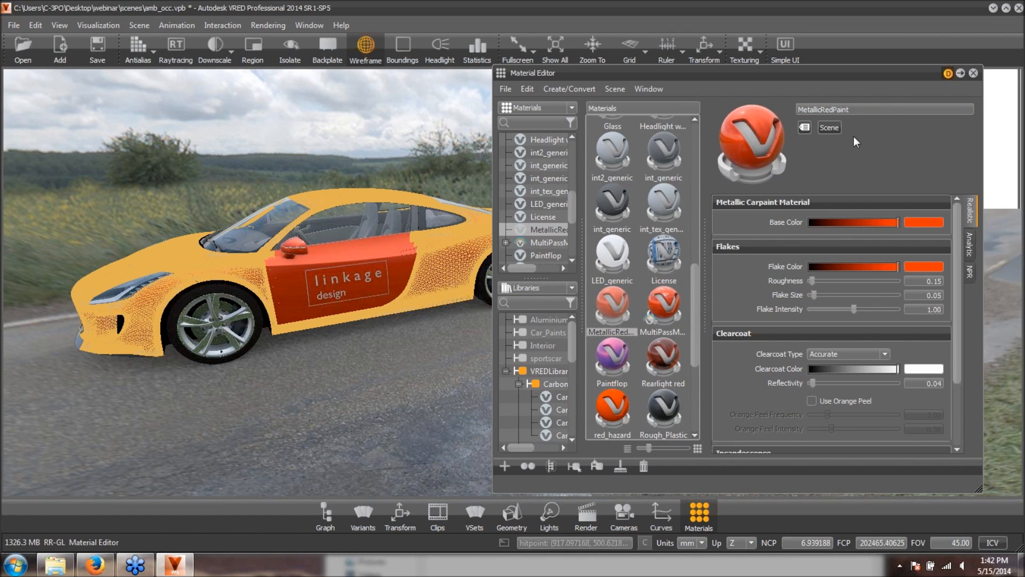
pyautogui.moveTo(815, 109); pyautogui.dragTo(780, 109)
pyautogui.press('BackSpace')
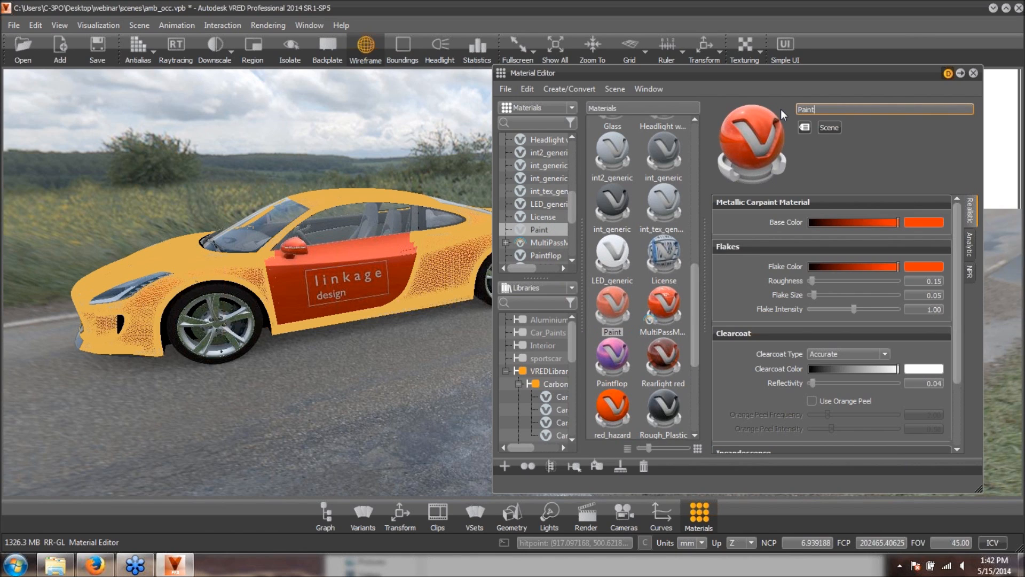
pyautogui.write('red')
pyautogui.press('Return')
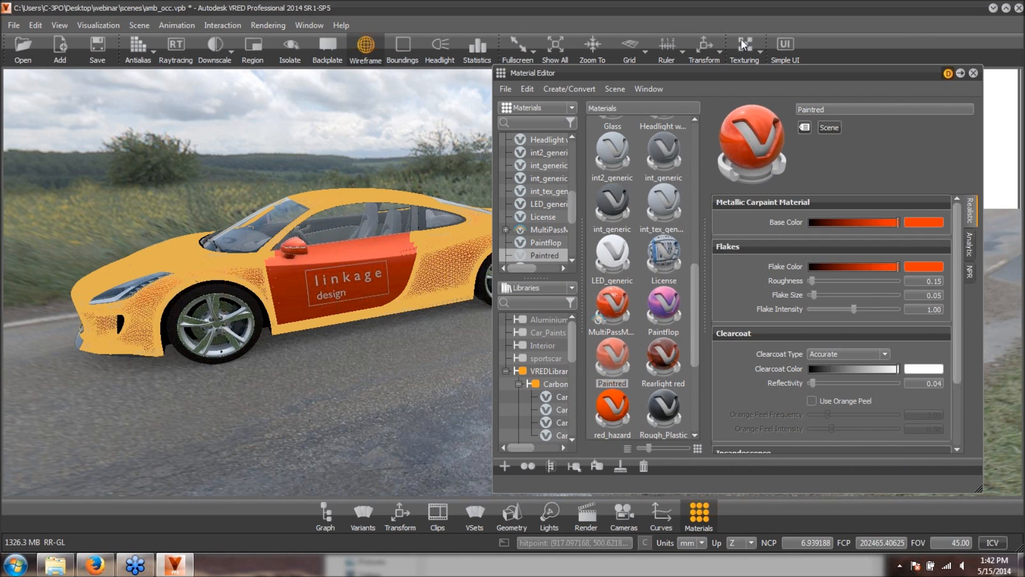
# - Create a Unicolor Carpaint material with a white base color and orange peel enabled, and name it Paintwhite
pyautogui.click(568, 89)
pyautogui.moveTo(588, 103)
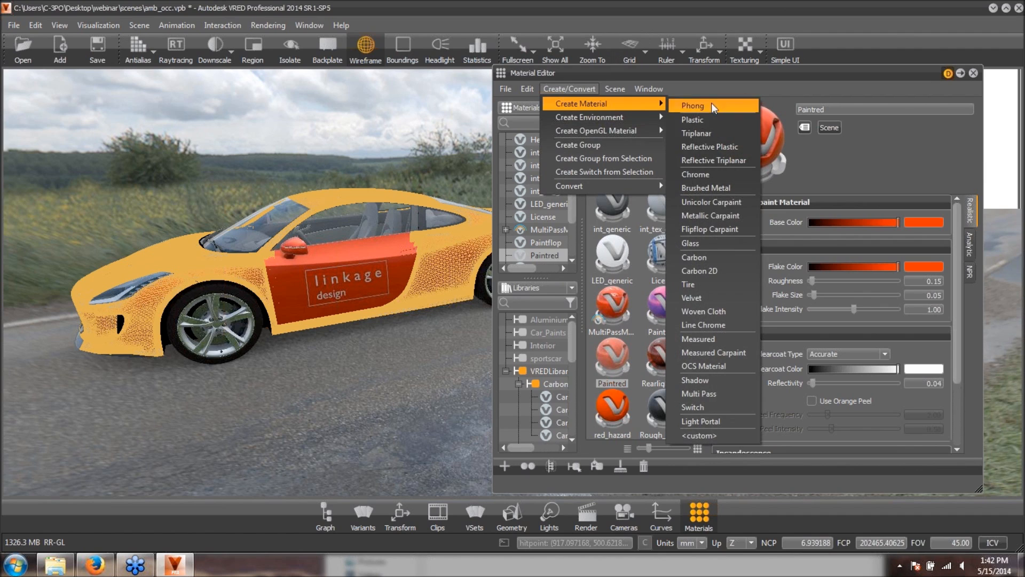
pyautogui.click(711, 202)
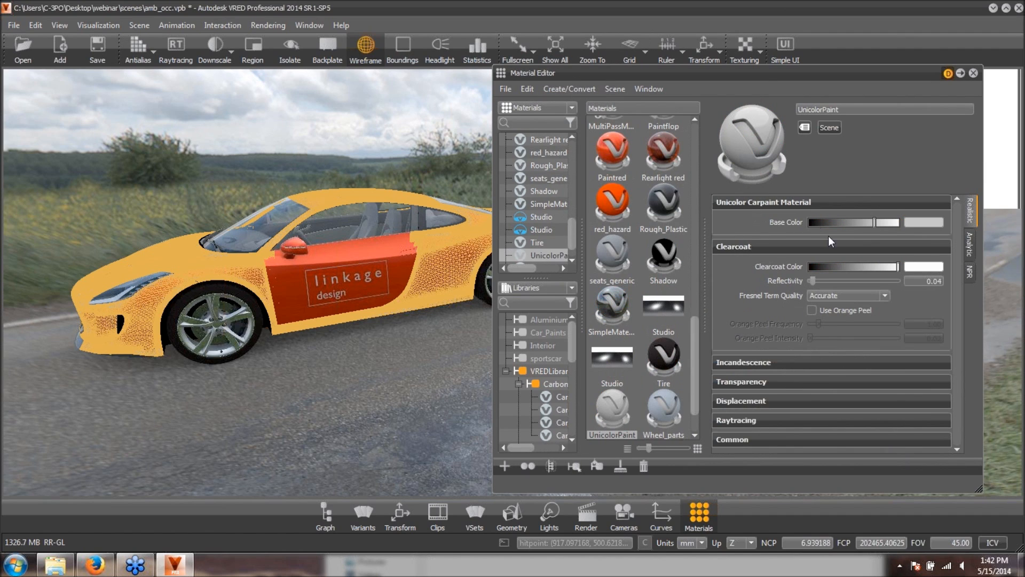
pyautogui.click(884, 222)
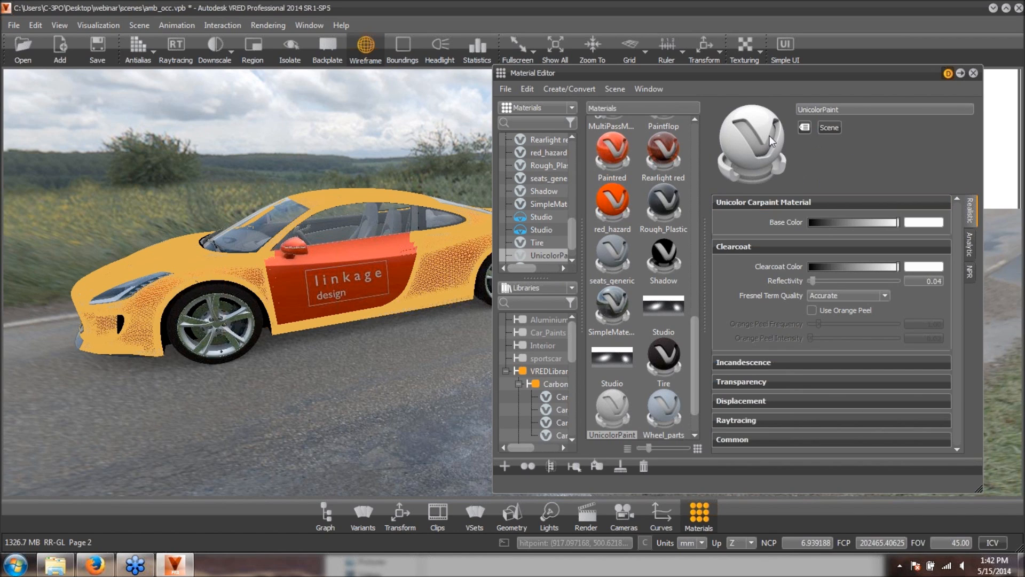
pyautogui.click(811, 311)
pyautogui.doubleClick(854, 110)
pyautogui.write('Paintwhite')
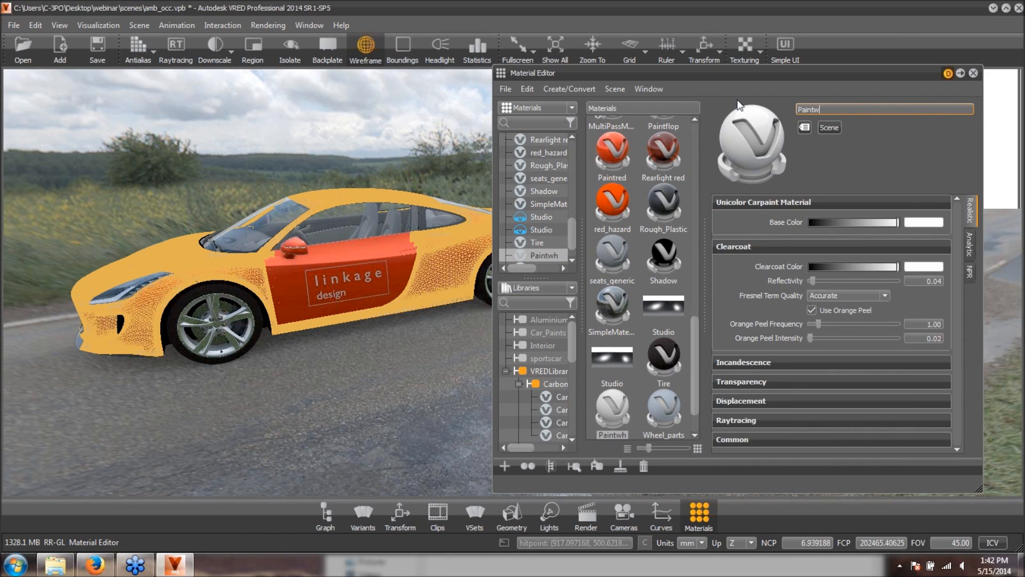
pyautogui.press('Return')
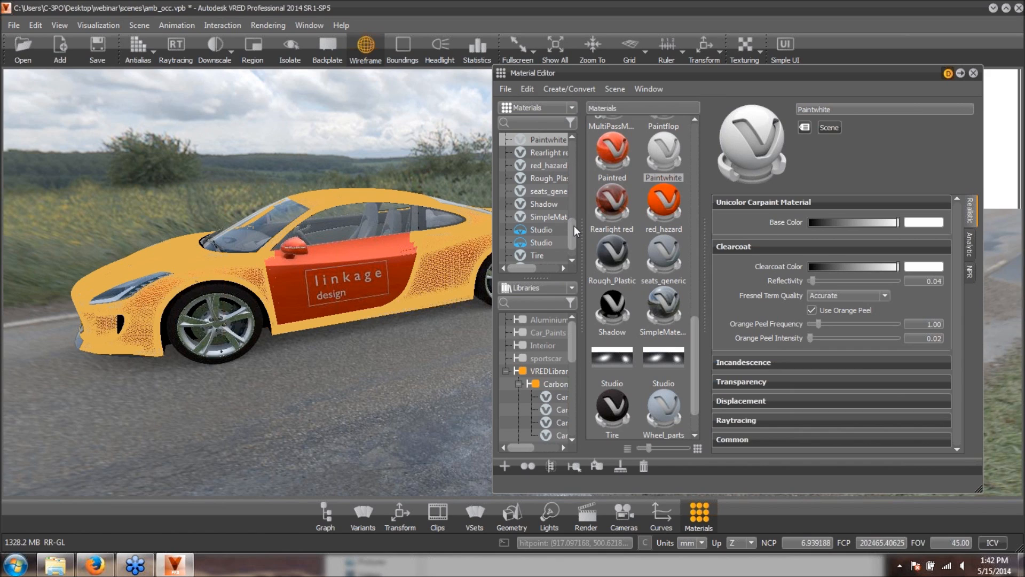
# - Replace the library listing with a second scene materials listing and bring Paintflop, Paintred and Paintwhite into view
pyautogui.scroll(-2, 574, 235)
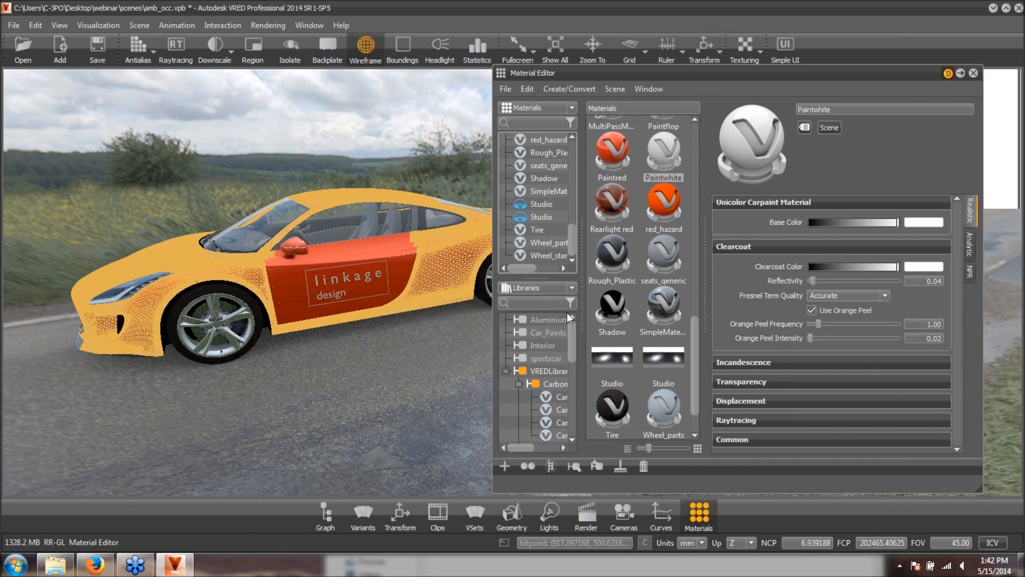
pyautogui.click(572, 289)
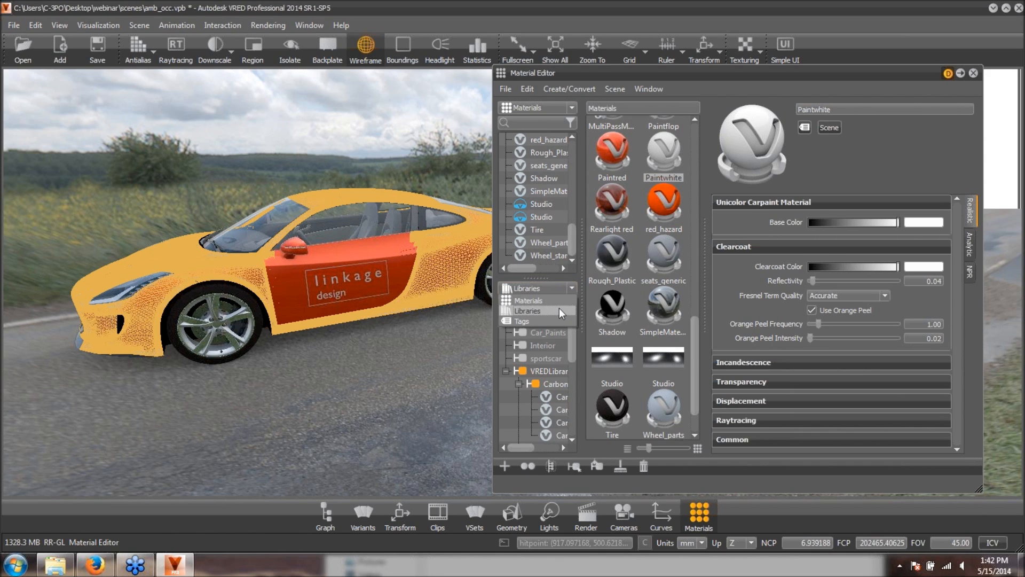
pyautogui.click(557, 307)
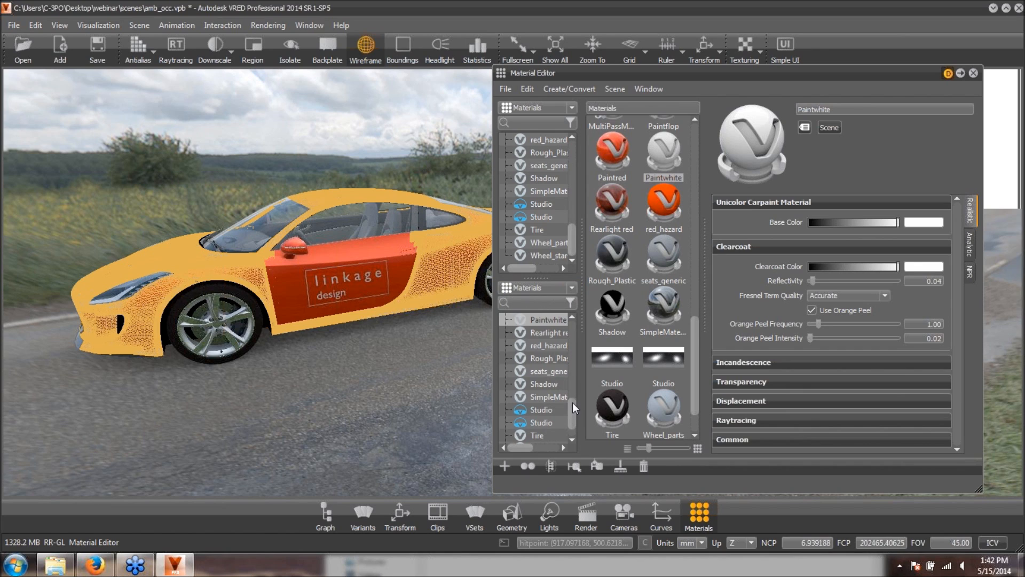
pyautogui.scroll(3, 573, 402)
pyautogui.click(555, 385)
pyautogui.click(551, 409)
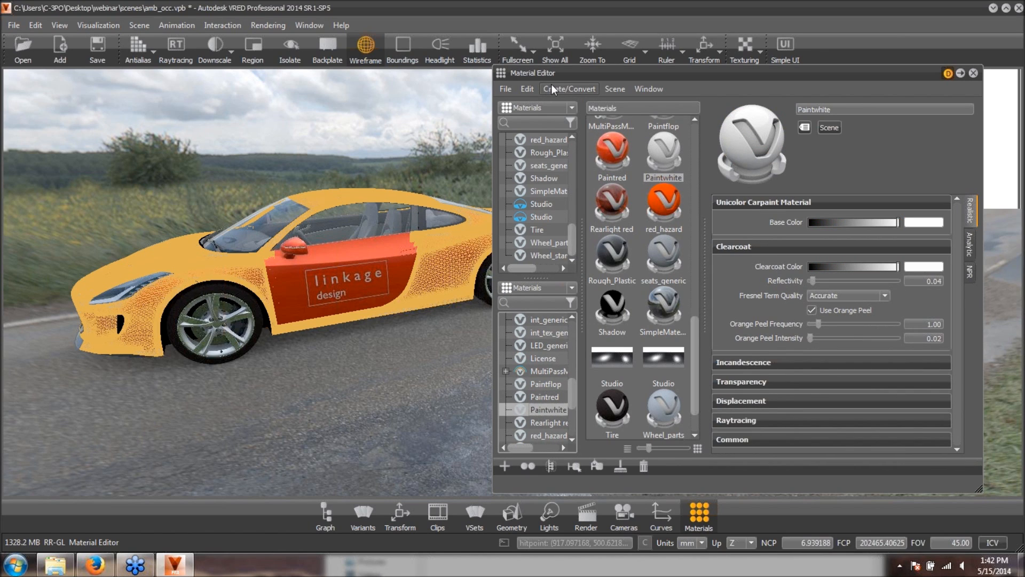
# - Create a new Switch material for the paint variants
pyautogui.click(568, 89)
pyautogui.moveTo(573, 104)
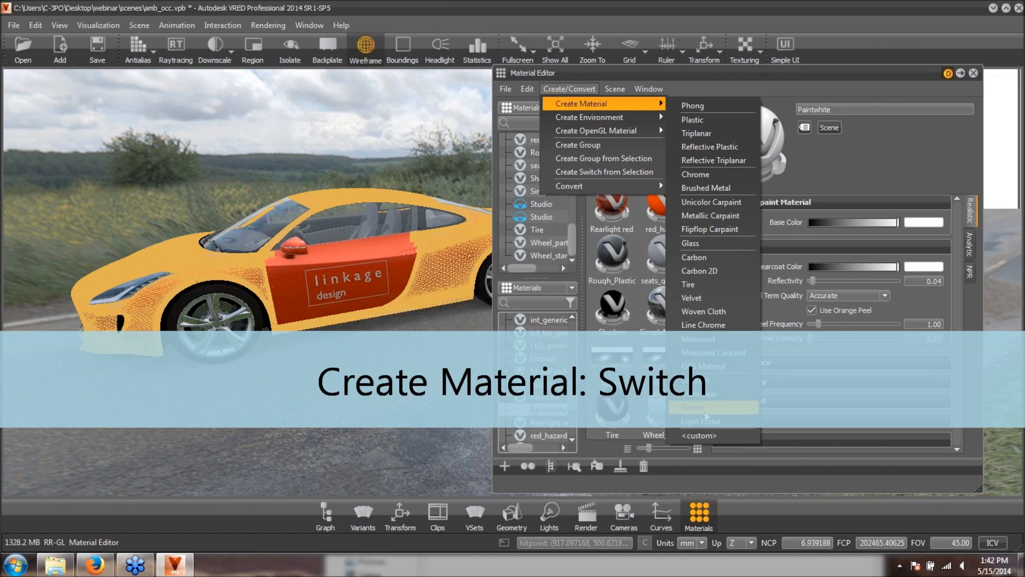
pyautogui.click(693, 407)
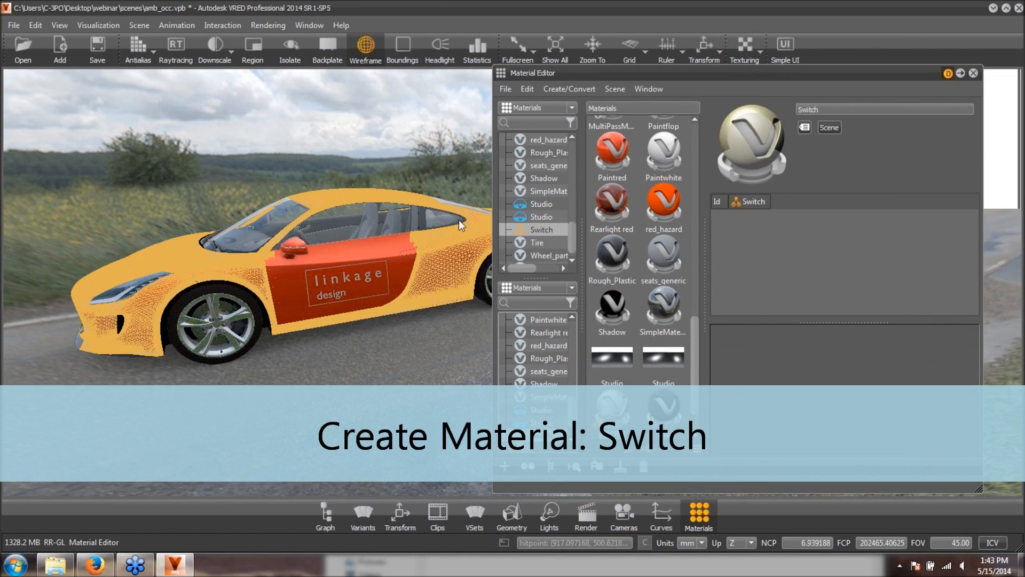
# - Apply the Switch material to the car body and front door, and turn off the wireframe display
pyautogui.moveTo(537, 229); pyautogui.dragTo(445, 260)
pyautogui.moveTo(537, 230); pyautogui.dragTo(322, 285)
pyautogui.click(377, 60)
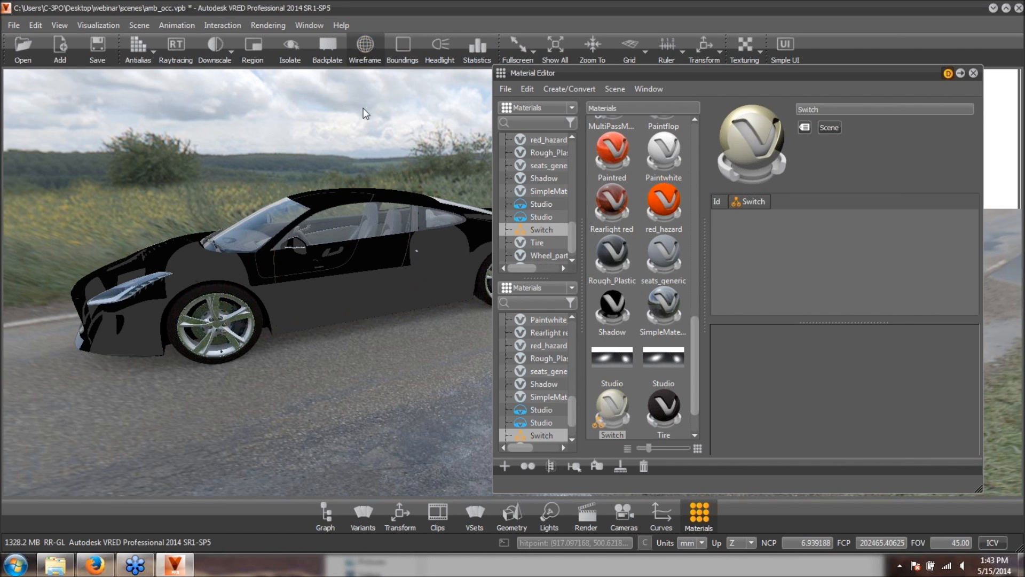
# - Add the Paintflop and Paintred materials to the Switch material as its variants
pyautogui.moveTo(357, 274); pyautogui.dragTo(297, 293)
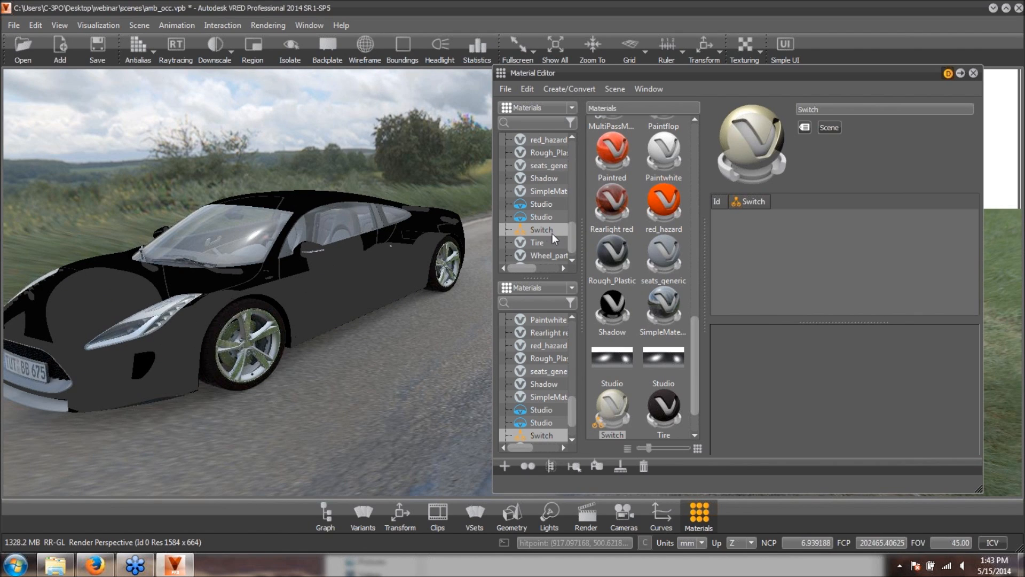
pyautogui.scroll(3, 550, 390)
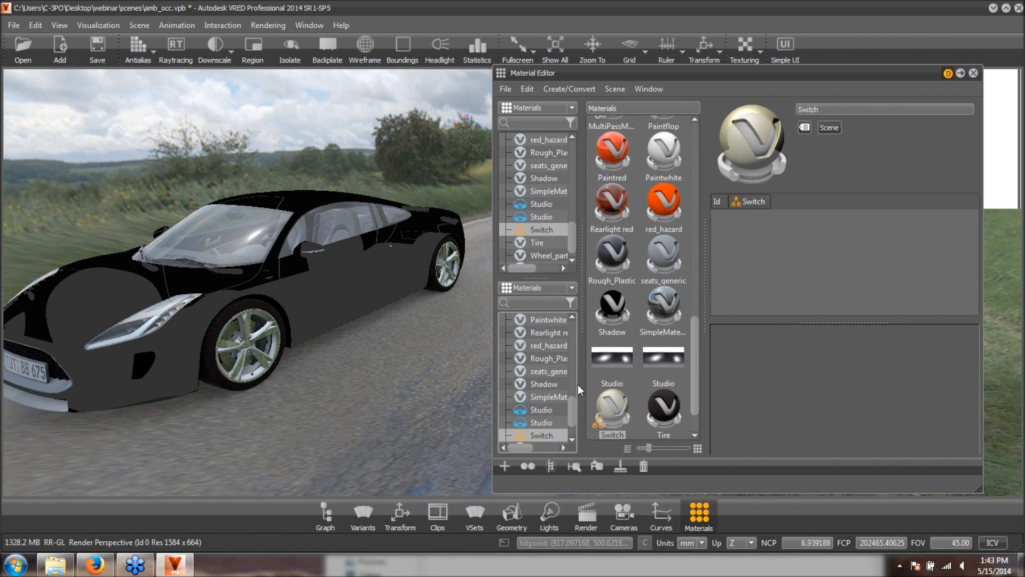
pyautogui.moveTo(546, 383); pyautogui.dragTo(534, 229)
pyautogui.moveTo(550, 396); pyautogui.dragTo(544, 231)
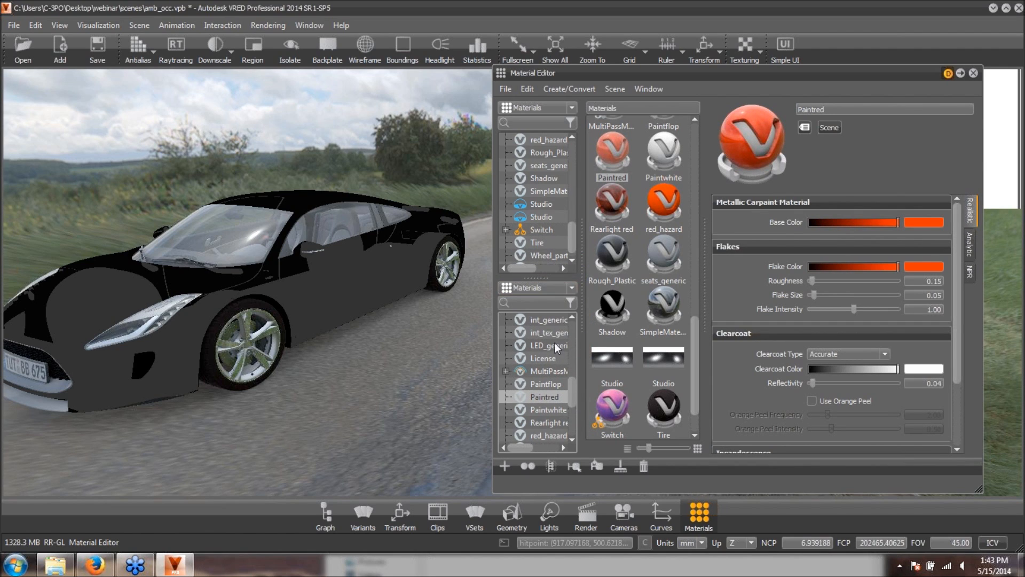
# - Add the Paintwhite material to the Switch material as its third variant and reapply the Switch material to the car body
pyautogui.moveTo(556, 409); pyautogui.dragTo(553, 231)
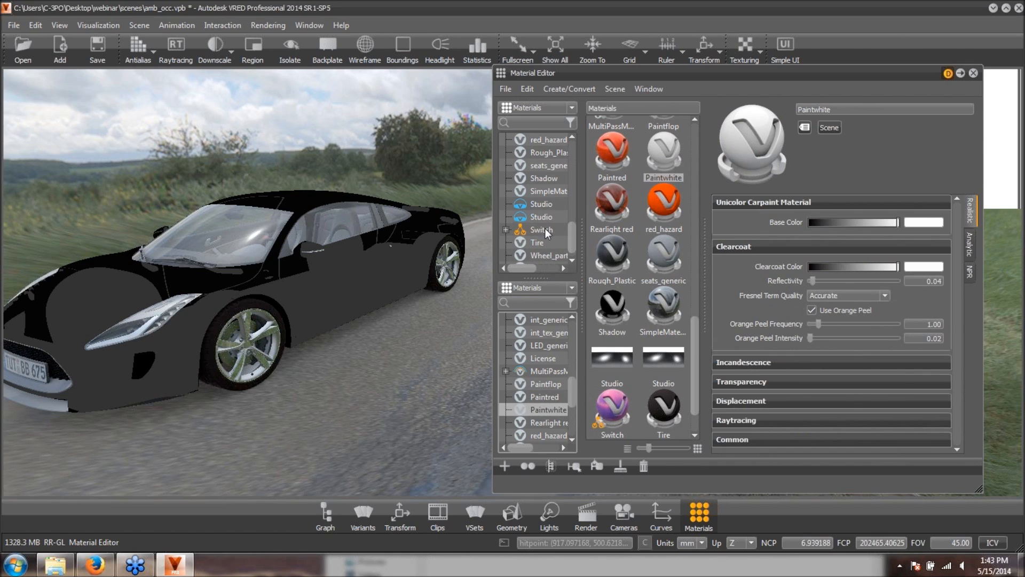
pyautogui.click(558, 230)
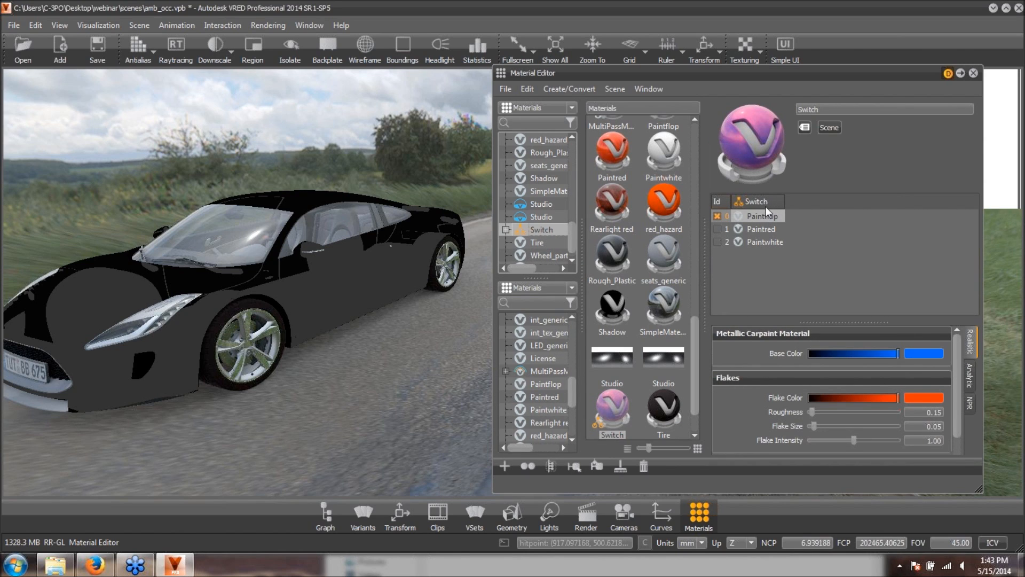
pyautogui.moveTo(612, 411); pyautogui.dragTo(309, 274)
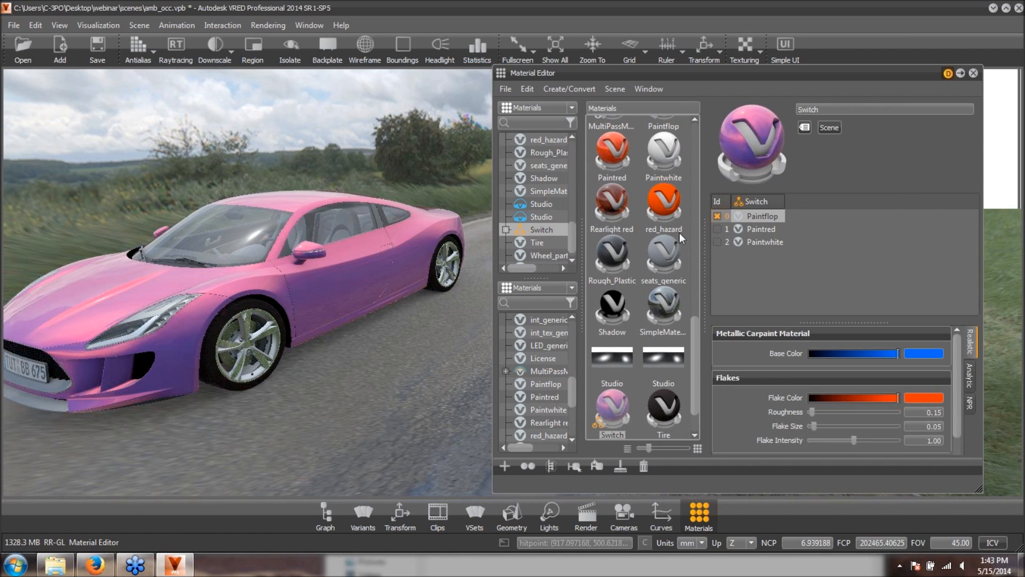
# - Cycle the Switch material through Paintred and Paintwhite on the car body, ending on Paintflop
pyautogui.click(717, 229)
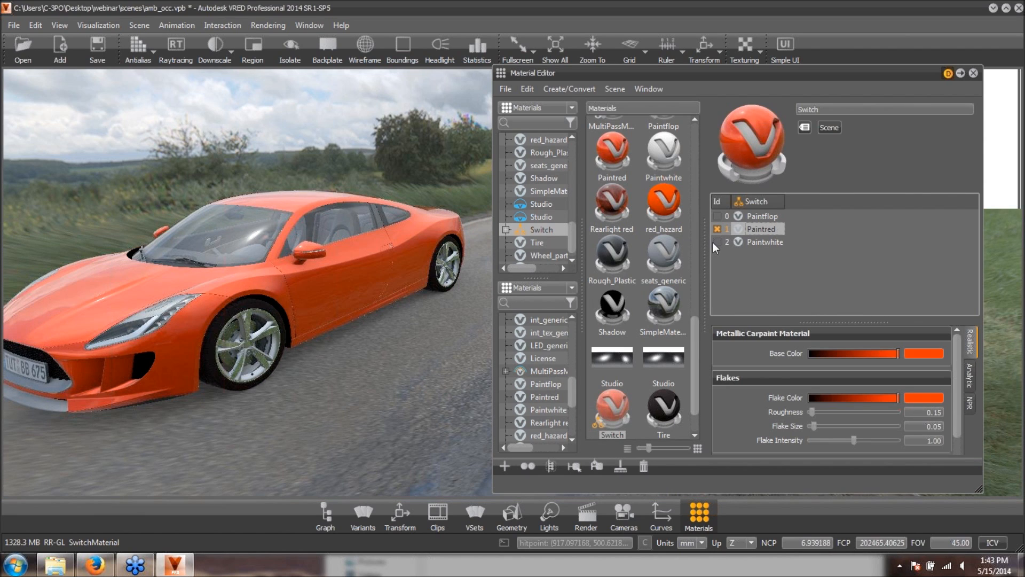
pyautogui.click(718, 242)
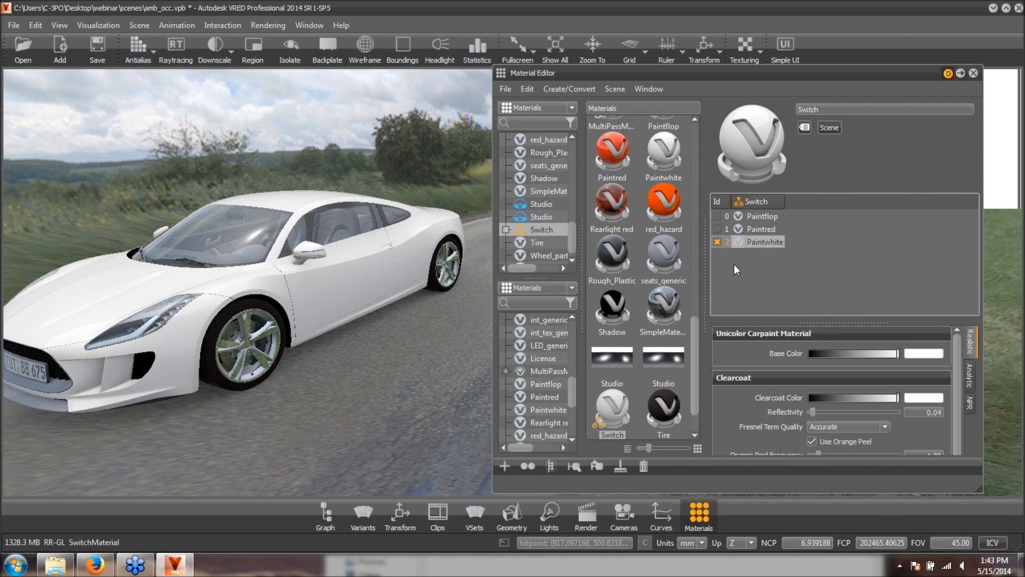
pyautogui.click(717, 229)
pyautogui.click(718, 217)
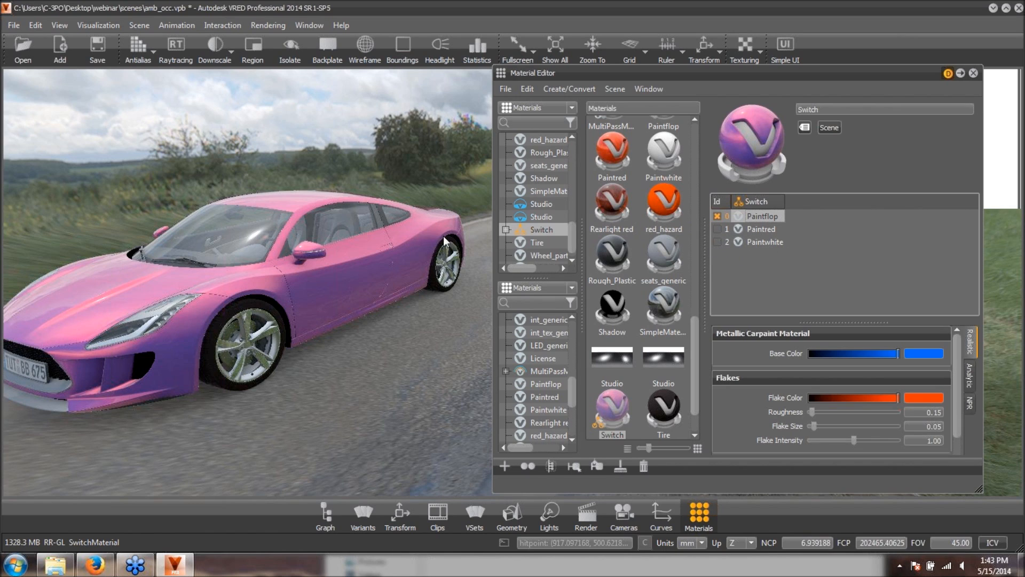
# - Open the Variant Sets editor and place it beside the Material Editor
pyautogui.moveTo(624, 76); pyautogui.dragTo(640, 78)
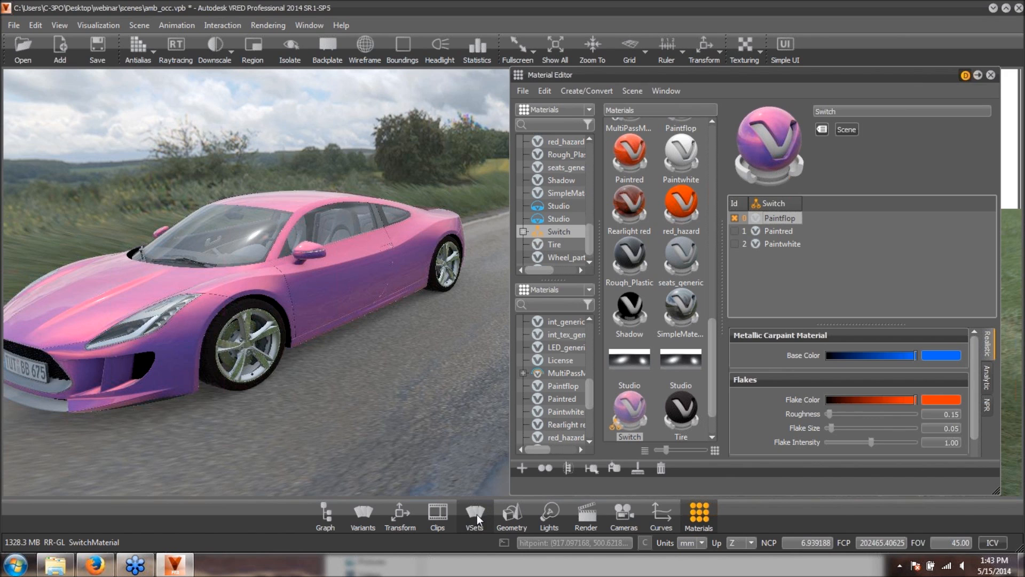
pyautogui.click(475, 515)
pyautogui.moveTo(514, 437); pyautogui.dragTo(249, 171)
# - Review the Geometry, View, Animation and Material categories that a variant set can control, ending on Material
pyautogui.moveTo(188, 196); pyautogui.dragTo(235, 198)
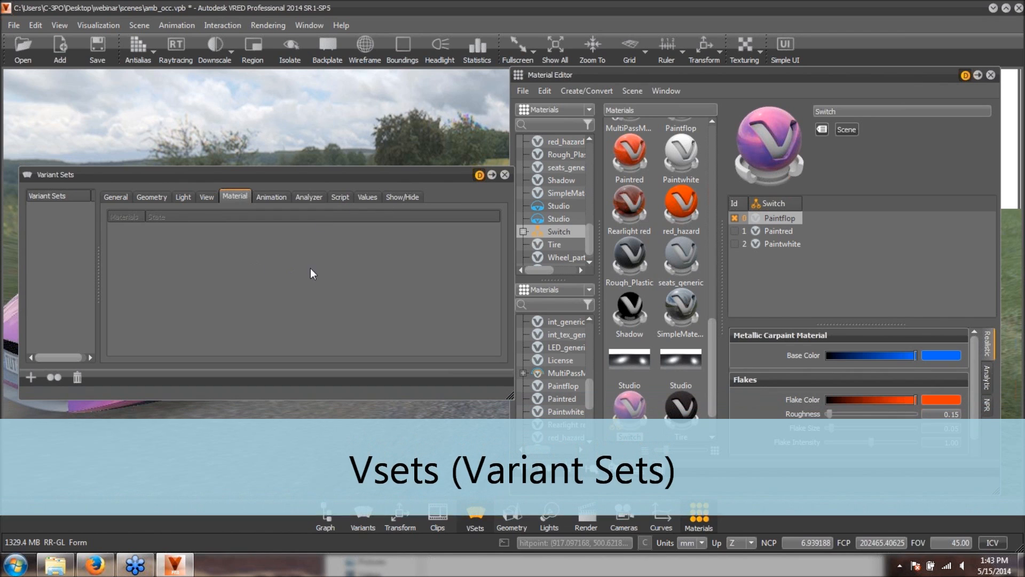
pyautogui.moveTo(315, 174); pyautogui.dragTo(313, 257)
pyautogui.click(159, 283)
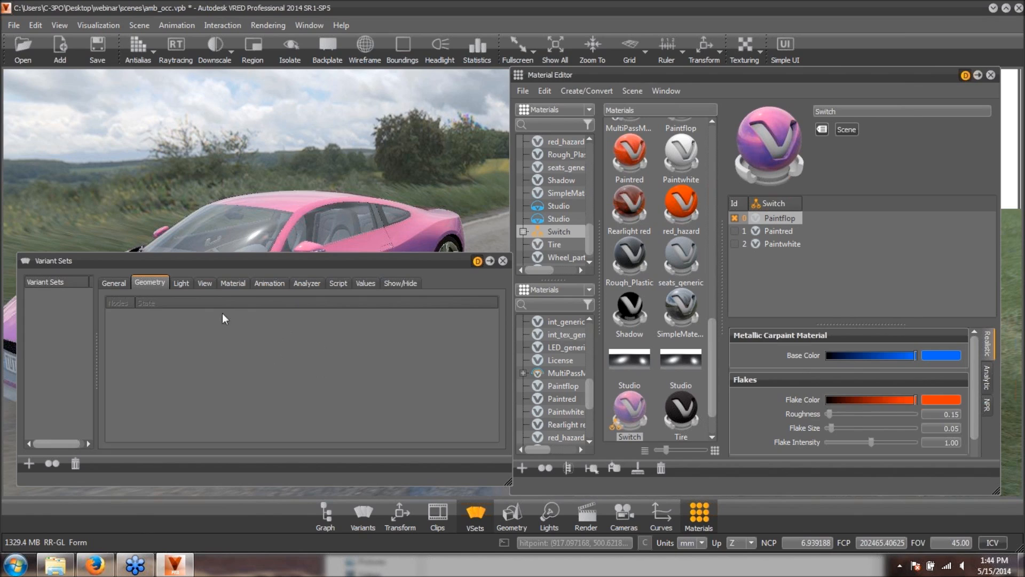
pyautogui.click(203, 284)
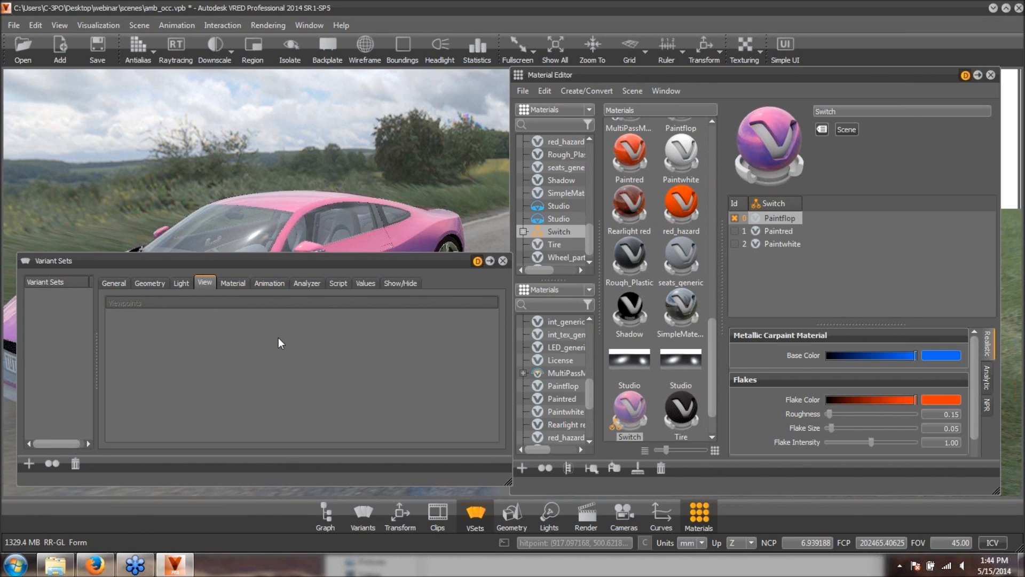
pyautogui.click(271, 285)
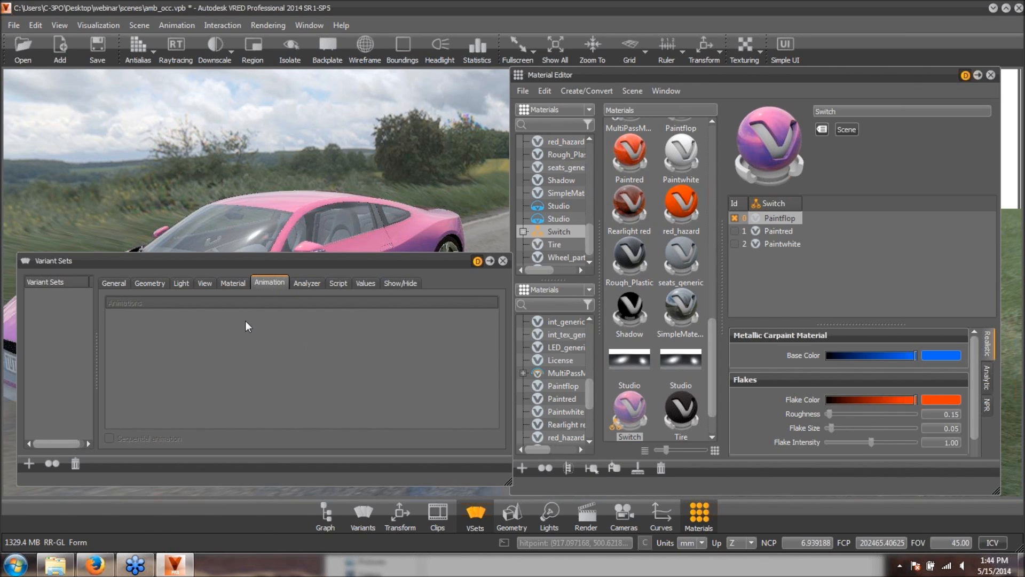
pyautogui.click(235, 283)
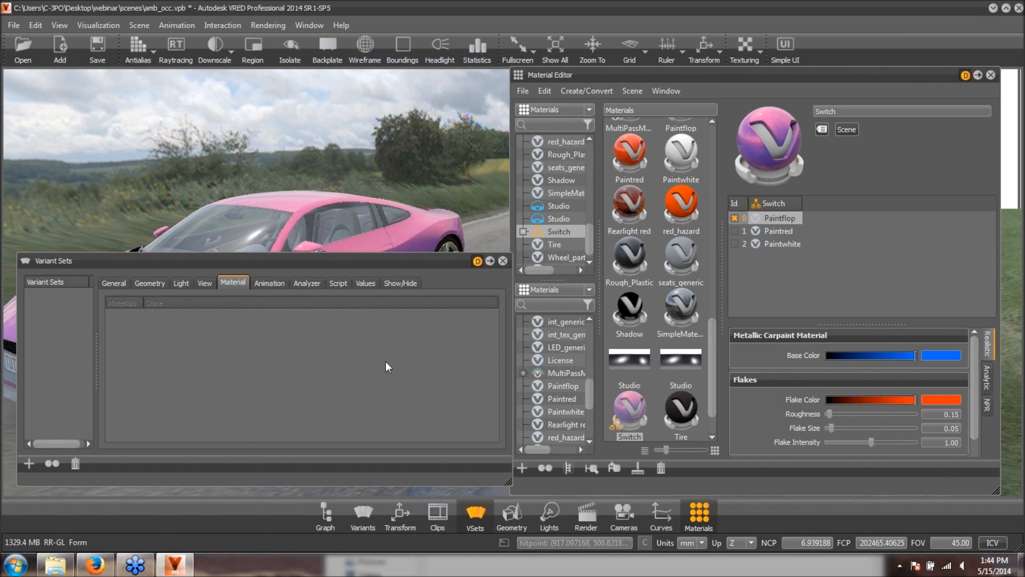
# - Try to add the Switch material to the Variant Sets material list without a variant set selected
pyautogui.moveTo(439, 263); pyautogui.dragTo(444, 300)
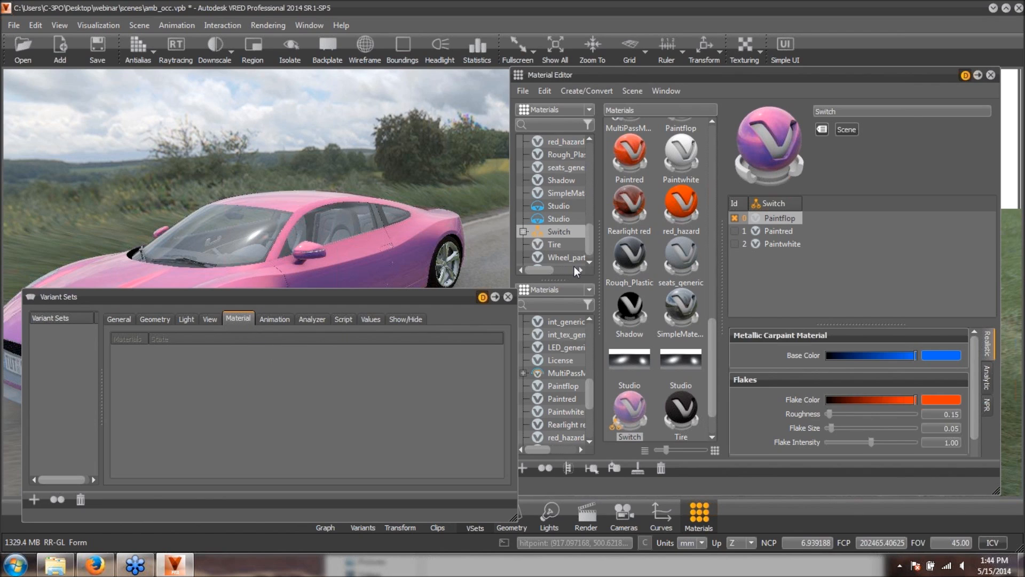
pyautogui.moveTo(562, 229); pyautogui.dragTo(344, 380)
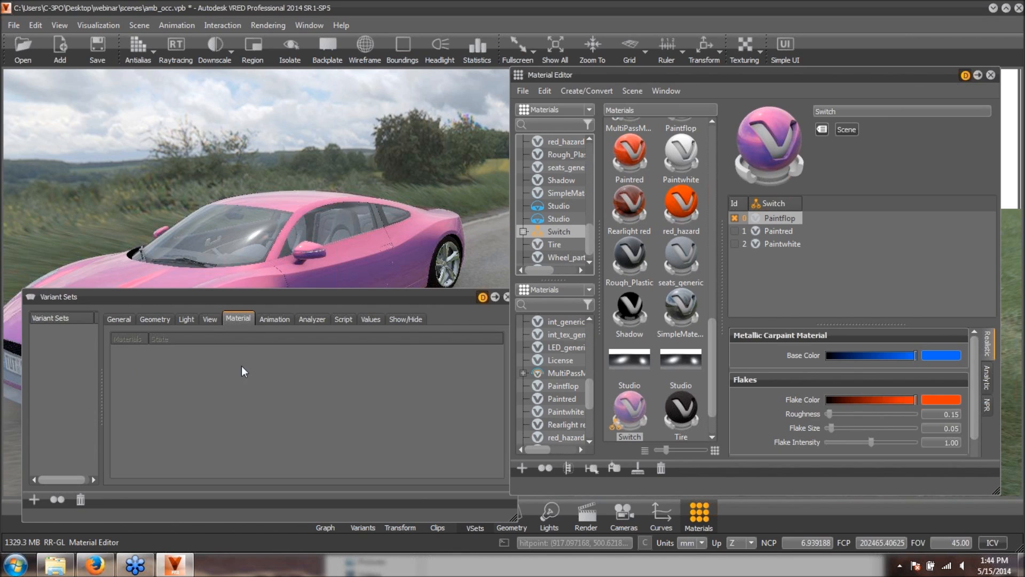
pyautogui.moveTo(559, 228); pyautogui.dragTo(115, 358)
# - Create a variant set group named color_options containing a variant set named paints
pyautogui.rightClick(66, 338)
pyautogui.click(124, 366)
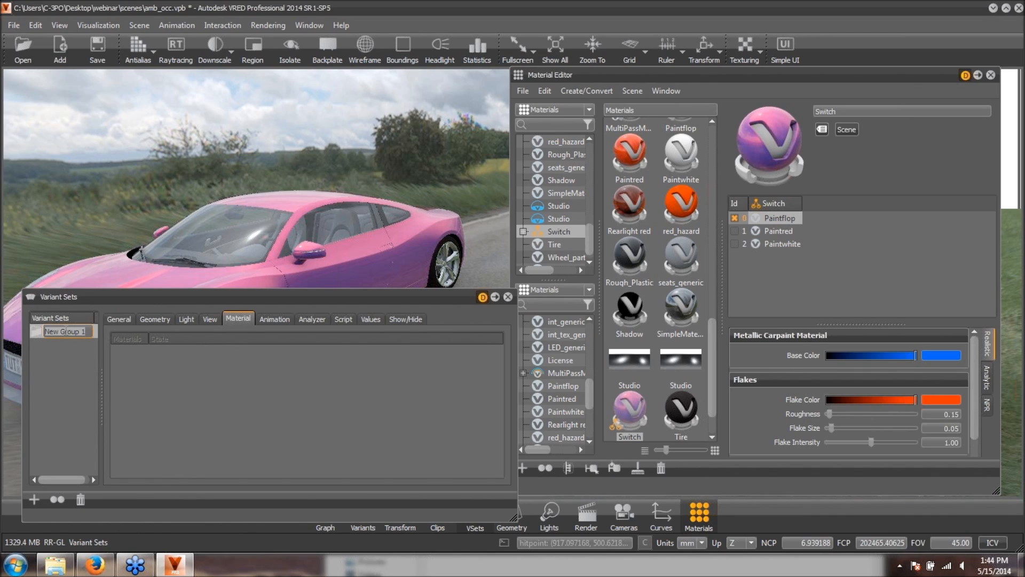
pyautogui.write('color_options')
pyautogui.rightClick(69, 332)
pyautogui.click(98, 341)
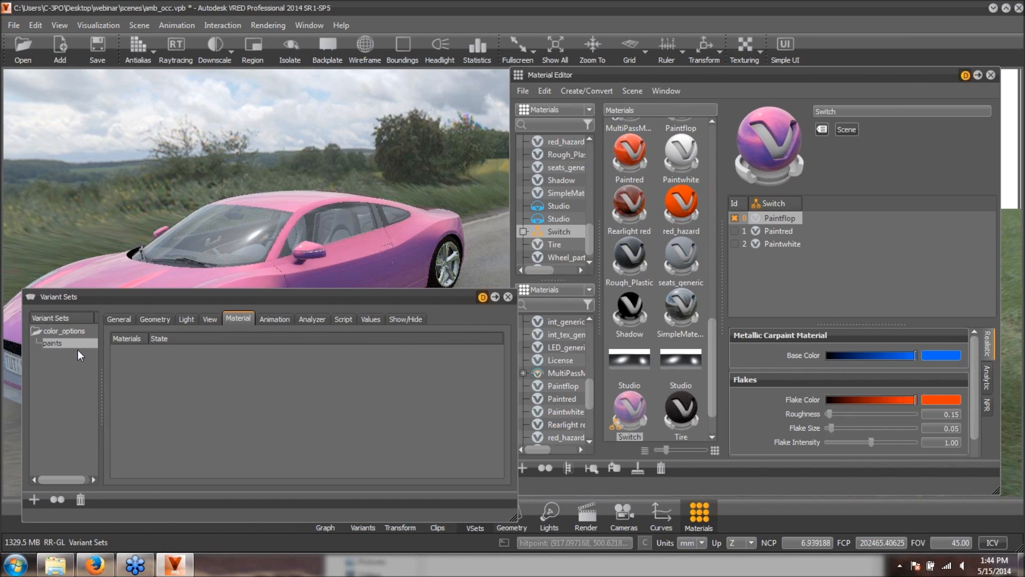
# - Add the Switch material to the paints variant set and set its state to !Next (Loop)
pyautogui.moveTo(575, 242); pyautogui.dragTo(274, 380)
pyautogui.click(230, 349)
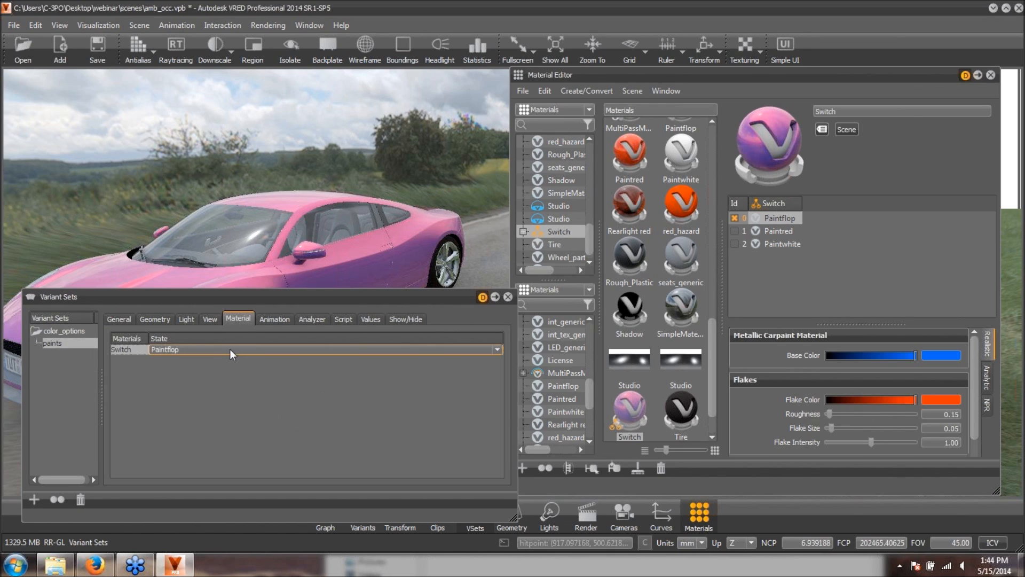
pyautogui.click(501, 350)
pyautogui.click(357, 366)
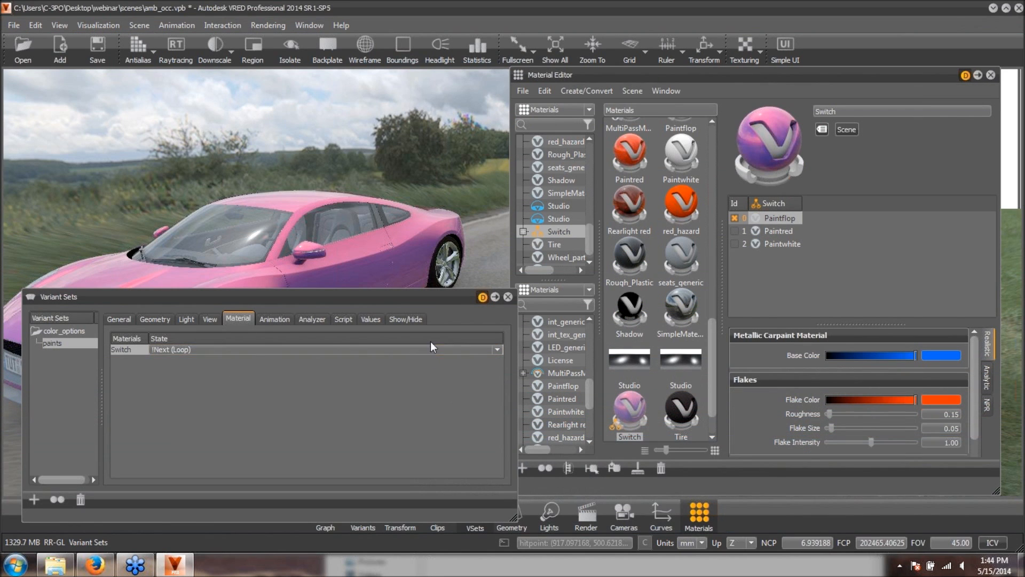
# - Assign 1 as the hotkey of the paints variant set and test it on the car
pyautogui.click(125, 319)
pyautogui.click(270, 336)
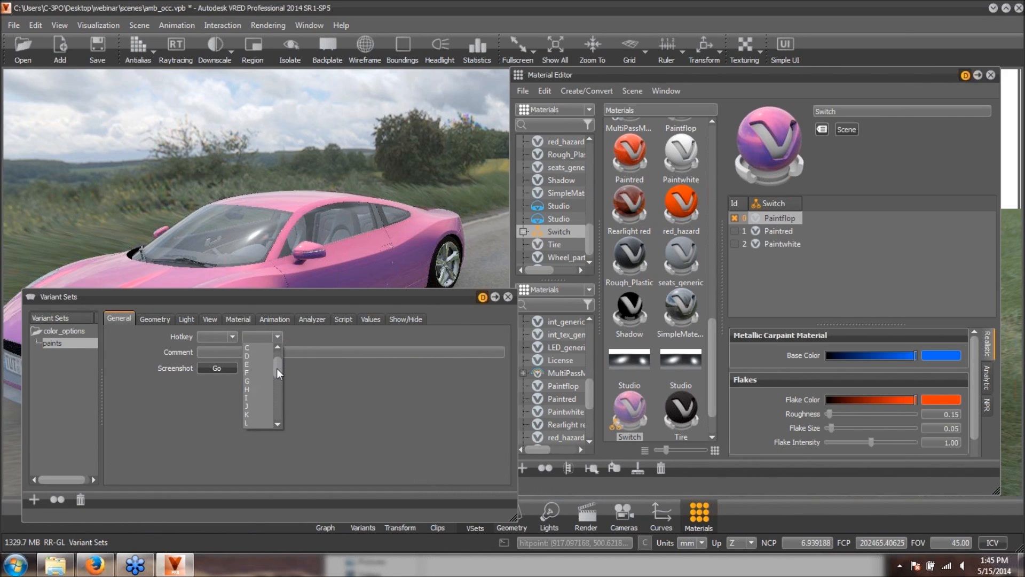
pyautogui.scroll(-2, 277, 399)
pyautogui.click(270, 399)
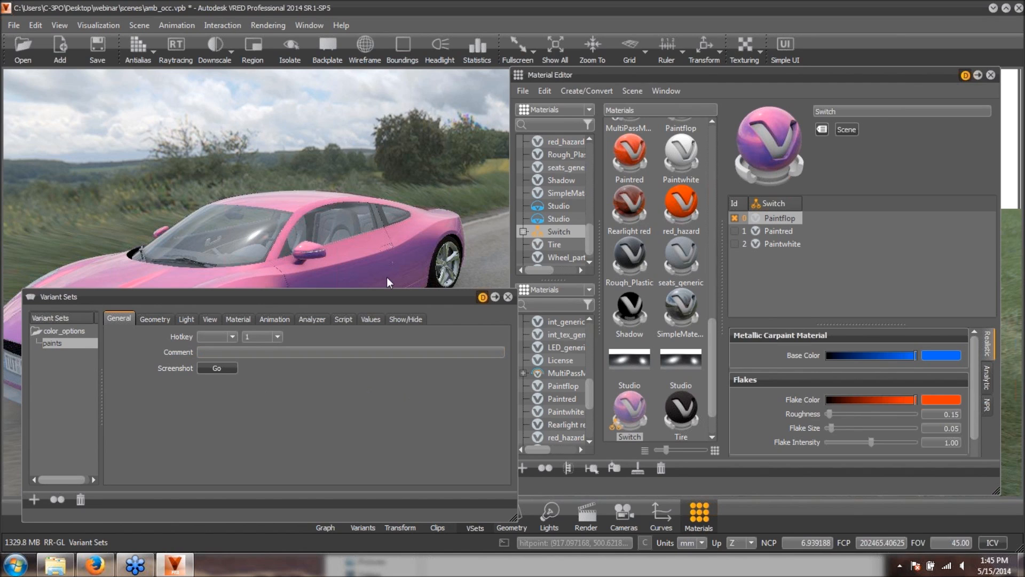
pyautogui.press('1')
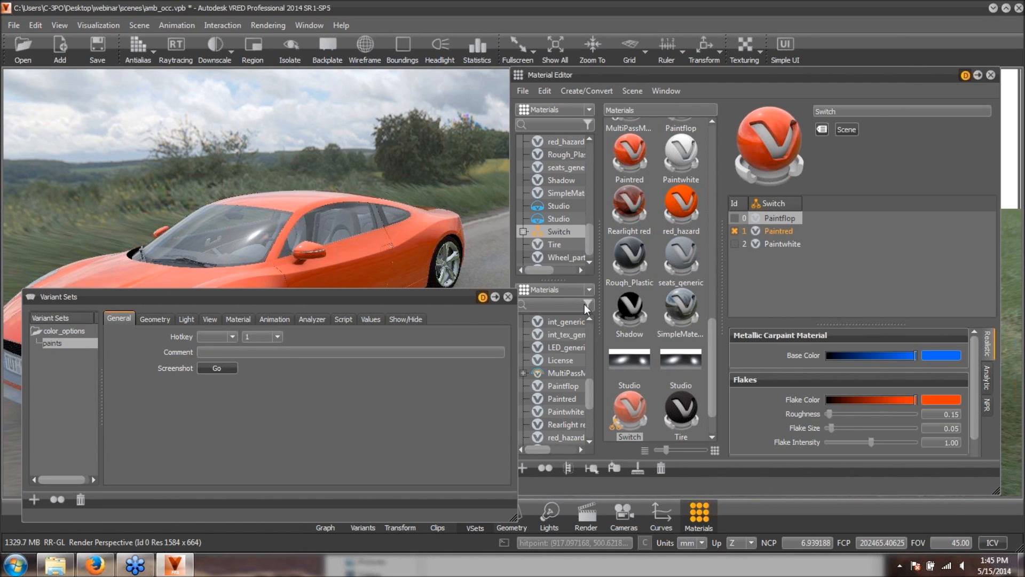
# - Close the Material Editor and the Variant Sets editor, and show the scene full screen
pyautogui.click(990, 74)
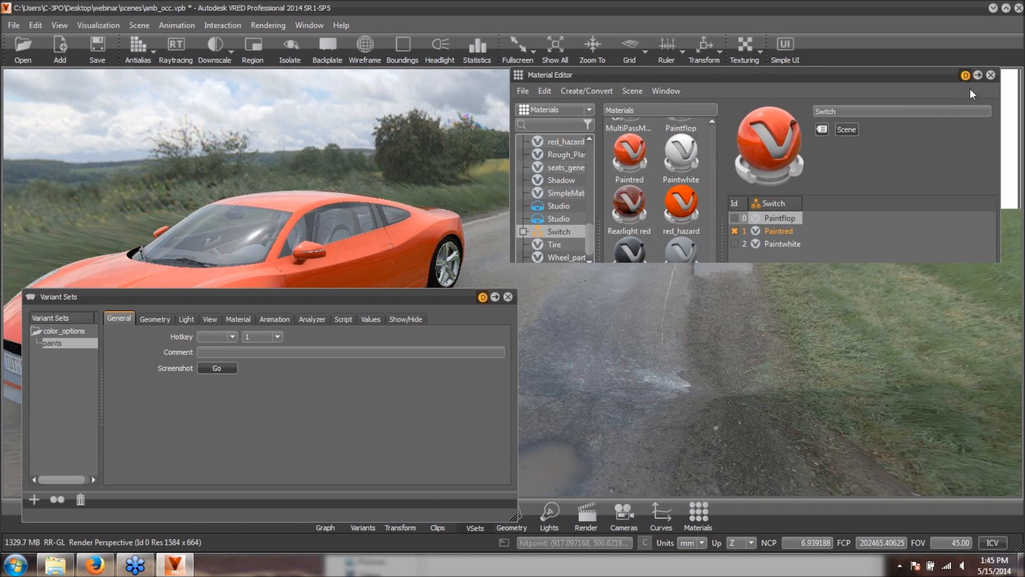
pyautogui.click(508, 297)
pyautogui.click(516, 53)
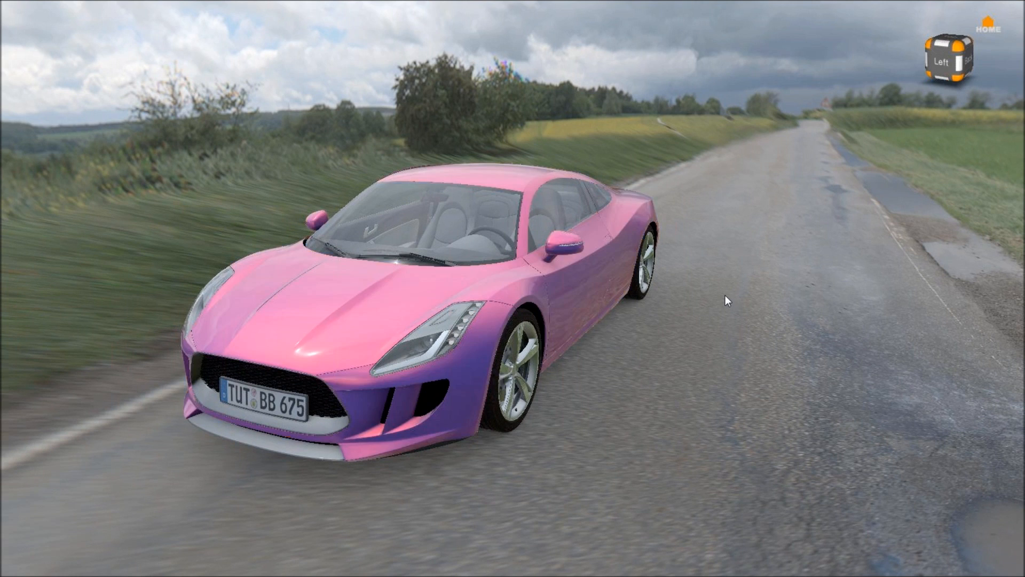
# - Examine the car's paint variants from several angles and distances in full screen, and return to the normal interface
pyautogui.moveTo(648, 313); pyautogui.dragTo(402, 311)
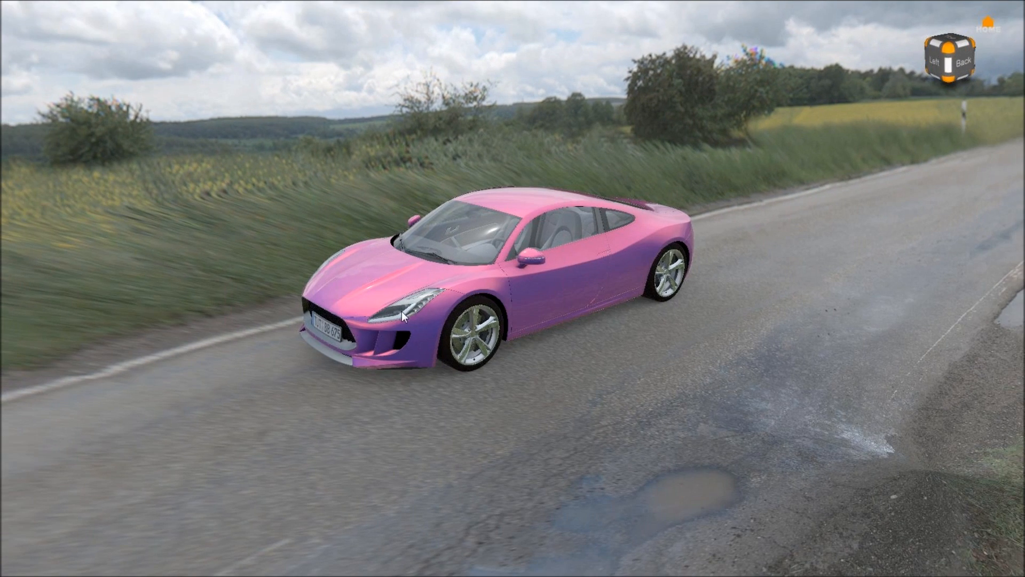
pyautogui.moveTo(601, 323)
pyautogui.mouseDown()
pyautogui.moveTo(395, 331)
pyautogui.moveTo(453, 335)
pyautogui.moveTo(483, 367)
pyautogui.moveTo(380, 353)
pyautogui.moveTo(836, 358)
pyautogui.moveTo(652, 244)
pyautogui.moveTo(527, 243)
pyautogui.moveTo(632, 276)
pyautogui.moveTo(589, 236)
pyautogui.moveTo(575, 200)
pyautogui.moveTo(664, 375)
pyautogui.moveTo(665, 281)
pyautogui.moveTo(593, 305)
pyautogui.mouseUp()
pyautogui.moveTo(207, 301); pyautogui.dragTo(626, 247)
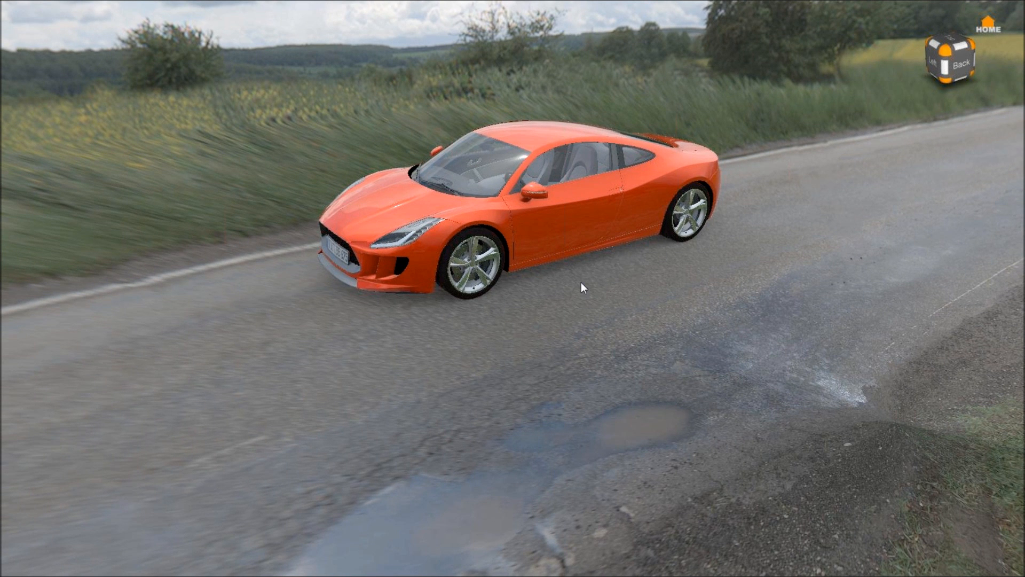
pyautogui.moveTo(562, 317); pyautogui.dragTo(694, 240)
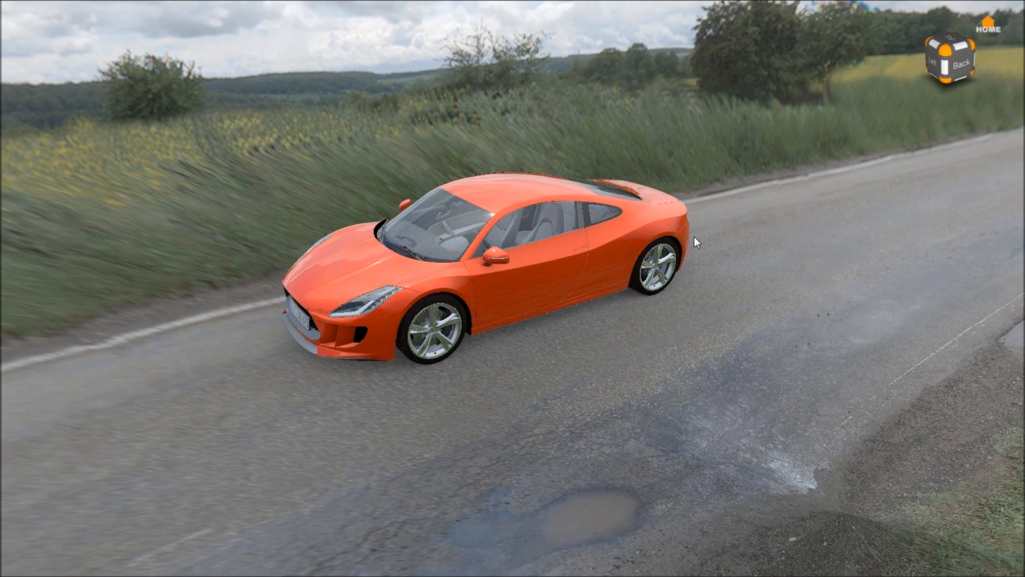
pyautogui.scroll(3, 396, 351)
pyautogui.scroll(3, 428, 332)
pyautogui.moveTo(429, 332); pyautogui.dragTo(393, 314)
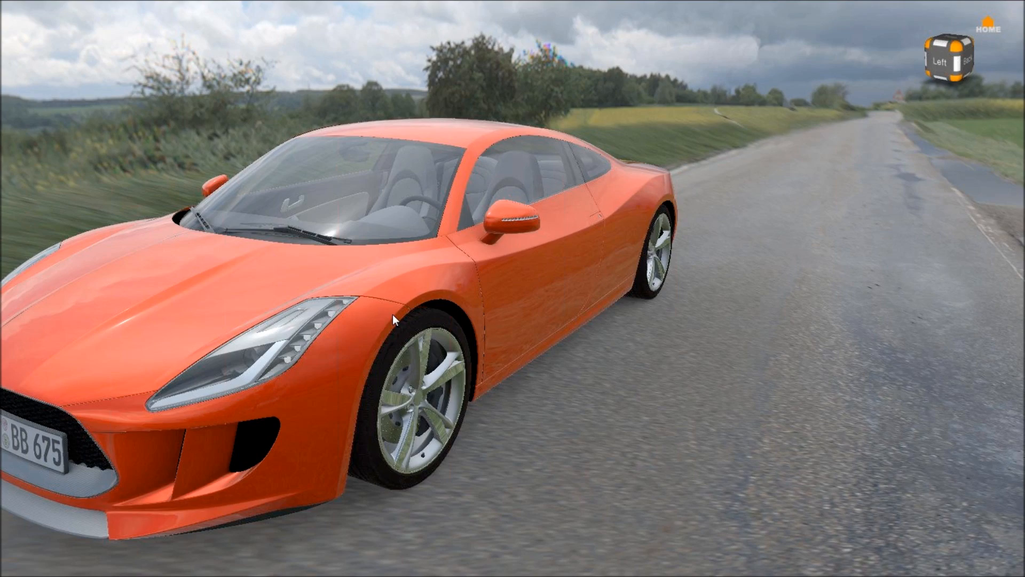
pyautogui.moveTo(393, 315); pyautogui.dragTo(622, 300, button='middle')
pyautogui.scroll(-2, 579, 289)
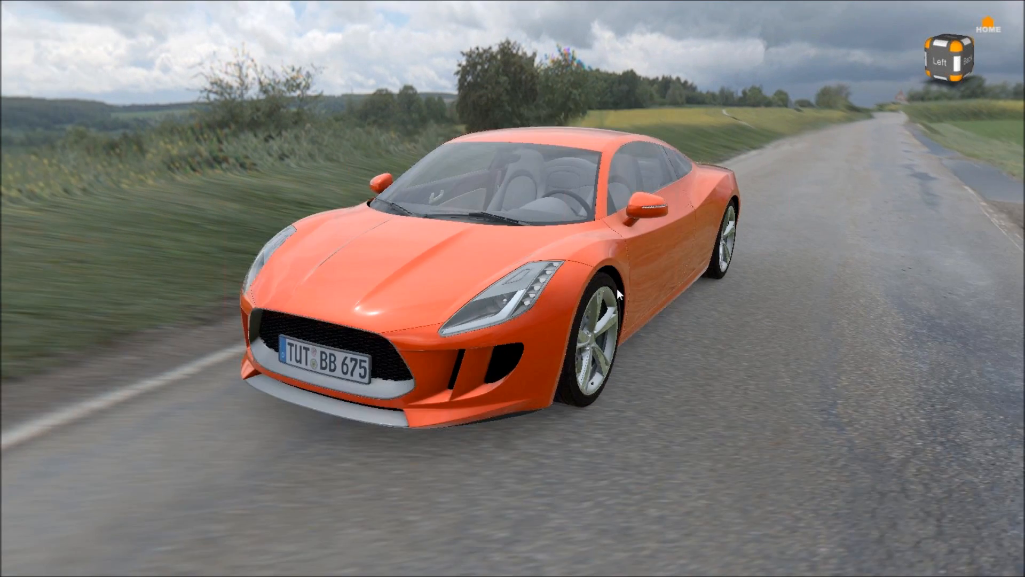
pyautogui.scroll(-2, 617, 289)
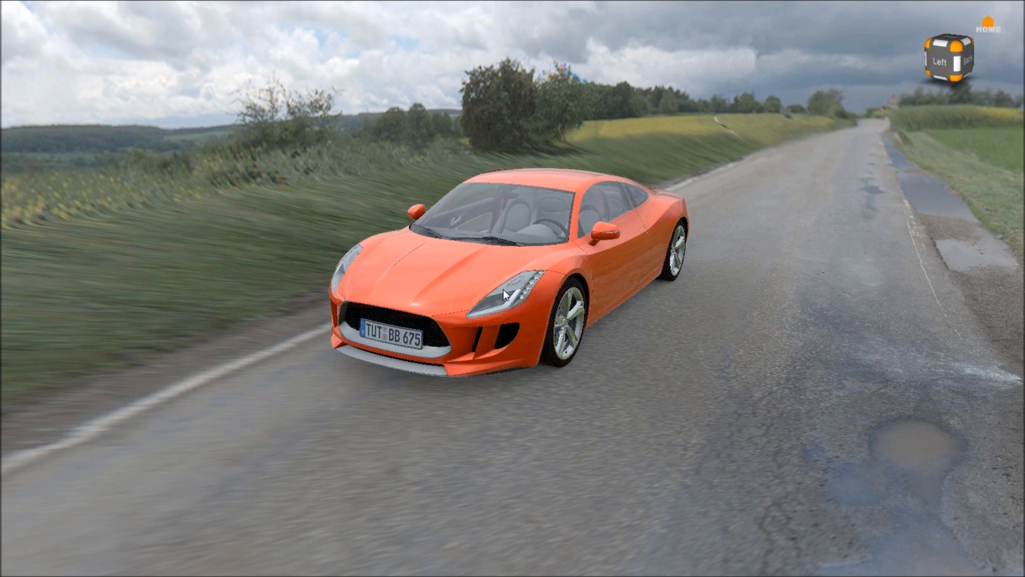
pyautogui.press('Escape')
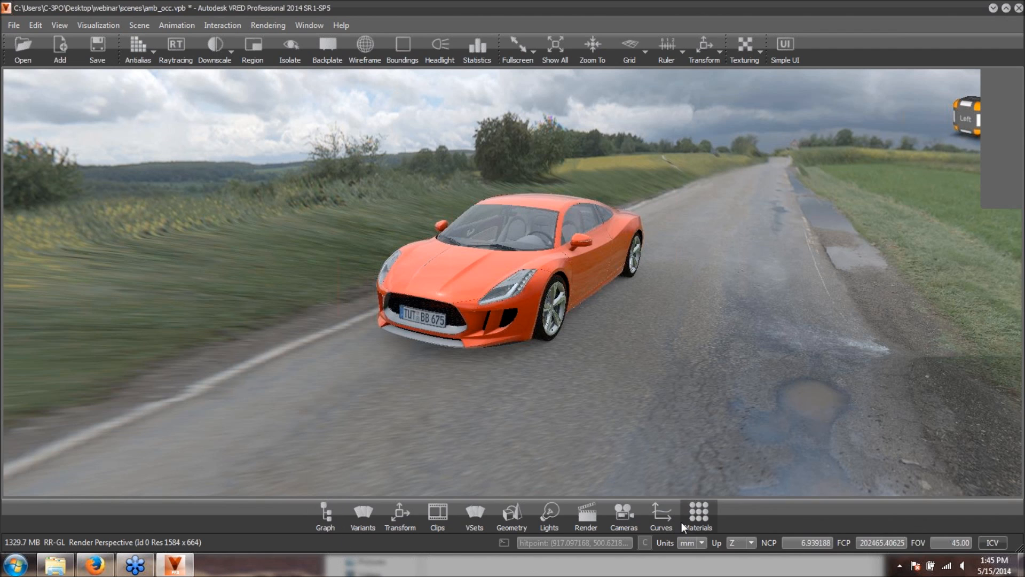
# - Reopen the Material Editor and add MultiPassMaterial to the Switch material as its fourth variant
pyautogui.click(697, 514)
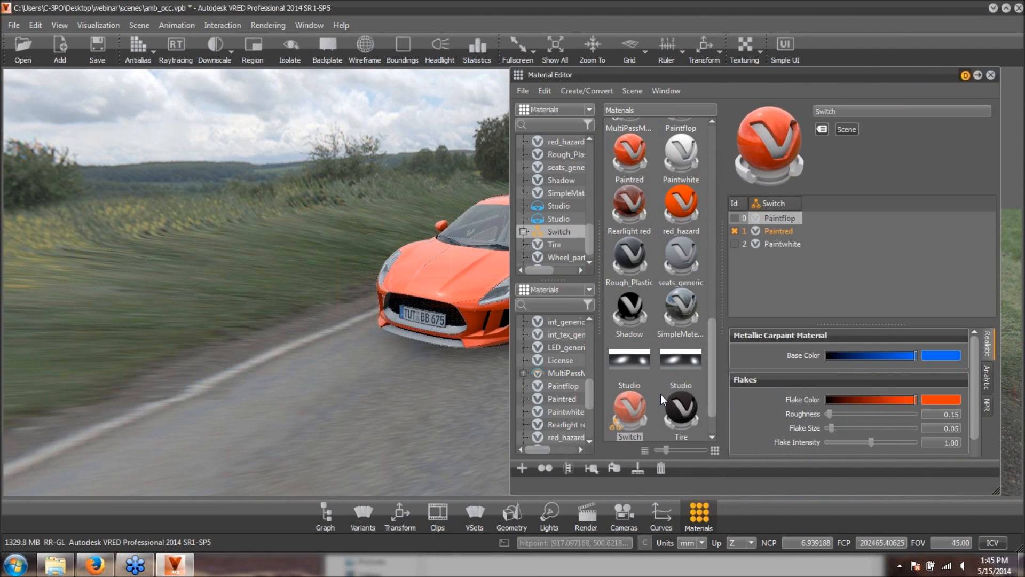
pyautogui.moveTo(710, 351); pyautogui.dragTo(707, 267)
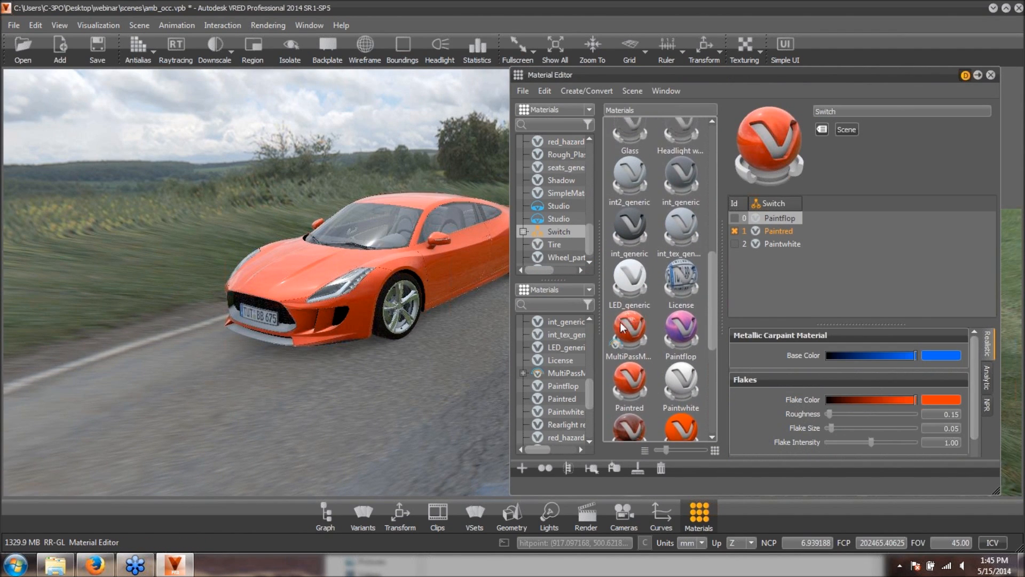
pyautogui.moveTo(621, 324); pyautogui.dragTo(562, 230)
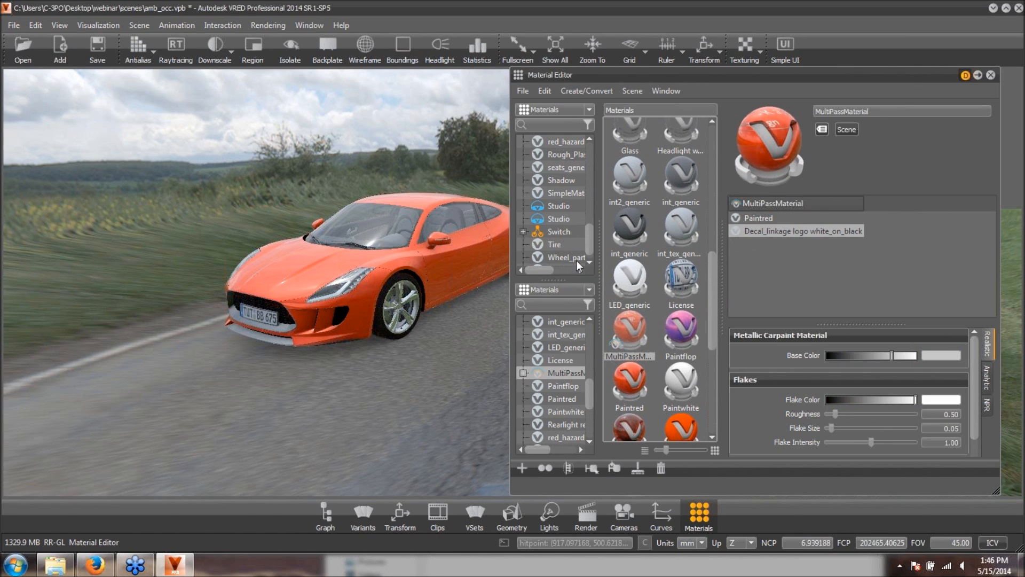
pyautogui.click(568, 230)
# - Apply MultiPassMaterial with the linkage design logo to the car's front door and inspect the car from the side
pyautogui.moveTo(796, 243)
pyautogui.mouseDown()
pyautogui.moveTo(593, 253)
pyautogui.moveTo(394, 321)
pyautogui.mouseUp()
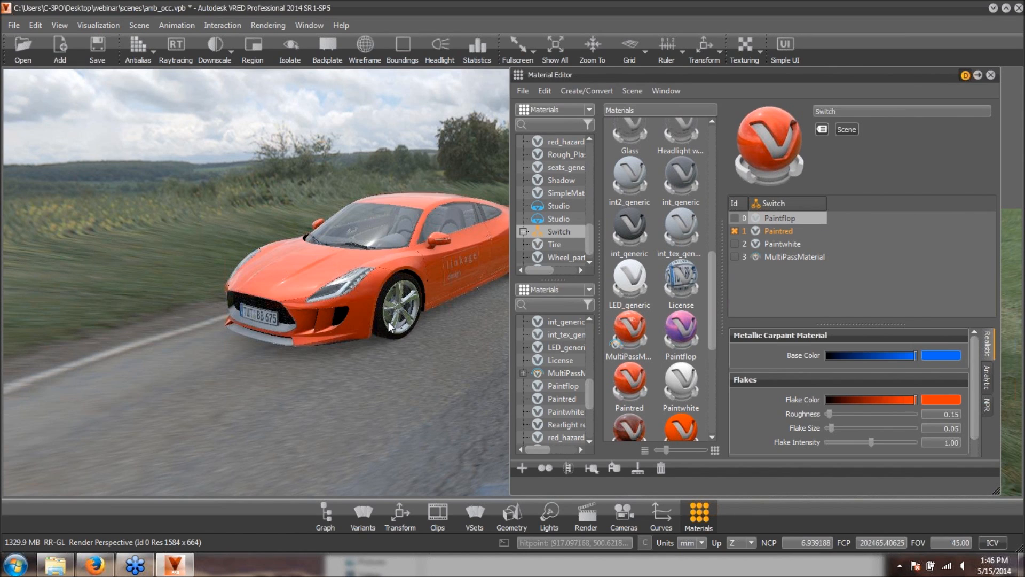
pyautogui.moveTo(409, 353); pyautogui.dragTo(309, 357)
pyautogui.moveTo(373, 314); pyautogui.dragTo(302, 252)
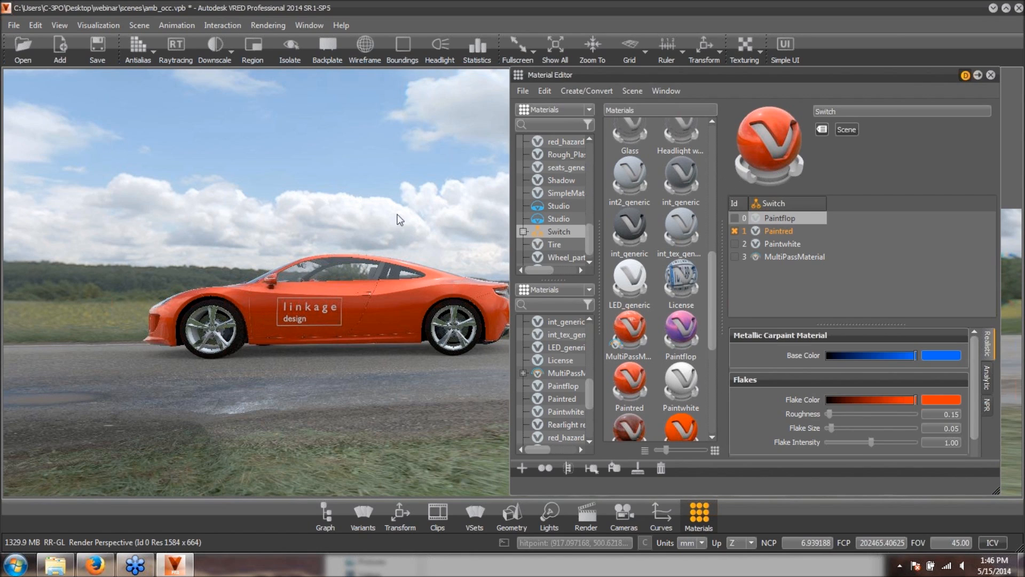
# - Add the stripe image from the textures folder to the car's roof as a decal
pyautogui.moveTo(373, 325); pyautogui.dragTo(314, 326)
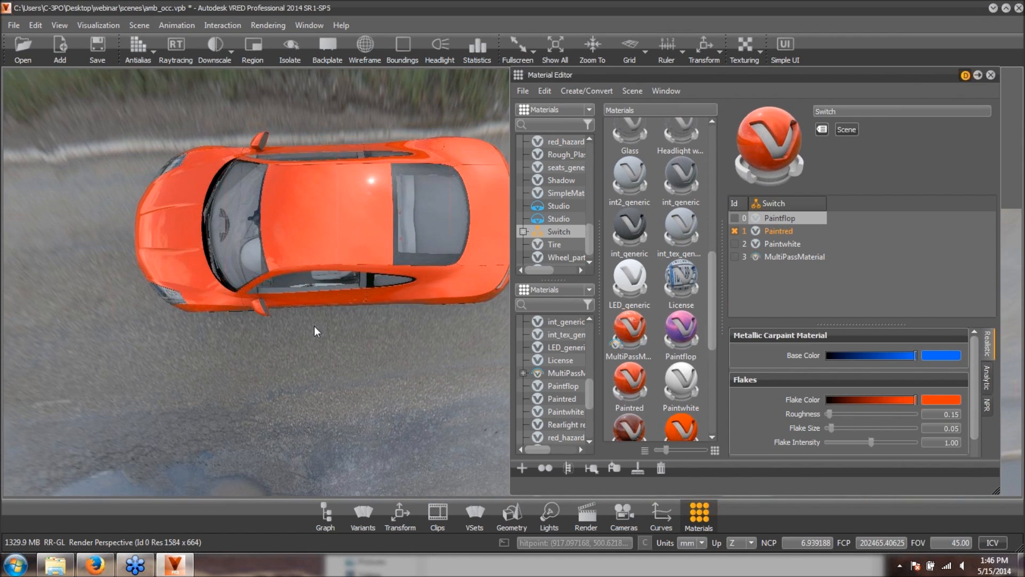
pyautogui.click(53, 565)
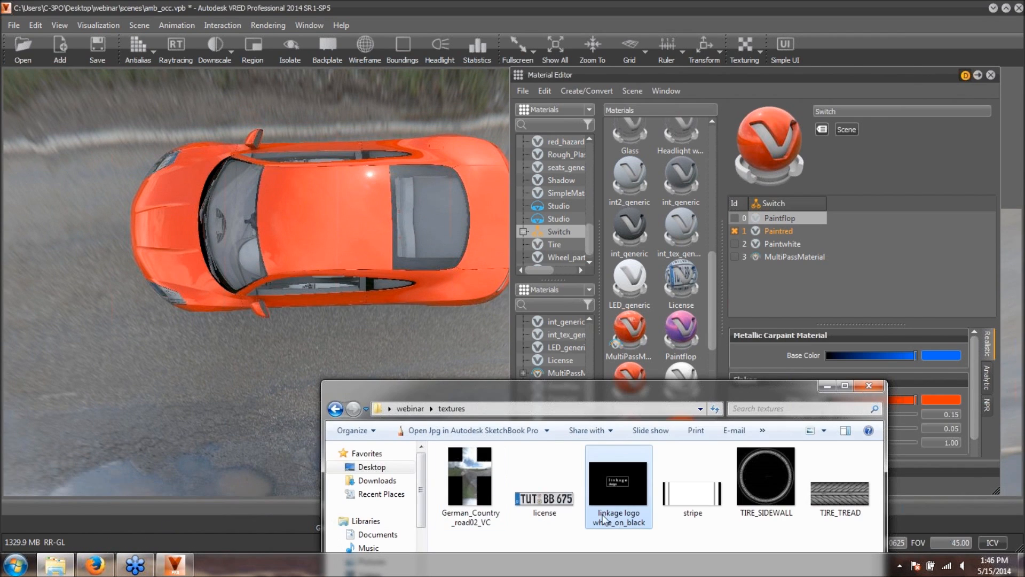
pyautogui.moveTo(693, 499); pyautogui.dragTo(351, 225)
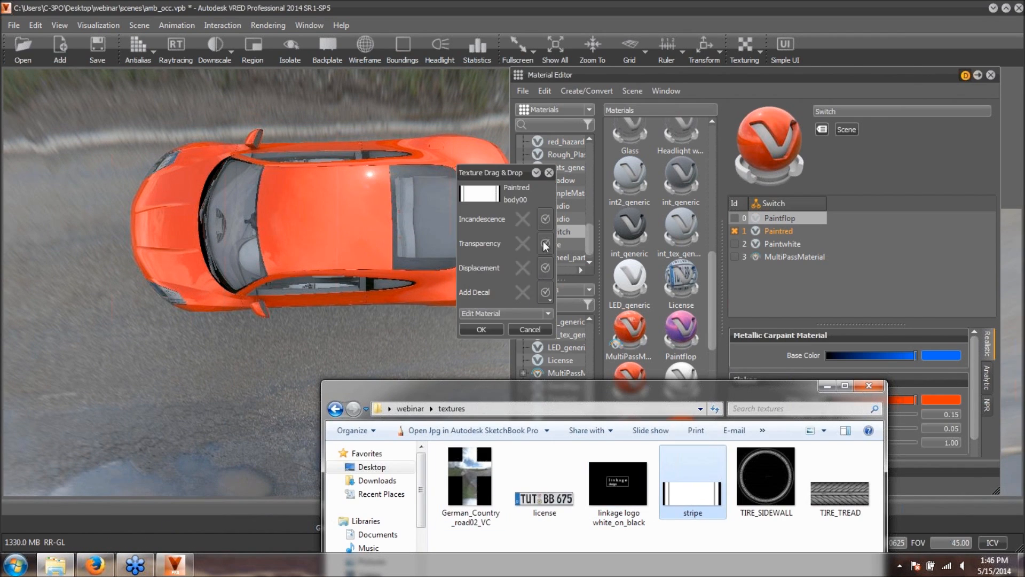
pyautogui.click(545, 294)
pyautogui.click(549, 299)
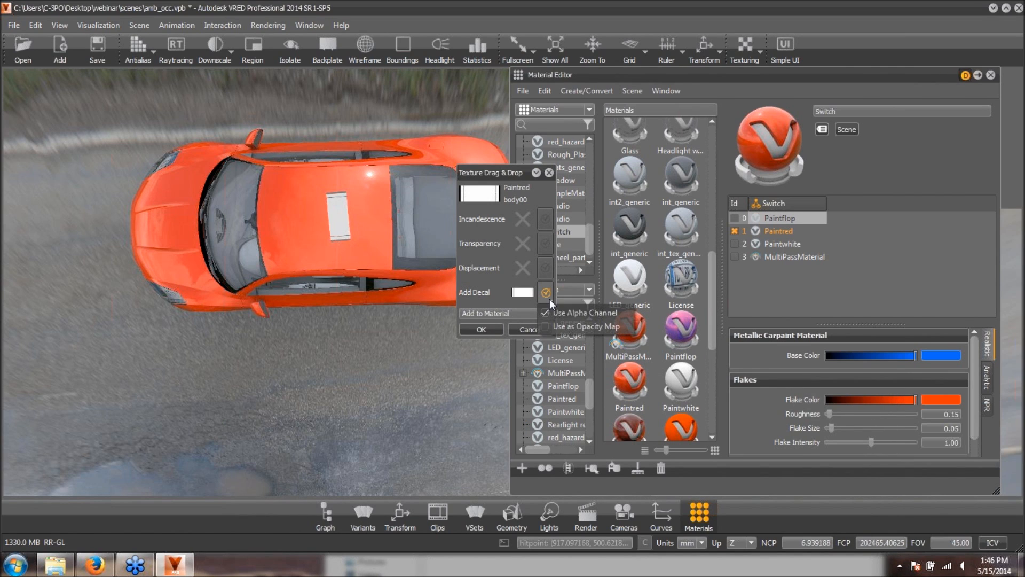
pyautogui.click(562, 313)
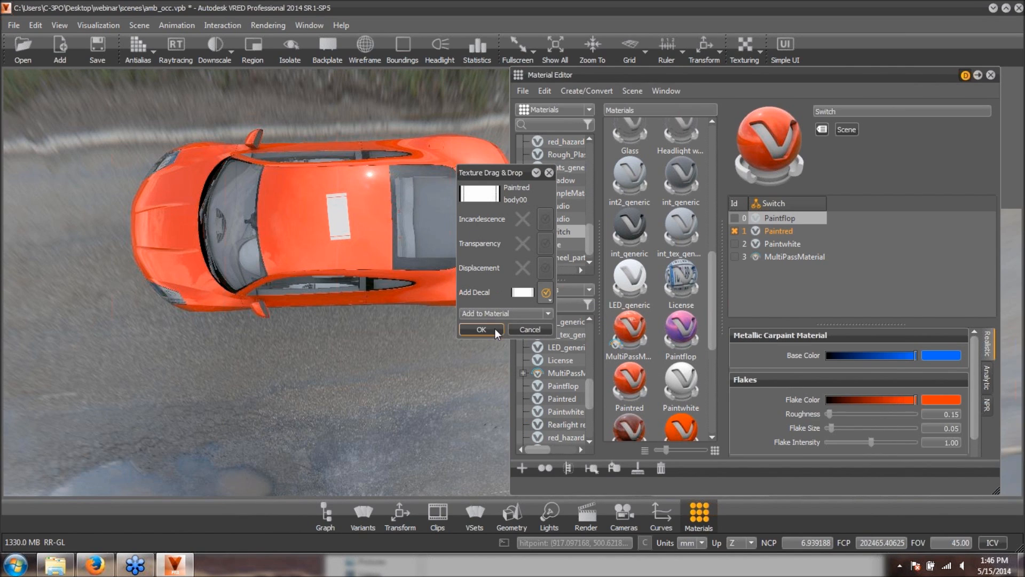
pyautogui.click(481, 329)
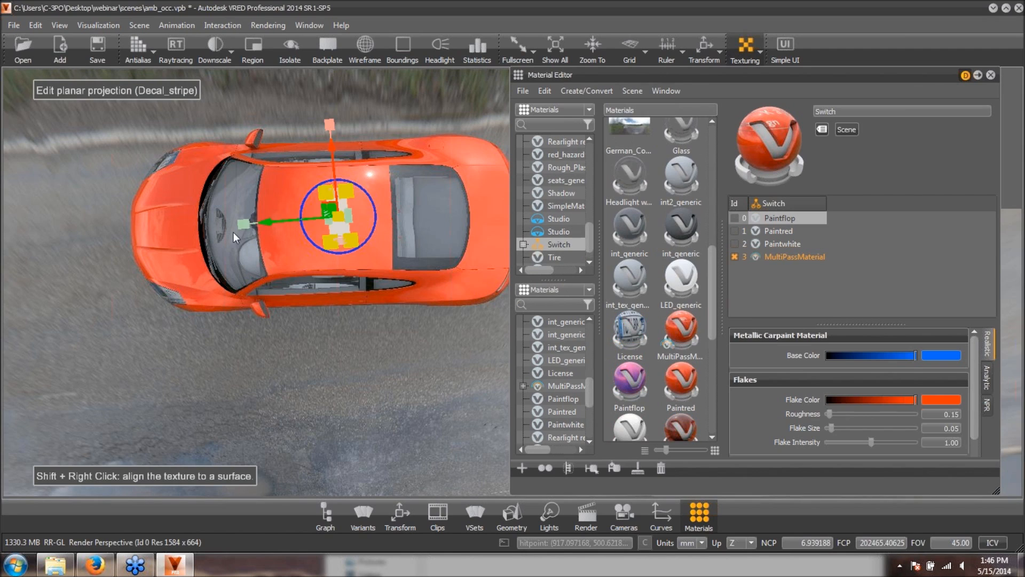
# - Turn off Keep Aspect Ratio for the Decal_stripe transparency texture and lengthen the roof decal to a projection size of about 631
pyautogui.moveTo(591, 223); pyautogui.dragTo(593, 178)
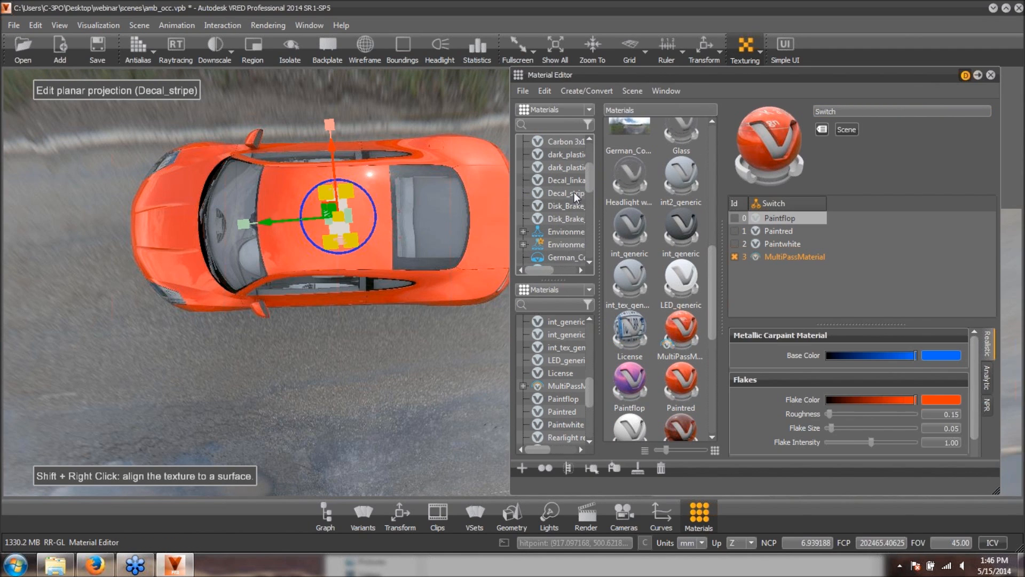
pyautogui.click(575, 193)
pyautogui.click(896, 387)
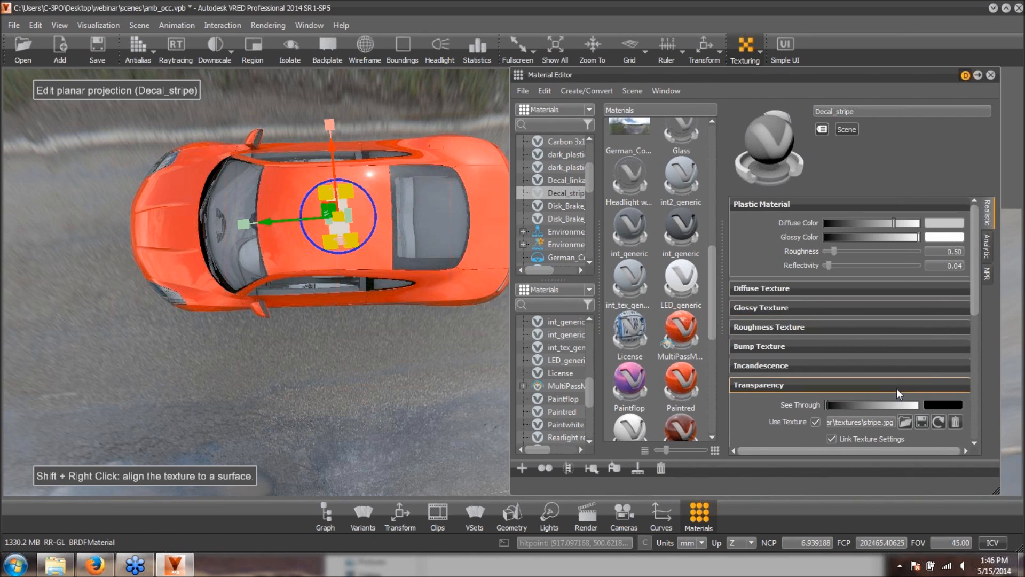
pyautogui.moveTo(972, 299); pyautogui.dragTo(969, 348)
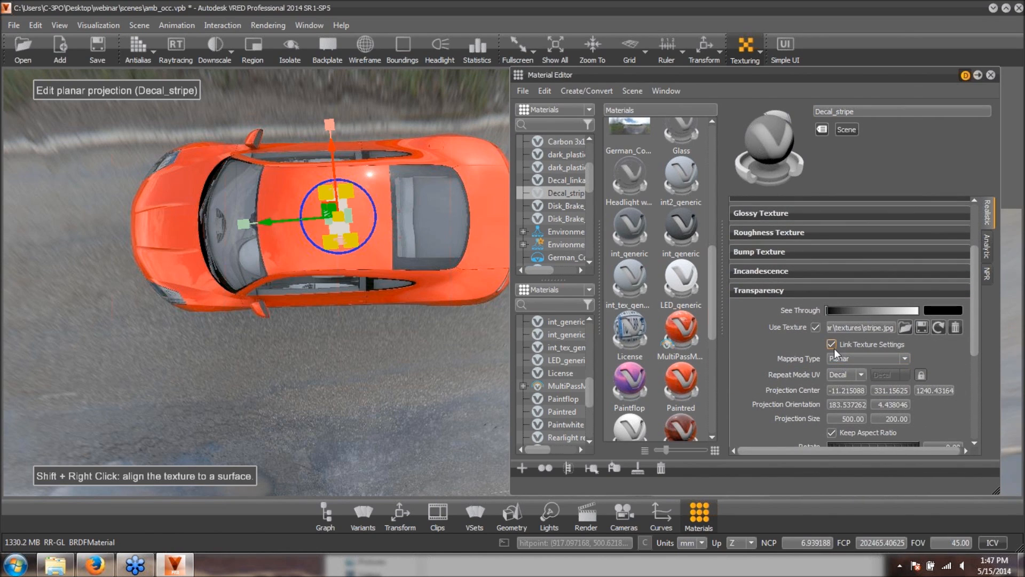
pyautogui.click(832, 433)
pyautogui.moveTo(244, 223); pyautogui.dragTo(220, 224)
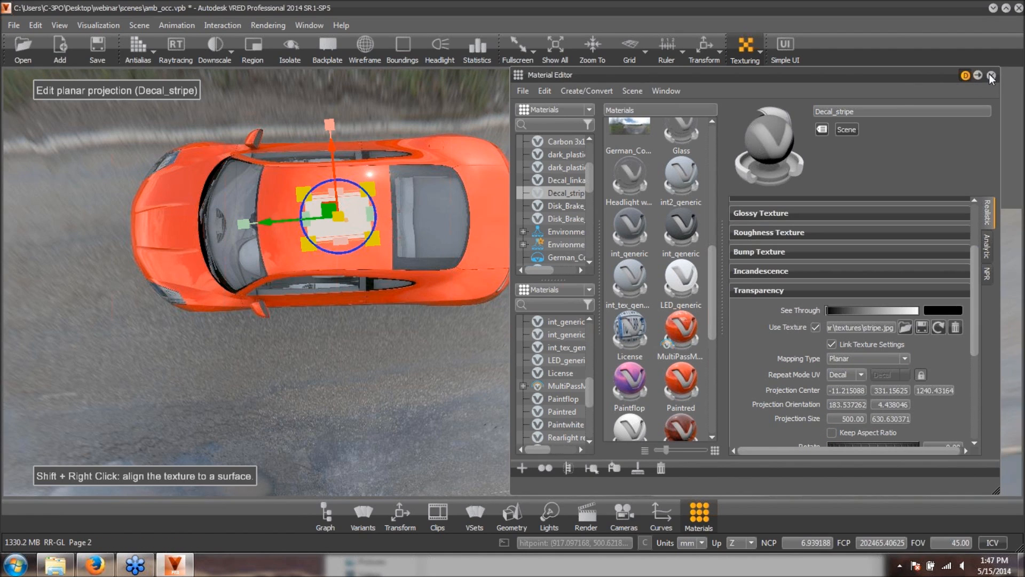
# - Close the Material Editor and stretch the stripe decal along the car beyond the rear end and over the hood
pyautogui.click(990, 75)
pyautogui.moveTo(498, 287); pyautogui.dragTo(613, 160)
pyautogui.moveTo(275, 203); pyautogui.dragTo(164, 210)
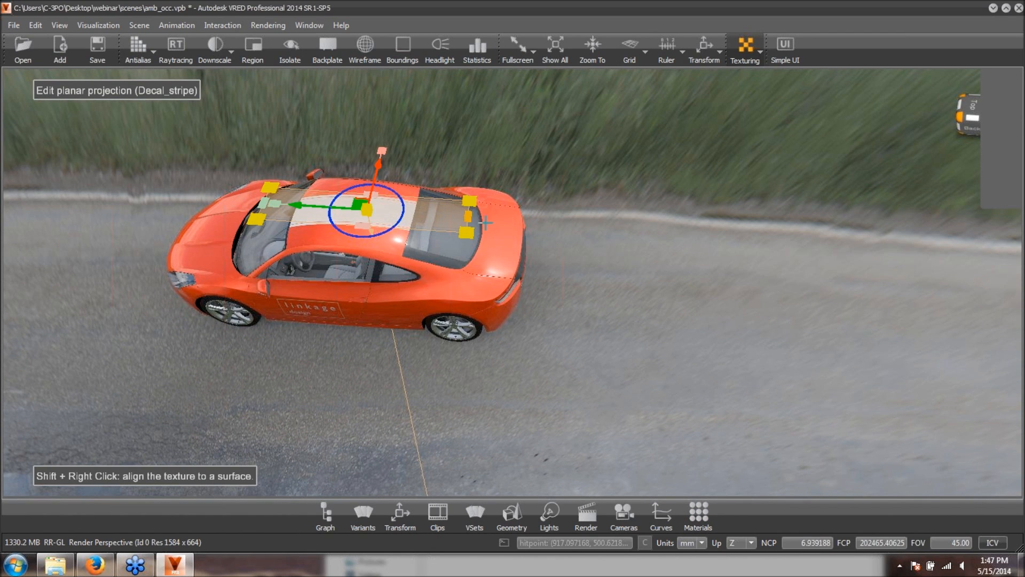
pyautogui.moveTo(469, 216); pyautogui.dragTo(676, 230)
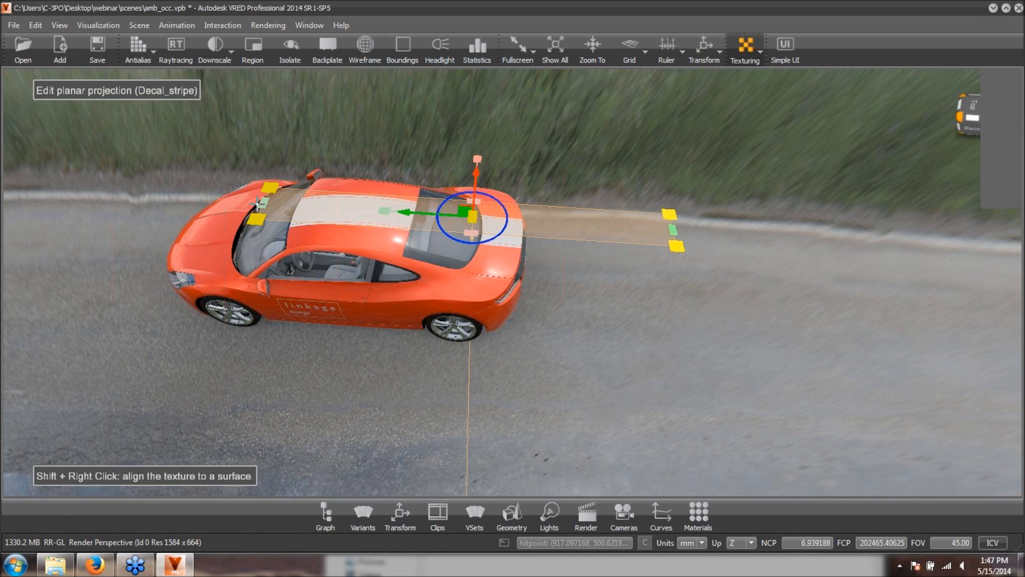
pyautogui.moveTo(264, 203); pyautogui.dragTo(138, 234)
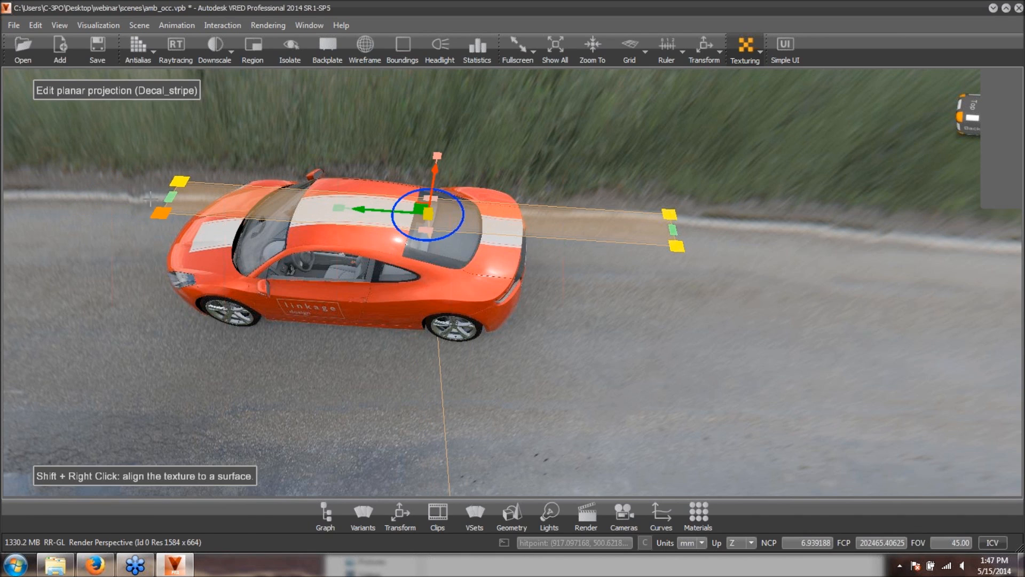
pyautogui.keyDown('shift'); pyautogui.click(164, 194); pyautogui.keyUp('shift')
pyautogui.keyDown('shift'); pyautogui.click(219, 232); pyautogui.keyUp('shift')
pyautogui.moveTo(170, 197); pyautogui.dragTo(123, 194)
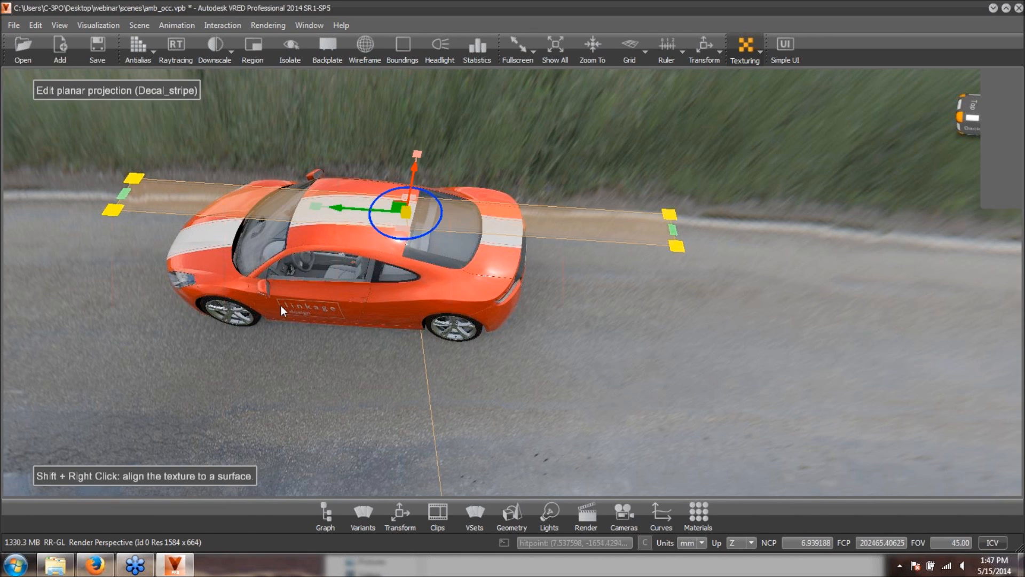
# - Rotate the stripe decal slightly to follow the car's centreline and view the hood up close
pyautogui.moveTo(328, 238); pyautogui.dragTo(349, 321)
pyautogui.moveTo(331, 236); pyautogui.dragTo(332, 252)
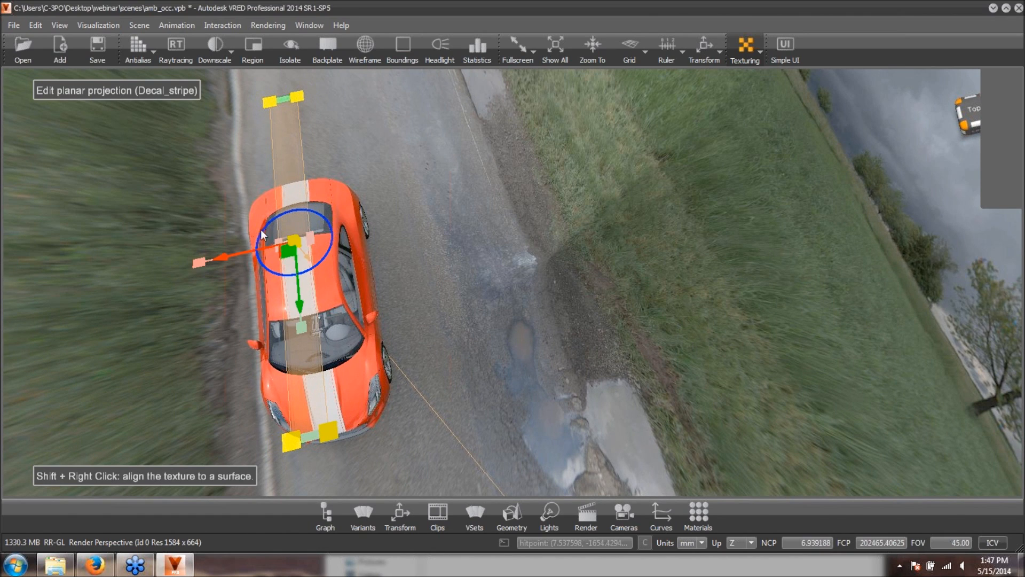
pyautogui.moveTo(260, 230); pyautogui.dragTo(405, 274)
pyautogui.moveTo(406, 275); pyautogui.dragTo(553, 294, button='right')
pyautogui.moveTo(257, 345); pyautogui.dragTo(585, 294, button='middle')
# - Convert the Decal_stripe material to a Metallic Carpaint Truelight material in the Material Editor
pyautogui.click(697, 518)
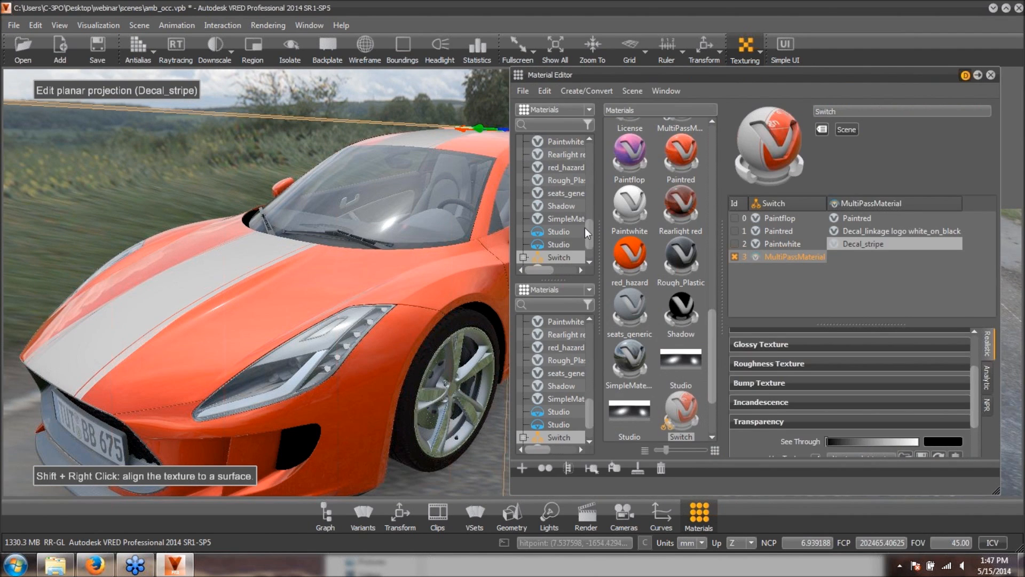
pyautogui.click(585, 230)
pyautogui.scroll(6, 590, 224)
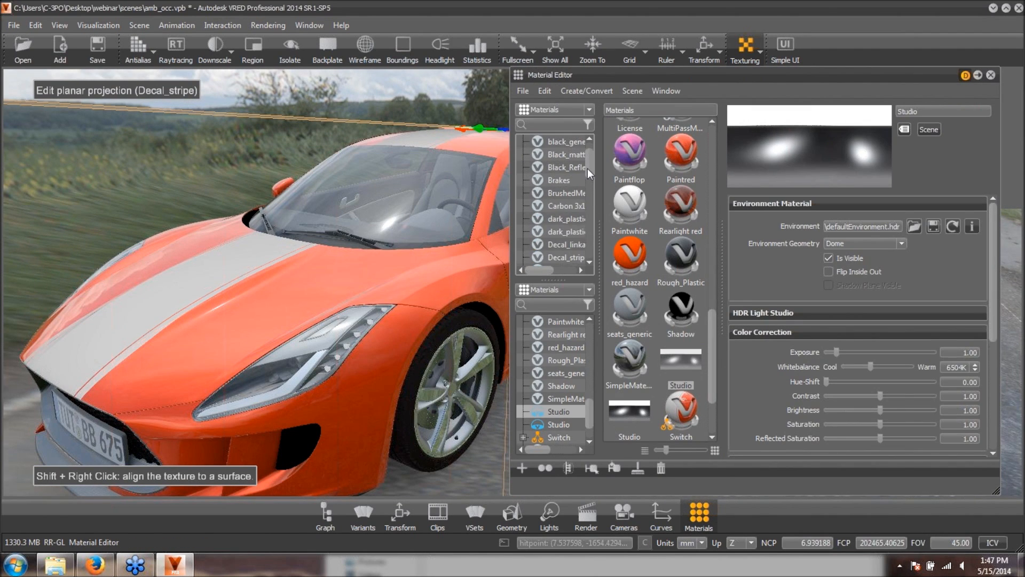
pyautogui.click(572, 194)
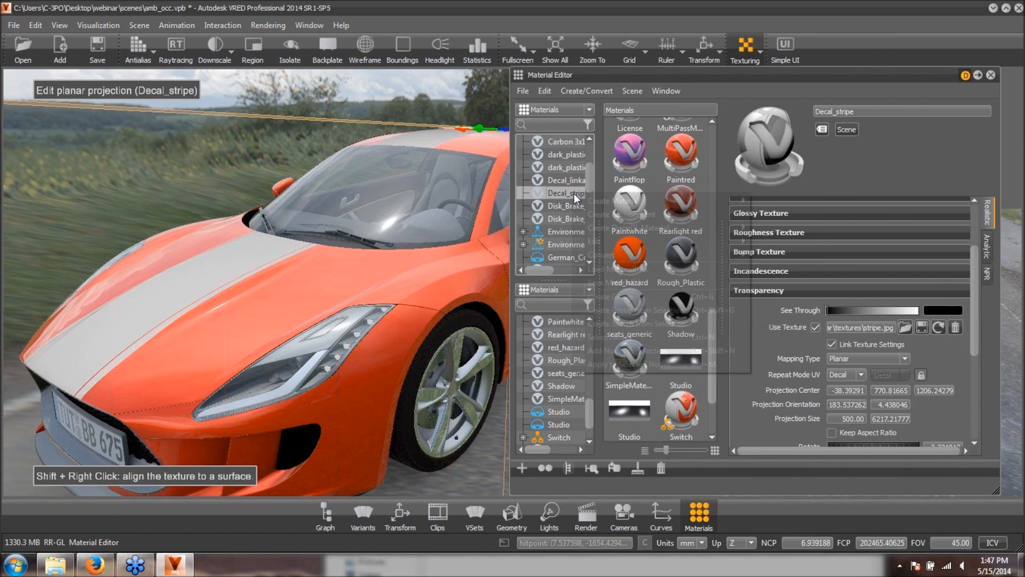
pyautogui.rightClick(574, 194)
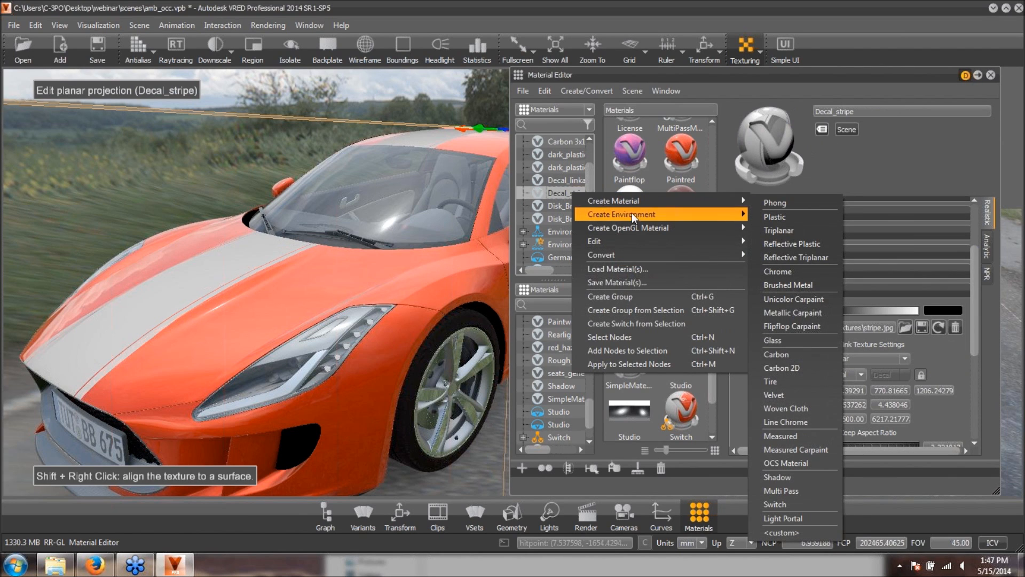
pyautogui.moveTo(620, 219)
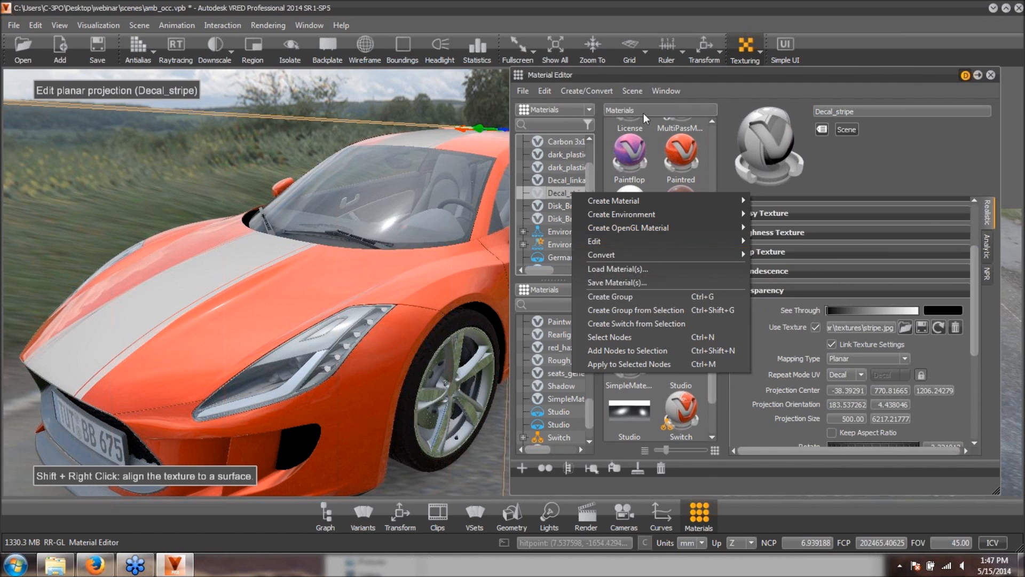
pyautogui.click(581, 95)
pyautogui.moveTo(598, 117)
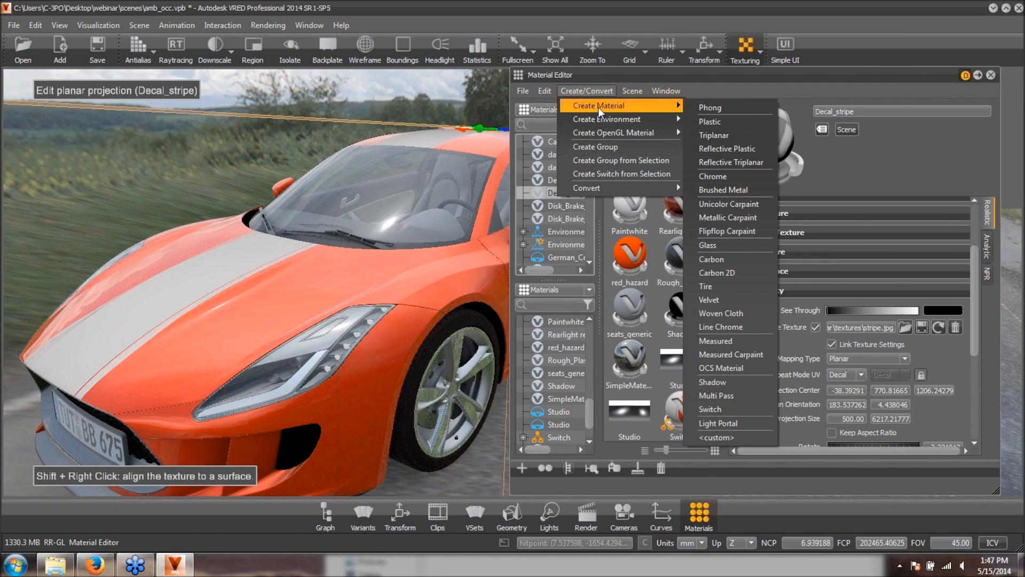
pyautogui.moveTo(588, 187)
pyautogui.moveTo(748, 189)
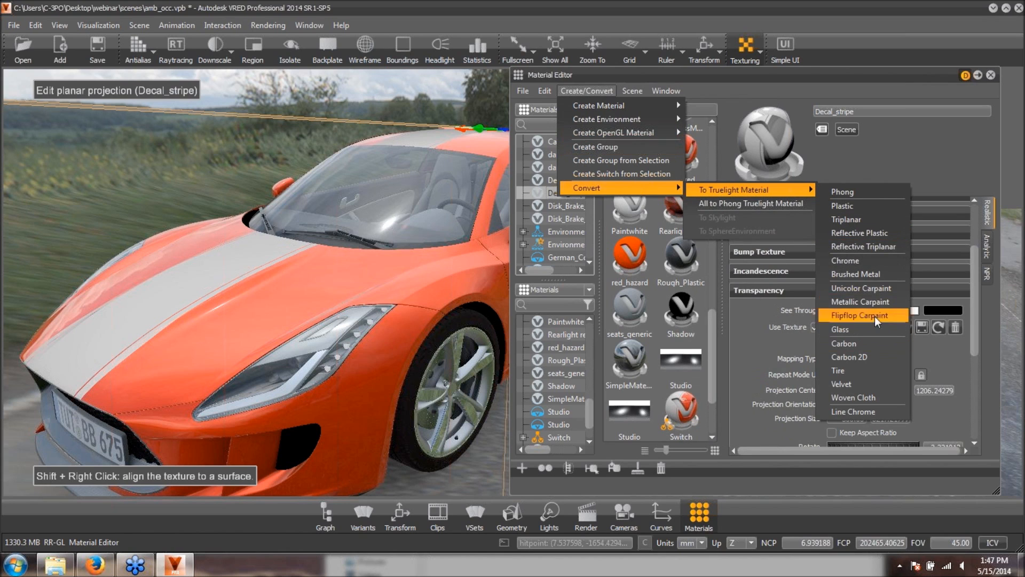
pyautogui.click(863, 302)
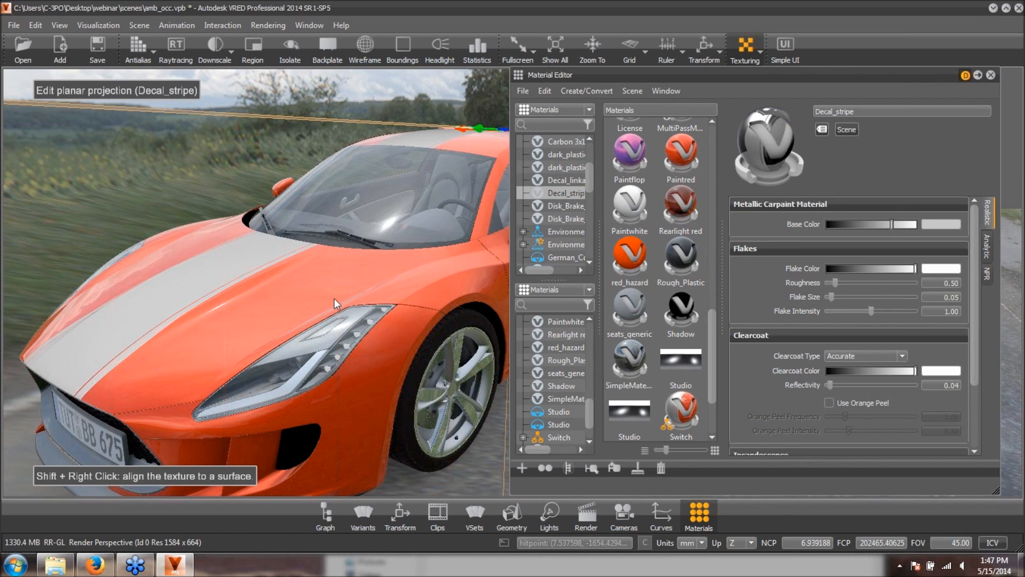
# - Close the Material Editor and preview the car from the side with raytracing and antialiasing, then return to the standard display
pyautogui.moveTo(372, 299); pyautogui.dragTo(354, 228)
pyautogui.moveTo(354, 228); pyautogui.dragTo(316, 205, button='right')
pyautogui.moveTo(315, 206); pyautogui.dragTo(315, 171, button='middle')
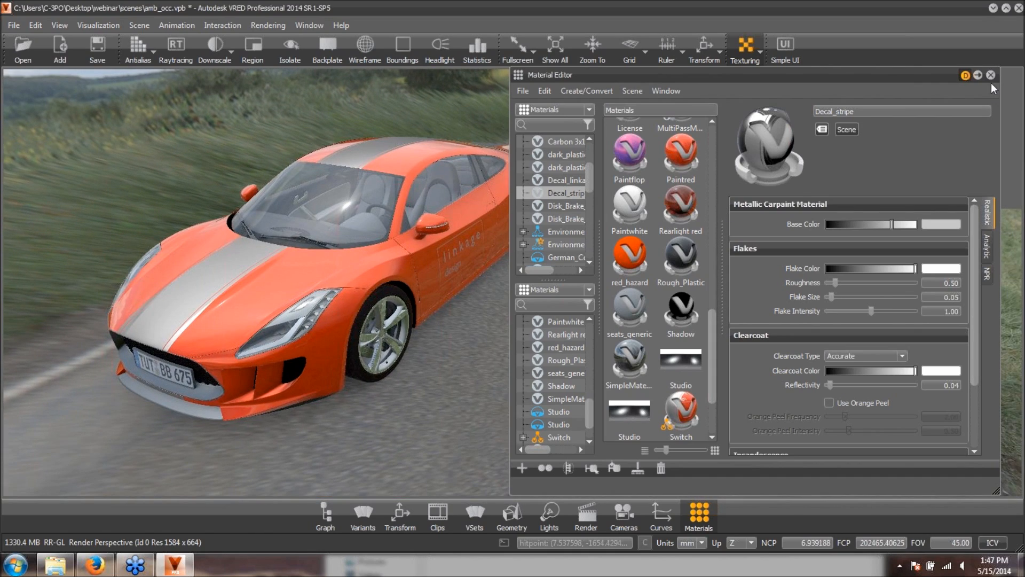
pyautogui.click(991, 76)
pyautogui.moveTo(569, 234); pyautogui.dragTo(441, 328)
pyautogui.click(182, 50)
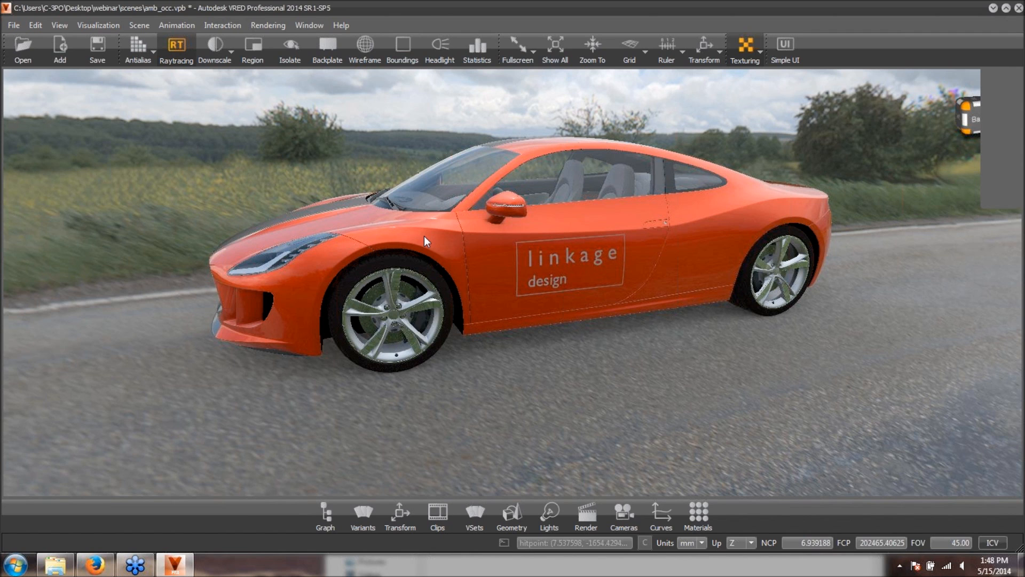
pyautogui.click(138, 49)
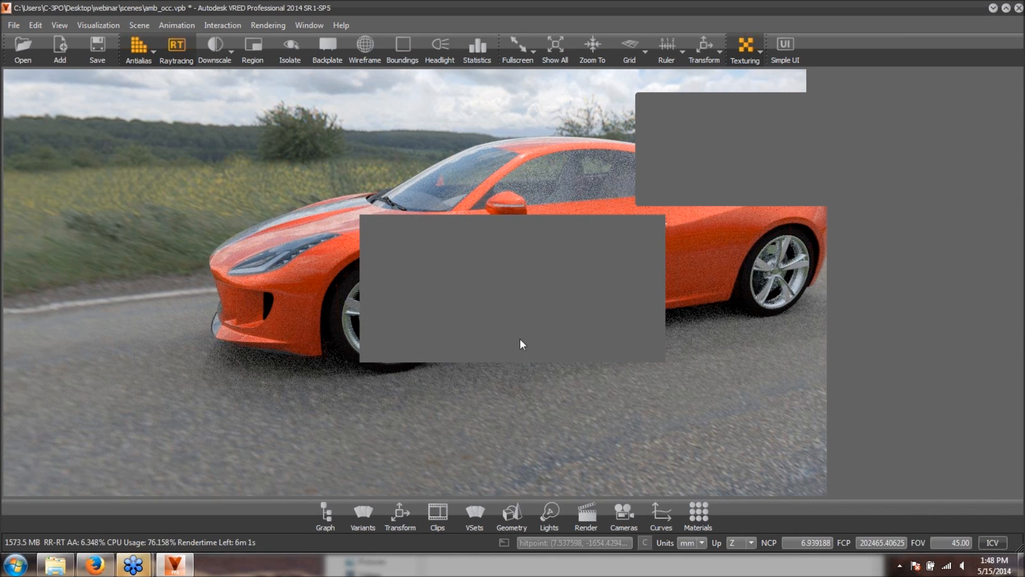
pyautogui.click(498, 320)
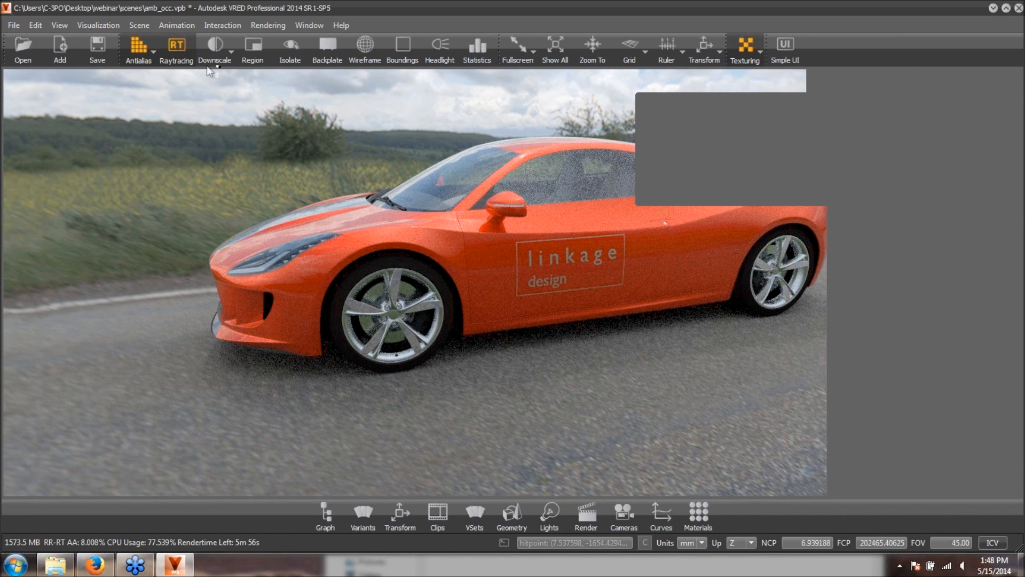
pyautogui.click(176, 48)
# - Reopen the Material Editor and create a new Unicolor Carpaint material
pyautogui.moveTo(412, 237); pyautogui.dragTo(332, 245)
pyautogui.click(699, 514)
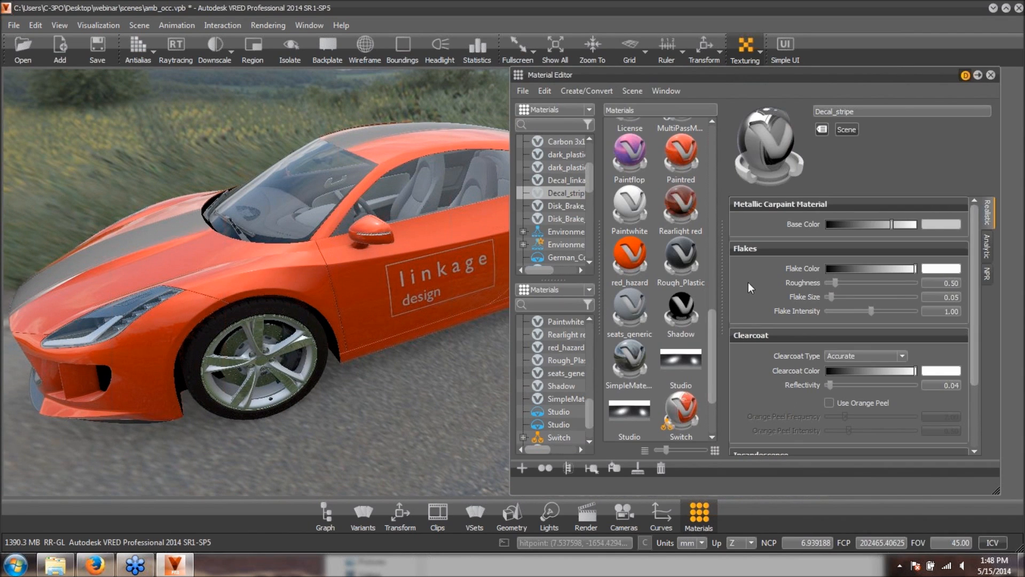
pyautogui.moveTo(683, 79); pyautogui.dragTo(501, 70)
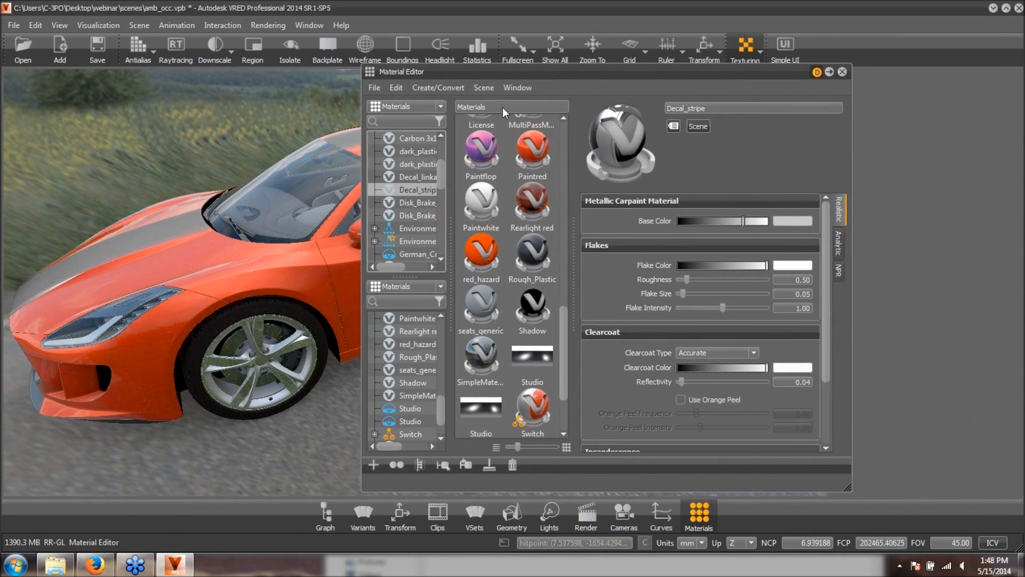
pyautogui.click(443, 88)
pyautogui.moveTo(447, 101)
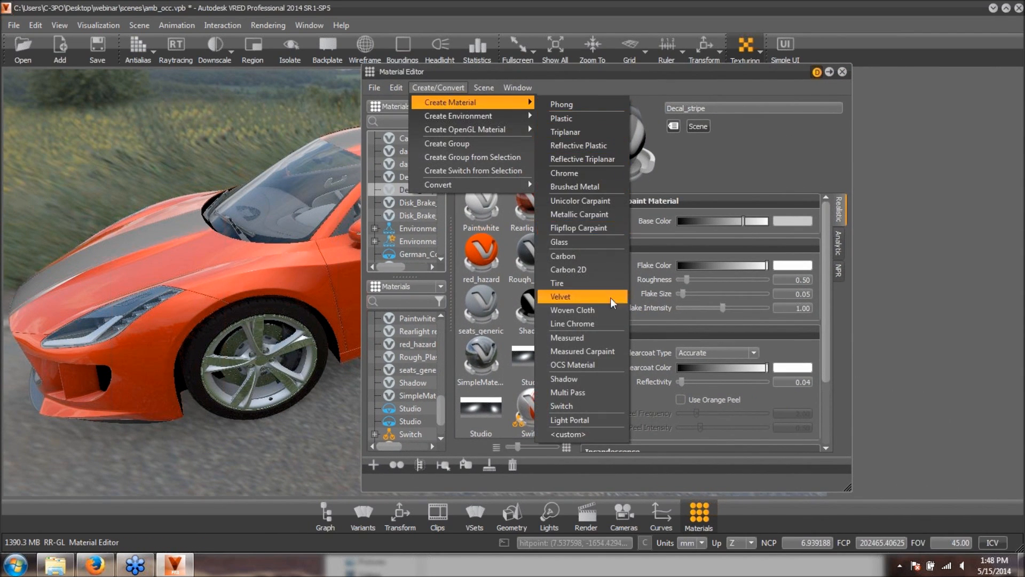
pyautogui.click(581, 201)
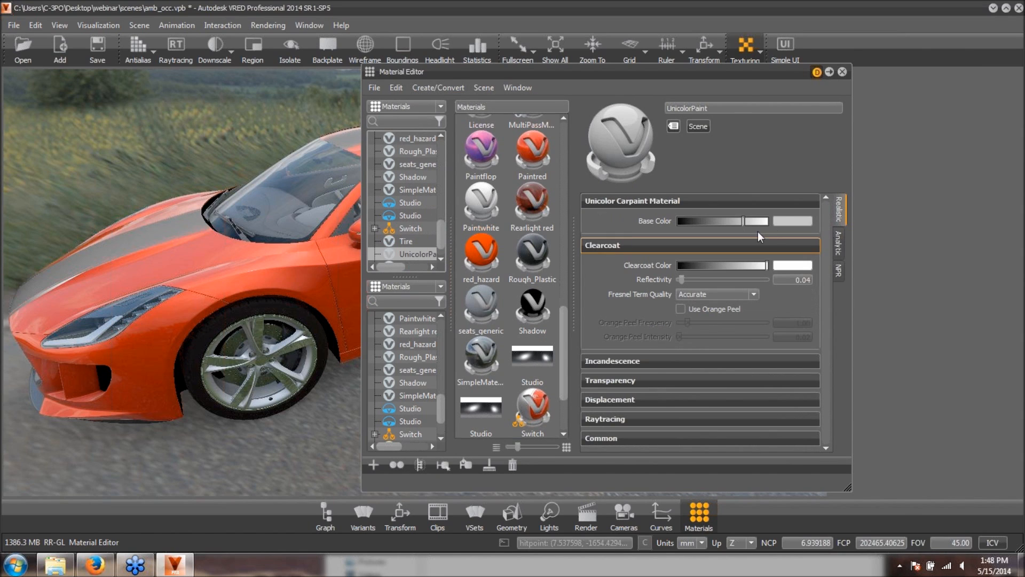
# - Enlarge the Material Editor and set the UnicolorPaint base color to a saturated blue
pyautogui.moveTo(655, 72); pyautogui.dragTo(557, 36)
pyautogui.moveTo(750, 448); pyautogui.dragTo(817, 504)
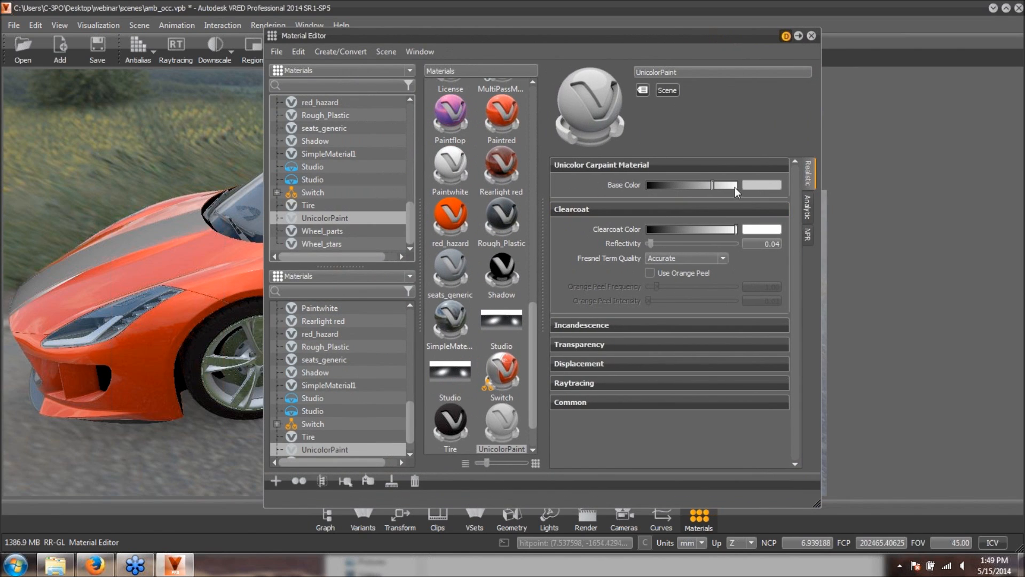
pyautogui.click(754, 184)
pyautogui.click(485, 422)
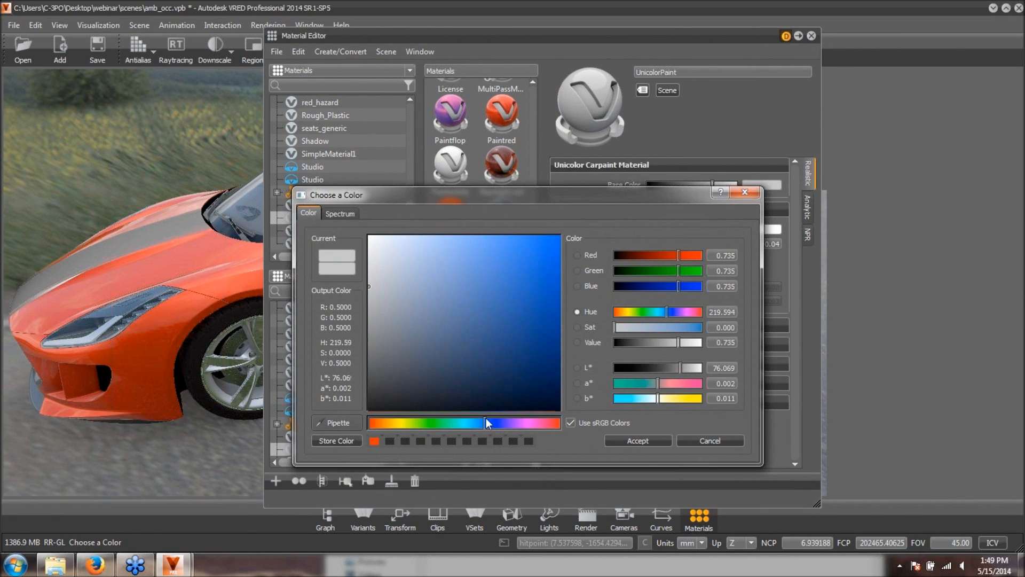
pyautogui.click(542, 299)
pyautogui.click(648, 440)
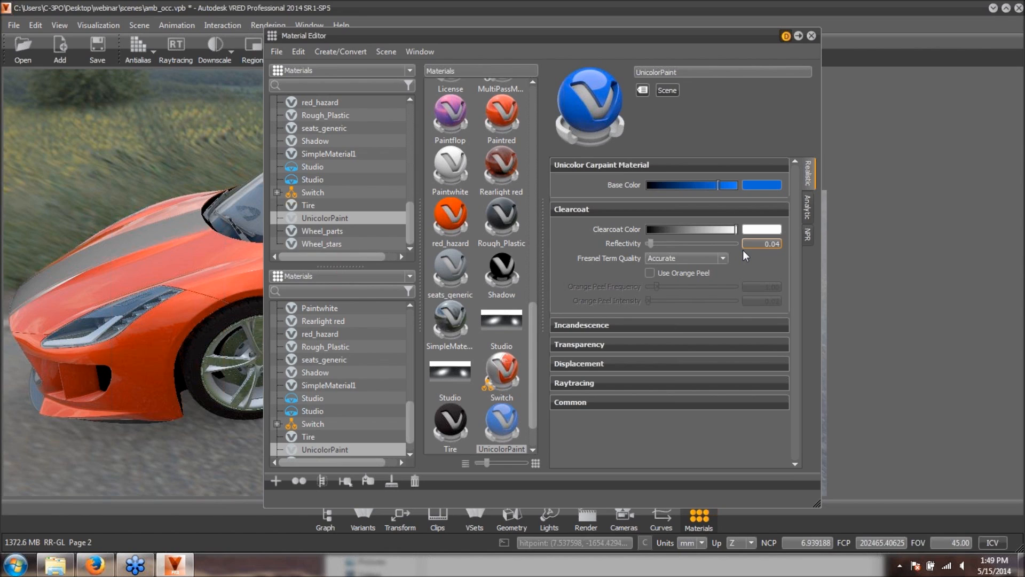
# - Look at the Fresnel Term Quality options of UnicolorPaint and expand its Incandescence settings
pyautogui.click(725, 260)
pyautogui.click(740, 272)
pyautogui.click(603, 322)
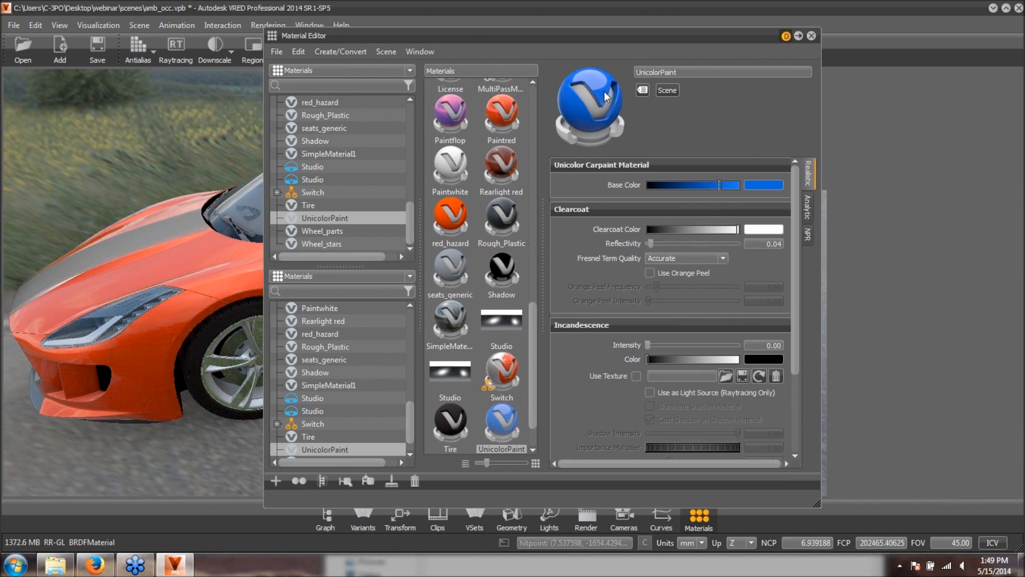
# - Create a new Metallic Carpaint material and look at its base color values without changing them
pyautogui.click(352, 52)
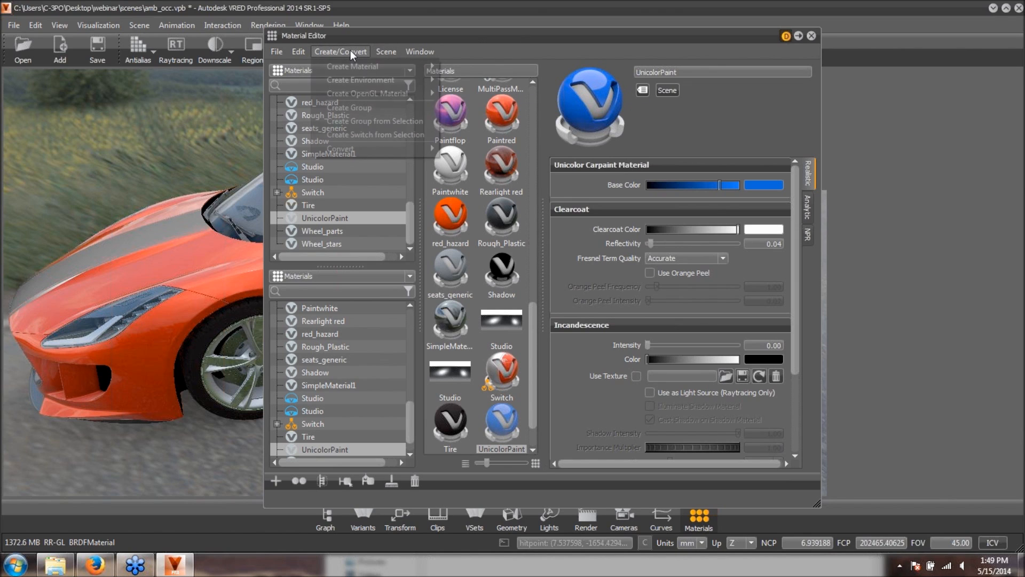
pyautogui.moveTo(374, 66)
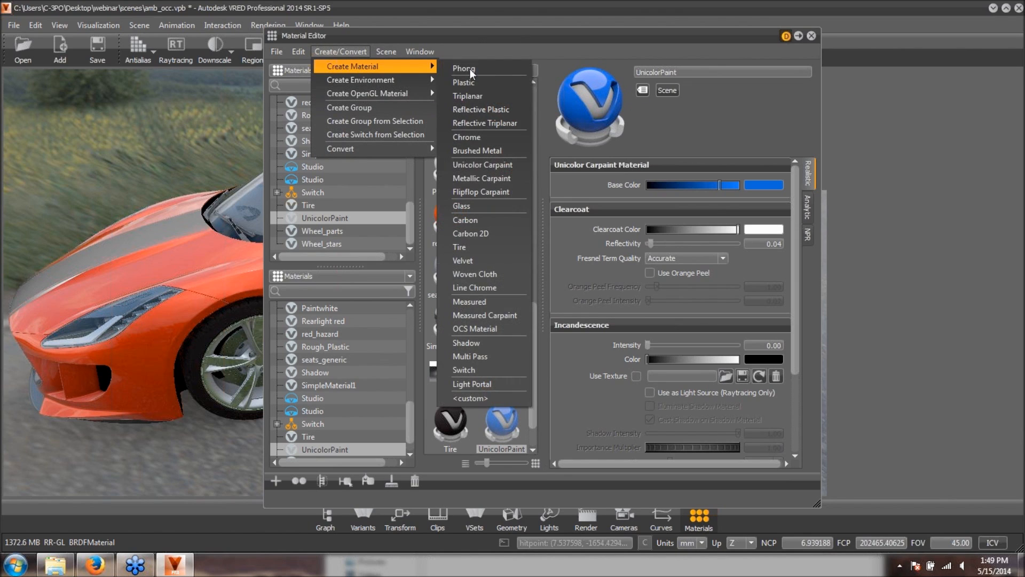
pyautogui.click(481, 180)
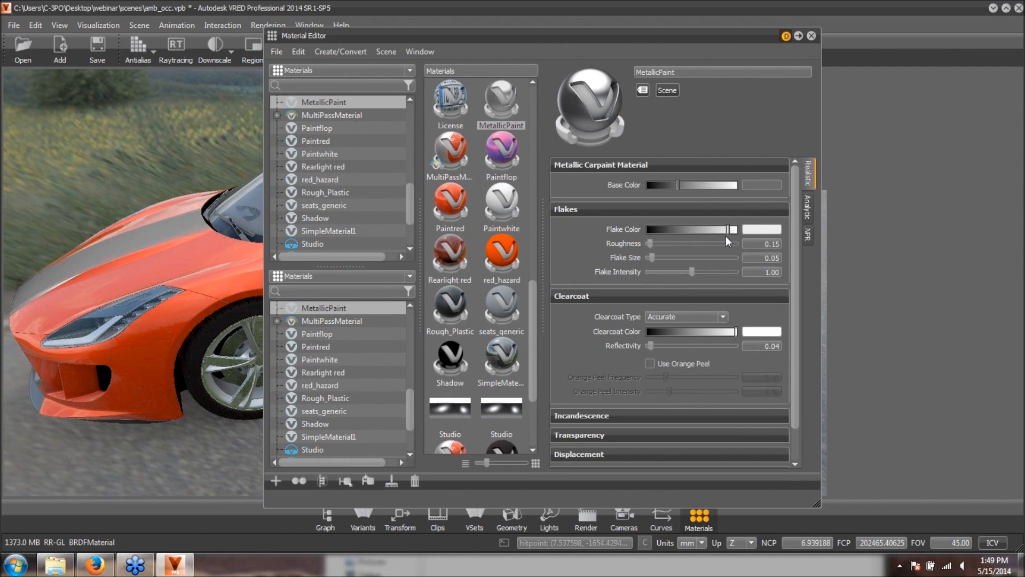
pyautogui.click(764, 185)
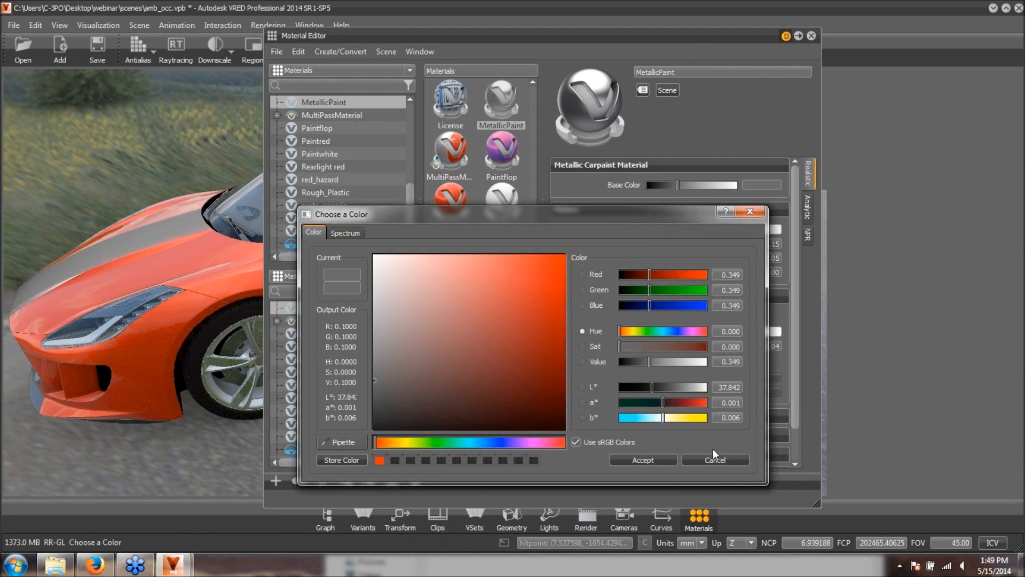
pyautogui.click(737, 460)
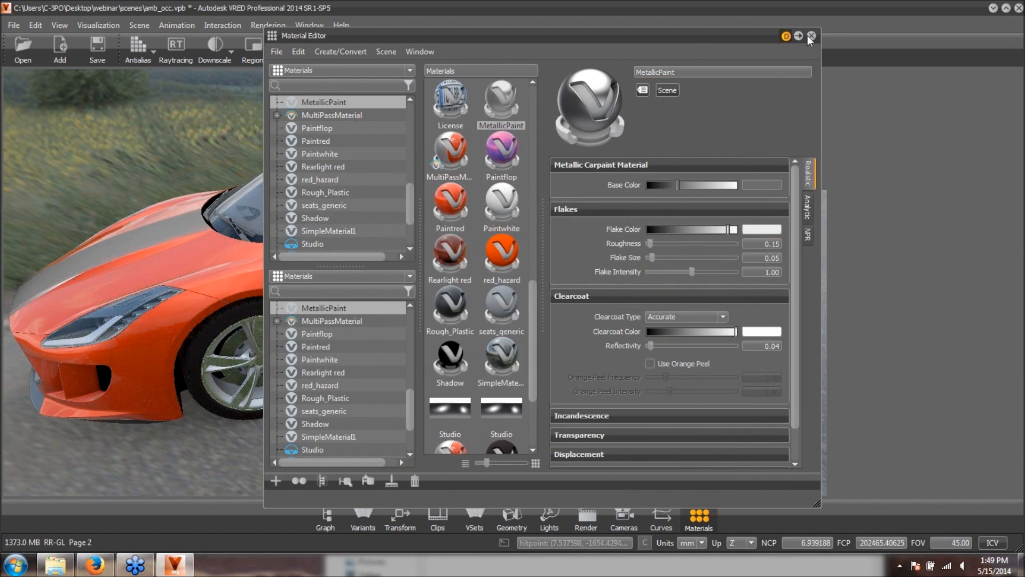
# - Close the Material Editor and examine the metallic flakes in the car's red paint up close
pyautogui.click(812, 35)
pyautogui.moveTo(461, 194); pyautogui.dragTo(585, 262)
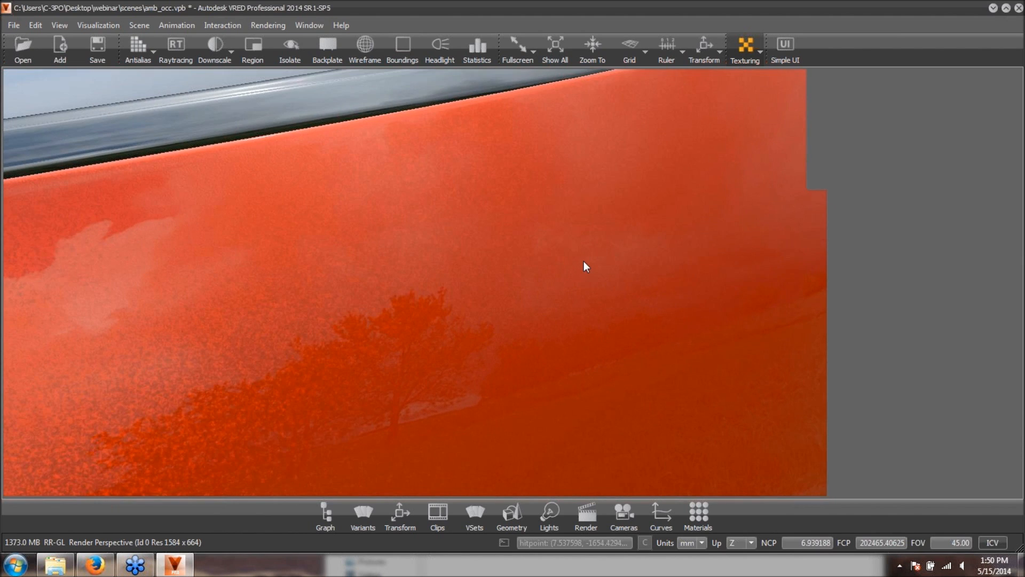
pyautogui.moveTo(584, 261); pyautogui.dragTo(603, 274, button='right')
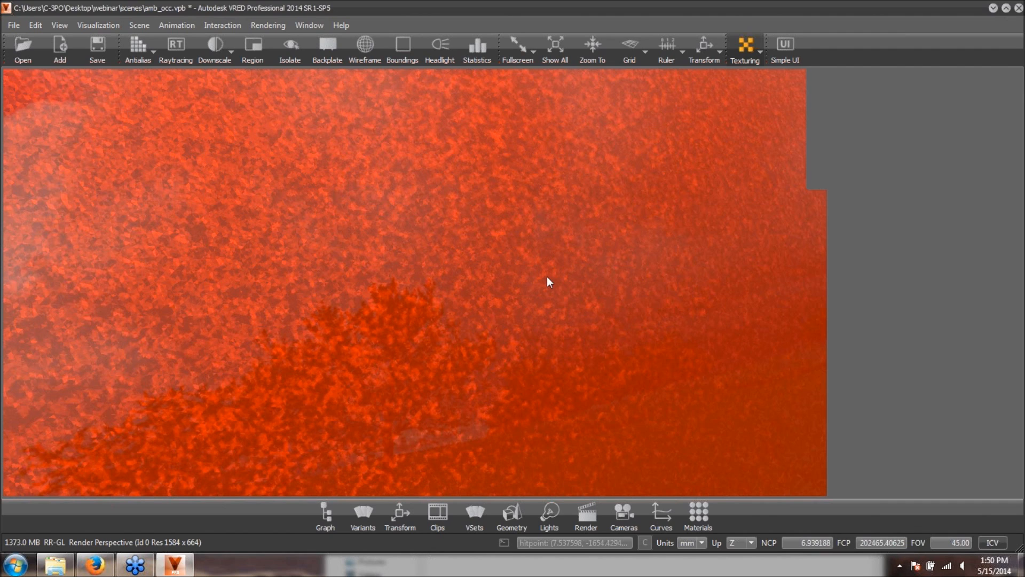
# - Reopen the Material Editor and create a new Flipflop Carpaint material
pyautogui.click(696, 514)
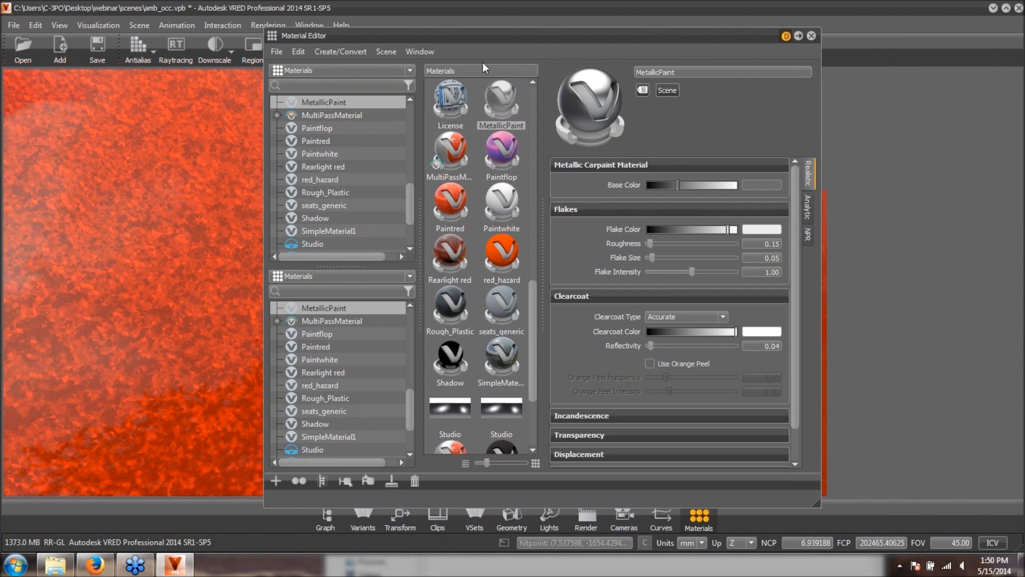
pyautogui.click(359, 53)
pyautogui.moveTo(357, 67)
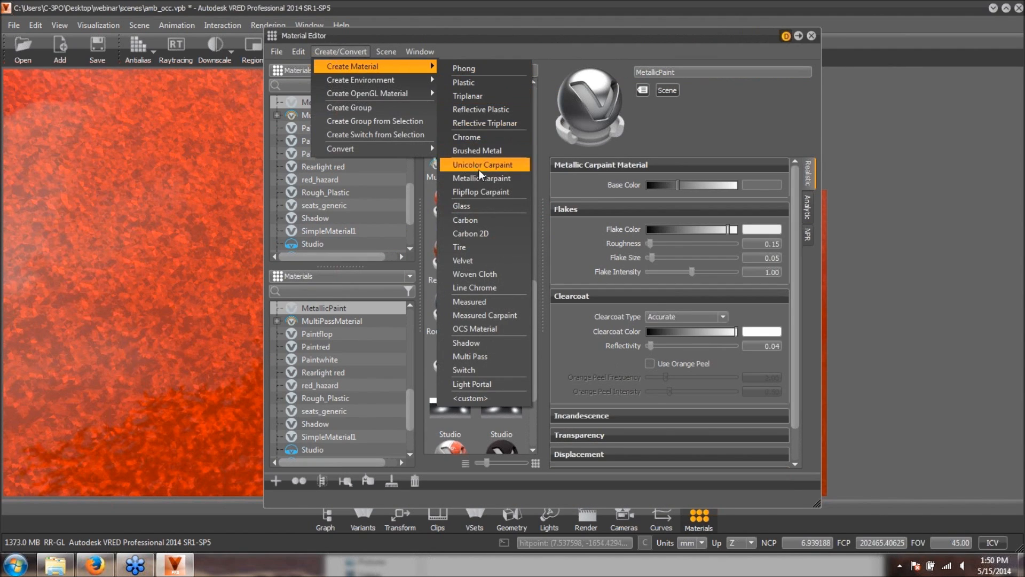
pyautogui.click(480, 193)
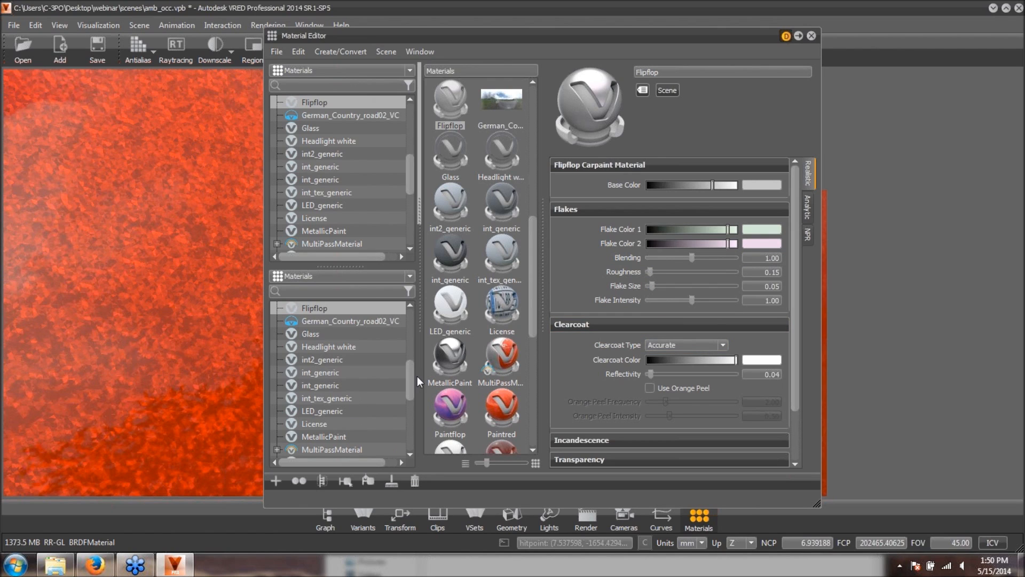
# - Switch the lower material list to Libraries and expand the Flipflop carpaints of VREDLibrary
pyautogui.moveTo(405, 385); pyautogui.dragTo(408, 337)
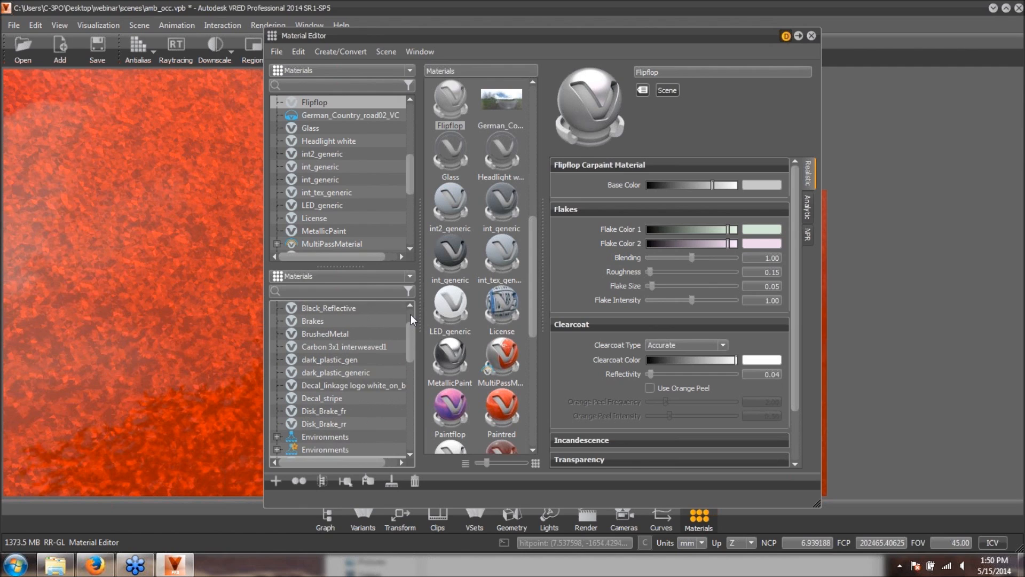
pyautogui.scroll(2, 412, 314)
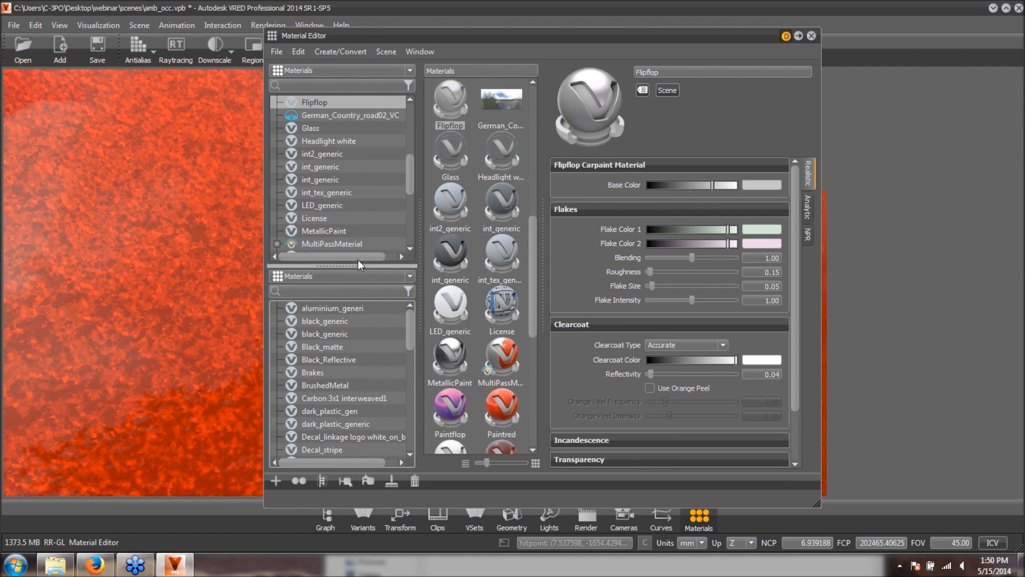
pyautogui.click(410, 276)
pyautogui.click(355, 294)
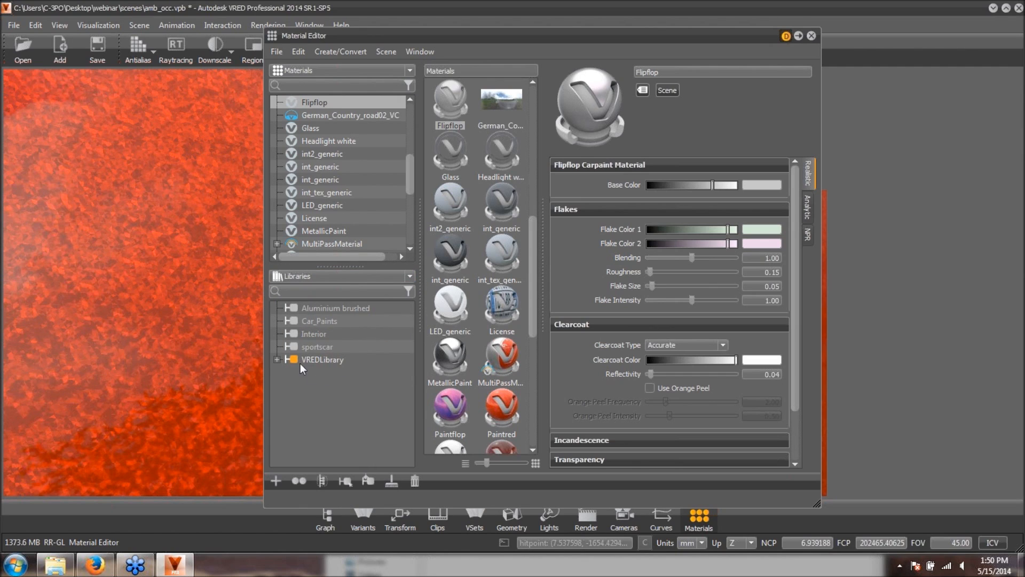
pyautogui.click(277, 359)
pyautogui.click(289, 385)
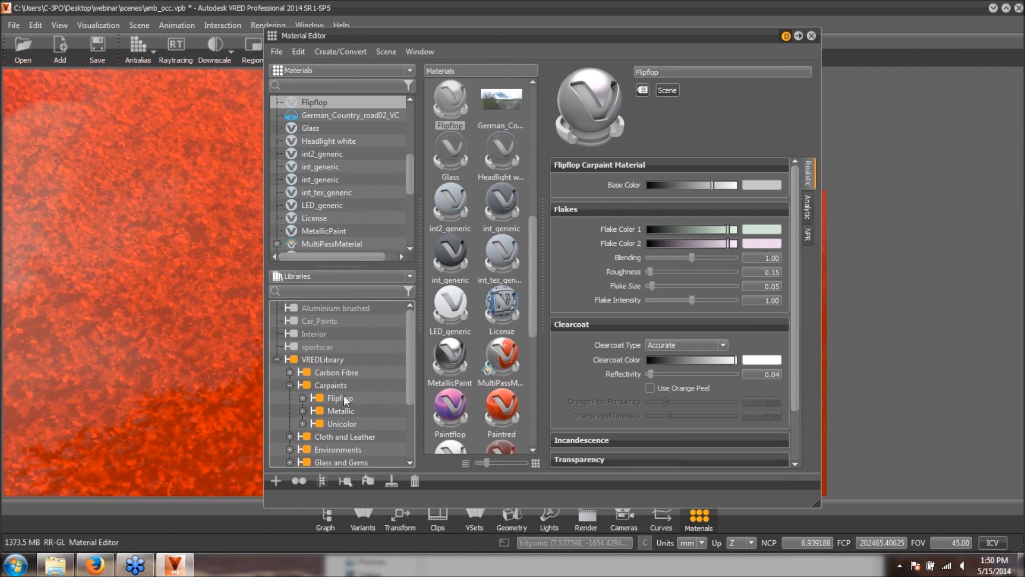
pyautogui.click(303, 398)
# - Apply Flipflop arcticgreen, blueblack, blueishgreen and decentred to the car's front body in turn, moving the Material Editor aside to see the car
pyautogui.moveTo(412, 357); pyautogui.dragTo(407, 386)
pyautogui.moveTo(382, 321); pyautogui.dragTo(185, 264)
pyautogui.moveTo(371, 386); pyautogui.dragTo(174, 338)
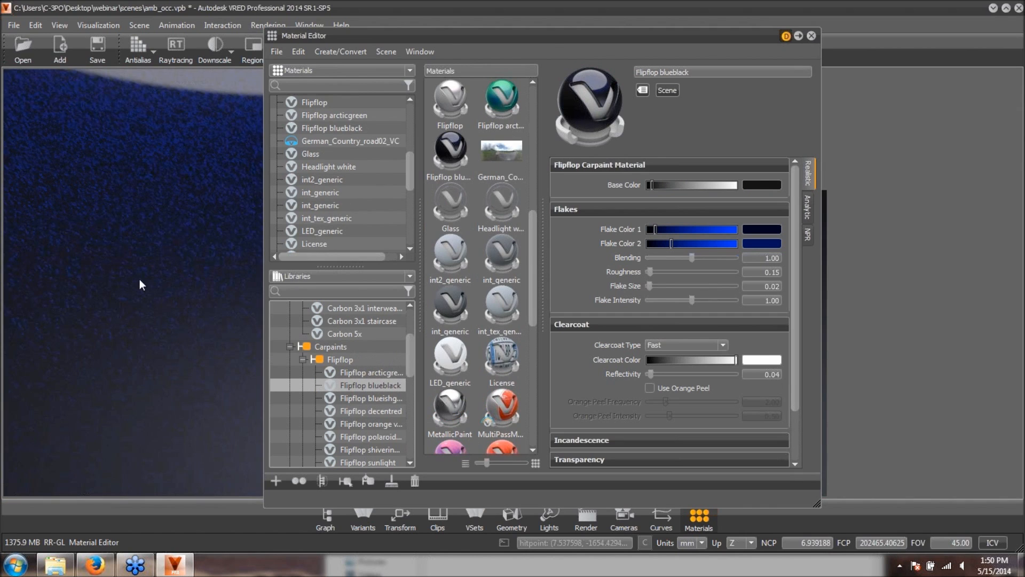
pyautogui.scroll(-5, 139, 279)
pyautogui.moveTo(477, 43); pyautogui.dragTo(743, 49)
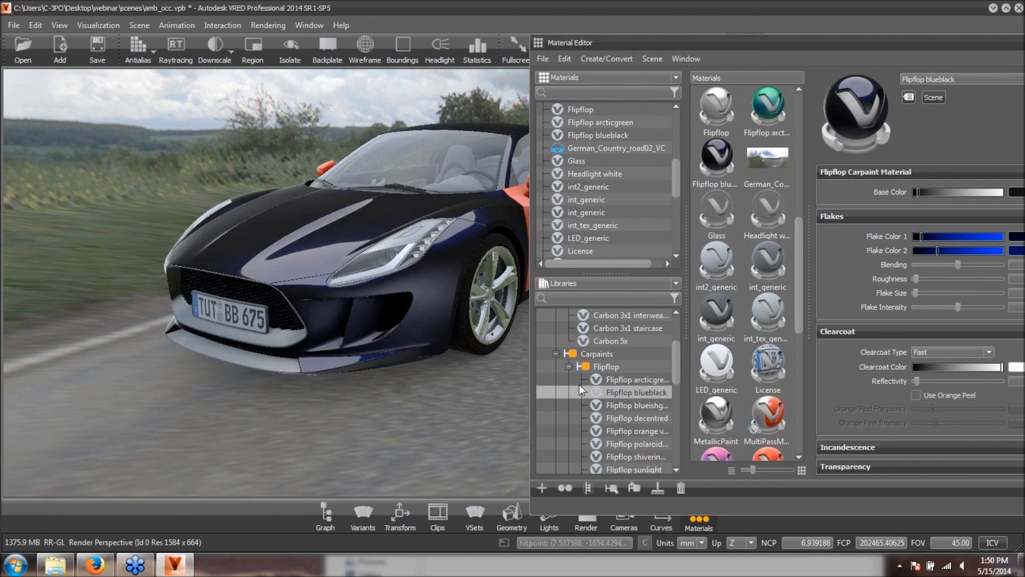
pyautogui.moveTo(639, 405)
pyautogui.mouseDown()
pyautogui.moveTo(615, 404)
pyautogui.moveTo(326, 219)
pyautogui.mouseUp()
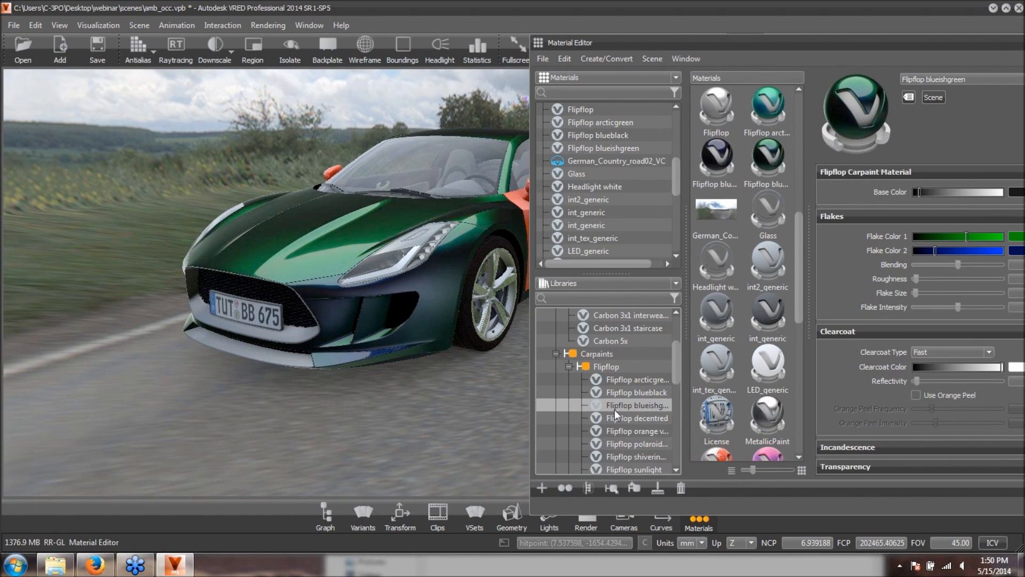
pyautogui.moveTo(635, 420); pyautogui.dragTo(334, 232)
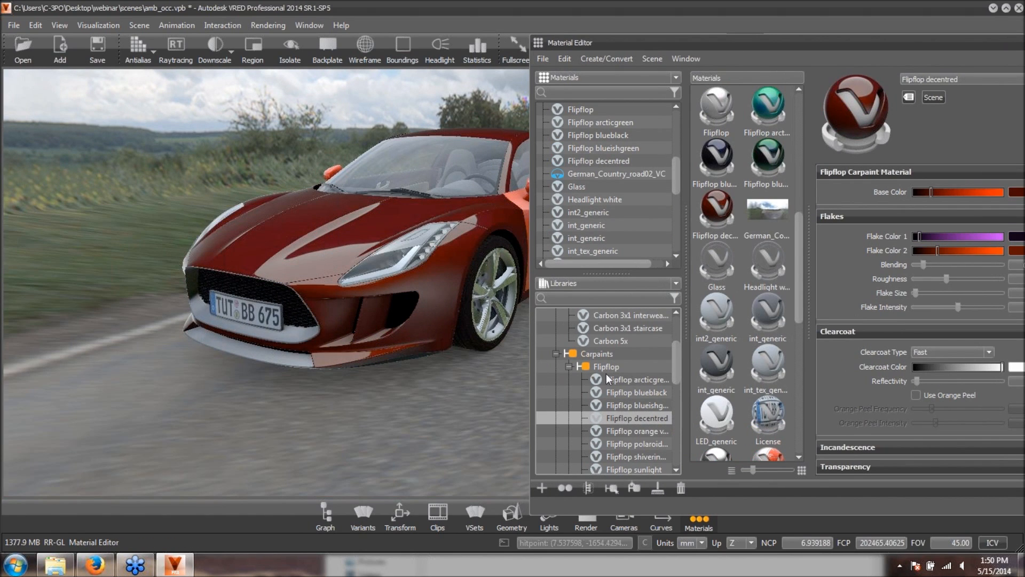
# - Expand the library's Metallic carpaints and apply Metallic black, blue, white and yellow from Basic to the front body in turn
pyautogui.scroll(-3, 587, 395)
pyautogui.click(569, 405)
pyautogui.click(582, 418)
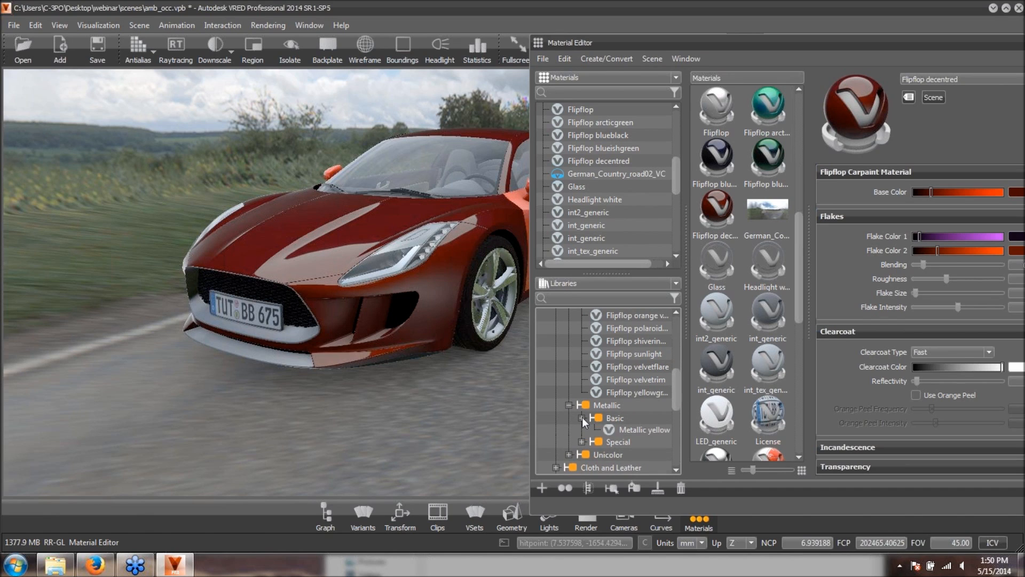
pyautogui.scroll(-2, 587, 427)
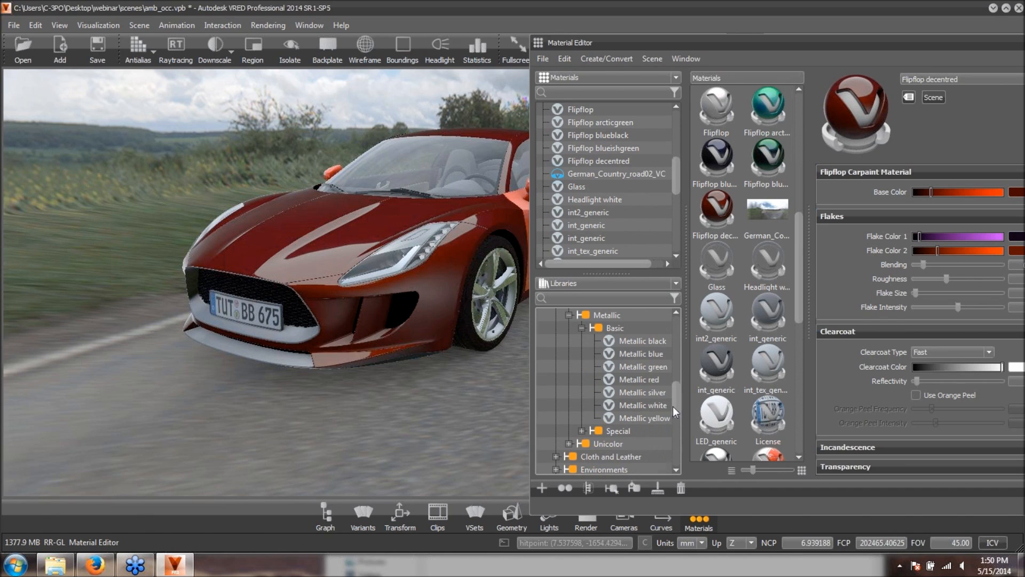
pyautogui.click(581, 430)
pyautogui.moveTo(641, 341); pyautogui.dragTo(505, 310)
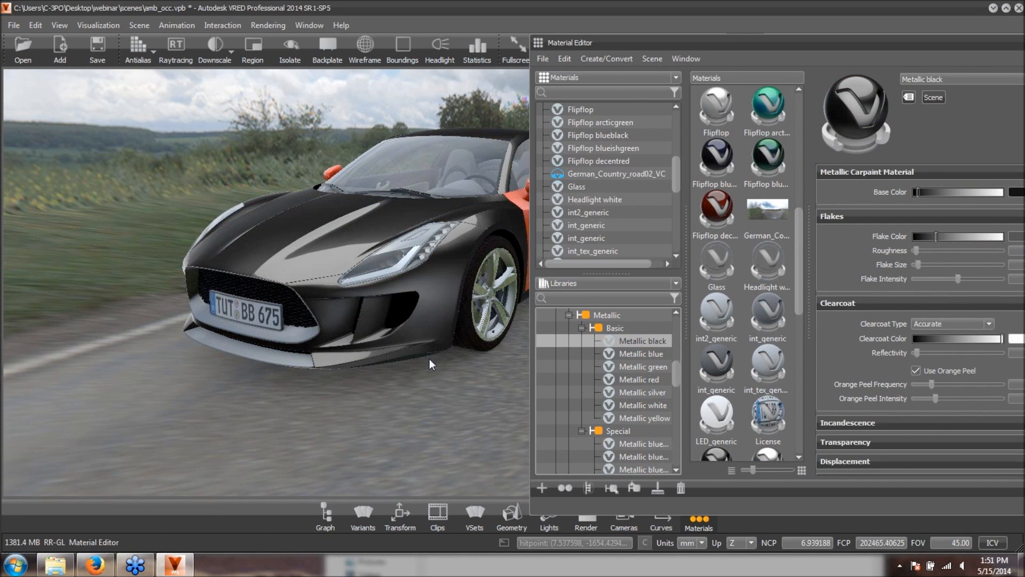
pyautogui.moveTo(642, 354); pyautogui.dragTo(310, 231)
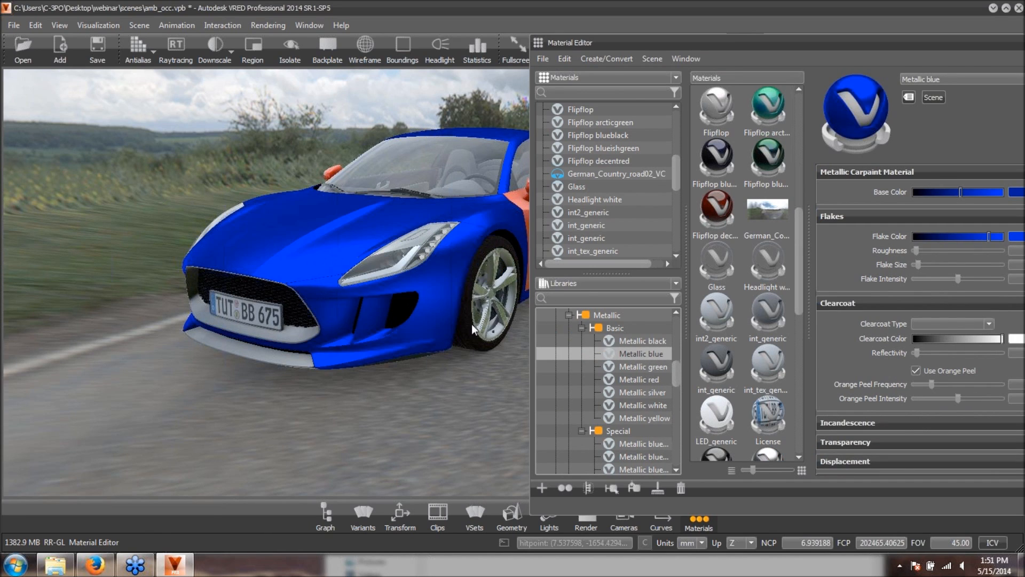
pyautogui.click(641, 405)
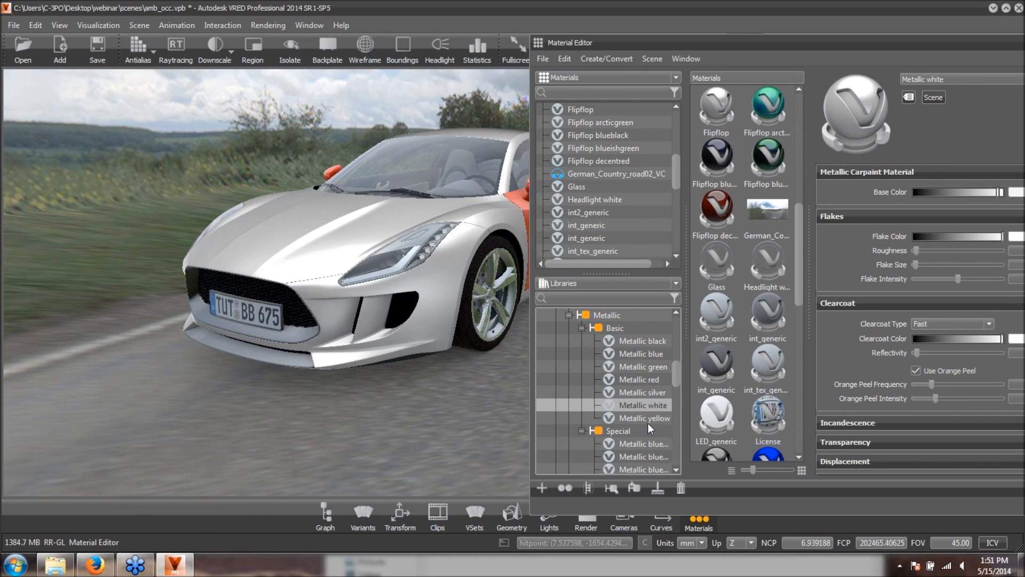
pyautogui.moveTo(646, 418); pyautogui.dragTo(370, 239)
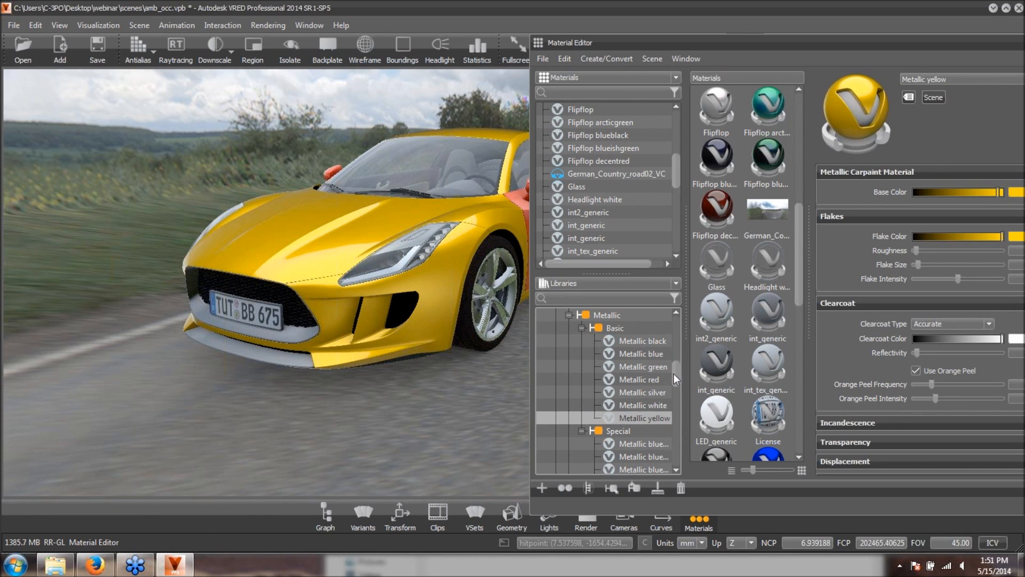
# - Apply Metallic blue dark from the Special carpaints to the front body, followed by Metallic blue fire on the whole body
pyautogui.scroll(-3, 676, 378)
pyautogui.click(644, 341)
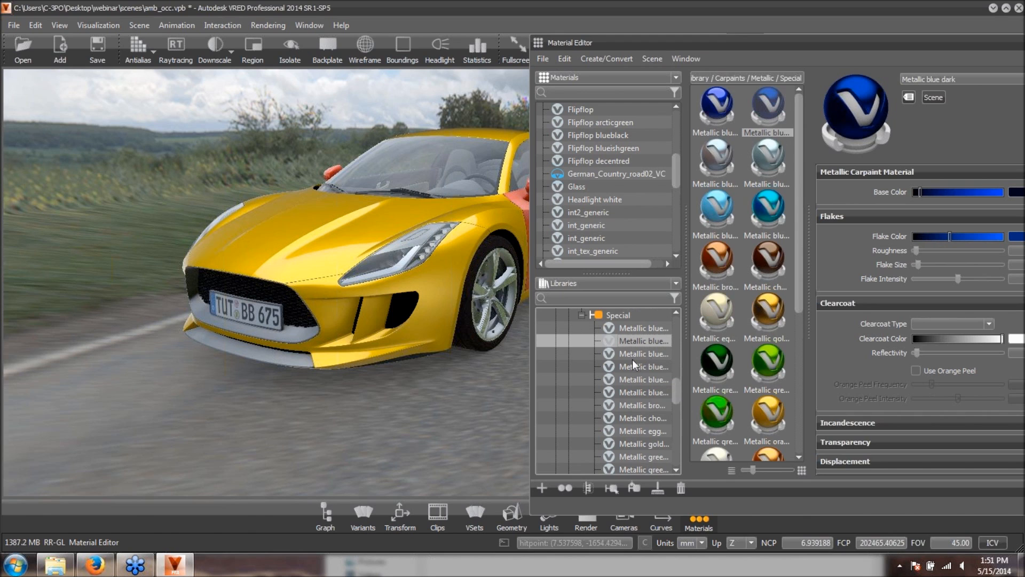
pyautogui.moveTo(641, 345); pyautogui.dragTo(452, 292)
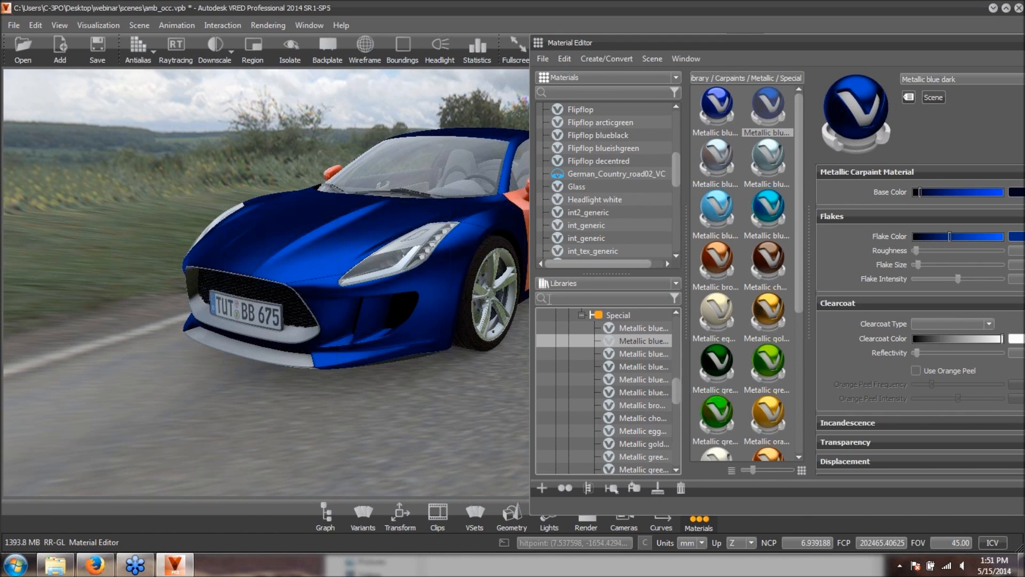
pyautogui.click(644, 354)
pyautogui.moveTo(644, 354); pyautogui.dragTo(377, 243)
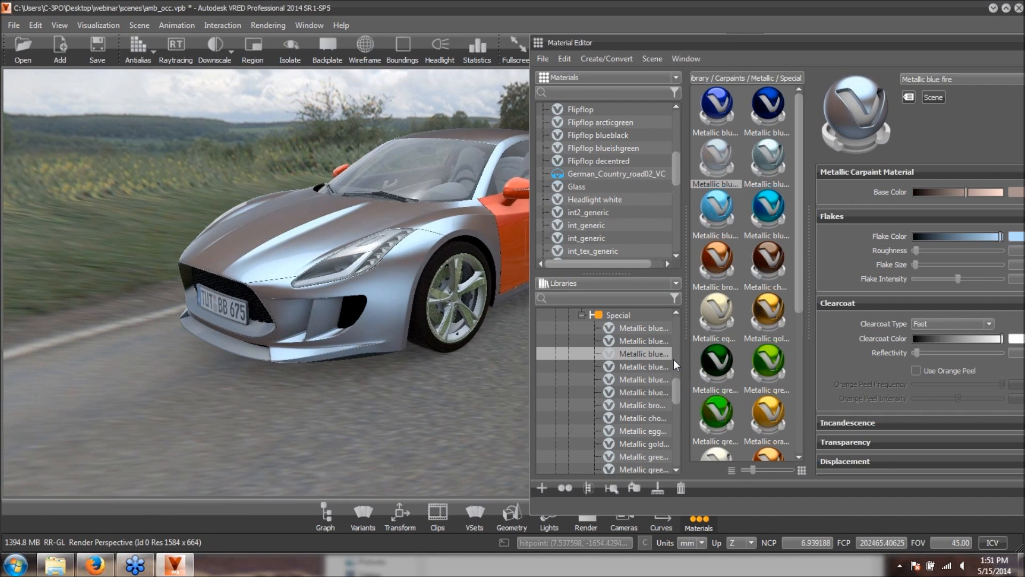
pyautogui.moveTo(647, 355); pyautogui.dragTo(462, 256)
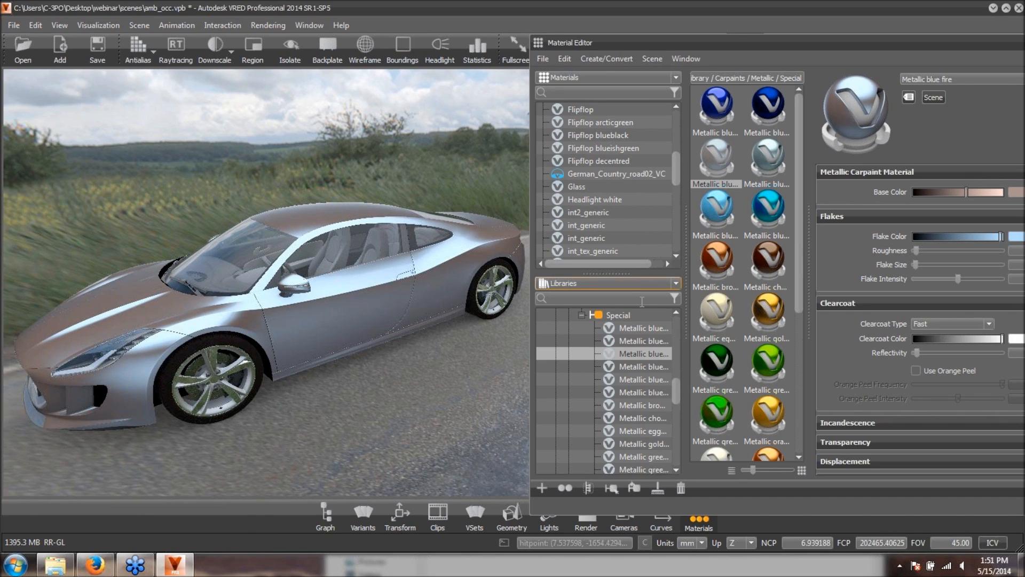
# - Apply several Unicolor carpaints from the library to the car body in turn, ending with Paint yellow
pyautogui.moveTo(677, 395); pyautogui.dragTo(681, 435)
pyautogui.click(570, 367)
pyautogui.moveTo(625, 392)
pyautogui.mouseDown()
pyautogui.moveTo(358, 309)
pyautogui.moveTo(355, 298)
pyautogui.mouseUp()
pyautogui.moveTo(624, 404)
pyautogui.mouseDown()
pyautogui.moveTo(550, 381)
pyautogui.moveTo(386, 287)
pyautogui.mouseUp()
pyautogui.moveTo(649, 419); pyautogui.dragTo(355, 321)
pyautogui.moveTo(625, 431)
pyautogui.mouseDown()
pyautogui.moveTo(416, 366)
pyautogui.moveTo(422, 353)
pyautogui.mouseUp()
pyautogui.moveTo(623, 457); pyautogui.dragTo(342, 315)
pyautogui.scroll(-3, 615, 390)
pyautogui.moveTo(626, 418)
pyautogui.mouseDown()
pyautogui.moveTo(369, 315)
pyautogui.moveTo(399, 323)
pyautogui.moveTo(288, 322)
pyautogui.mouseUp()
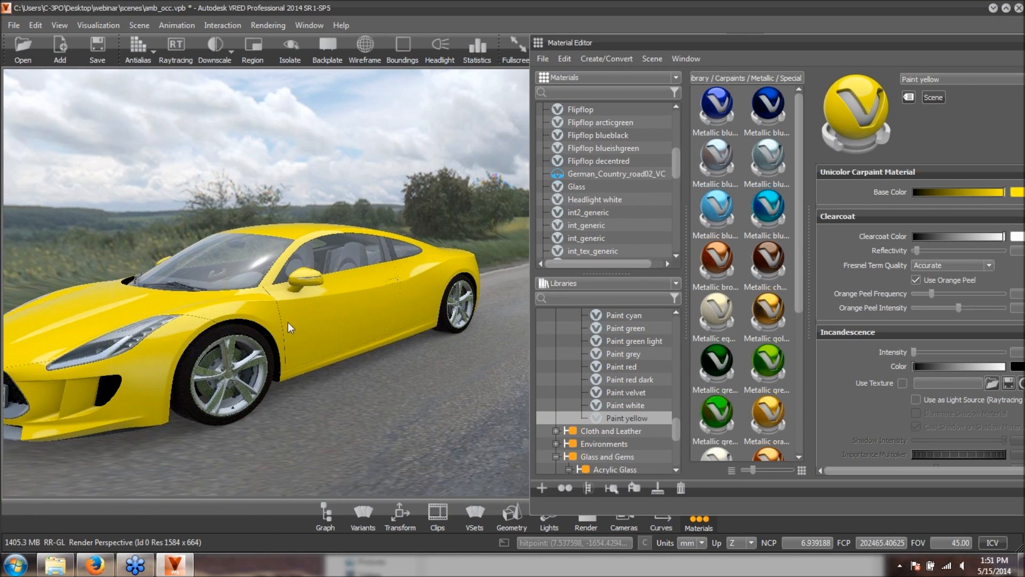
pyautogui.moveTo(288, 323); pyautogui.dragTo(417, 321, button='middle')
pyautogui.moveTo(417, 321); pyautogui.dragTo(416, 278, button='right')
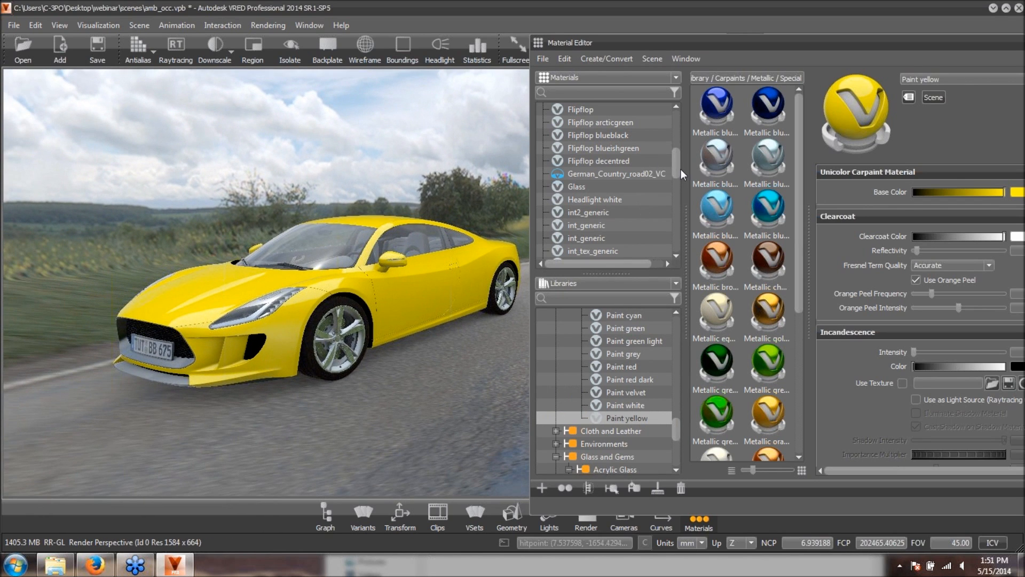
# - Select the German_Country_road02_VC environment in the scene materials and adjust its exposure to about 1.07
pyautogui.scroll(2, 614, 181)
pyautogui.click(543, 174)
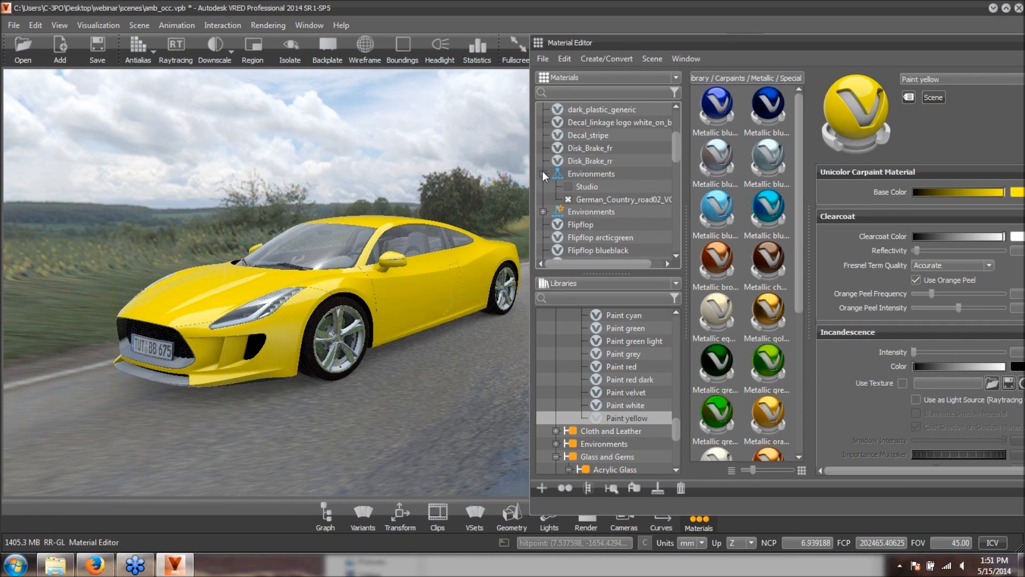
pyautogui.click(620, 199)
pyautogui.moveTo(784, 37); pyautogui.dragTo(699, 29)
pyautogui.moveTo(848, 418)
pyautogui.mouseDown()
pyautogui.moveTo(831, 419)
pyautogui.moveTo(880, 419)
pyautogui.moveTo(846, 420)
pyautogui.mouseUp()
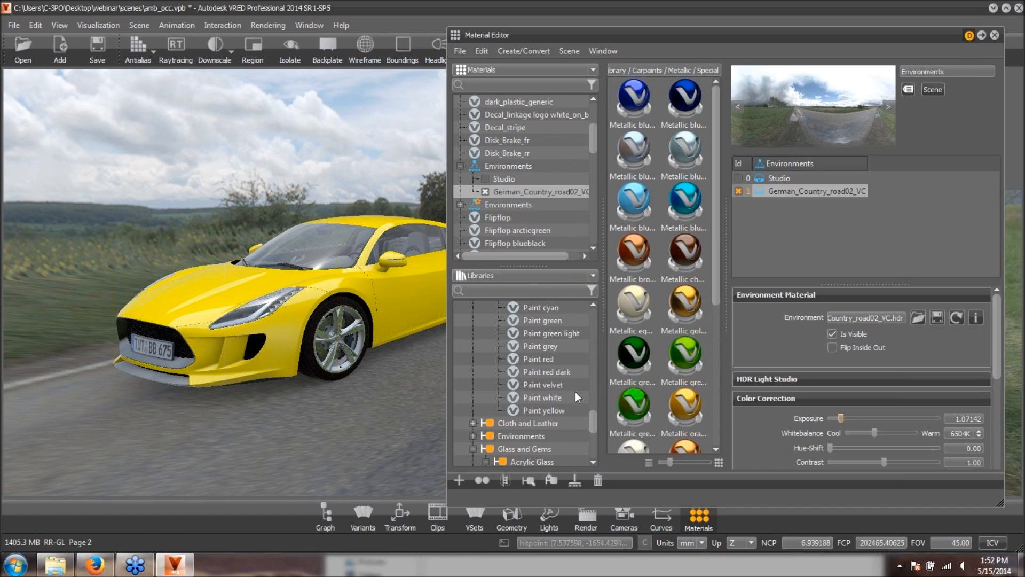
# - Apply Metallic red fire from the library's Special metallic carpaints to the car body
pyautogui.moveTo(592, 419); pyautogui.dragTo(386, 301)
pyautogui.moveTo(563, 410); pyautogui.dragTo(405, 291)
pyautogui.scroll(1, 592, 388)
pyautogui.moveTo(560, 358); pyautogui.dragTo(403, 288)
# - Switch the active environment to Studio and view the car from its other side
pyautogui.moveTo(282, 313); pyautogui.dragTo(290, 335)
pyautogui.click(518, 196)
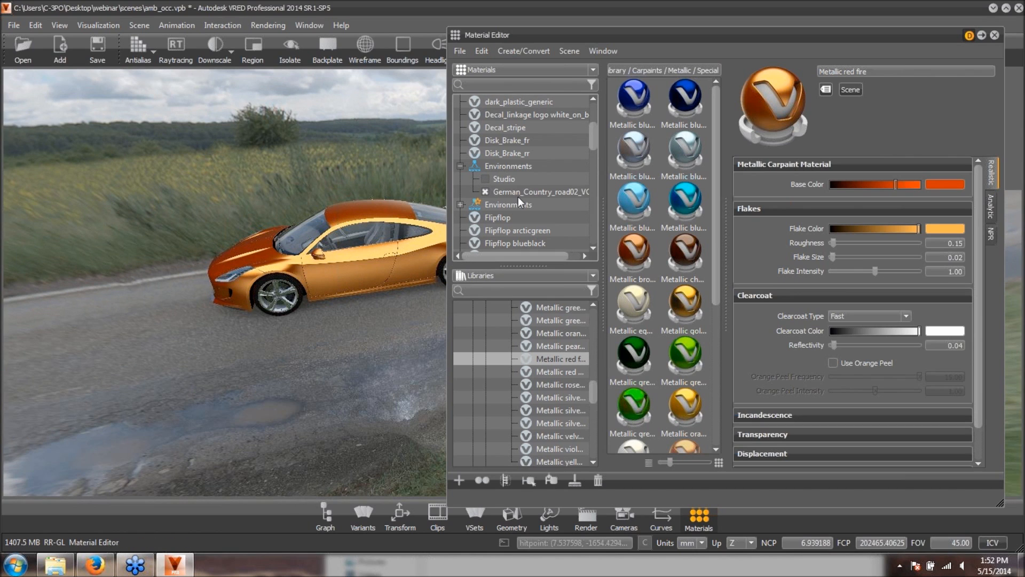
pyautogui.click(582, 197)
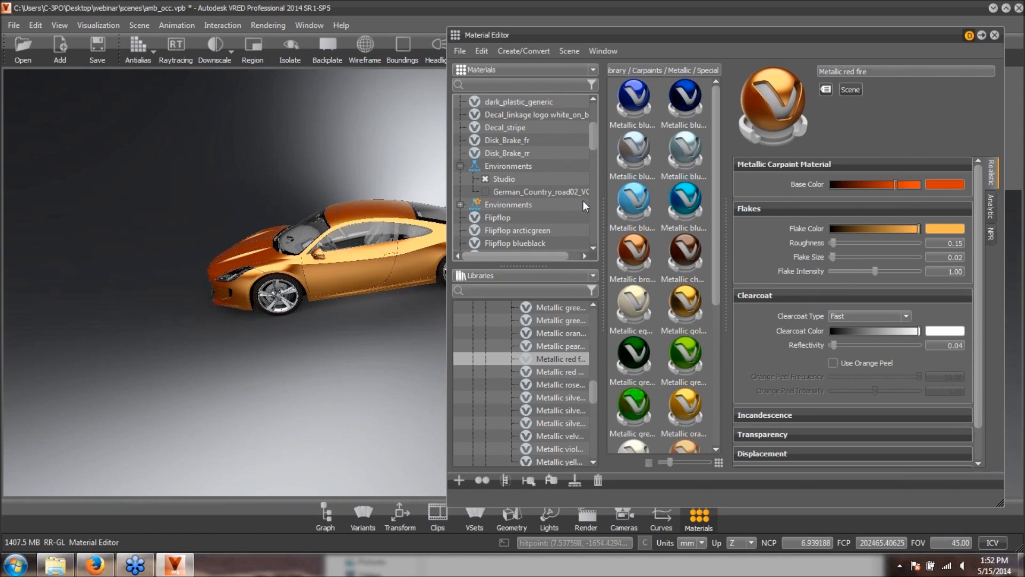
pyautogui.moveTo(330, 241); pyautogui.dragTo(444, 320)
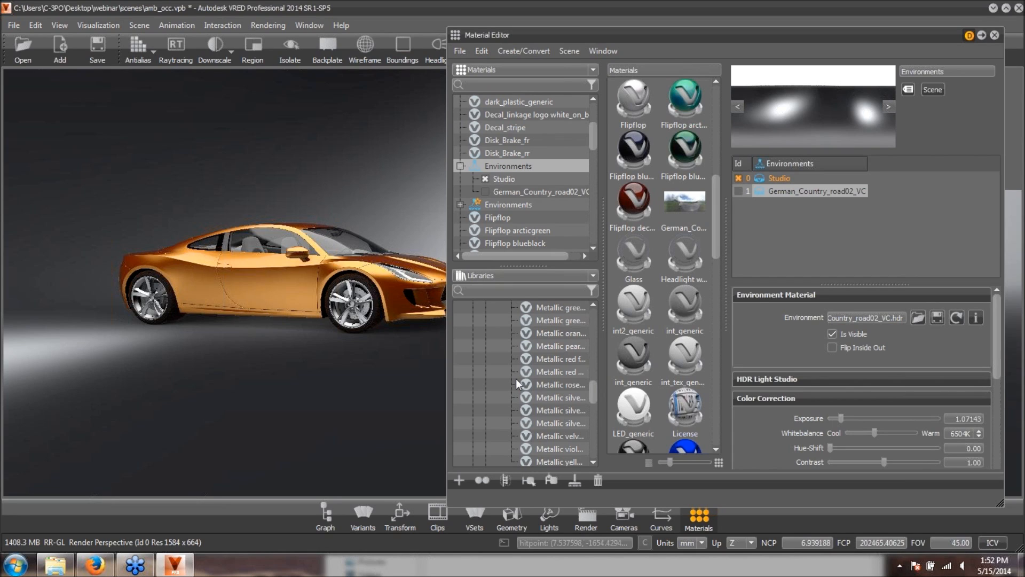
# - Close the Material Editor, show the Scenegraph and view the whole orange car from its front corner
pyautogui.moveTo(291, 324); pyautogui.dragTo(245, 328)
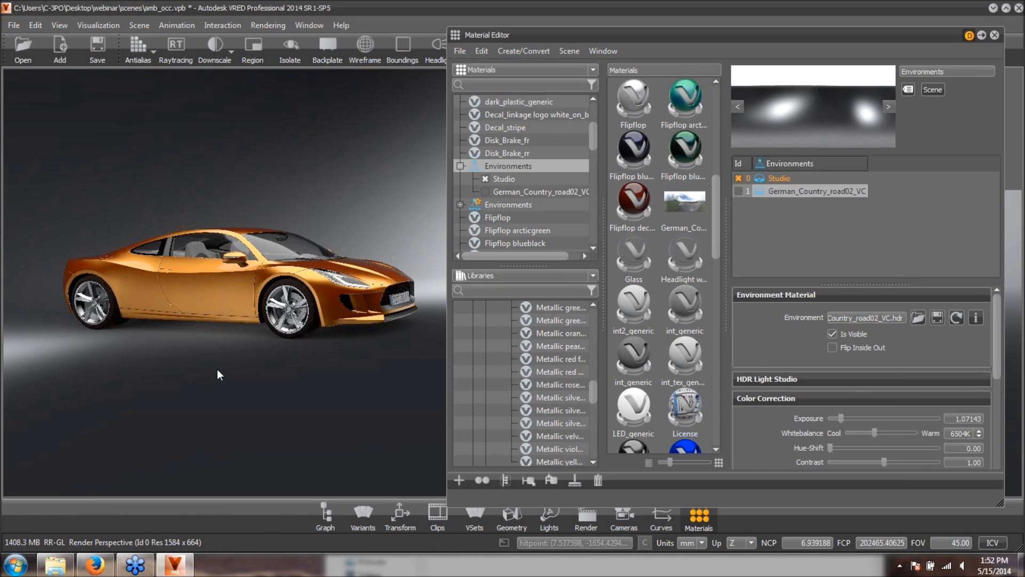
pyautogui.click(326, 515)
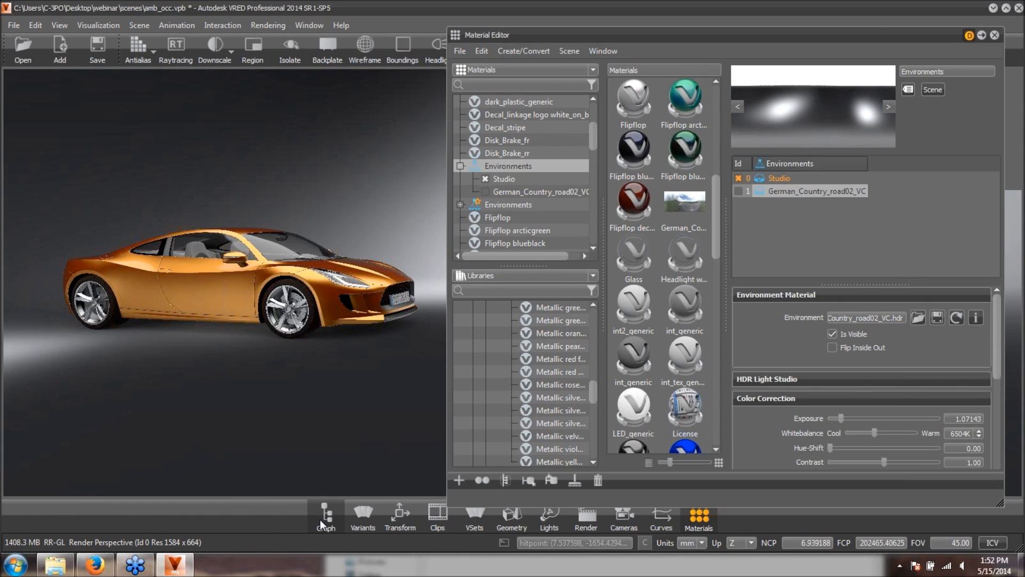
pyautogui.click(994, 36)
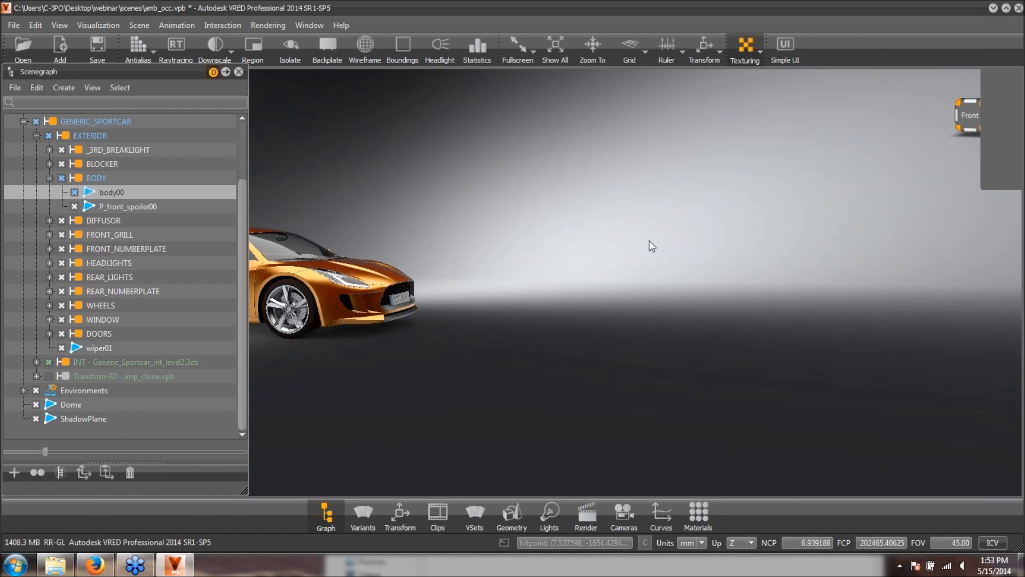
pyautogui.moveTo(652, 246); pyautogui.dragTo(479, 248)
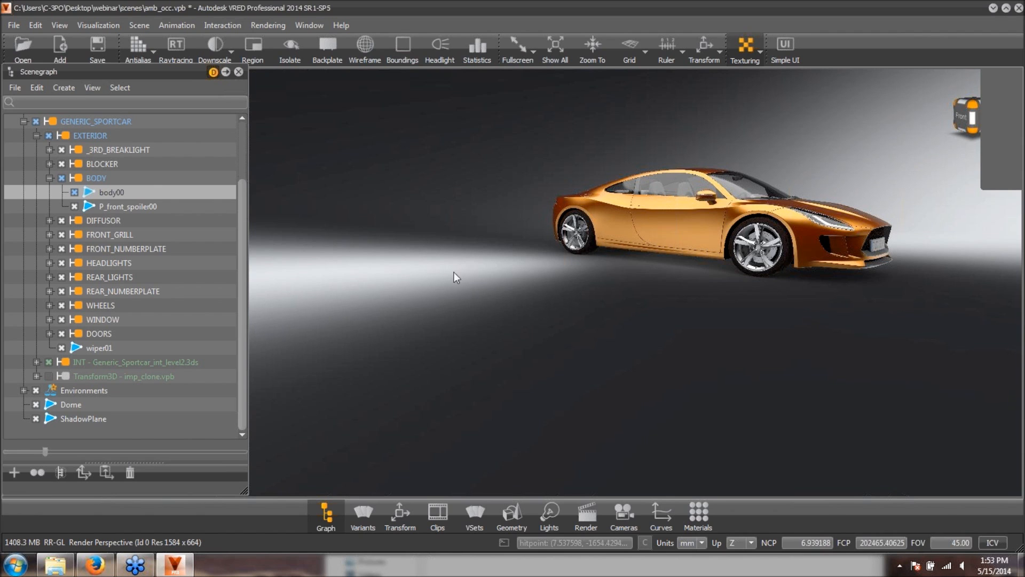
pyautogui.moveTo(556, 305); pyautogui.dragTo(586, 310)
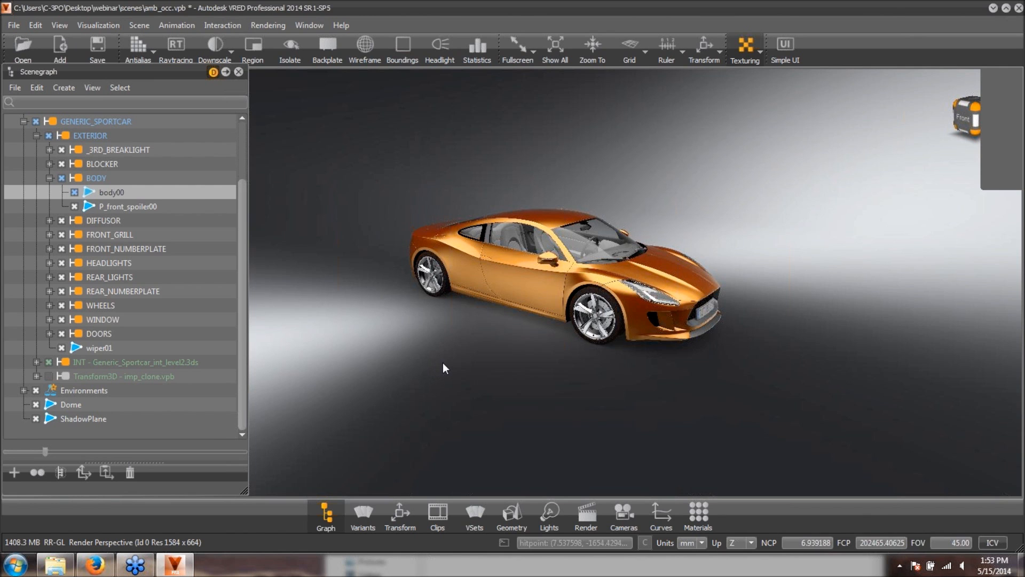
pyautogui.moveTo(456, 363); pyautogui.dragTo(536, 337)
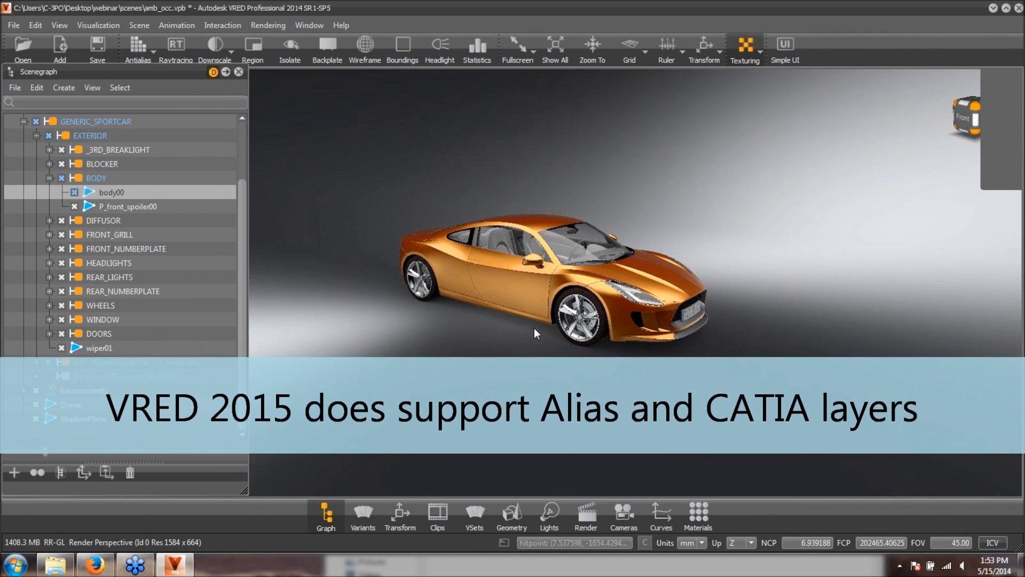
# - Examine how the EXTERIOR group is organised in the Scenegraph, selecting its part groups one after another from _3RD_BREAKLIGHT to DOORS
pyautogui.moveTo(241, 196); pyautogui.dragTo(148, 185)
pyautogui.click(125, 176)
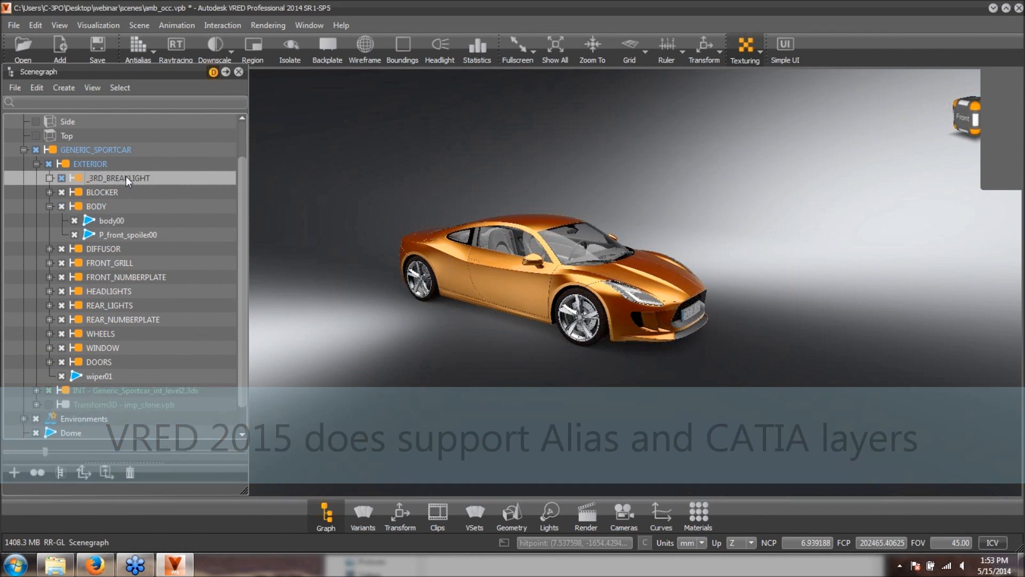
pyautogui.click(121, 190)
pyautogui.click(118, 206)
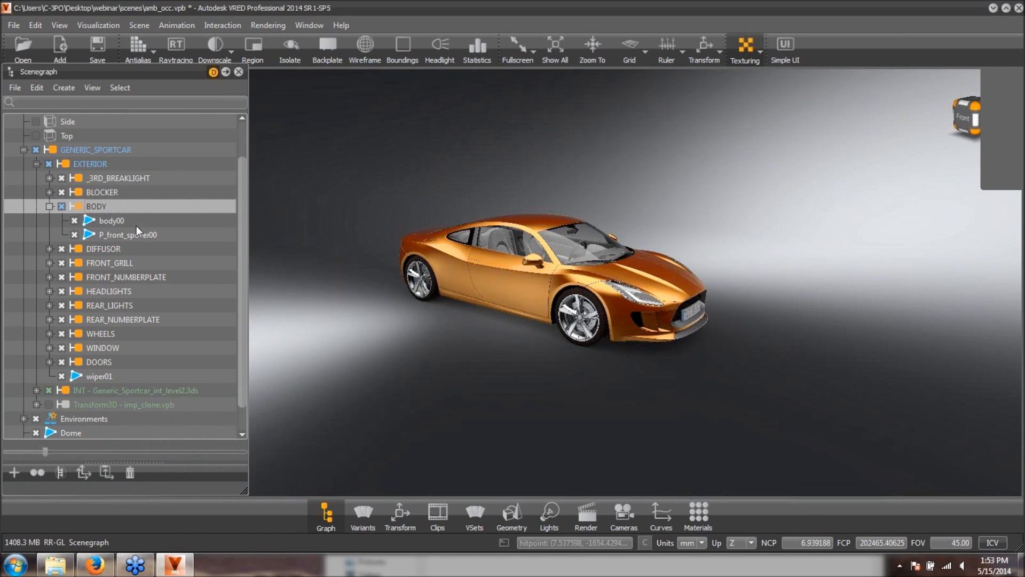
pyautogui.click(127, 222)
pyautogui.click(131, 249)
pyautogui.click(144, 265)
pyautogui.click(158, 277)
pyautogui.click(149, 293)
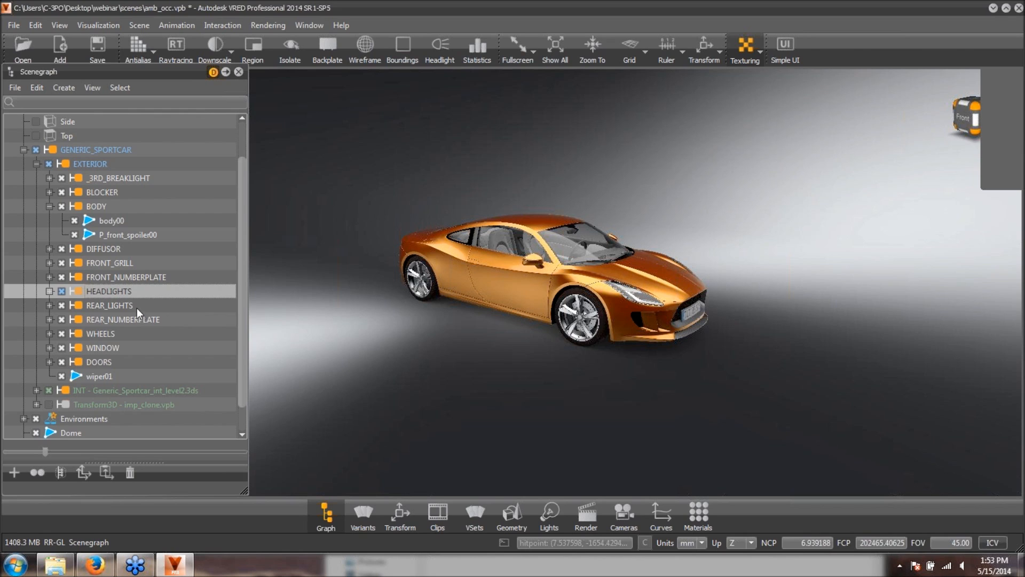
pyautogui.click(138, 307)
pyautogui.click(153, 321)
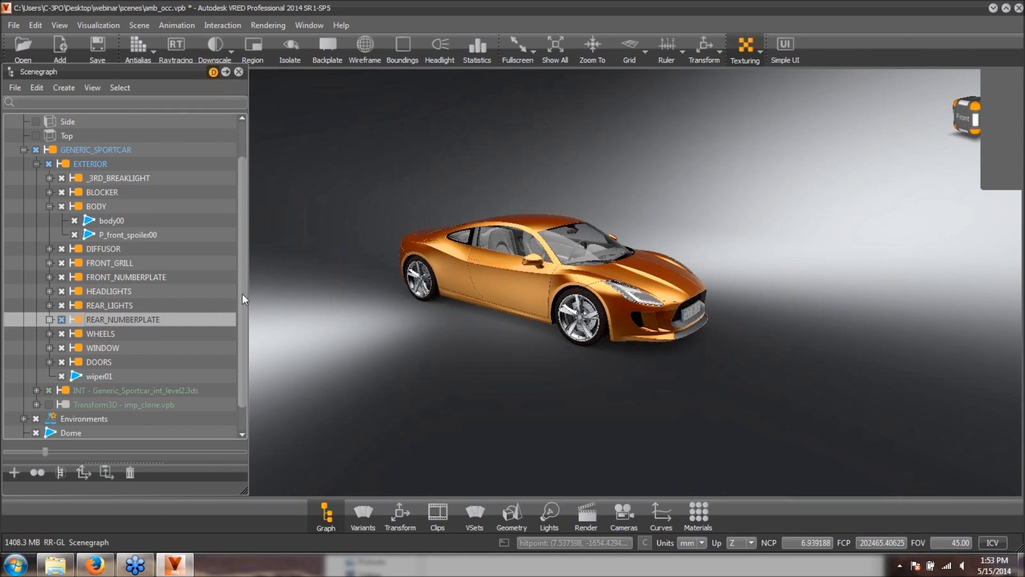
pyautogui.scroll(-1, 242, 298)
pyautogui.click(118, 307)
pyautogui.click(127, 320)
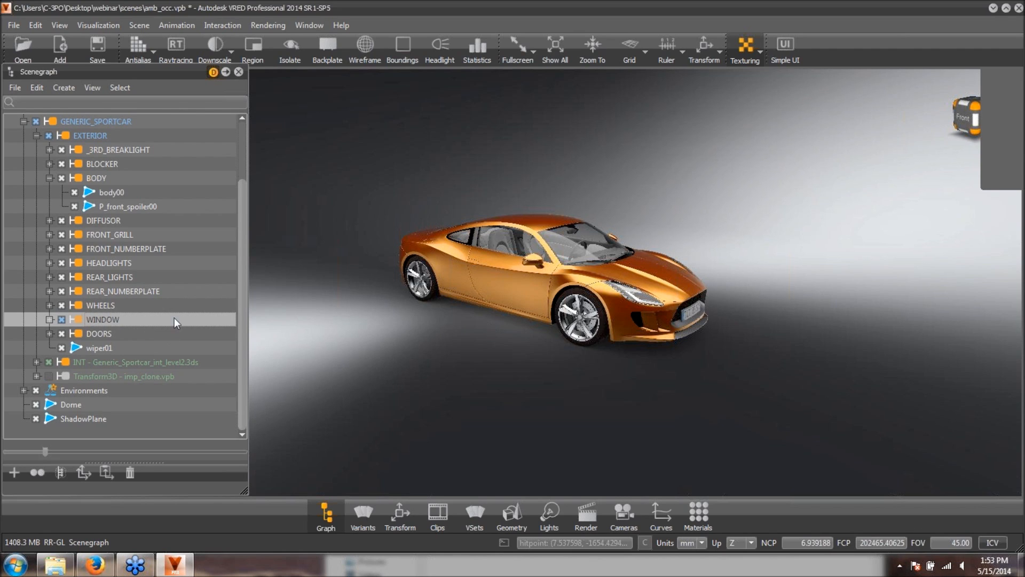
pyautogui.click(114, 333)
pyautogui.scroll(3, 242, 303)
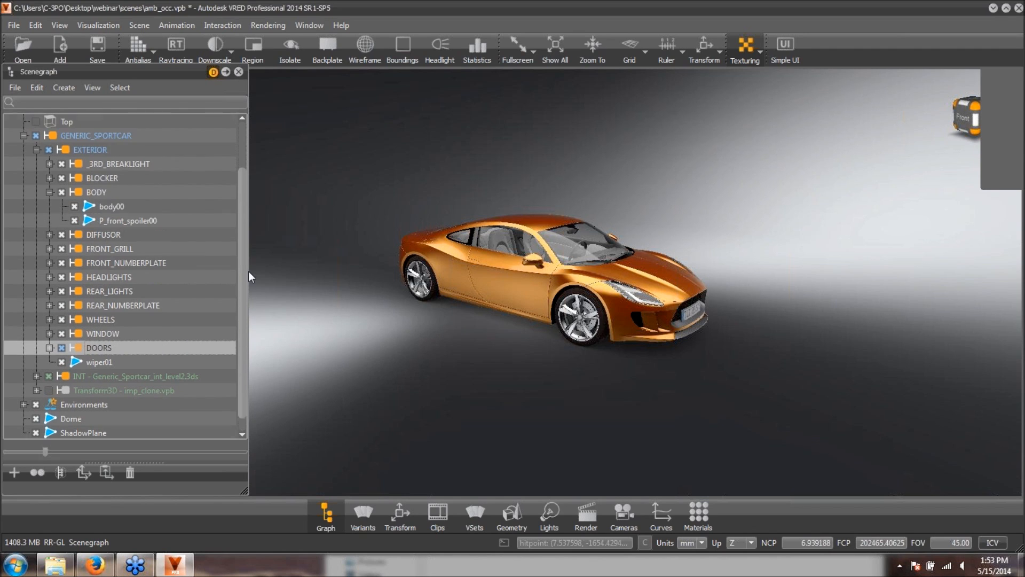
pyautogui.scroll(-3, 239, 242)
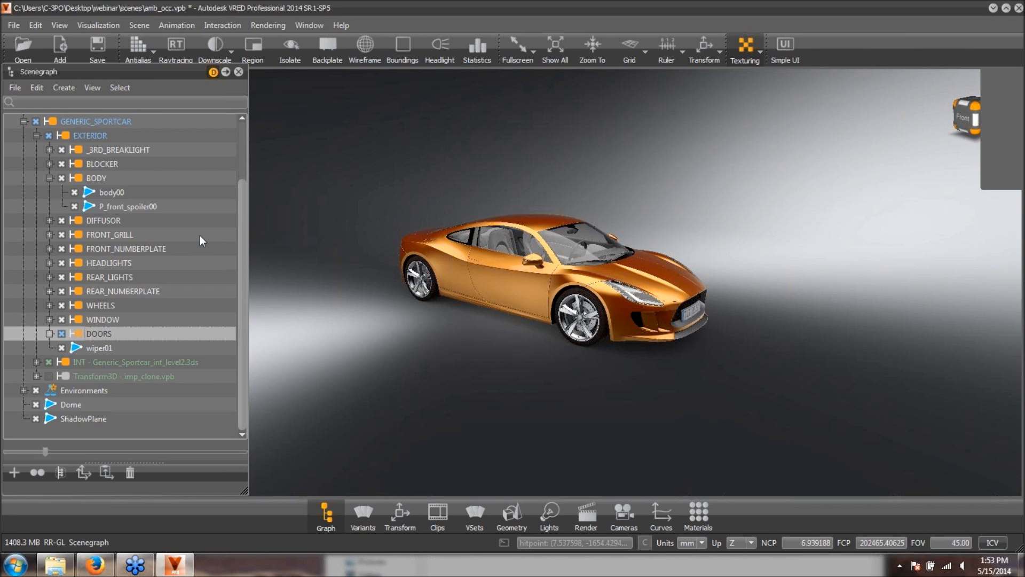
pyautogui.scroll(2, 238, 211)
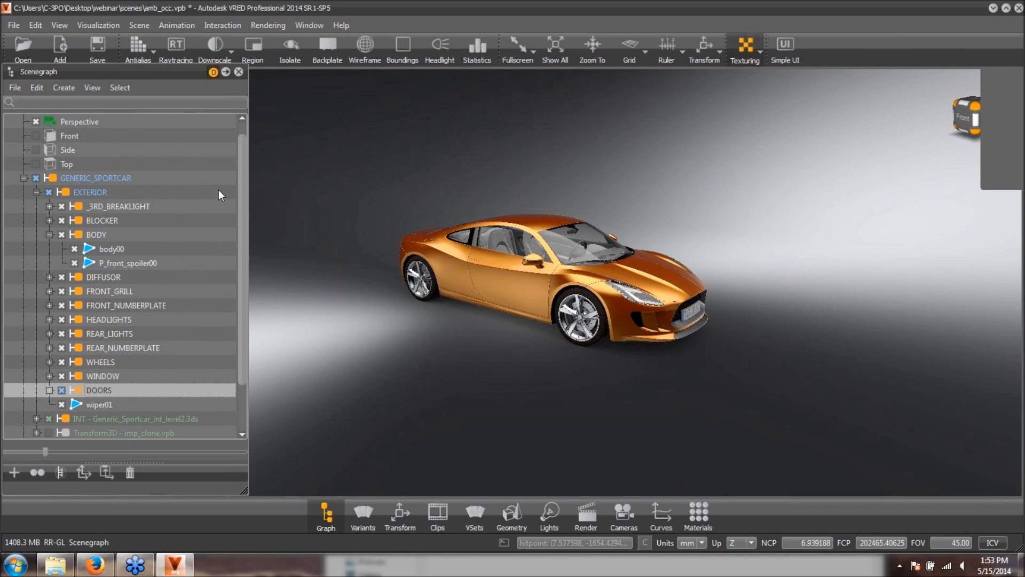
pyautogui.moveTo(241, 191); pyautogui.dragTo(241, 236)
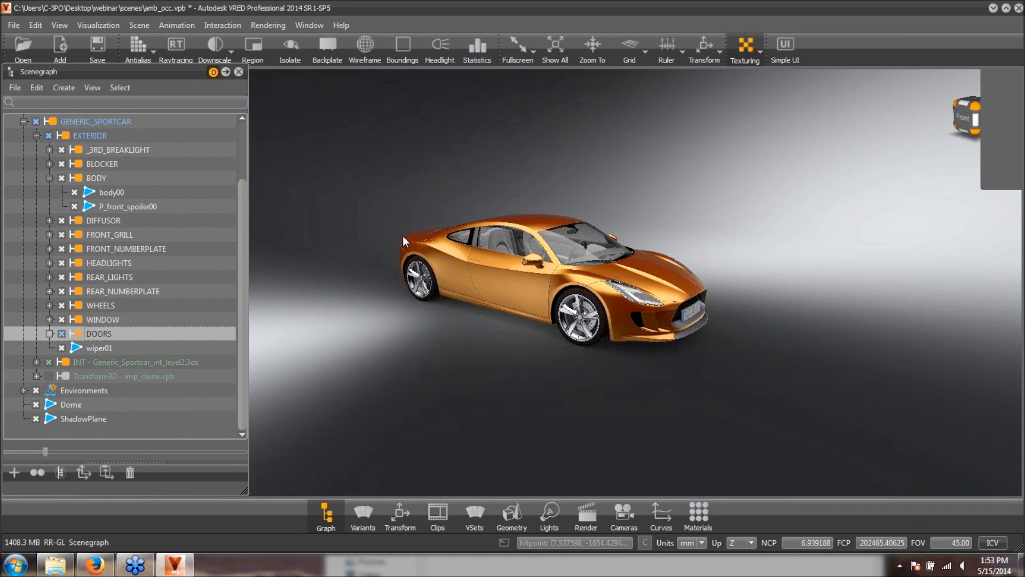
# - Apply the Switch material from the scene materials to the car body and close the Material Editor
pyautogui.moveTo(403, 236); pyautogui.dragTo(482, 252)
pyautogui.moveTo(646, 310)
pyautogui.mouseDown(button='right')
pyautogui.moveTo(619, 224)
pyautogui.moveTo(571, 229)
pyautogui.mouseUp(button='right')
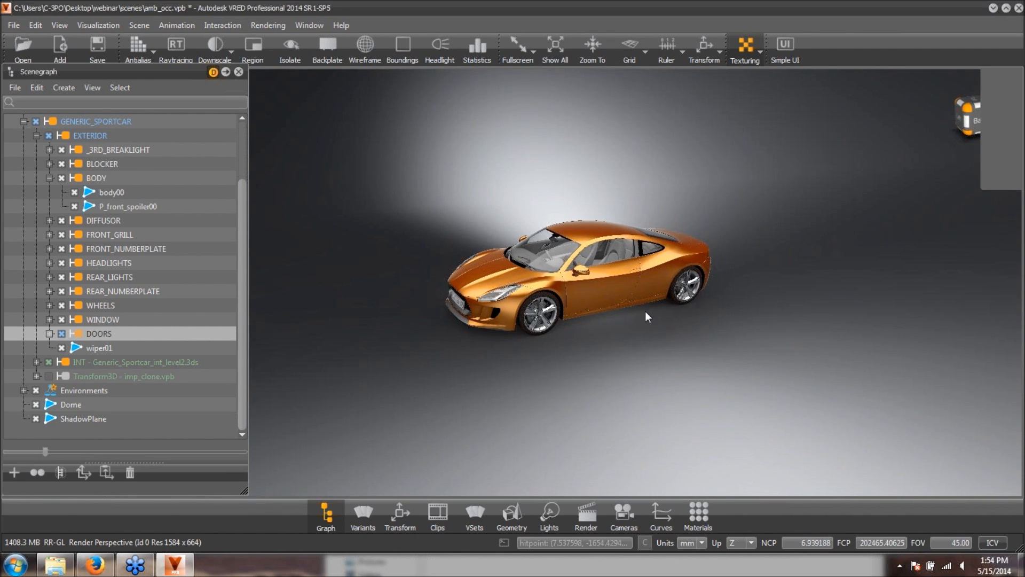
pyautogui.moveTo(571, 228); pyautogui.dragTo(457, 159)
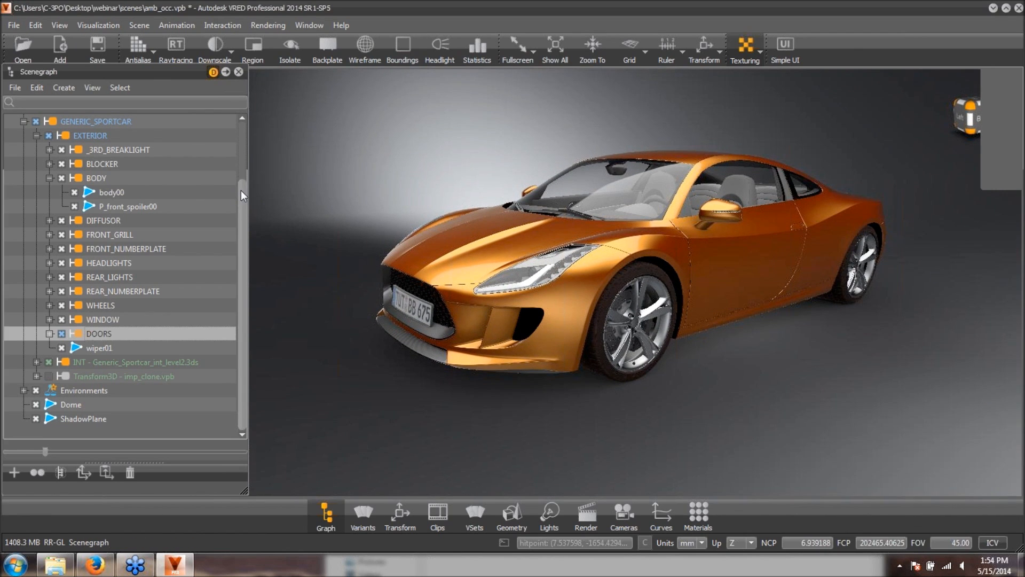
pyautogui.moveTo(241, 190); pyautogui.dragTo(251, 134)
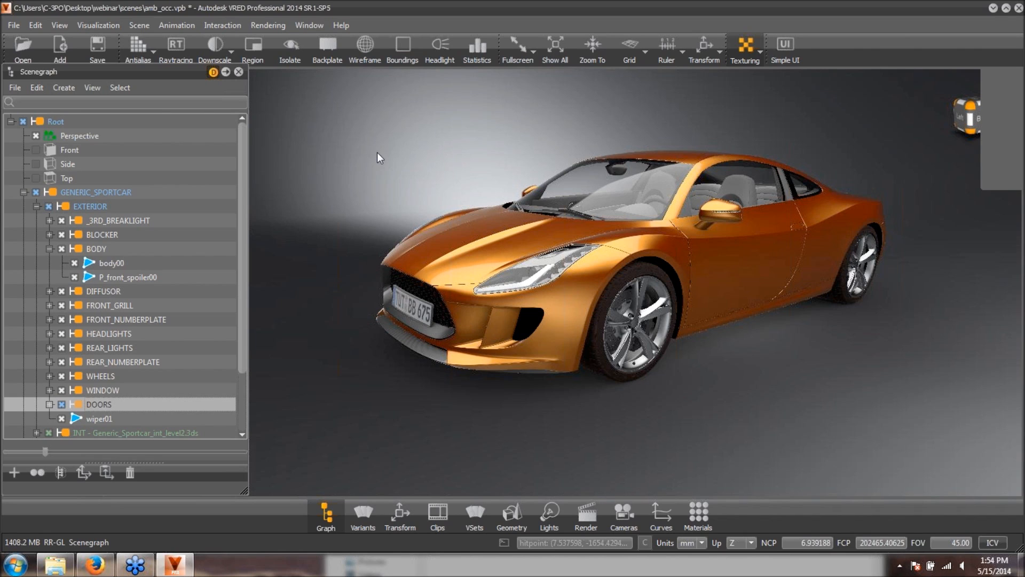
pyautogui.click(699, 513)
pyautogui.moveTo(594, 174); pyautogui.dragTo(594, 223)
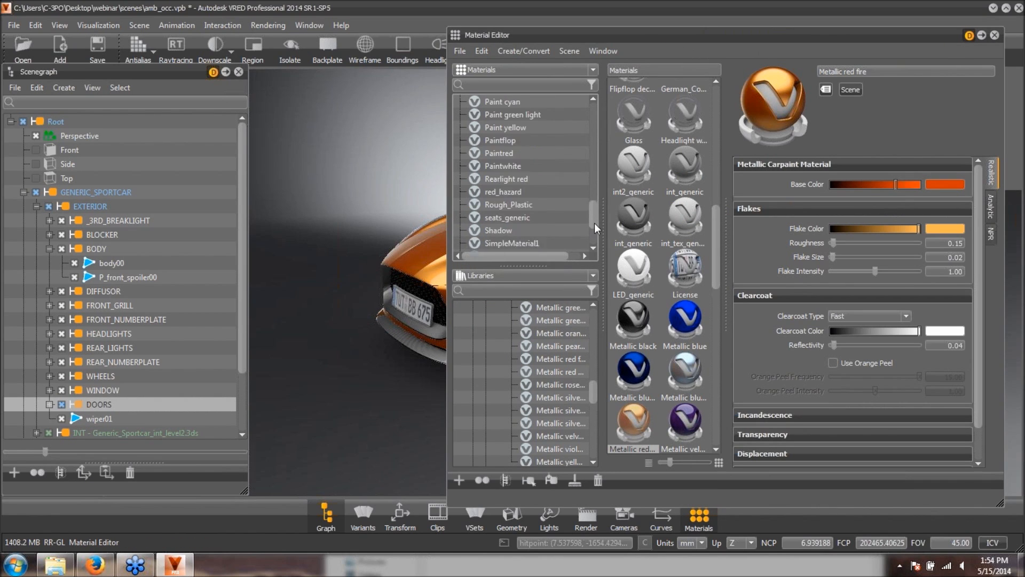
pyautogui.moveTo(521, 36); pyautogui.dragTo(690, 52)
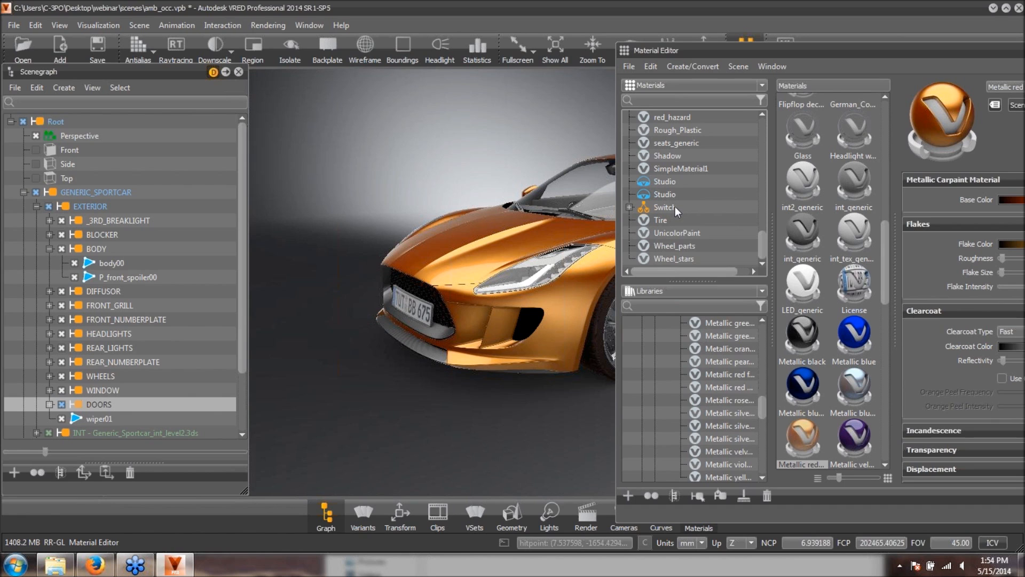
pyautogui.click(672, 209)
pyautogui.moveTo(671, 209); pyautogui.dragTo(509, 248)
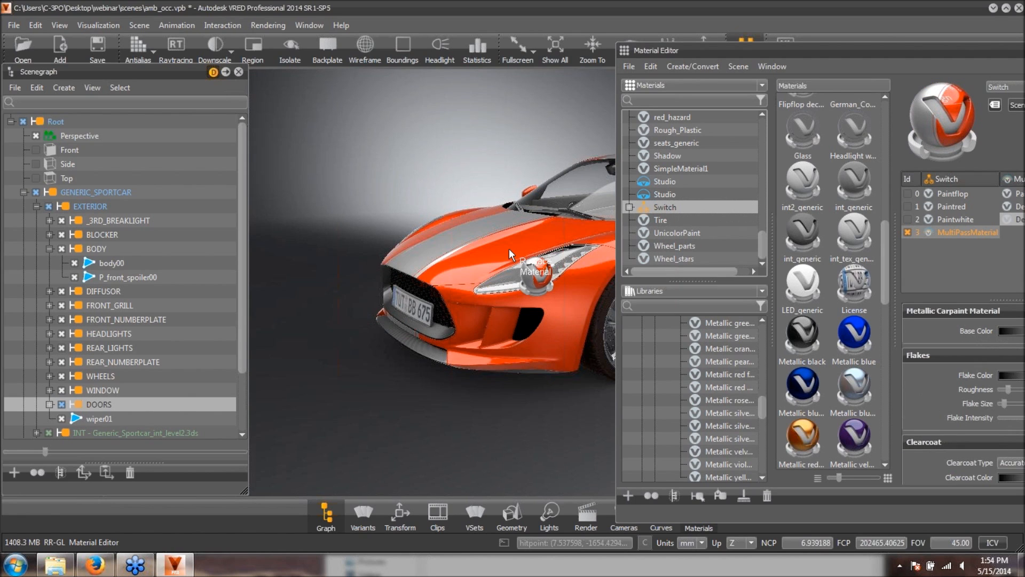
pyautogui.moveTo(715, 50); pyautogui.dragTo(551, 51)
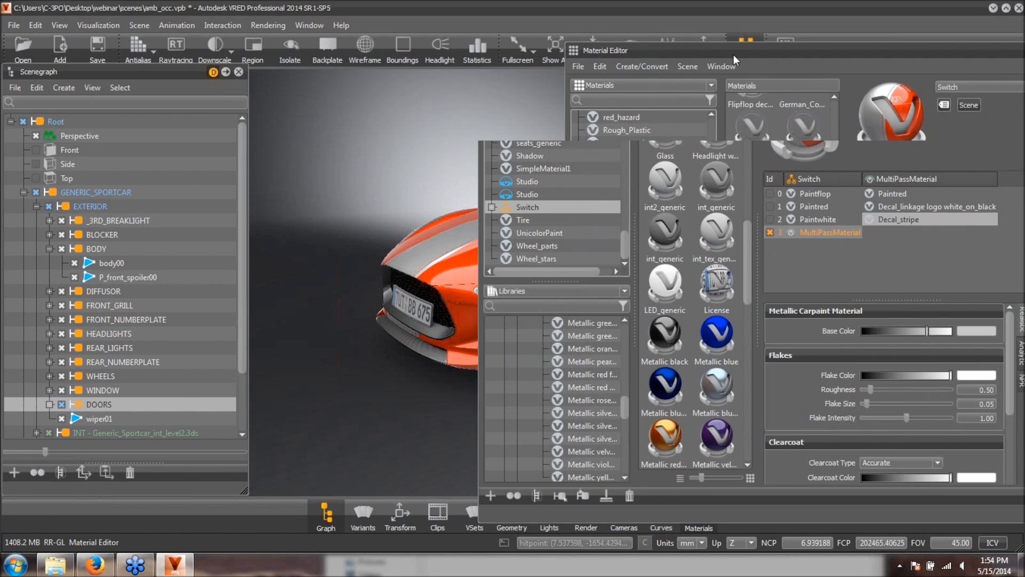
pyautogui.click(999, 51)
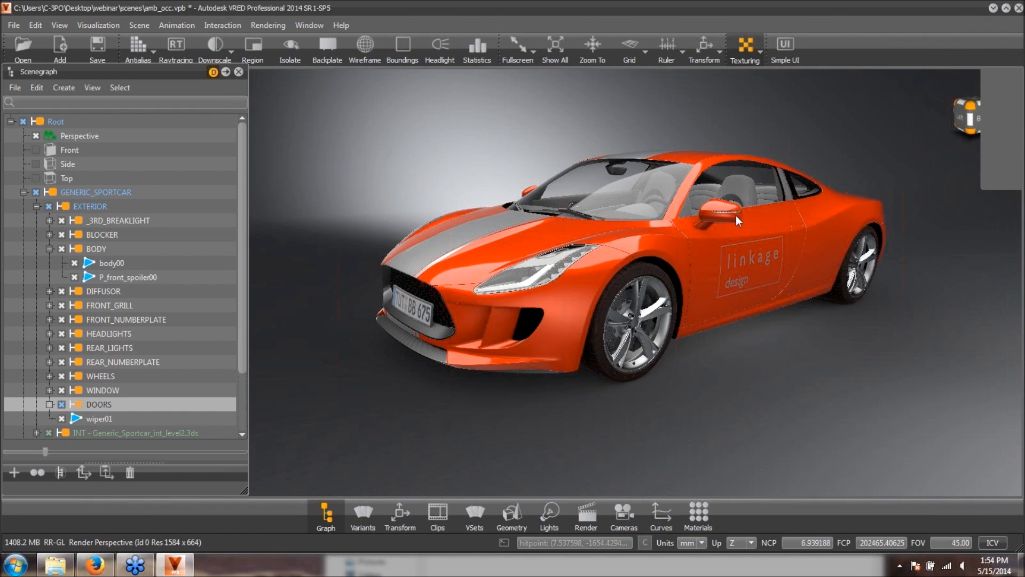
# - Switch the active environment to German_Country_road02_VC and close the Material Editor
pyautogui.moveTo(588, 166); pyautogui.dragTo(711, 222, button='right')
pyautogui.moveTo(710, 223); pyautogui.dragTo(584, 424)
pyautogui.moveTo(637, 398); pyautogui.dragTo(646, 522)
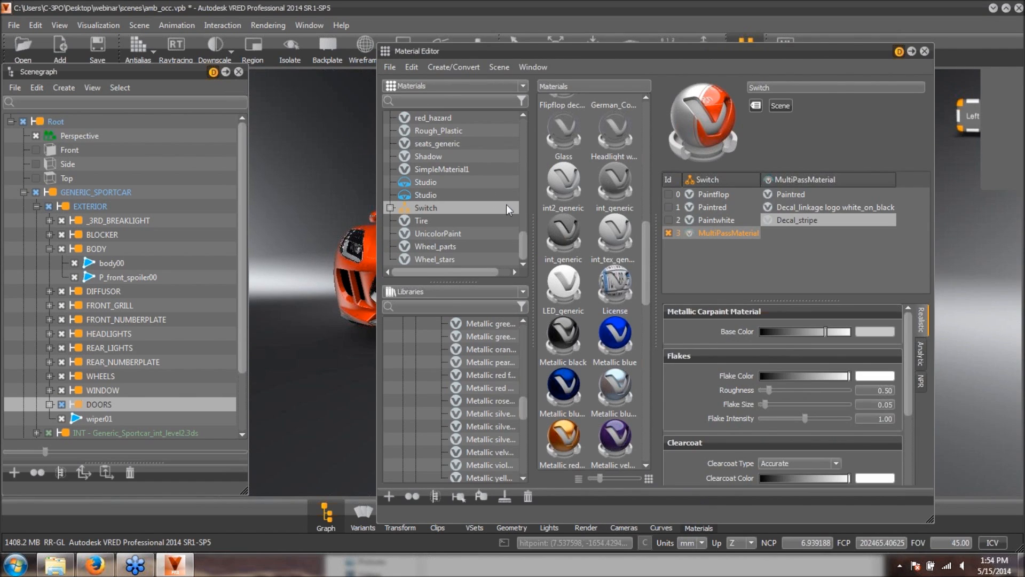
pyautogui.moveTo(524, 240); pyautogui.dragTo(511, 151)
pyautogui.scroll(-1, 511, 152)
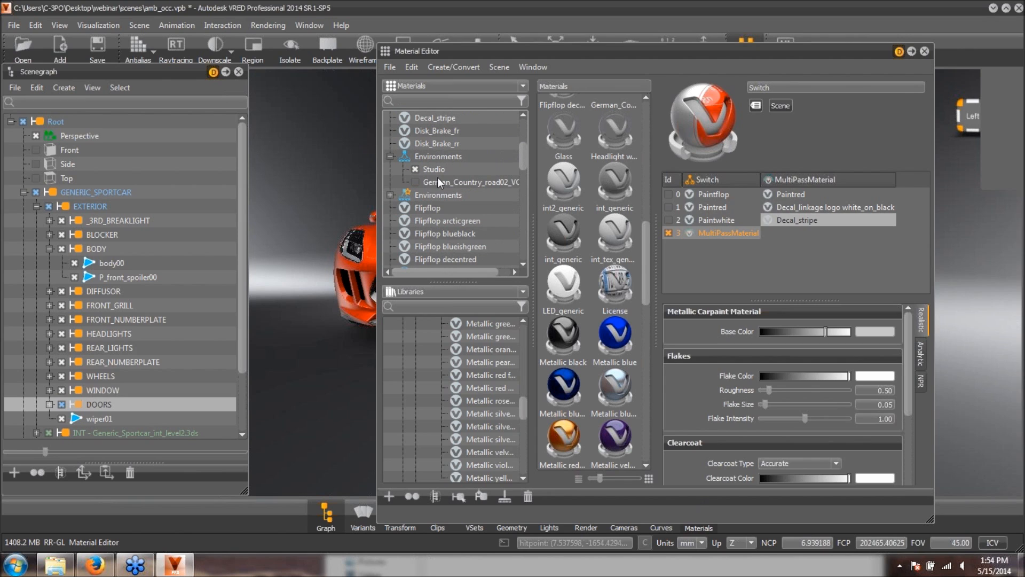
pyautogui.click(443, 183)
pyautogui.click(676, 207)
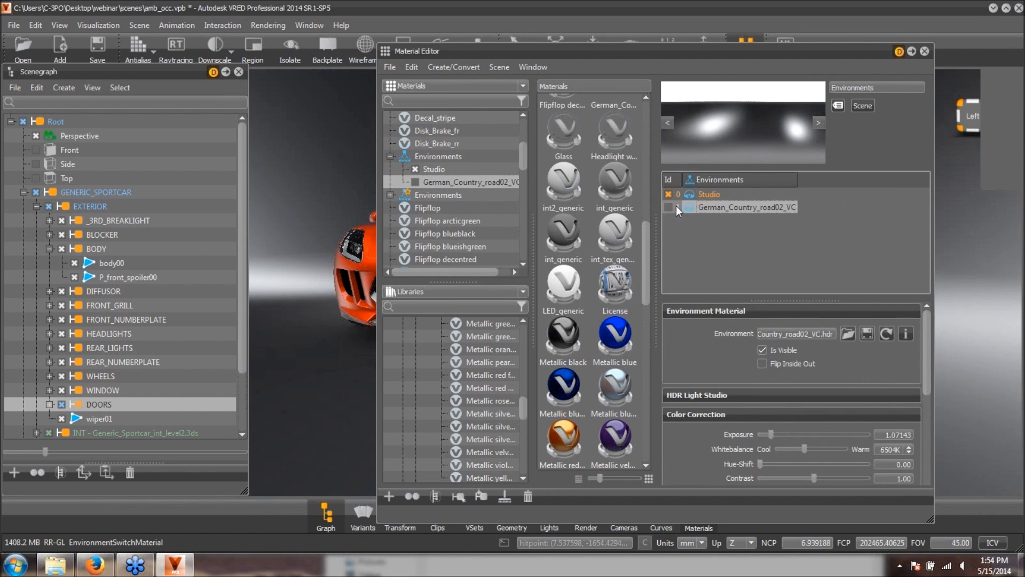
pyautogui.click(924, 51)
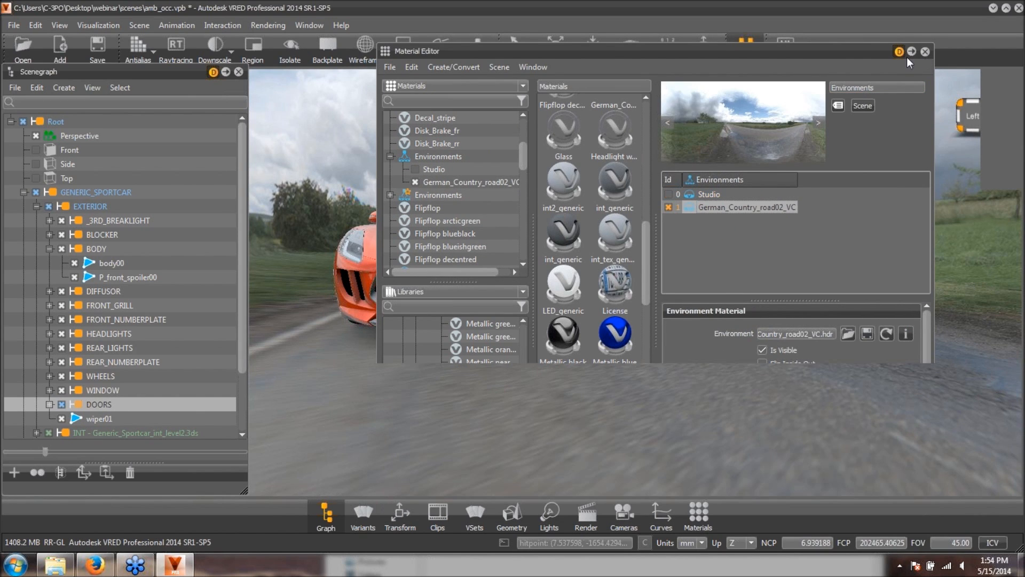
# - Close the Scenegraph and view the striped car on the road up close from its front corner and slightly above
pyautogui.click(238, 73)
pyautogui.moveTo(350, 312); pyautogui.dragTo(480, 252)
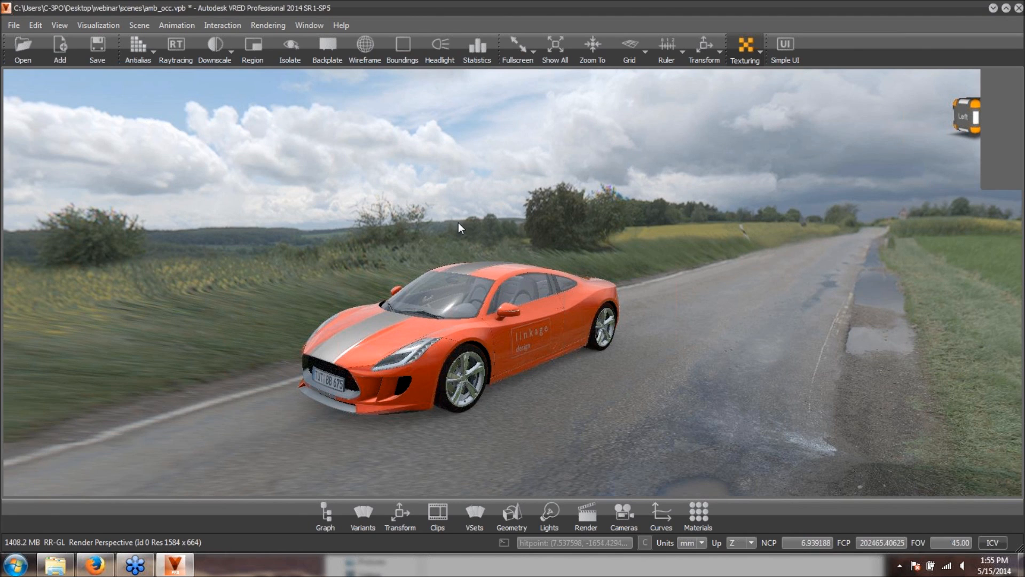
pyautogui.moveTo(472, 215); pyautogui.dragTo(496, 205, button='middle')
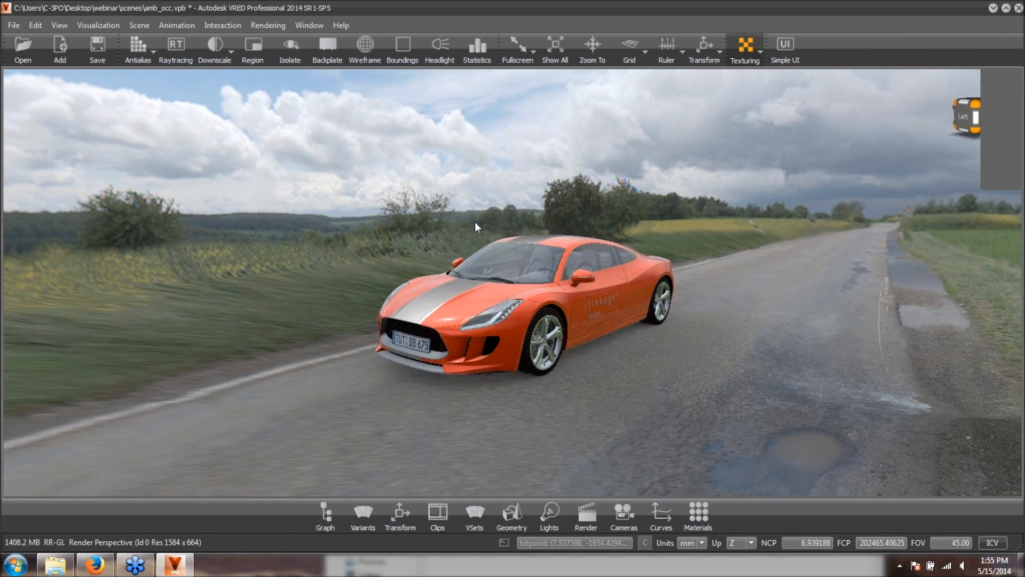
pyautogui.moveTo(475, 223); pyautogui.dragTo(425, 219)
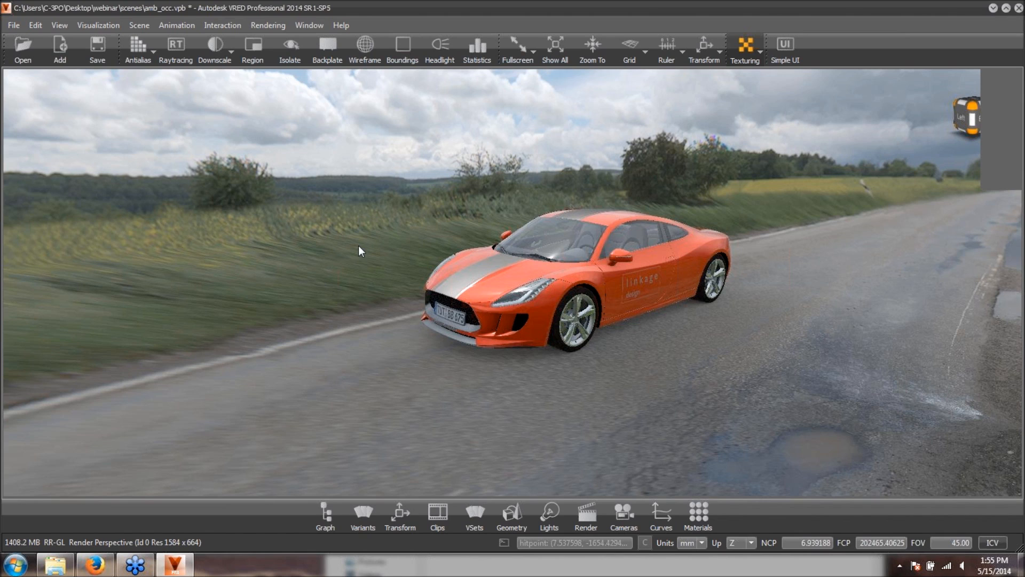
pyautogui.moveTo(373, 369); pyautogui.dragTo(351, 187, button='right')
pyautogui.moveTo(351, 187); pyautogui.dragTo(377, 204)
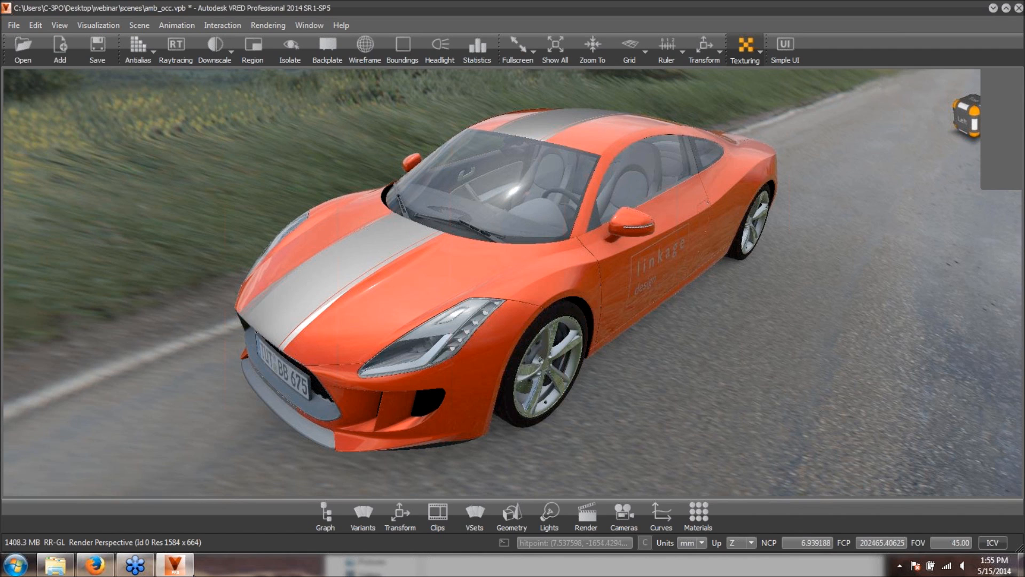
# - Look at the webinar textures folder in Windows Explorer, return to the car scene and minimise VRED to reveal the desktop
pyautogui.click(55, 565)
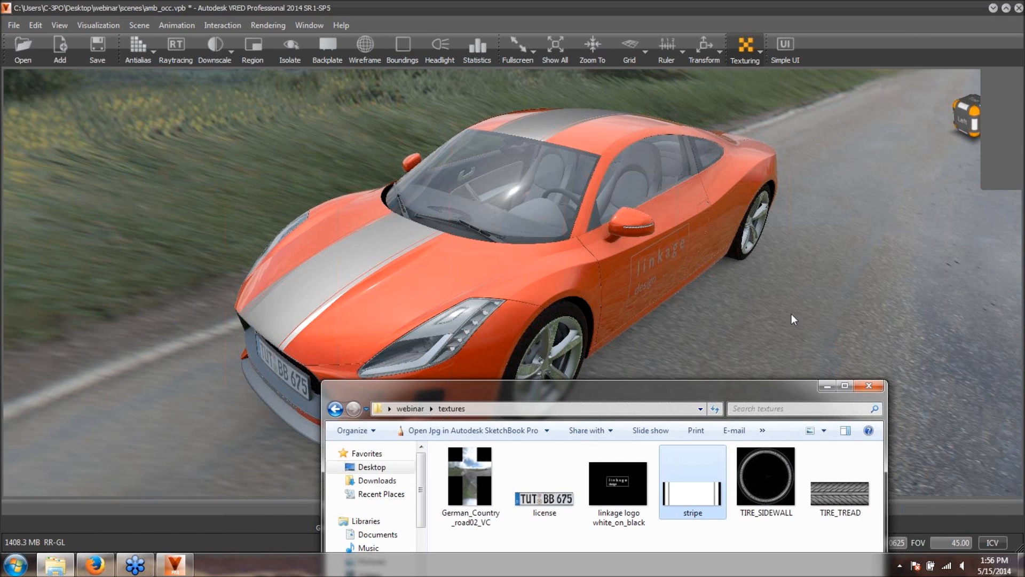
pyautogui.click(804, 306)
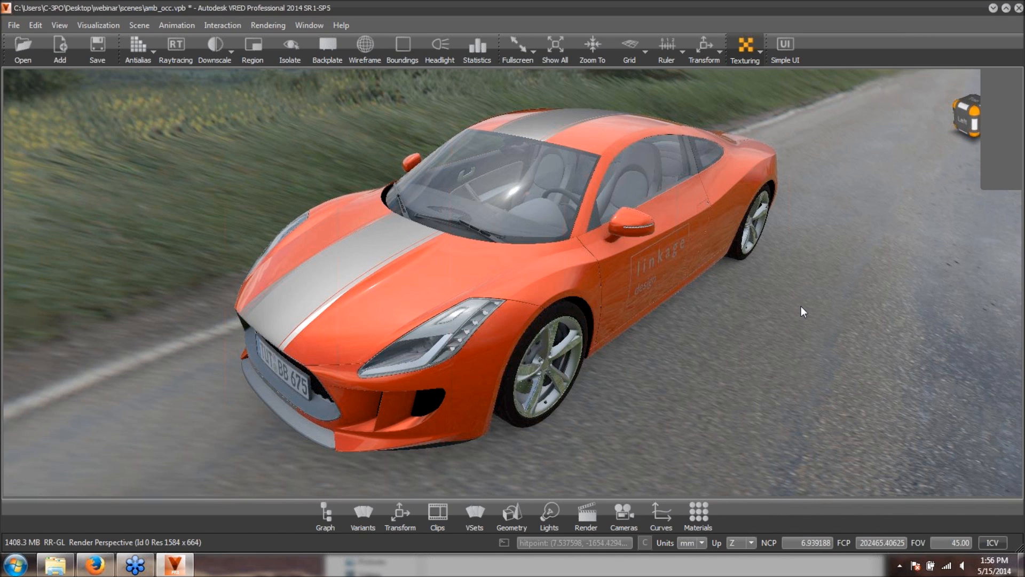
pyautogui.click(697, 509)
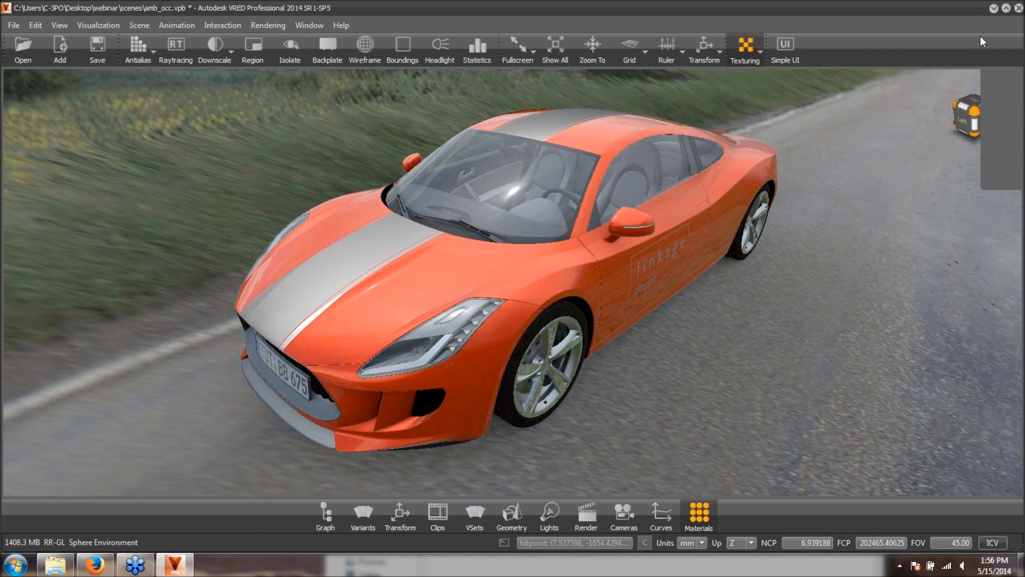
pyautogui.click(994, 8)
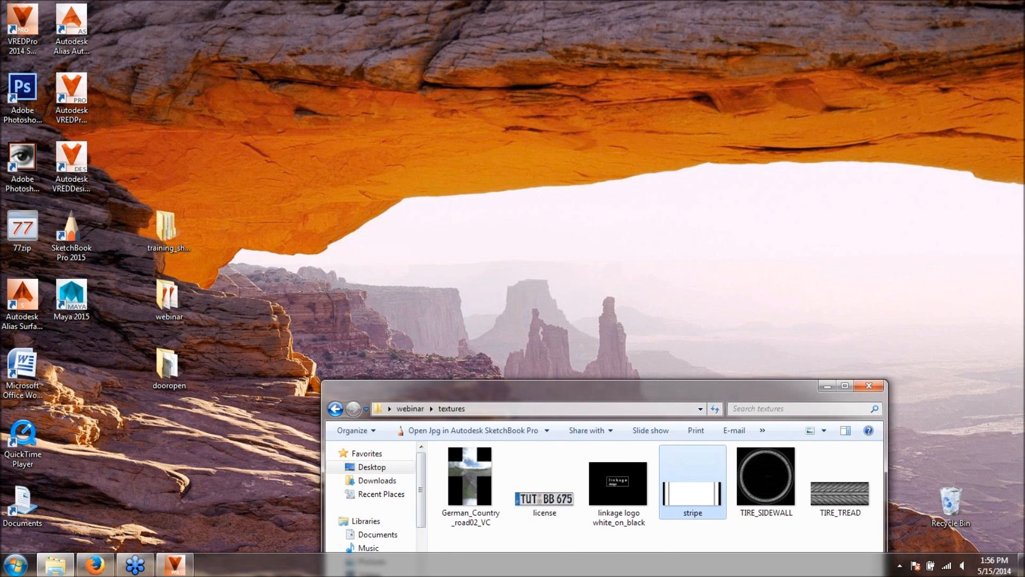
# - Switch back to VRED, view the car scene full screen and orbit to a lower view of the car on the road
pyautogui.click(174, 564)
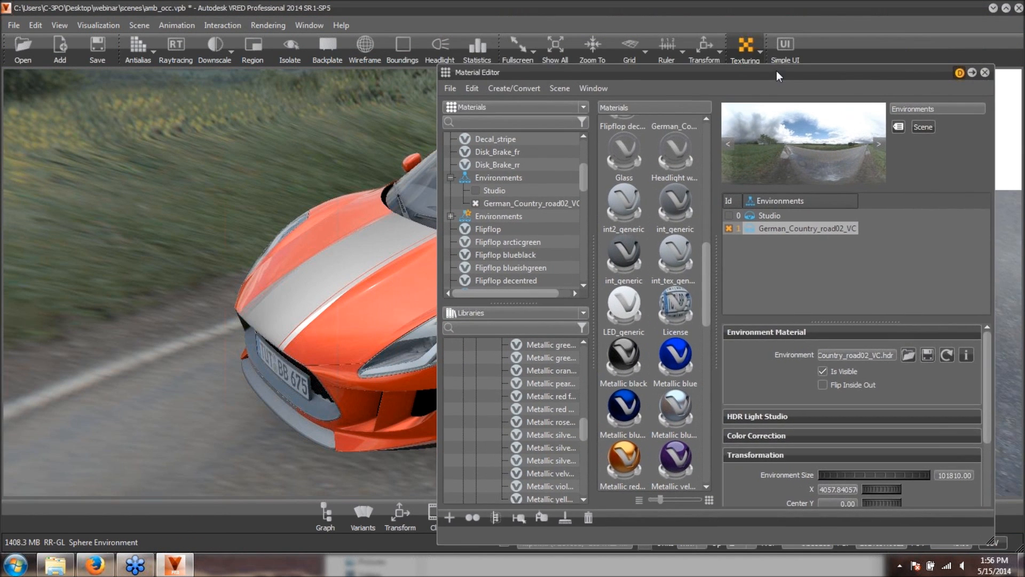
pyautogui.moveTo(777, 70); pyautogui.dragTo(804, 77)
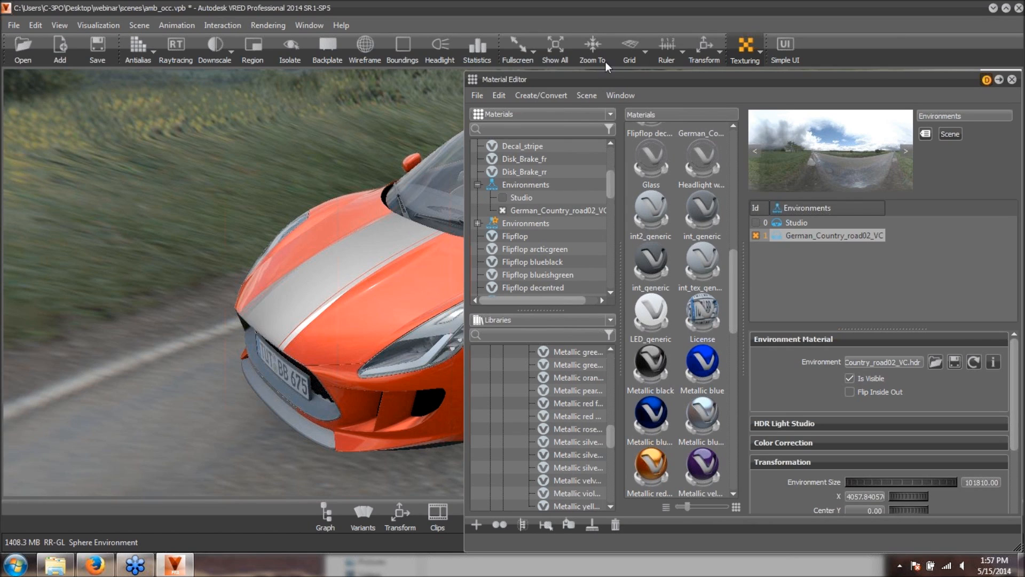
pyautogui.click(519, 53)
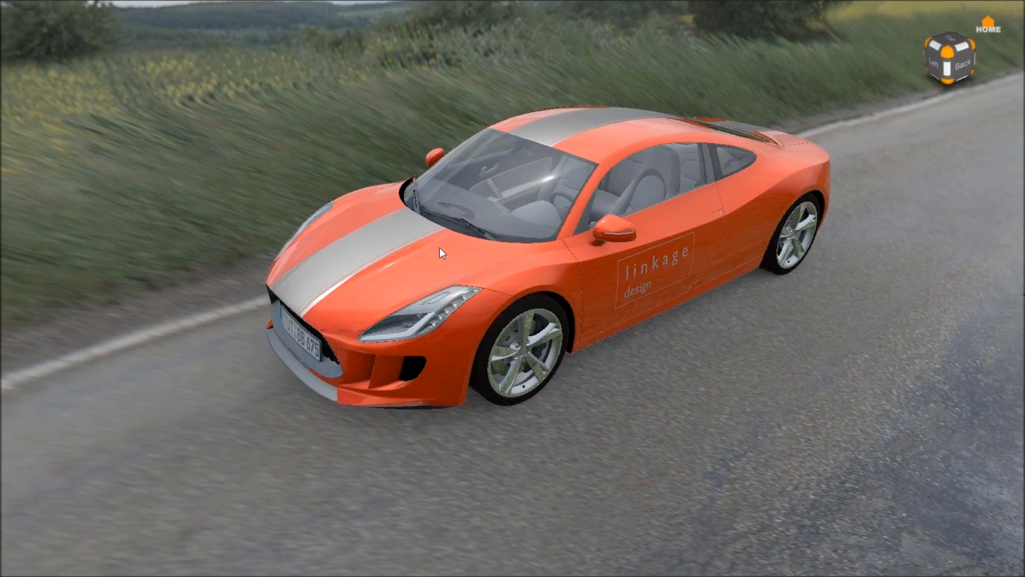
pyautogui.moveTo(440, 248); pyautogui.dragTo(556, 271)
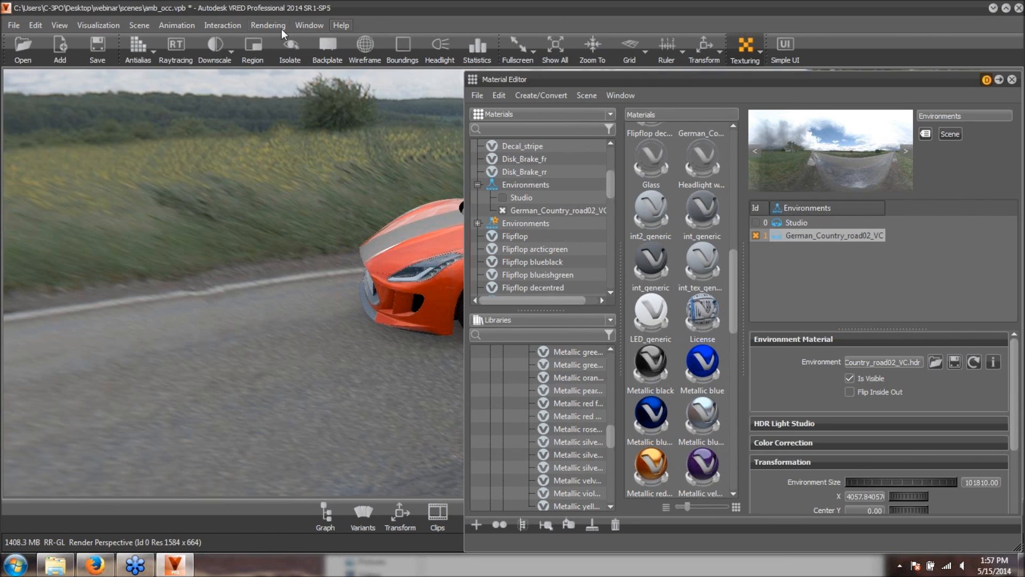
# - Turn on raytracing and antialiasing for the view of the striped car on the country road
pyautogui.click(138, 47)
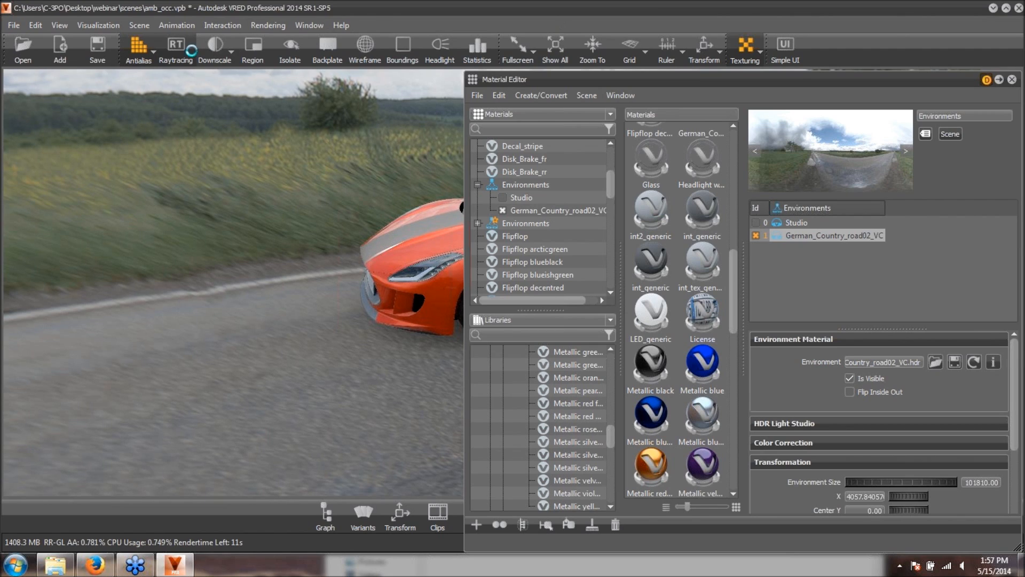
pyautogui.click(182, 47)
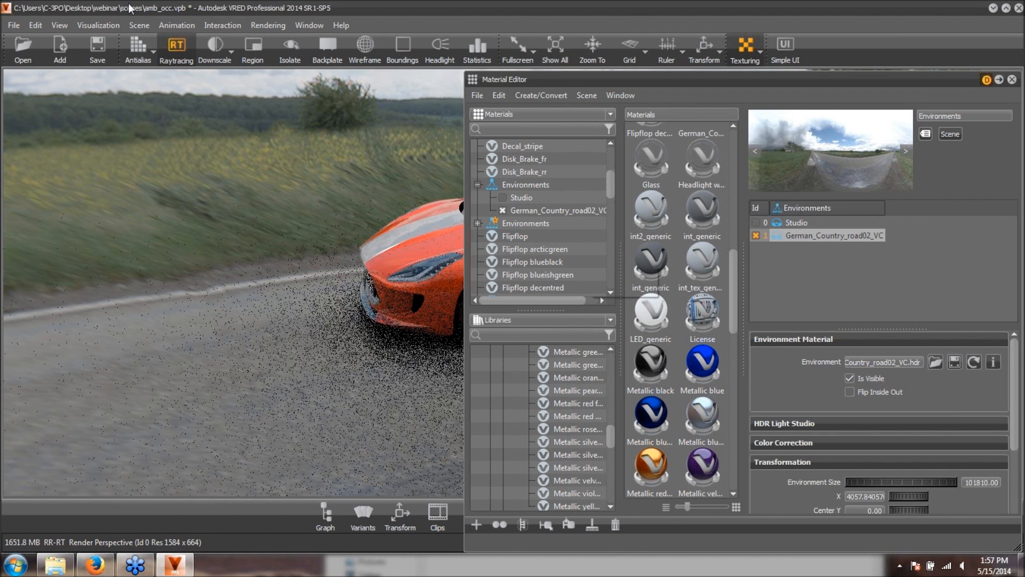
pyautogui.click(137, 47)
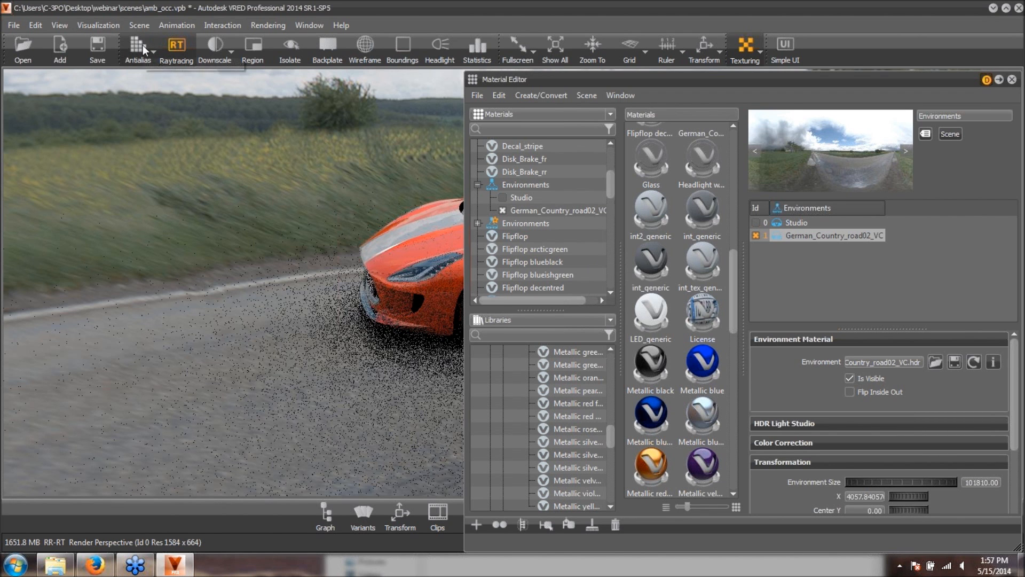